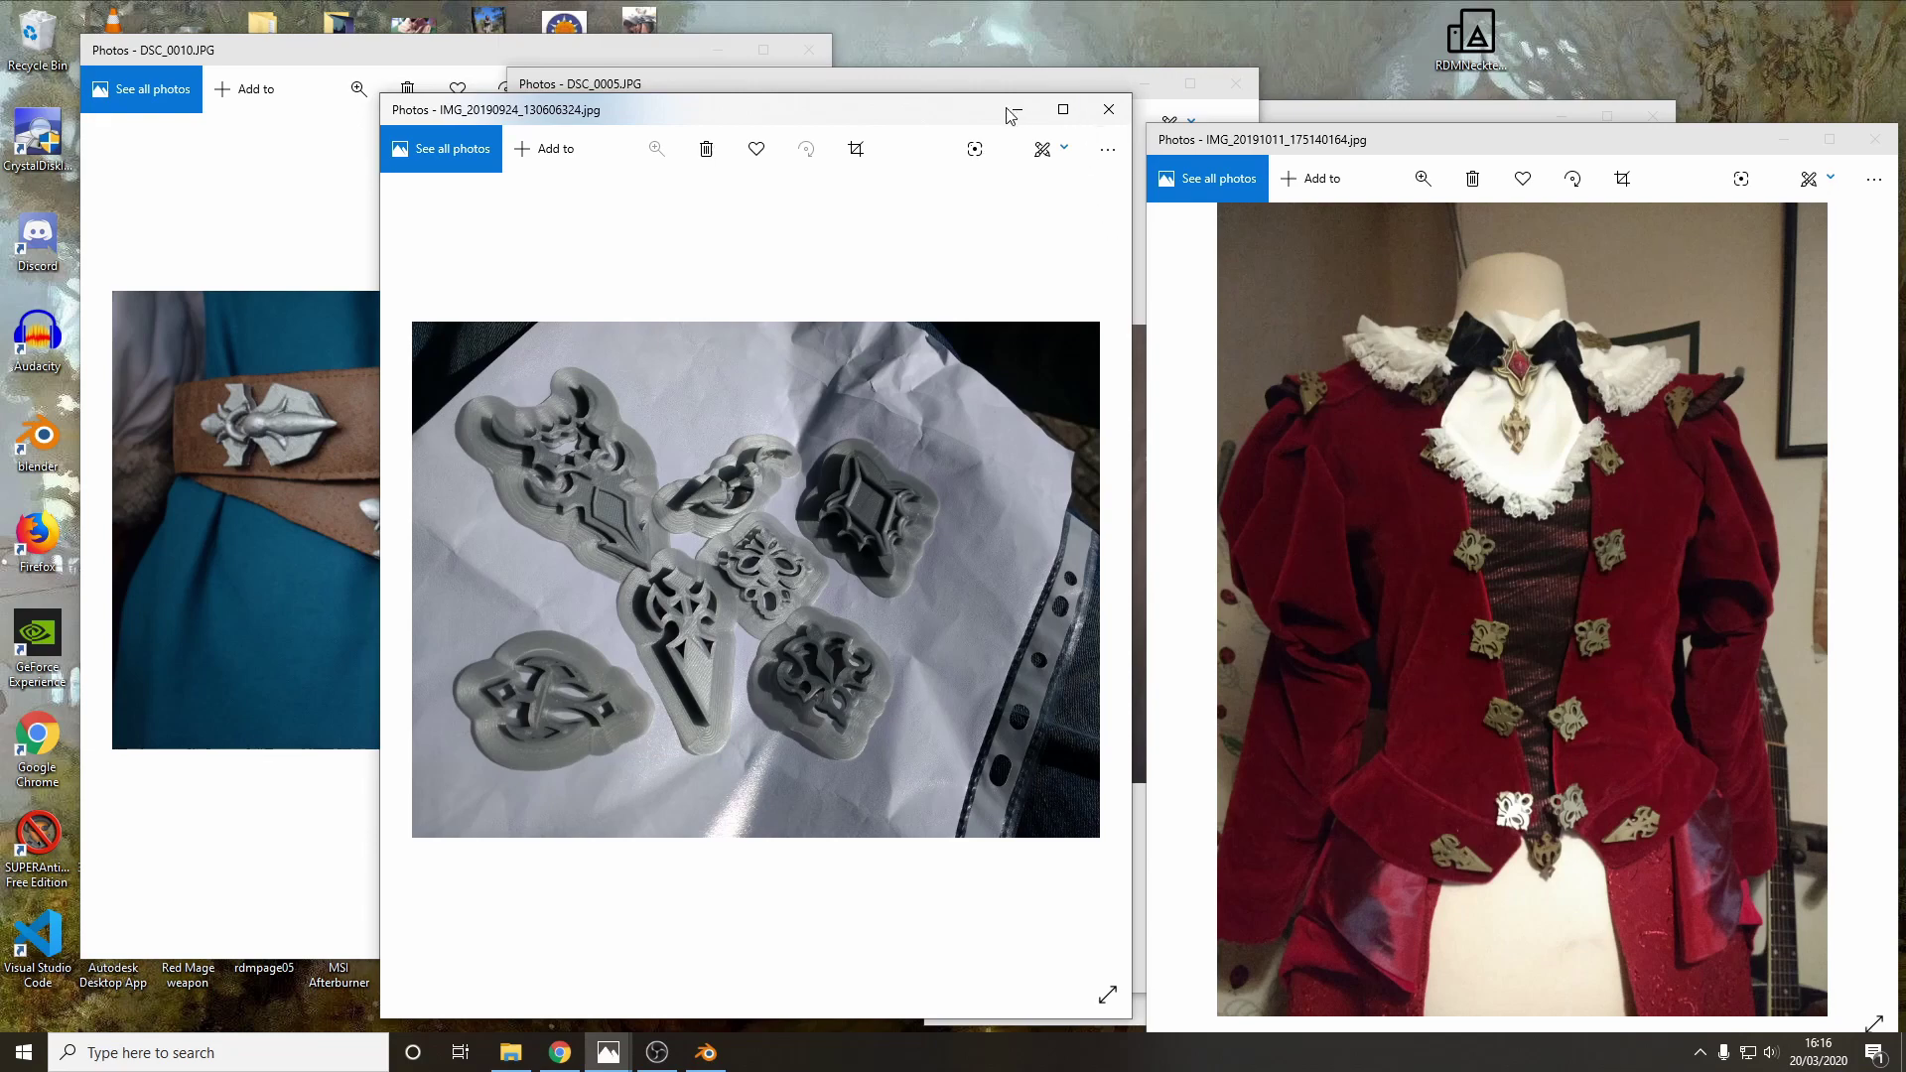
# - Close the costume and resin-cast reference photos, leaving only Crest03.jpg open
pyautogui.click(1108, 109)
pyautogui.click(1874, 139)
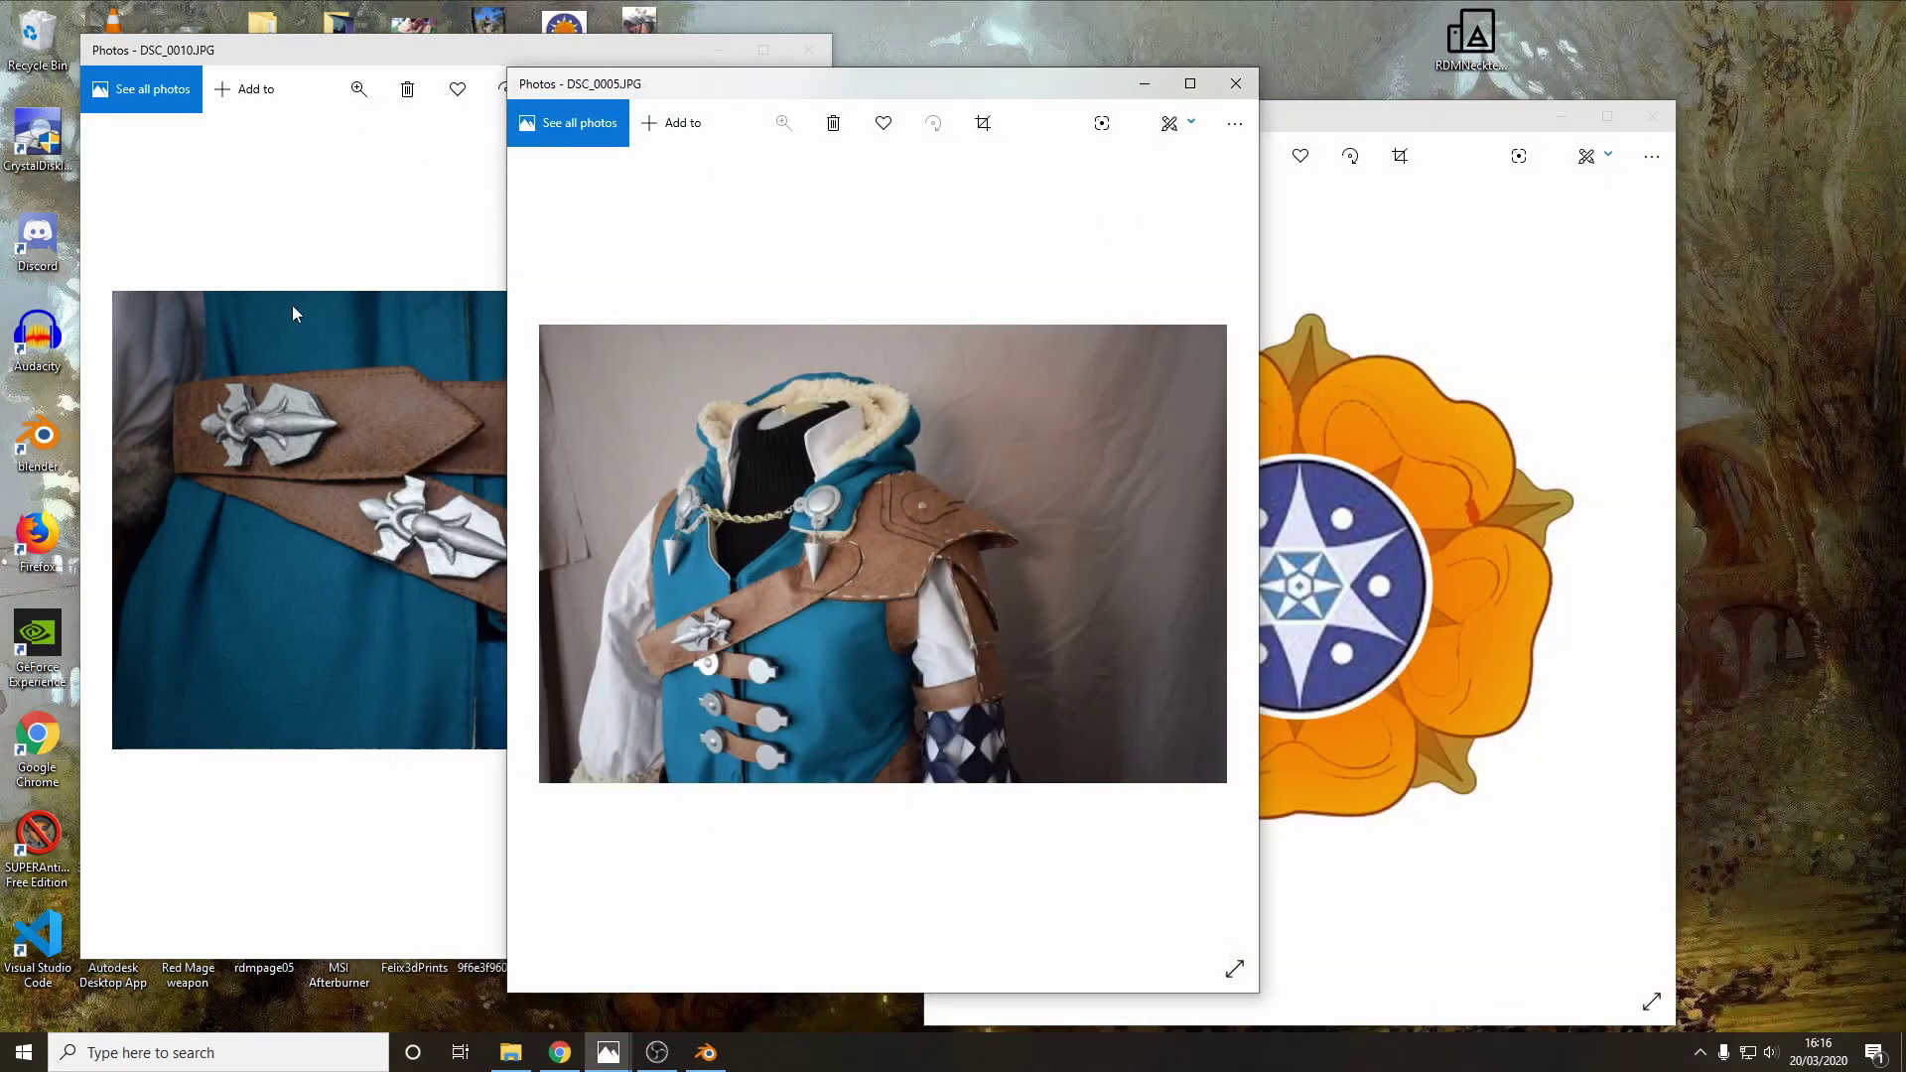
pyautogui.moveTo(885, 100); pyautogui.dragTo(1204, 64)
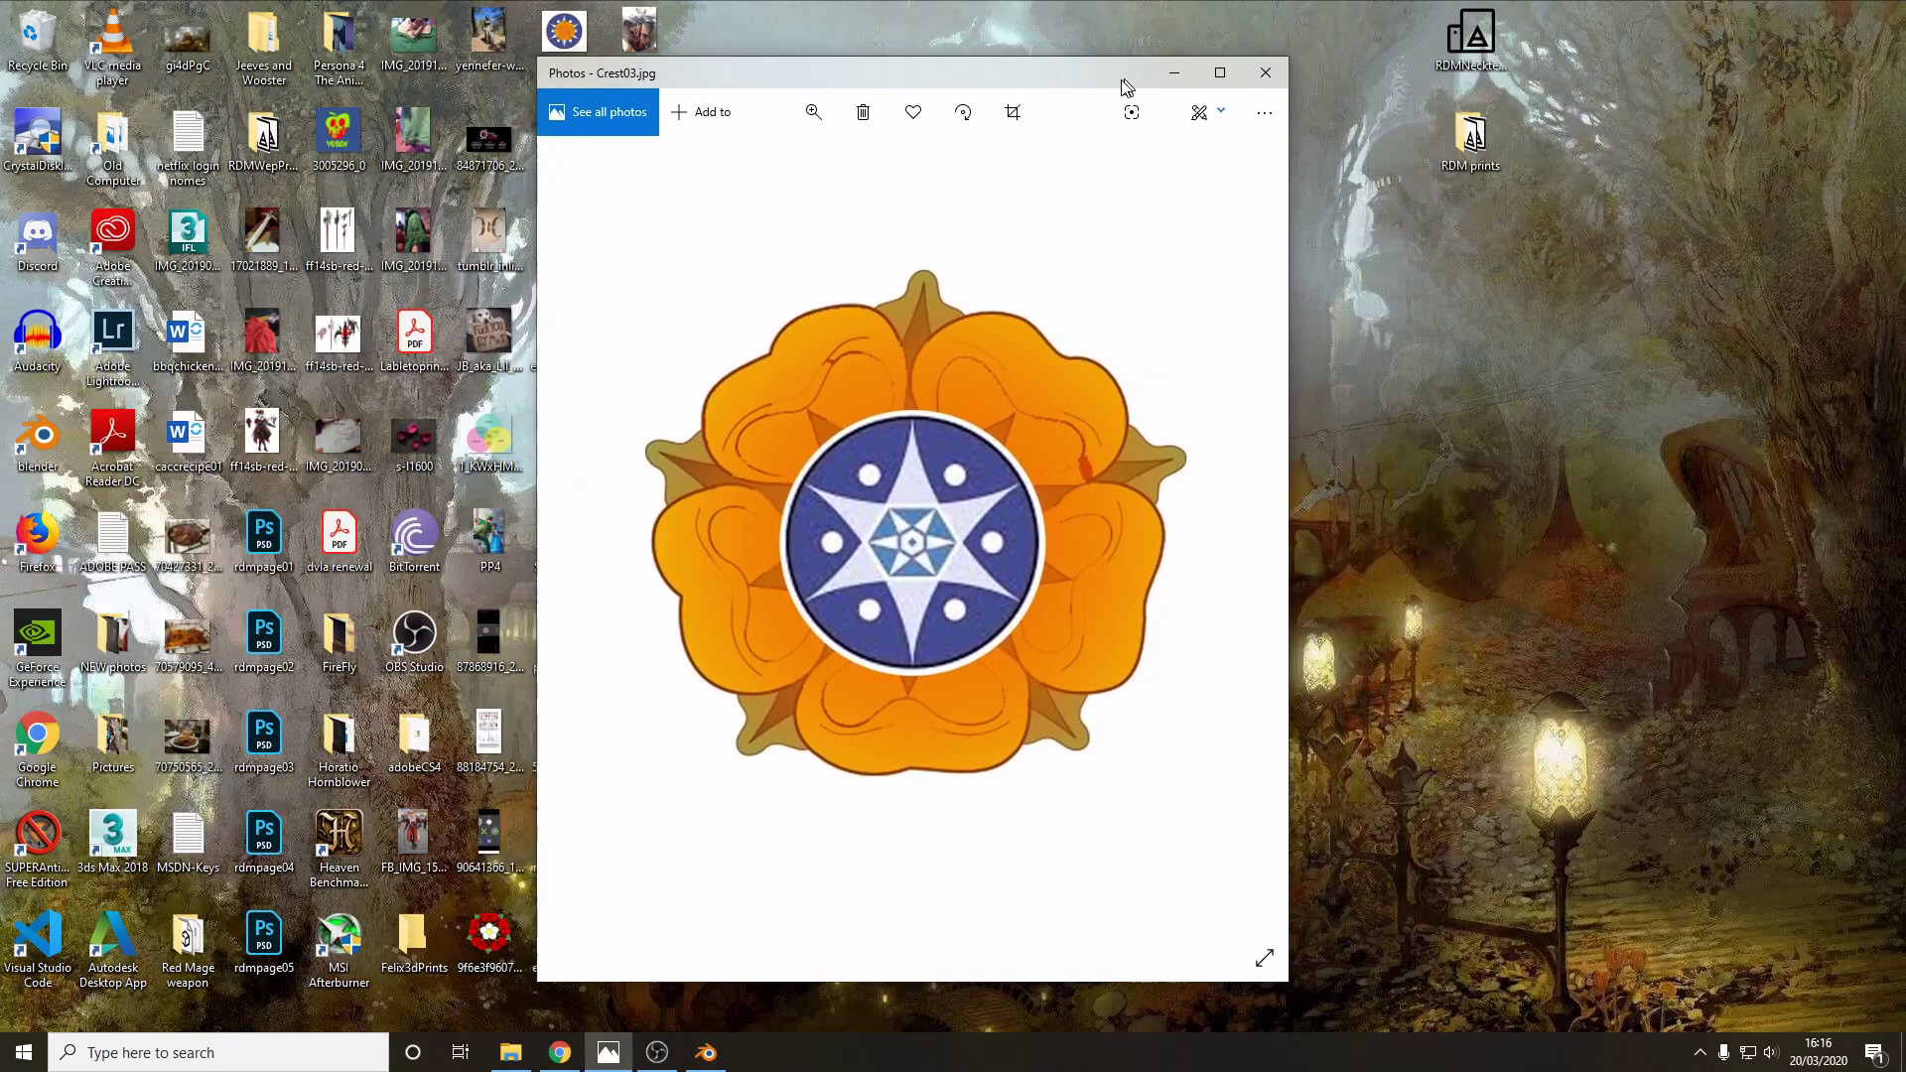
pyautogui.moveTo(1121, 79); pyautogui.dragTo(1112, 83)
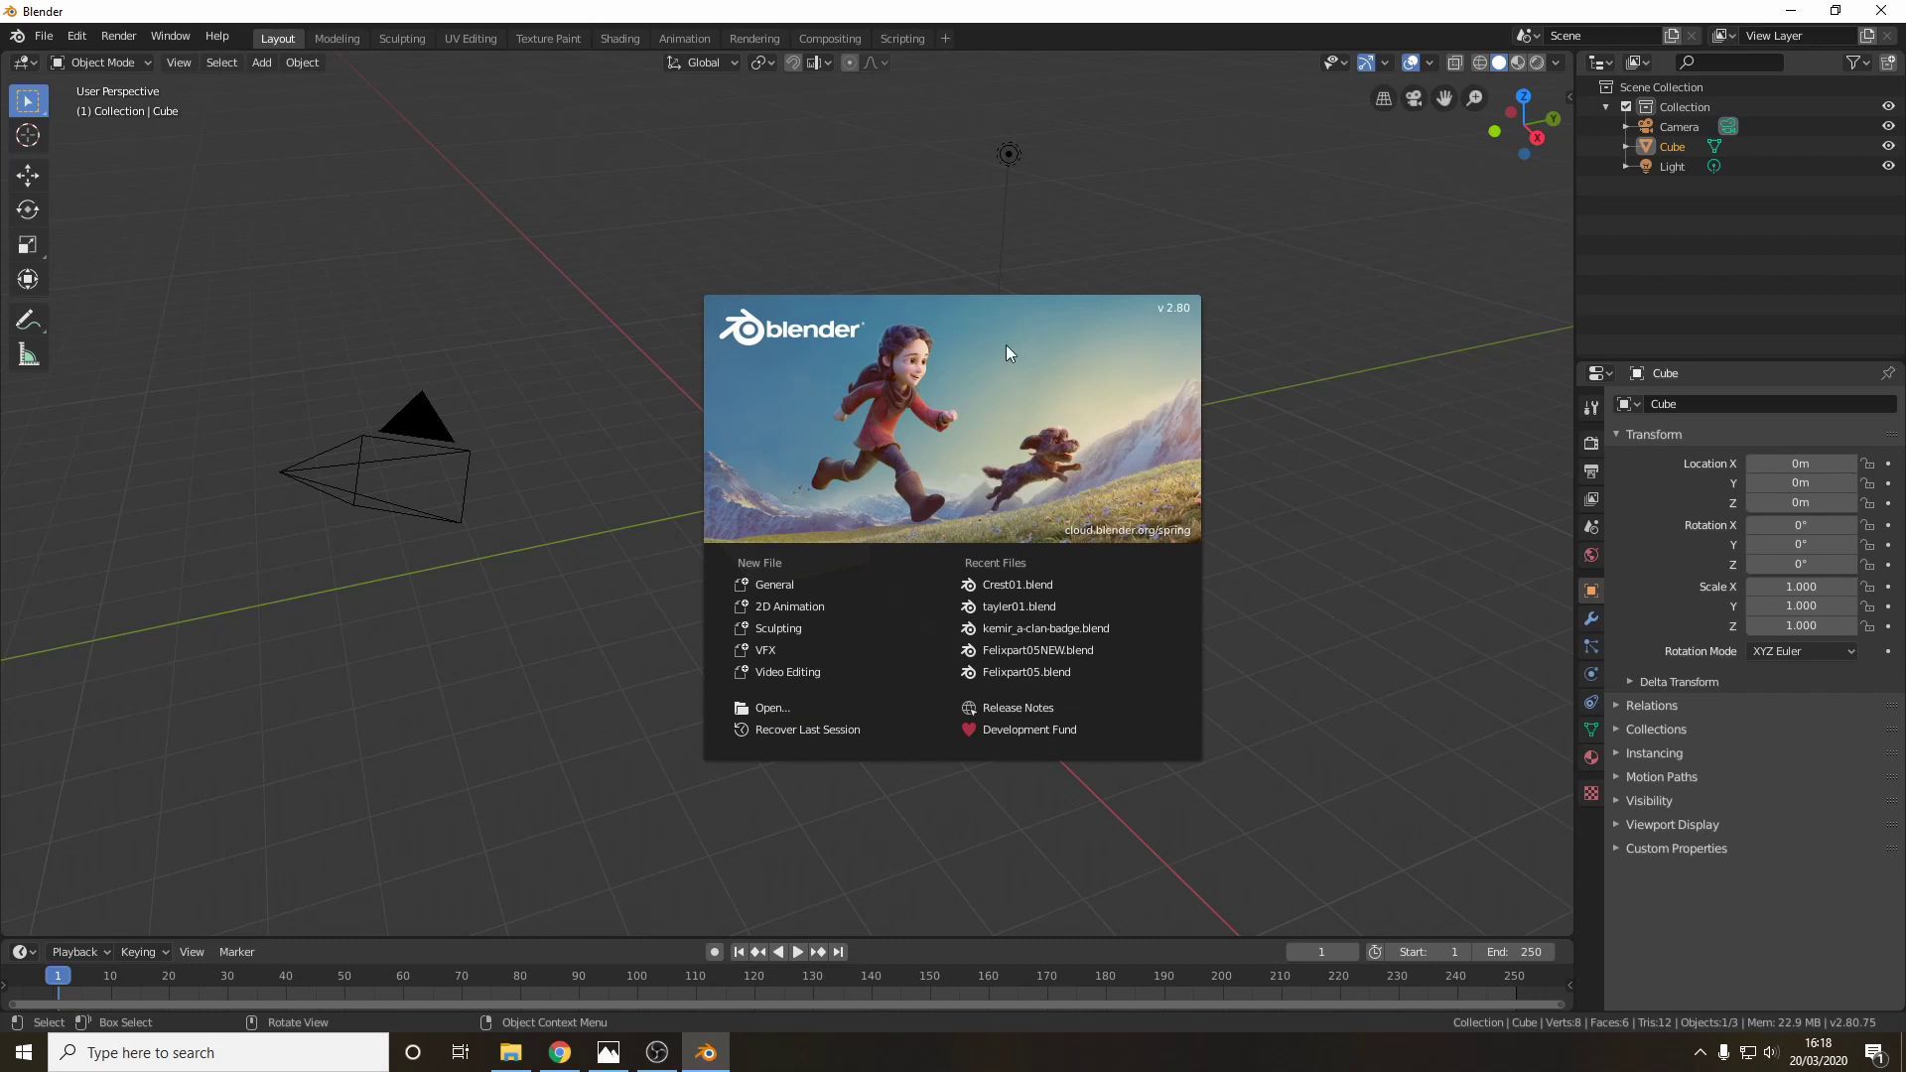
# - Switch to Blender, start a new General scene, and select the default camera, light and cube in turn
pyautogui.click(774, 586)
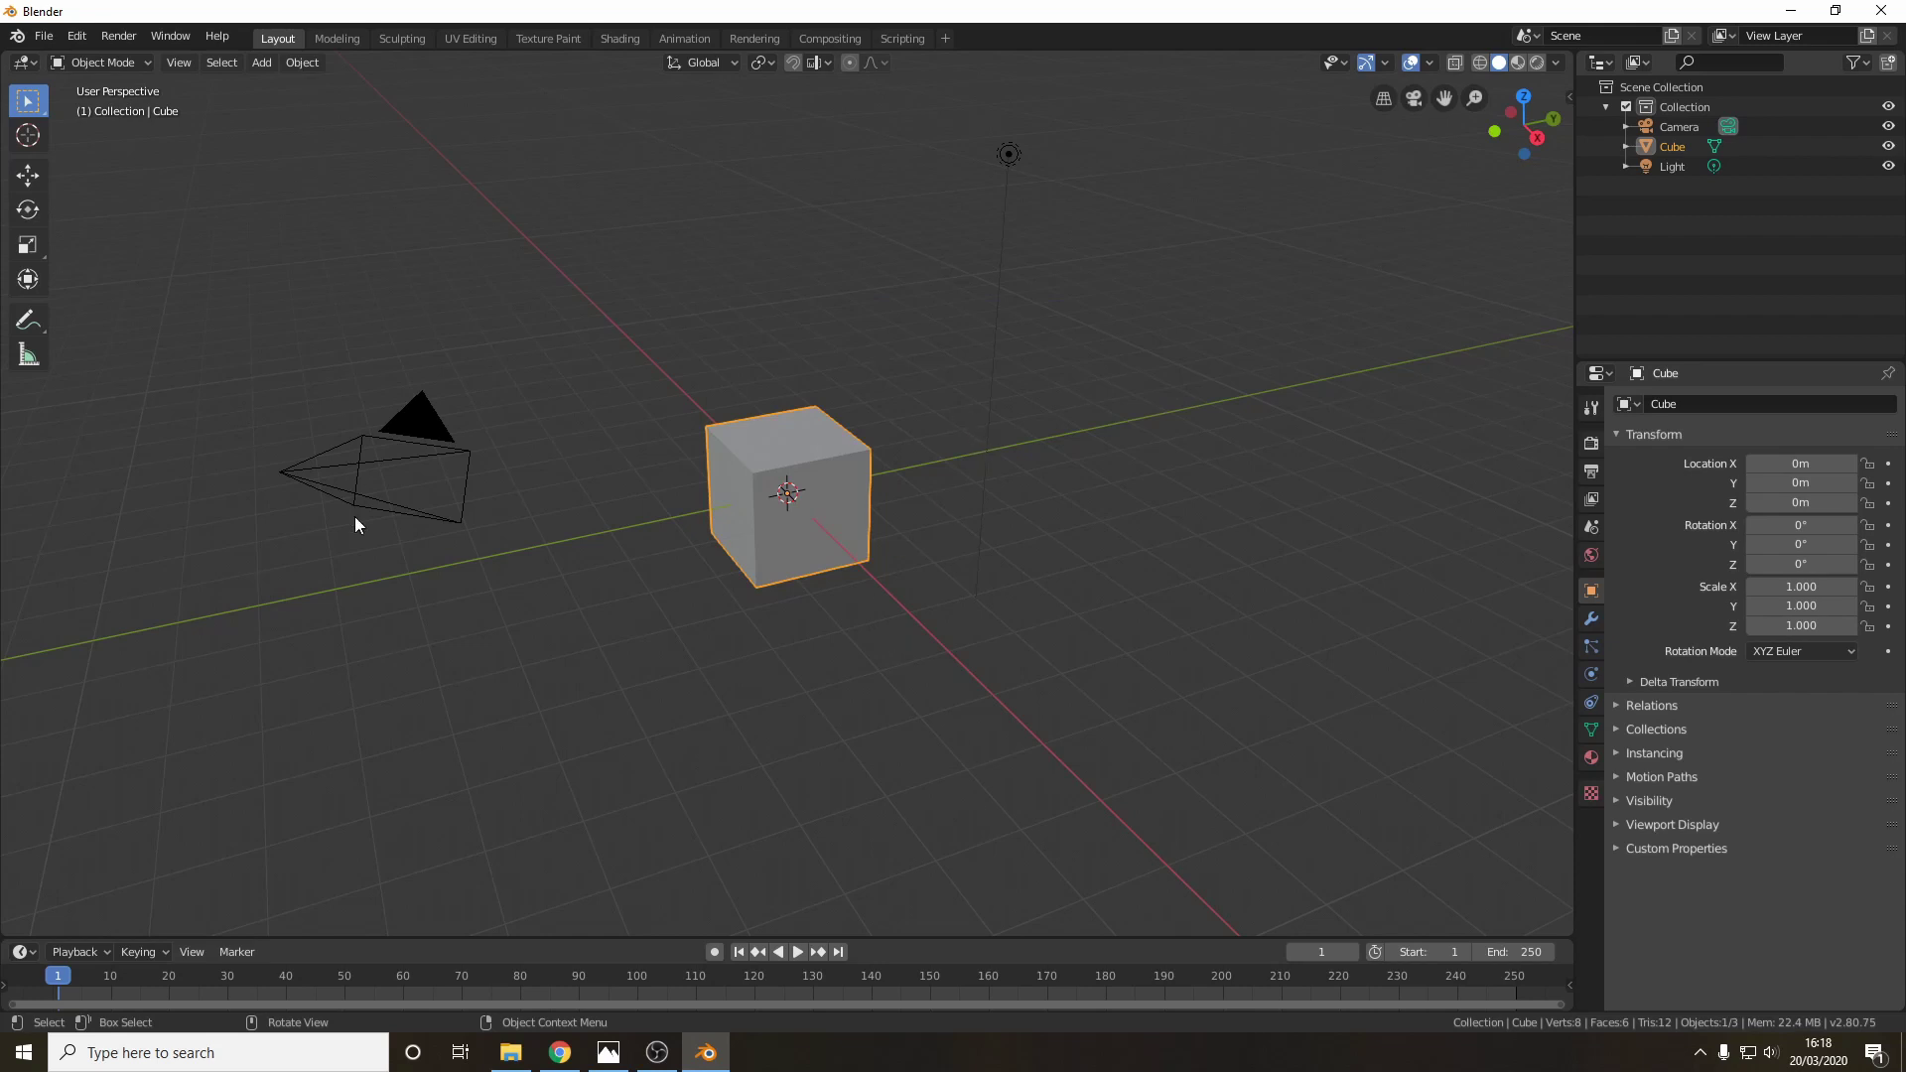
pyautogui.click(409, 431)
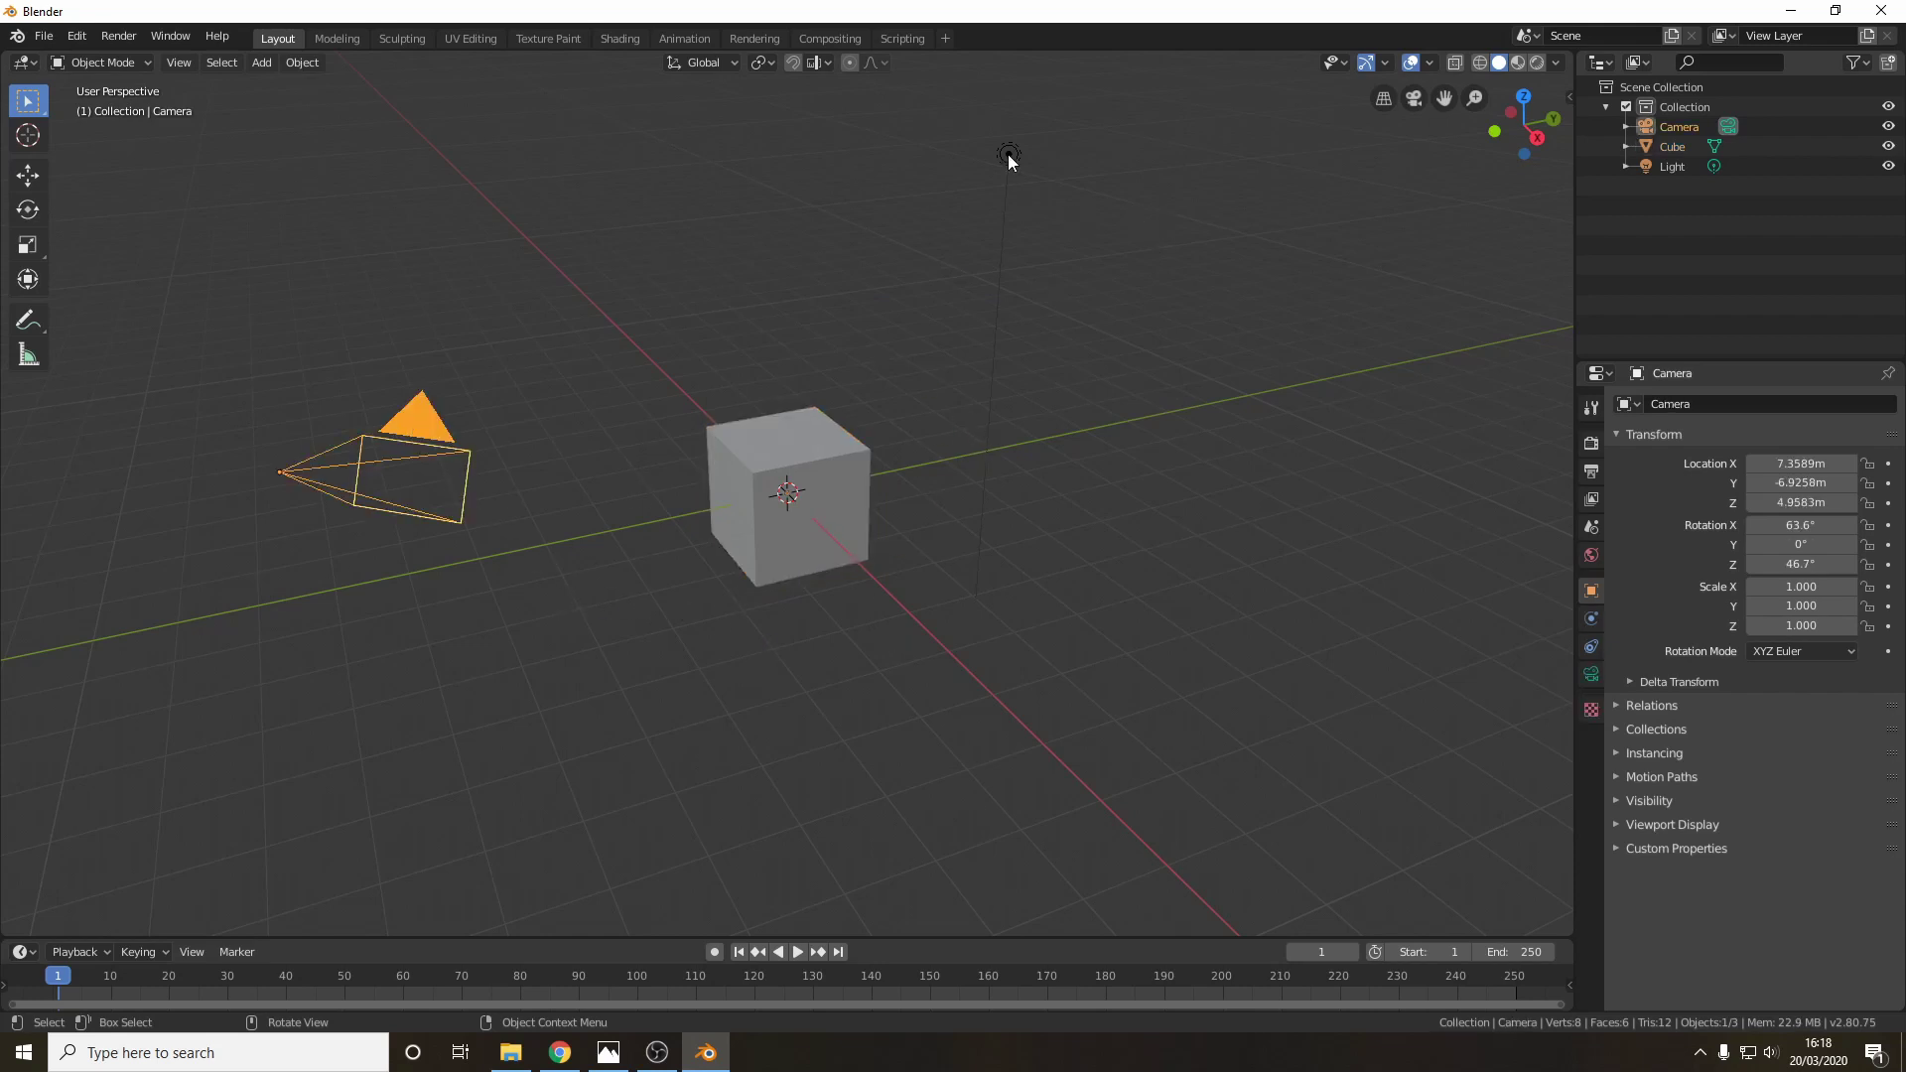
pyautogui.click(1008, 154)
pyautogui.click(839, 461)
pyautogui.click(595, 345)
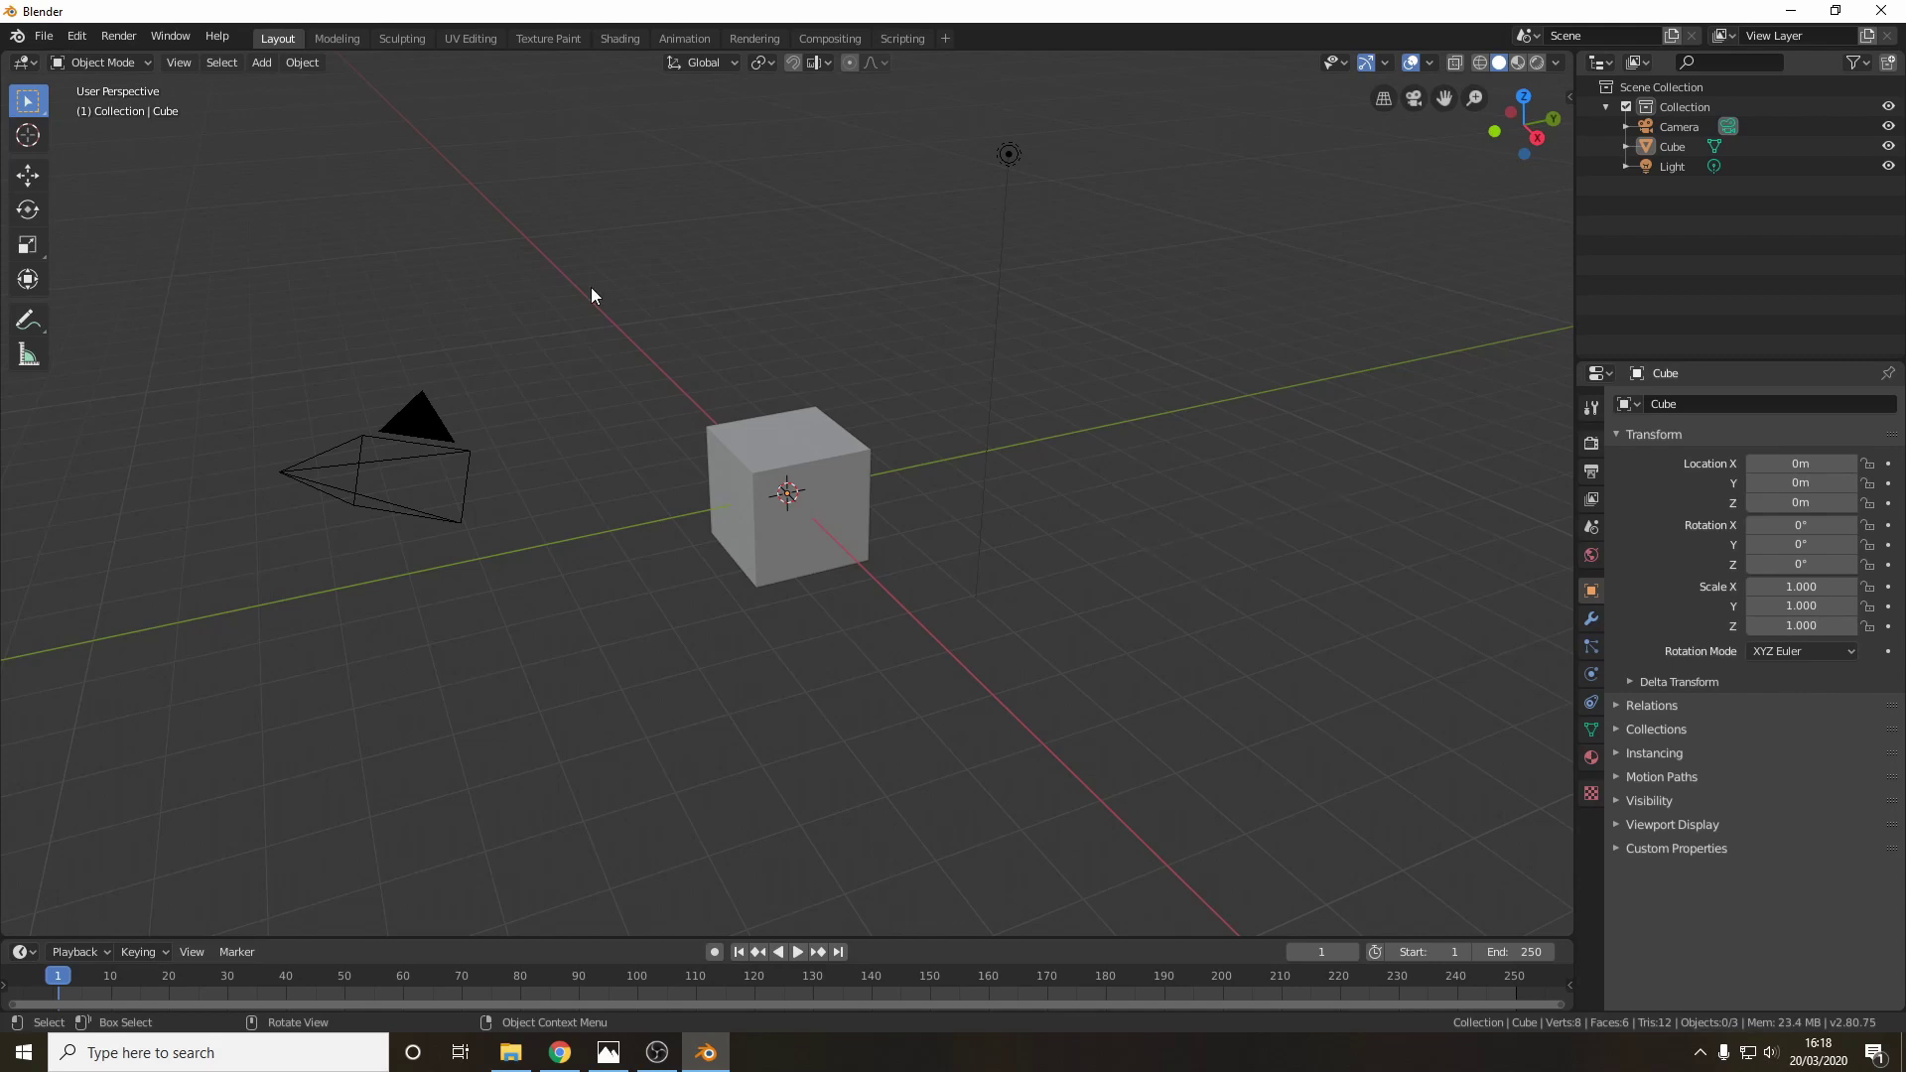
# - Try box and single selection on the default objects and view the object context menu without applying anything
pyautogui.moveTo(599, 225); pyautogui.dragTo(1272, 801)
pyautogui.click(1005, 174)
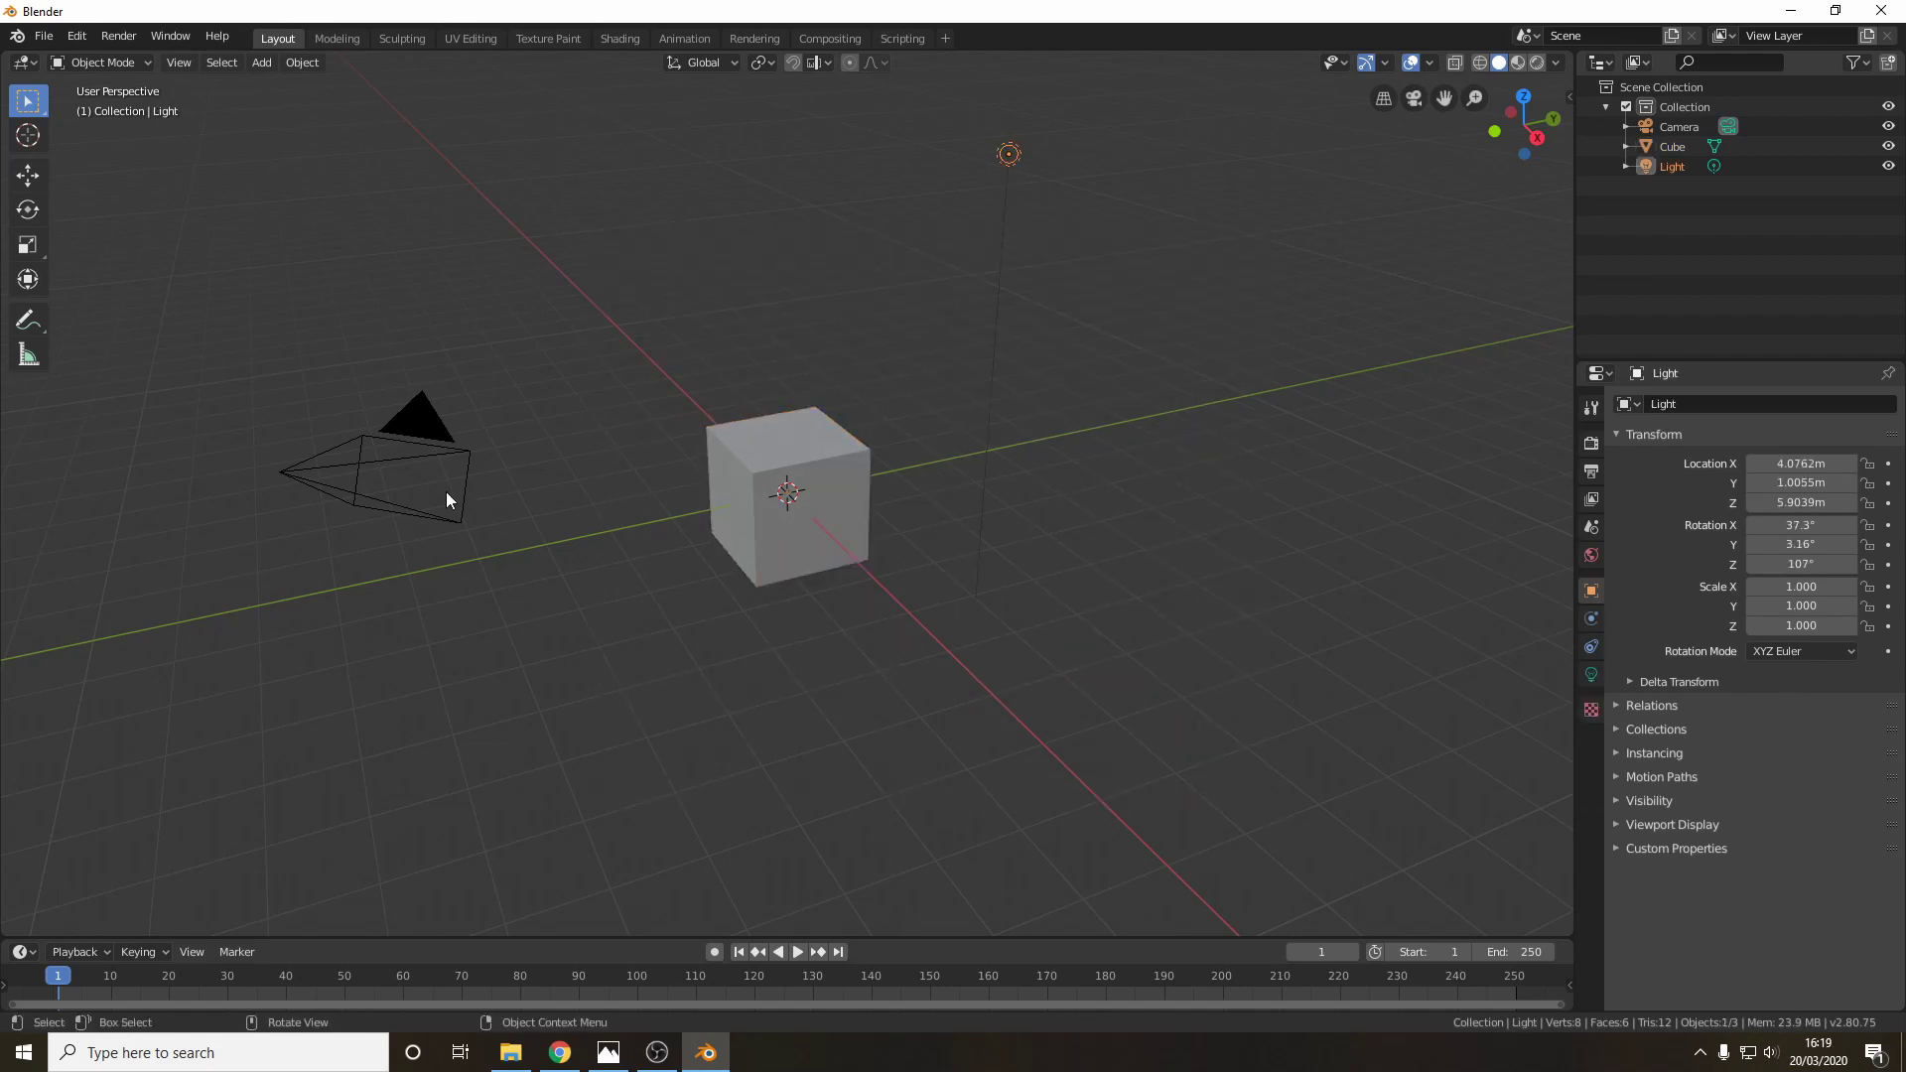
pyautogui.moveTo(310, 200); pyautogui.dragTo(1113, 720)
pyautogui.click(735, 520)
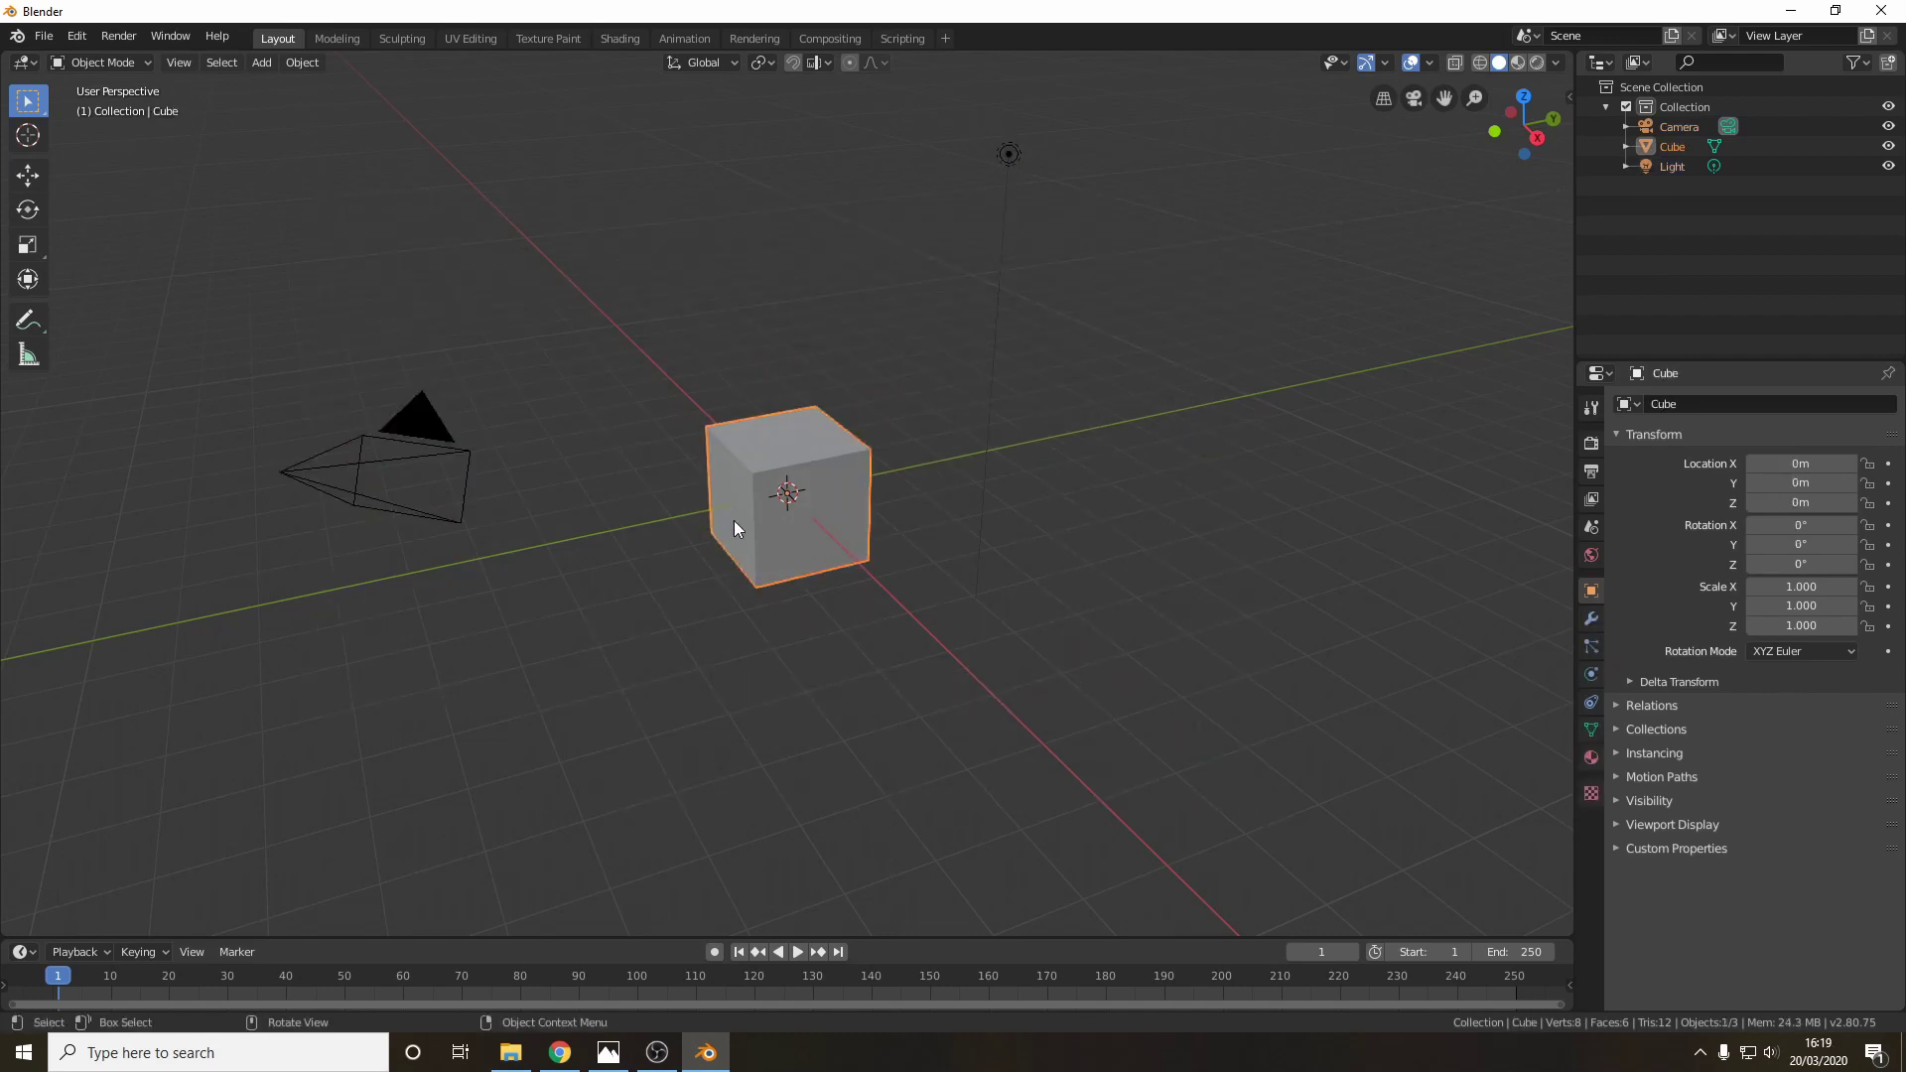
pyautogui.click(1389, 646)
pyautogui.rightClick(1104, 321)
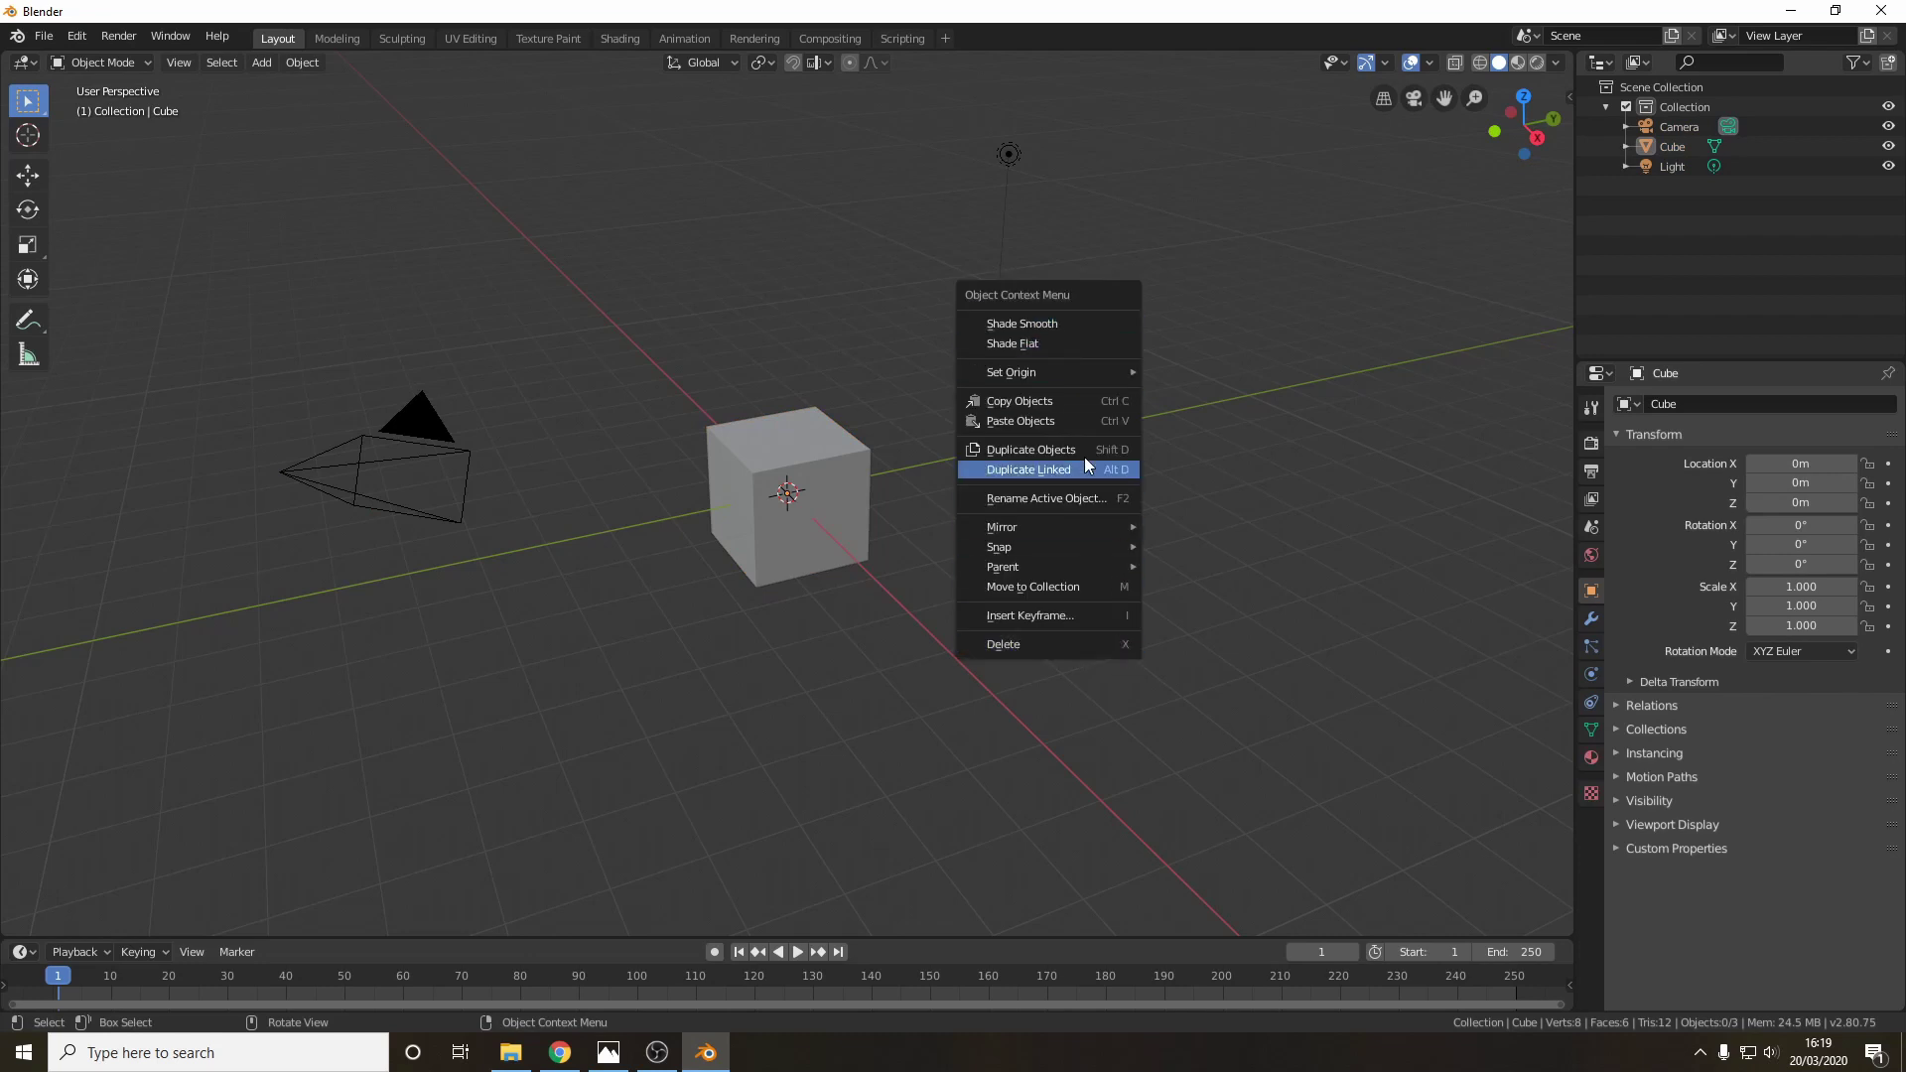
pyautogui.click(846, 453)
pyautogui.rightClick(846, 452)
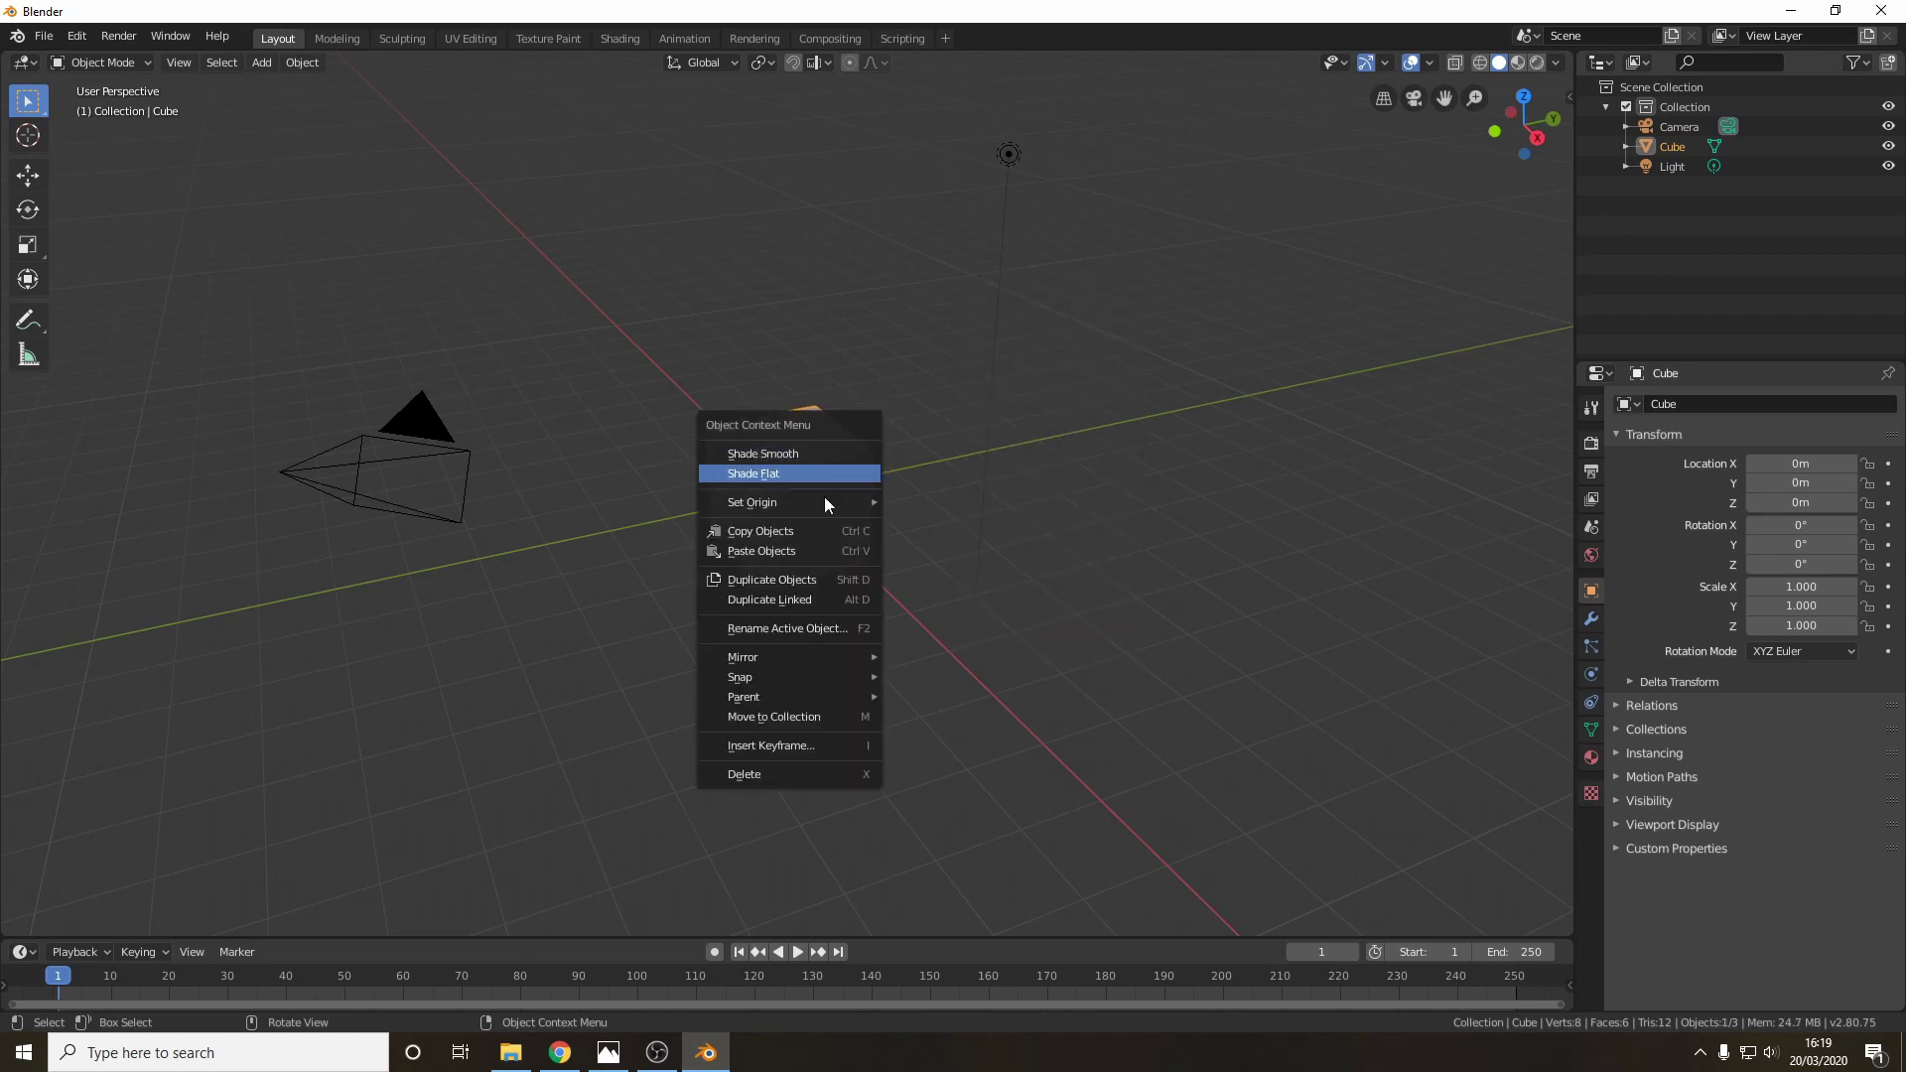
pyautogui.click(1212, 419)
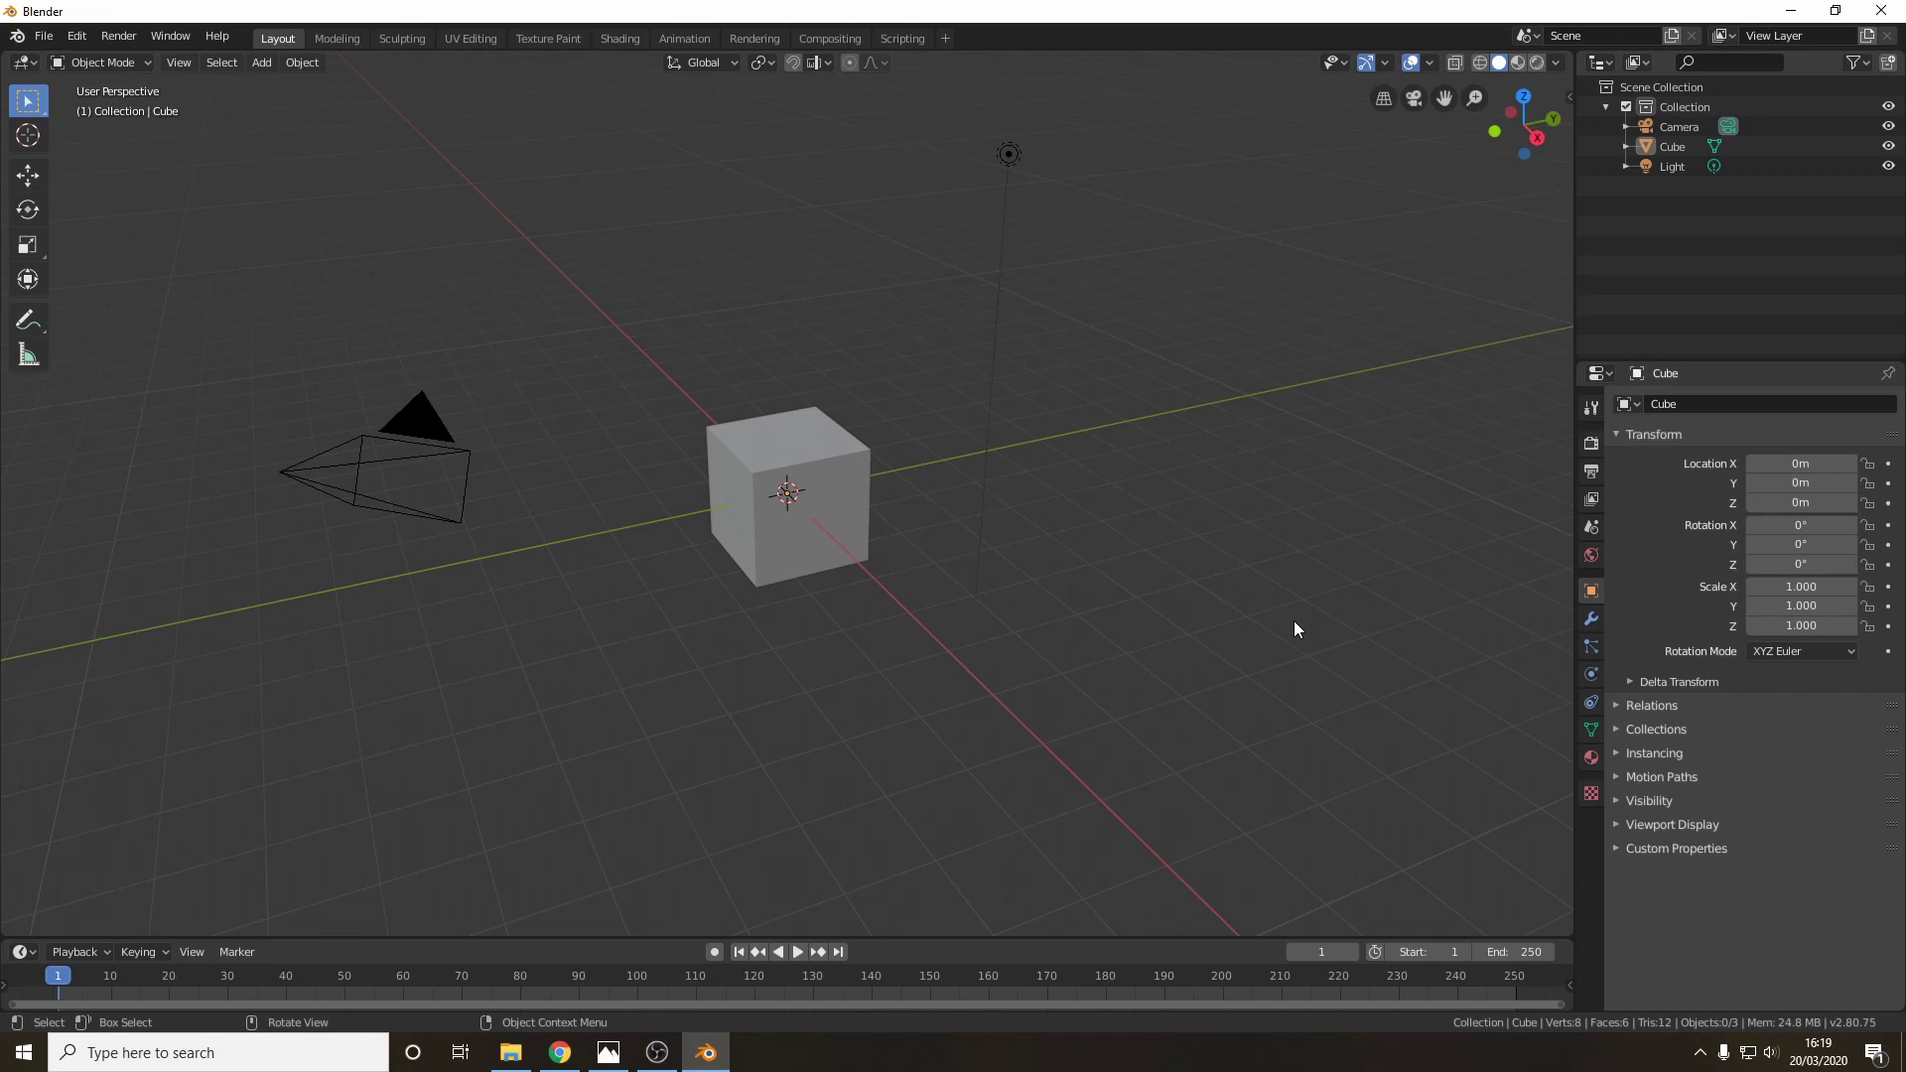
# - Delete the default cube, light and camera from the scene
pyautogui.scroll(-5, 1092, 369)
pyautogui.scroll(4, 1122, 369)
pyautogui.scroll(-2, 1122, 417)
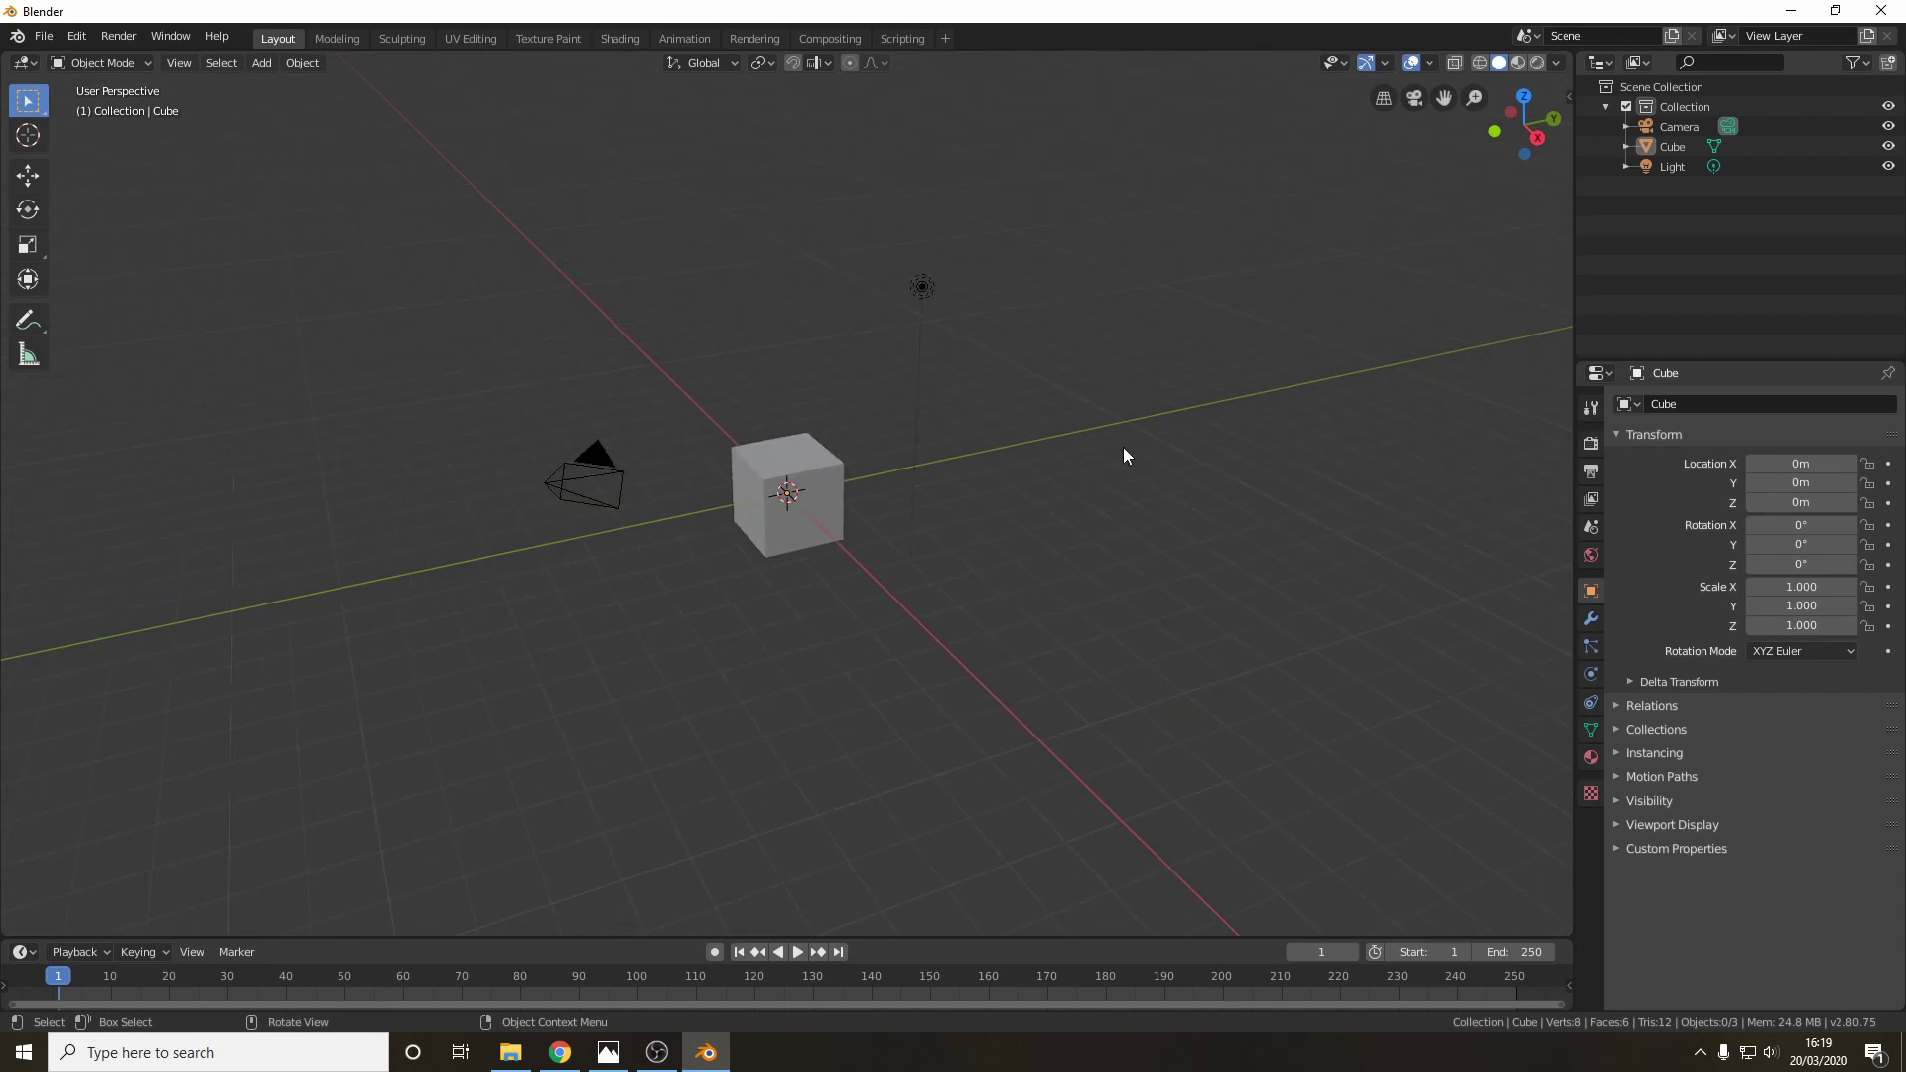
pyautogui.moveTo(1171, 460); pyautogui.dragTo(695, 508, button='middle')
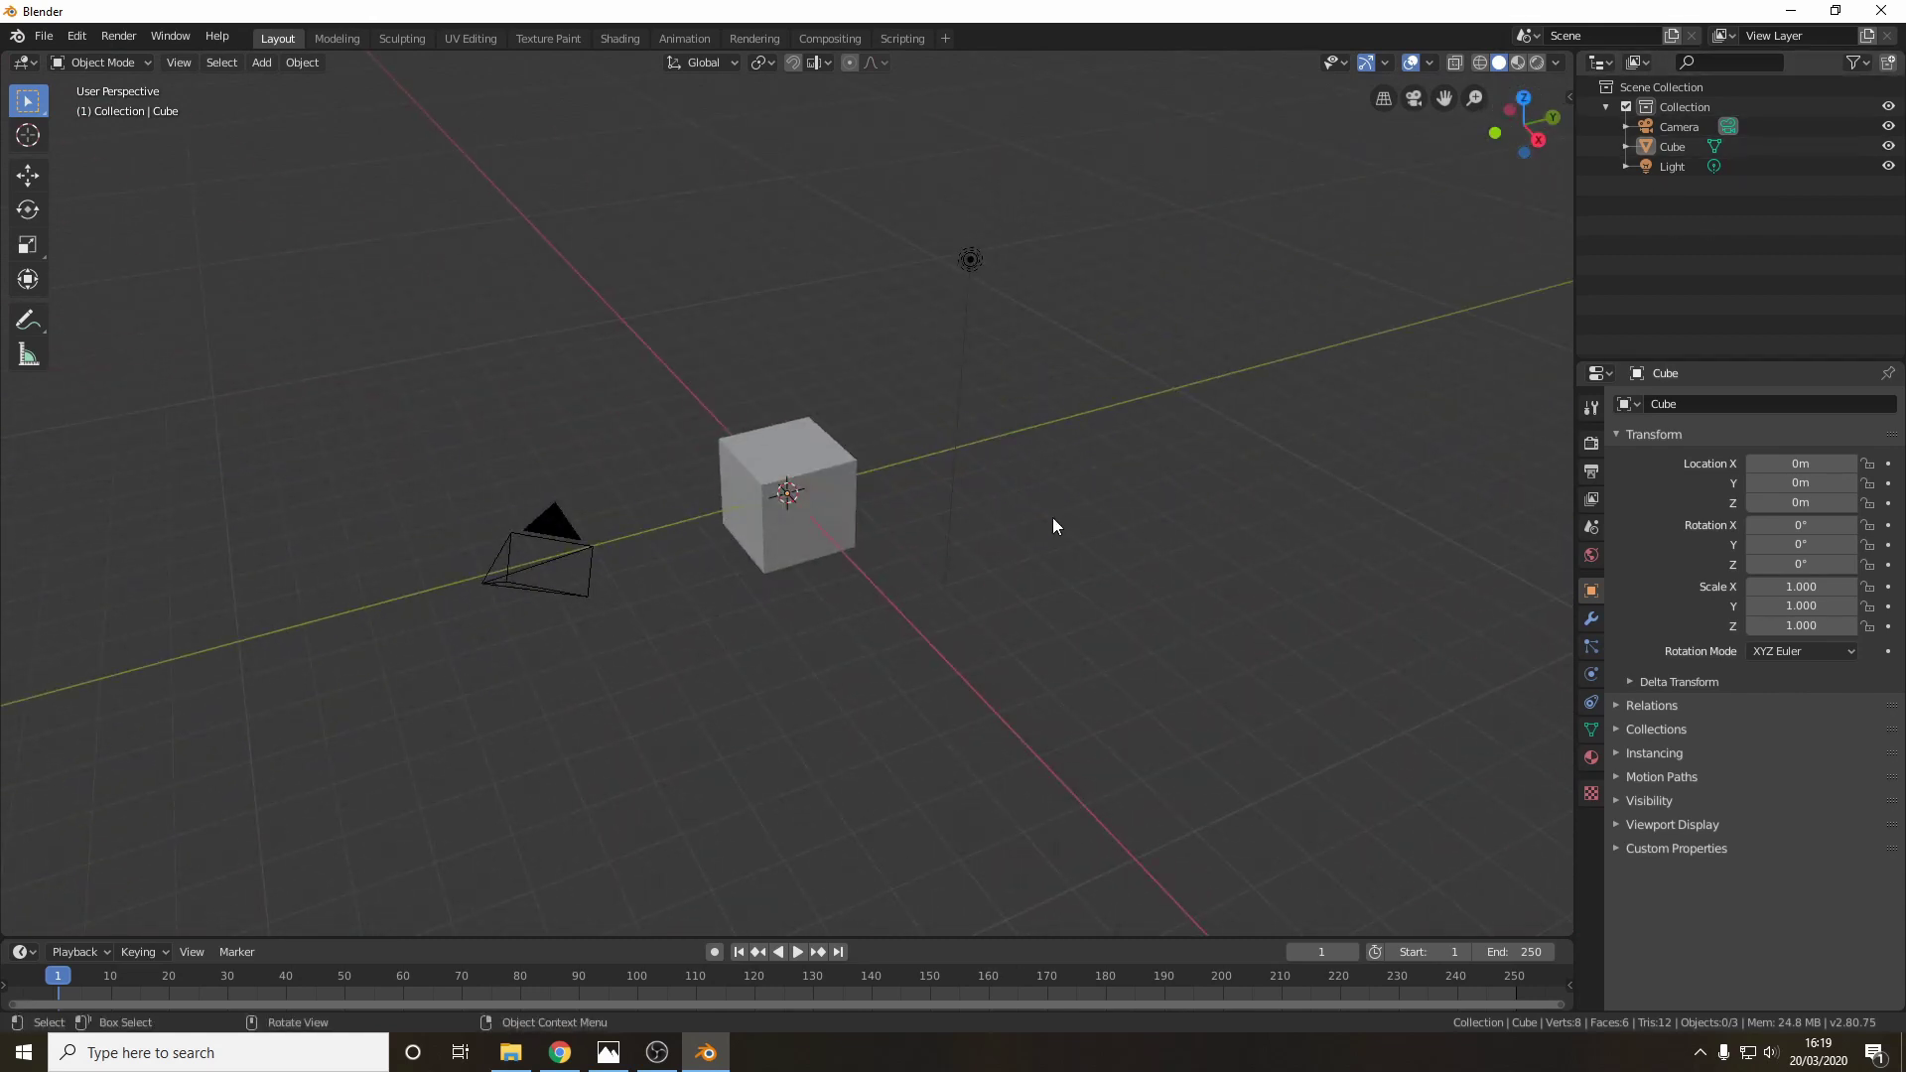
pyautogui.moveTo(1054, 520); pyautogui.dragTo(736, 486, button='middle')
pyautogui.click(782, 453)
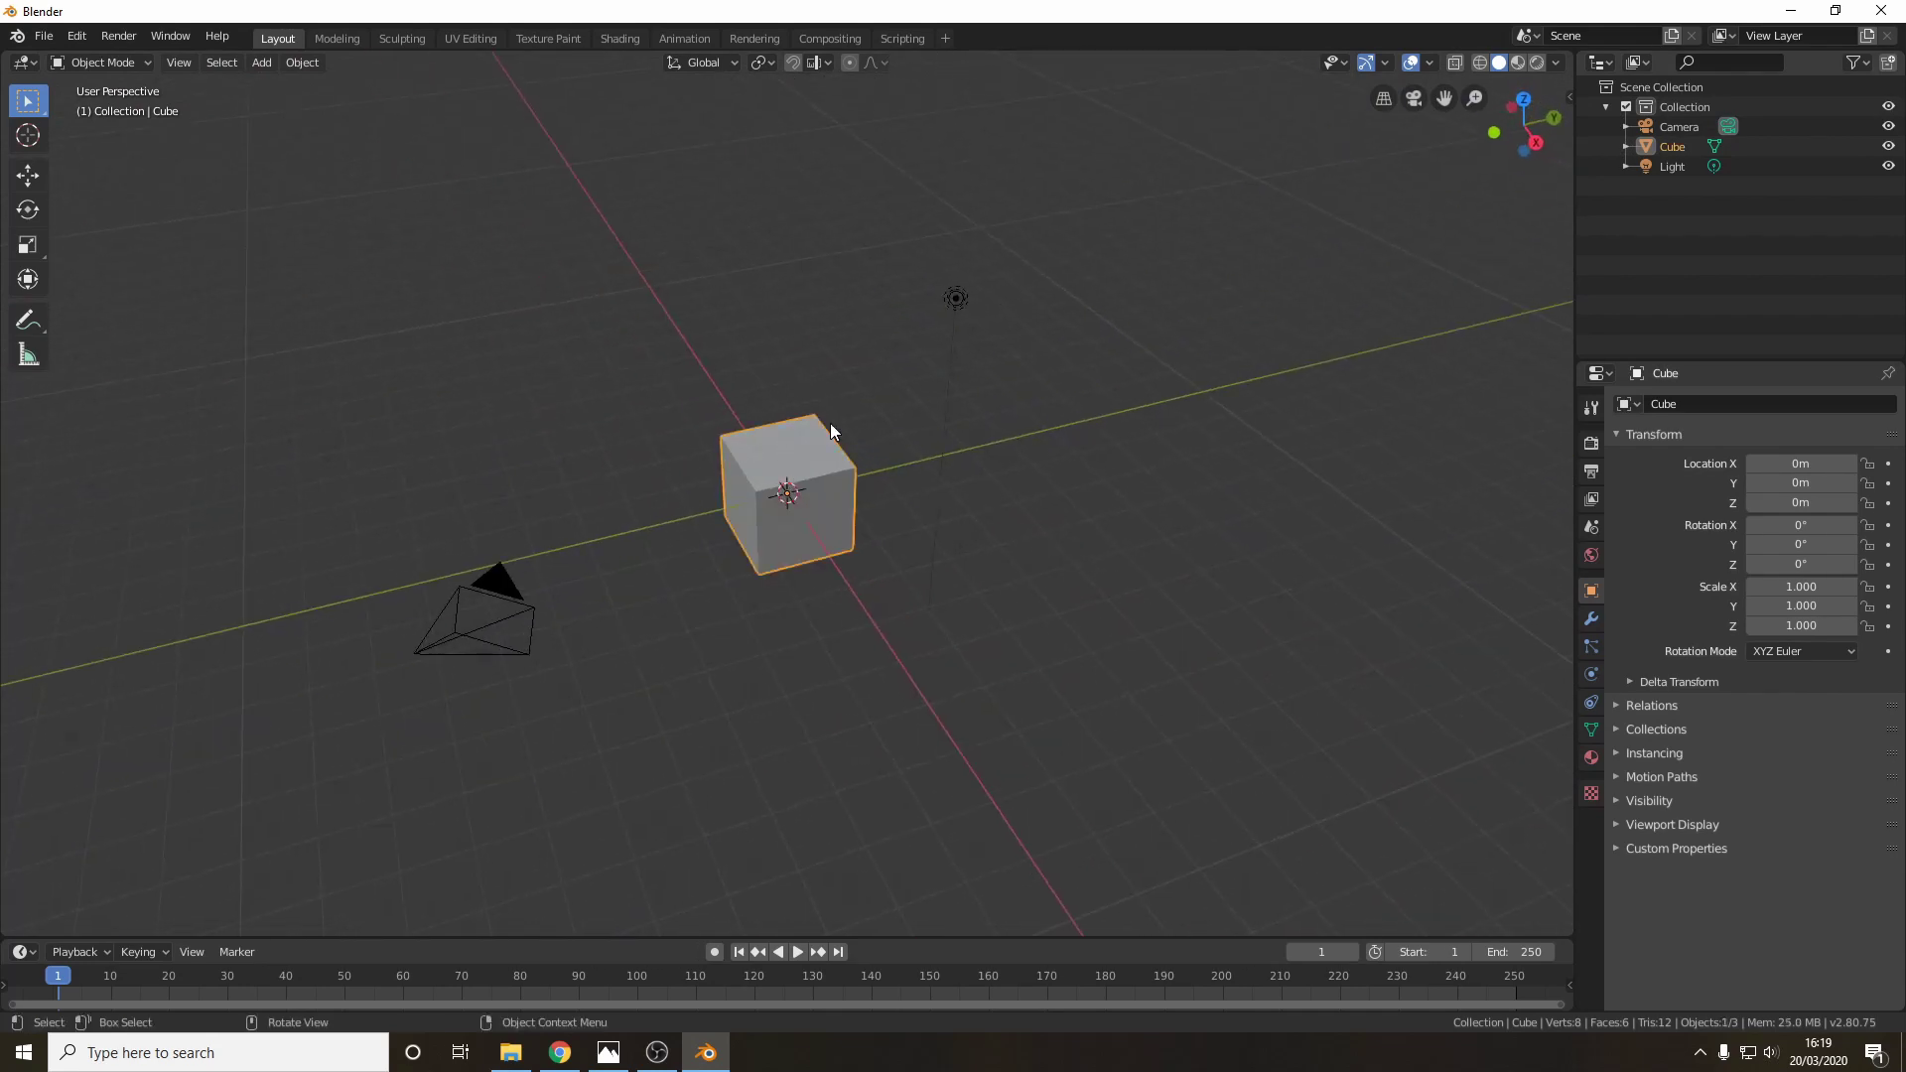
pyautogui.press('Delete')
pyautogui.click(954, 296)
pyautogui.press('Delete')
pyautogui.click(508, 623)
pyautogui.press('Delete')
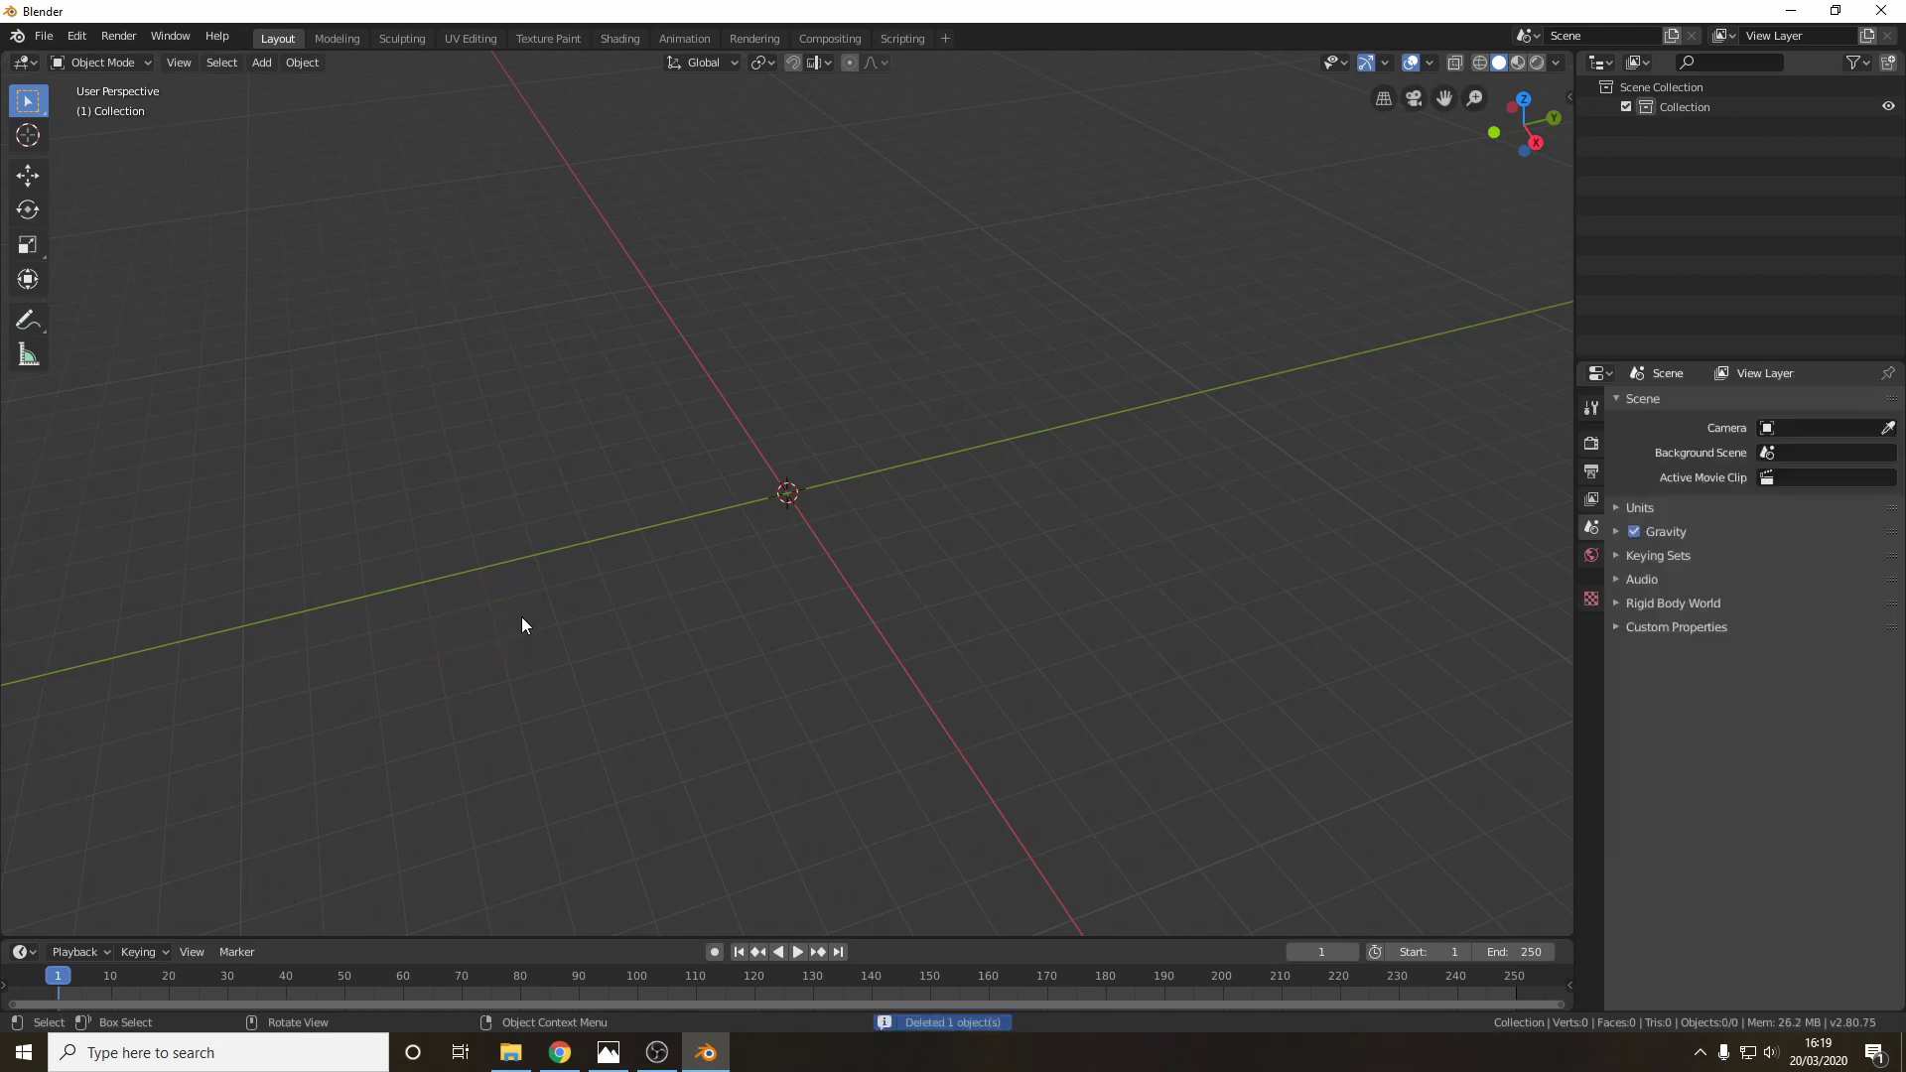
# - Switch to the top orthographic view and place the Crest03 image from the desktop as a reference near the origin
pyautogui.click(1524, 100)
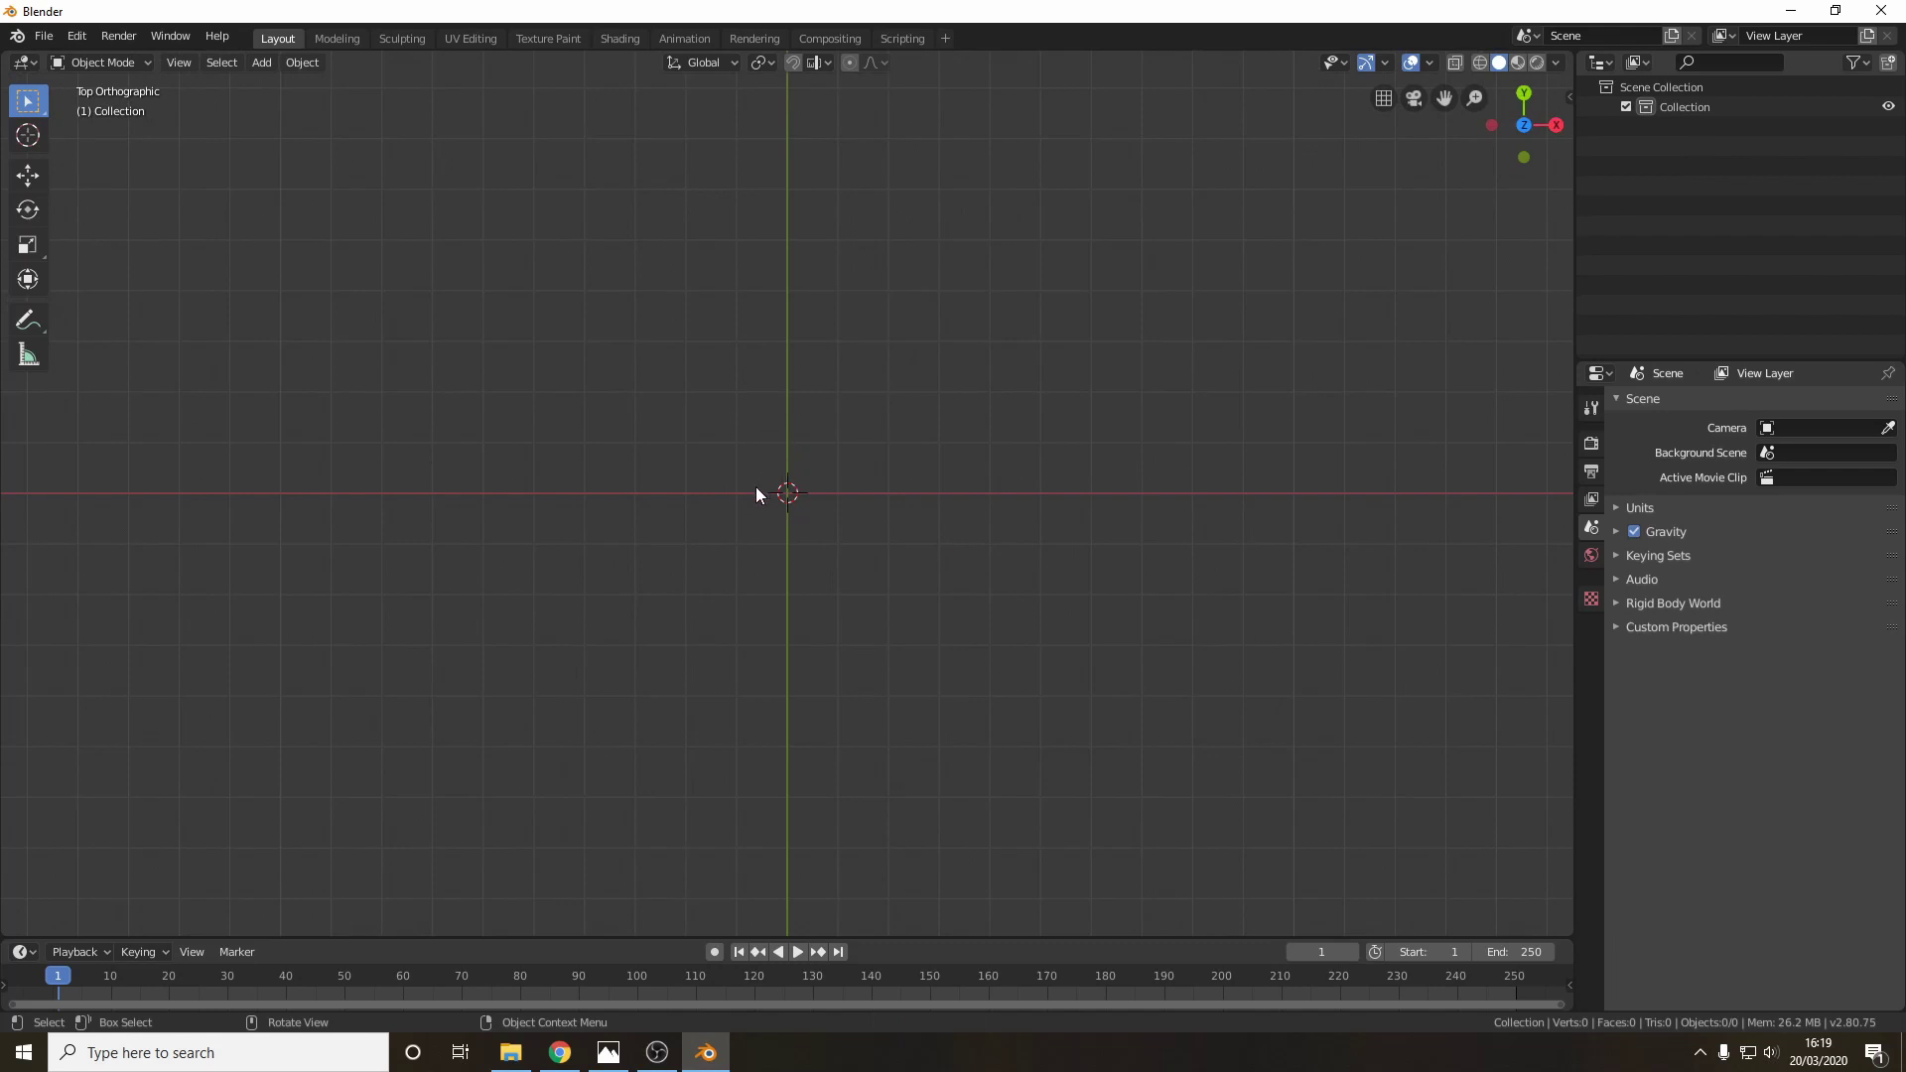
pyautogui.moveTo(1588, 12); pyautogui.dragTo(1434, 278)
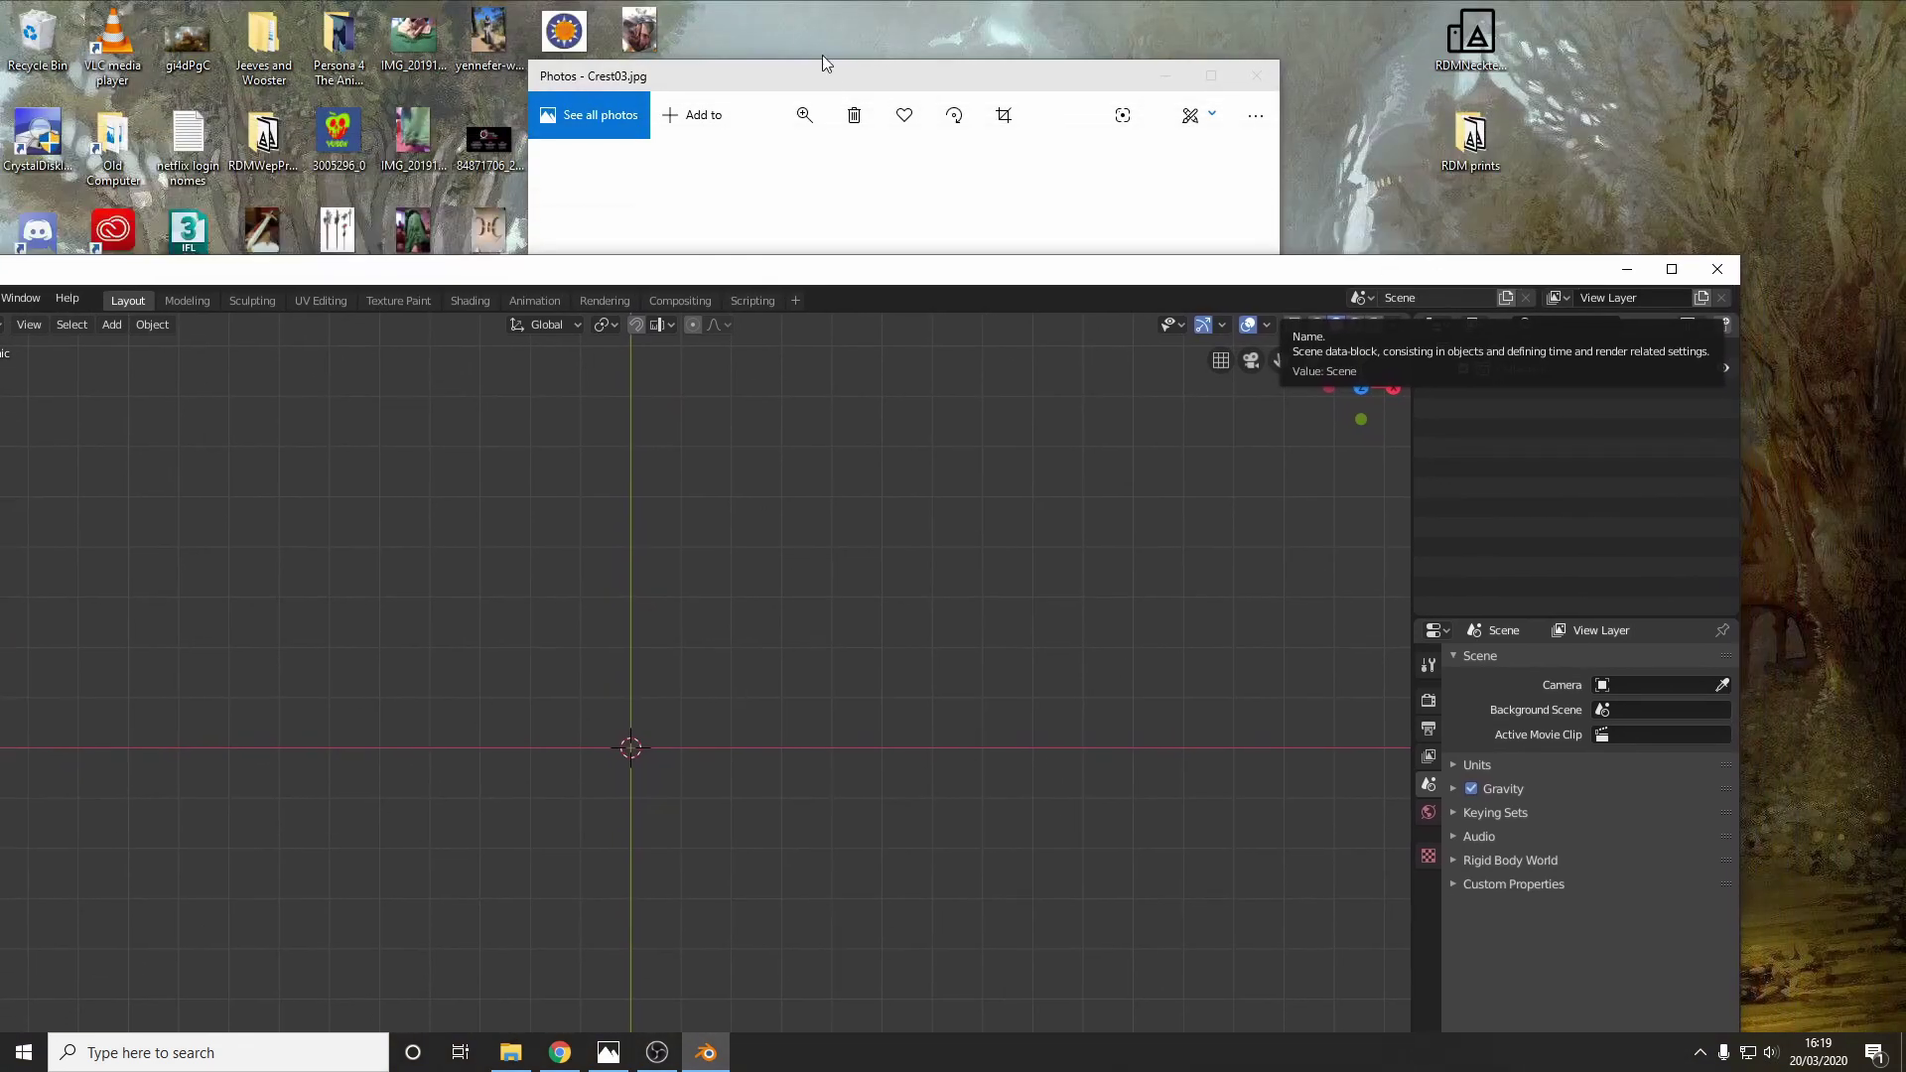
pyautogui.click(822, 56)
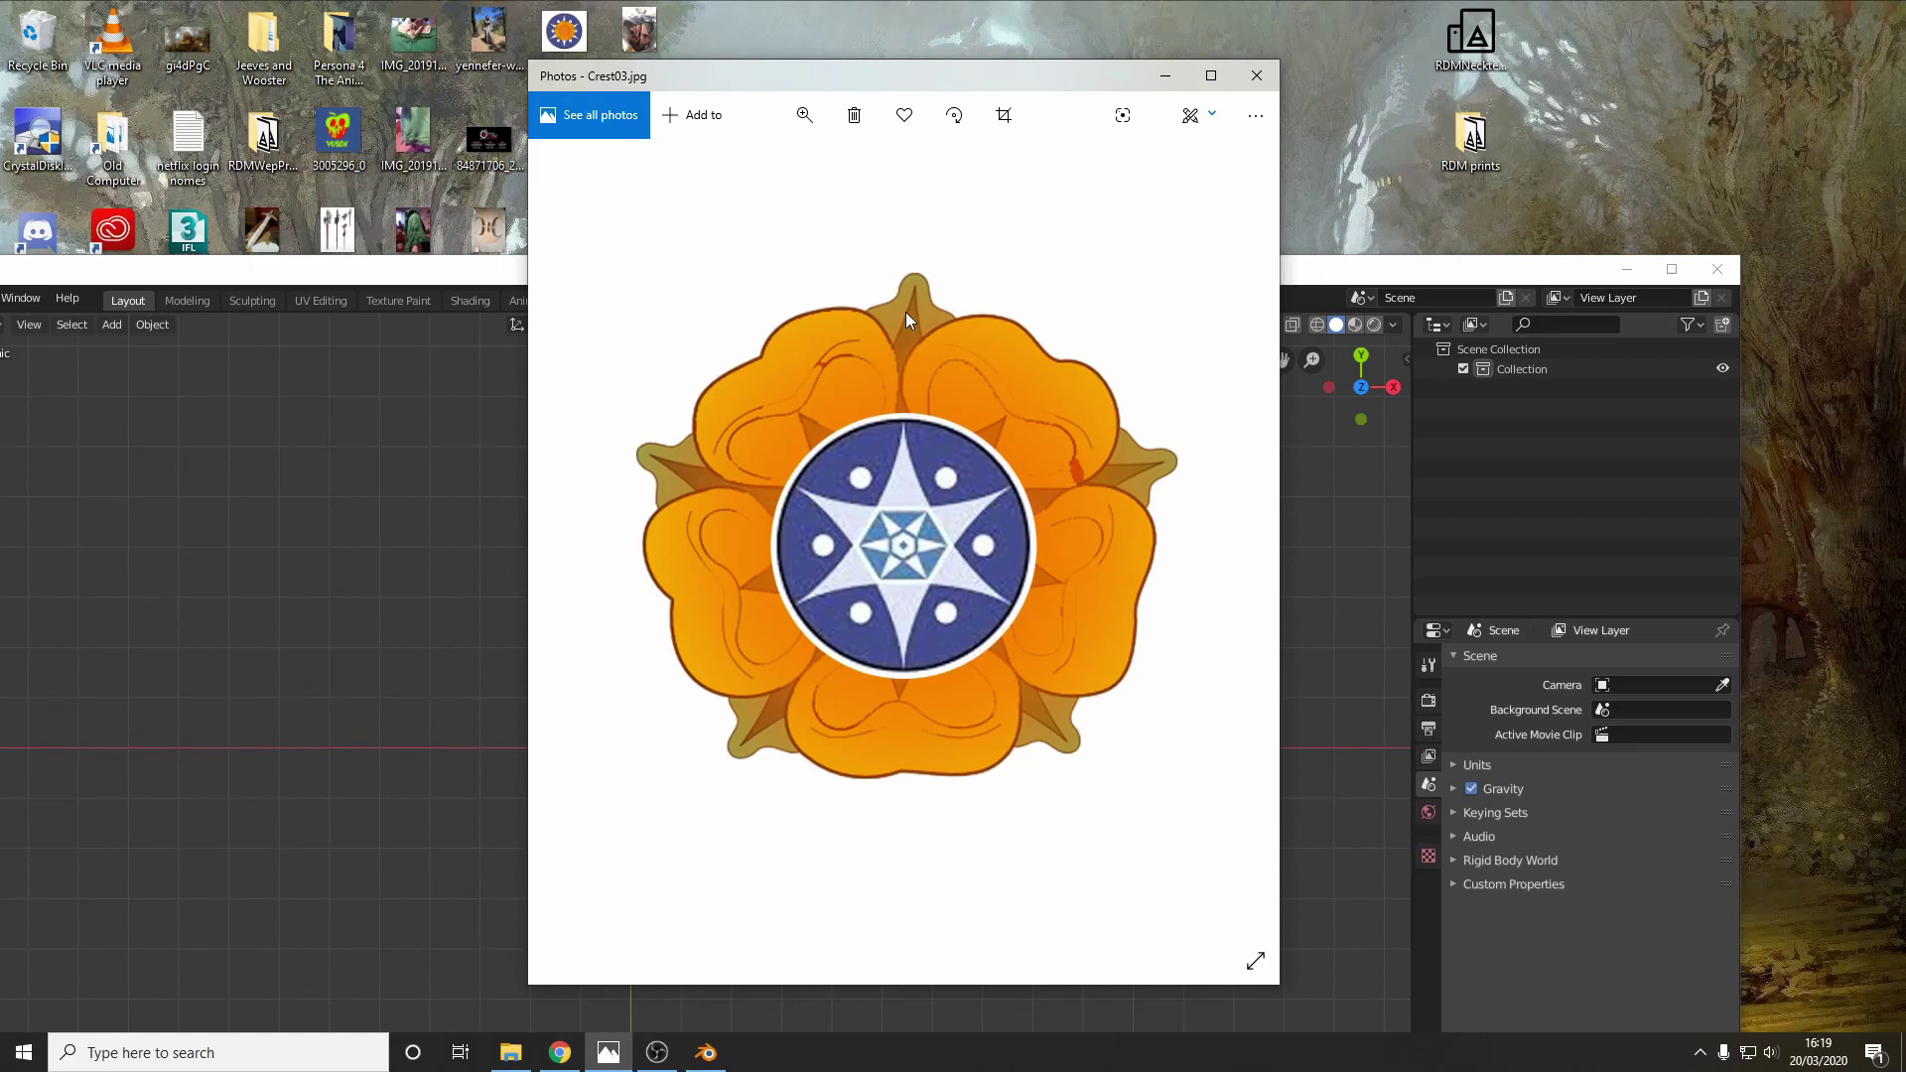
pyautogui.click(1255, 76)
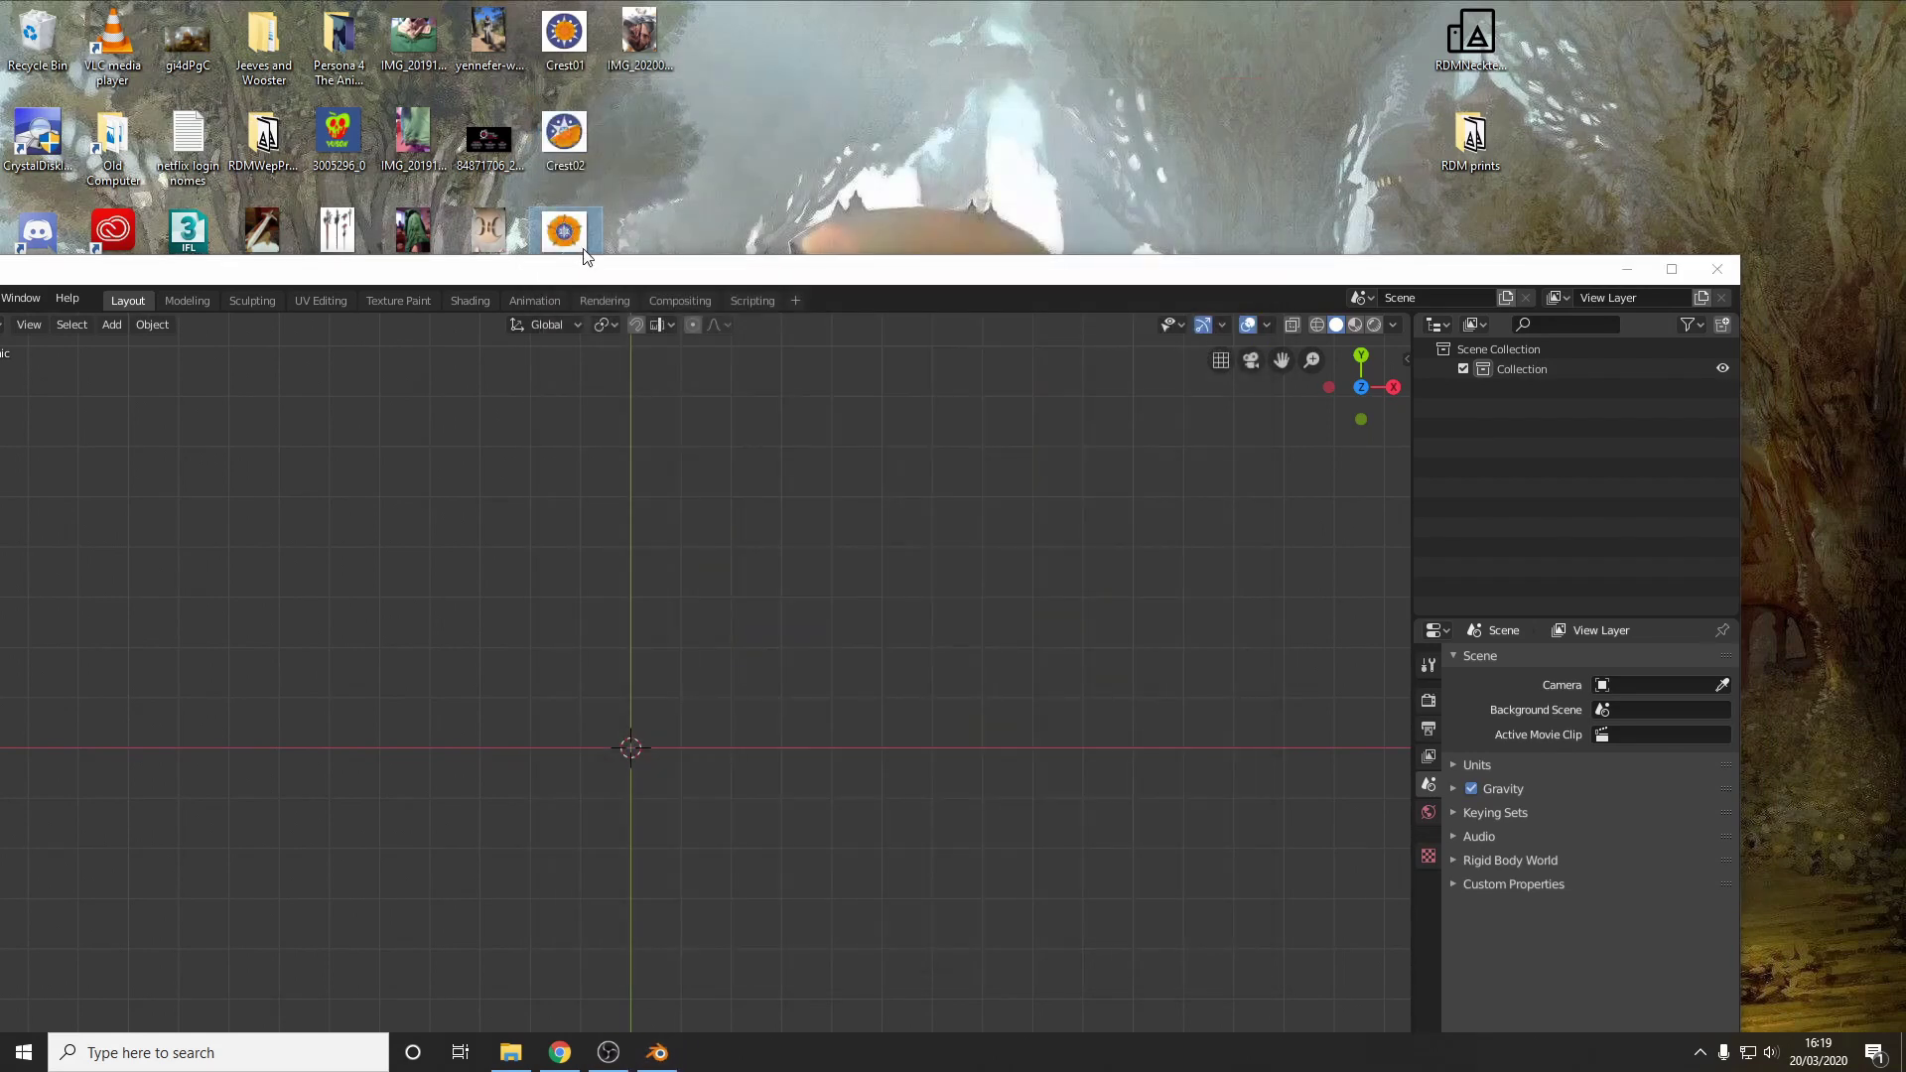
pyautogui.moveTo(760, 273); pyautogui.dragTo(760, 324)
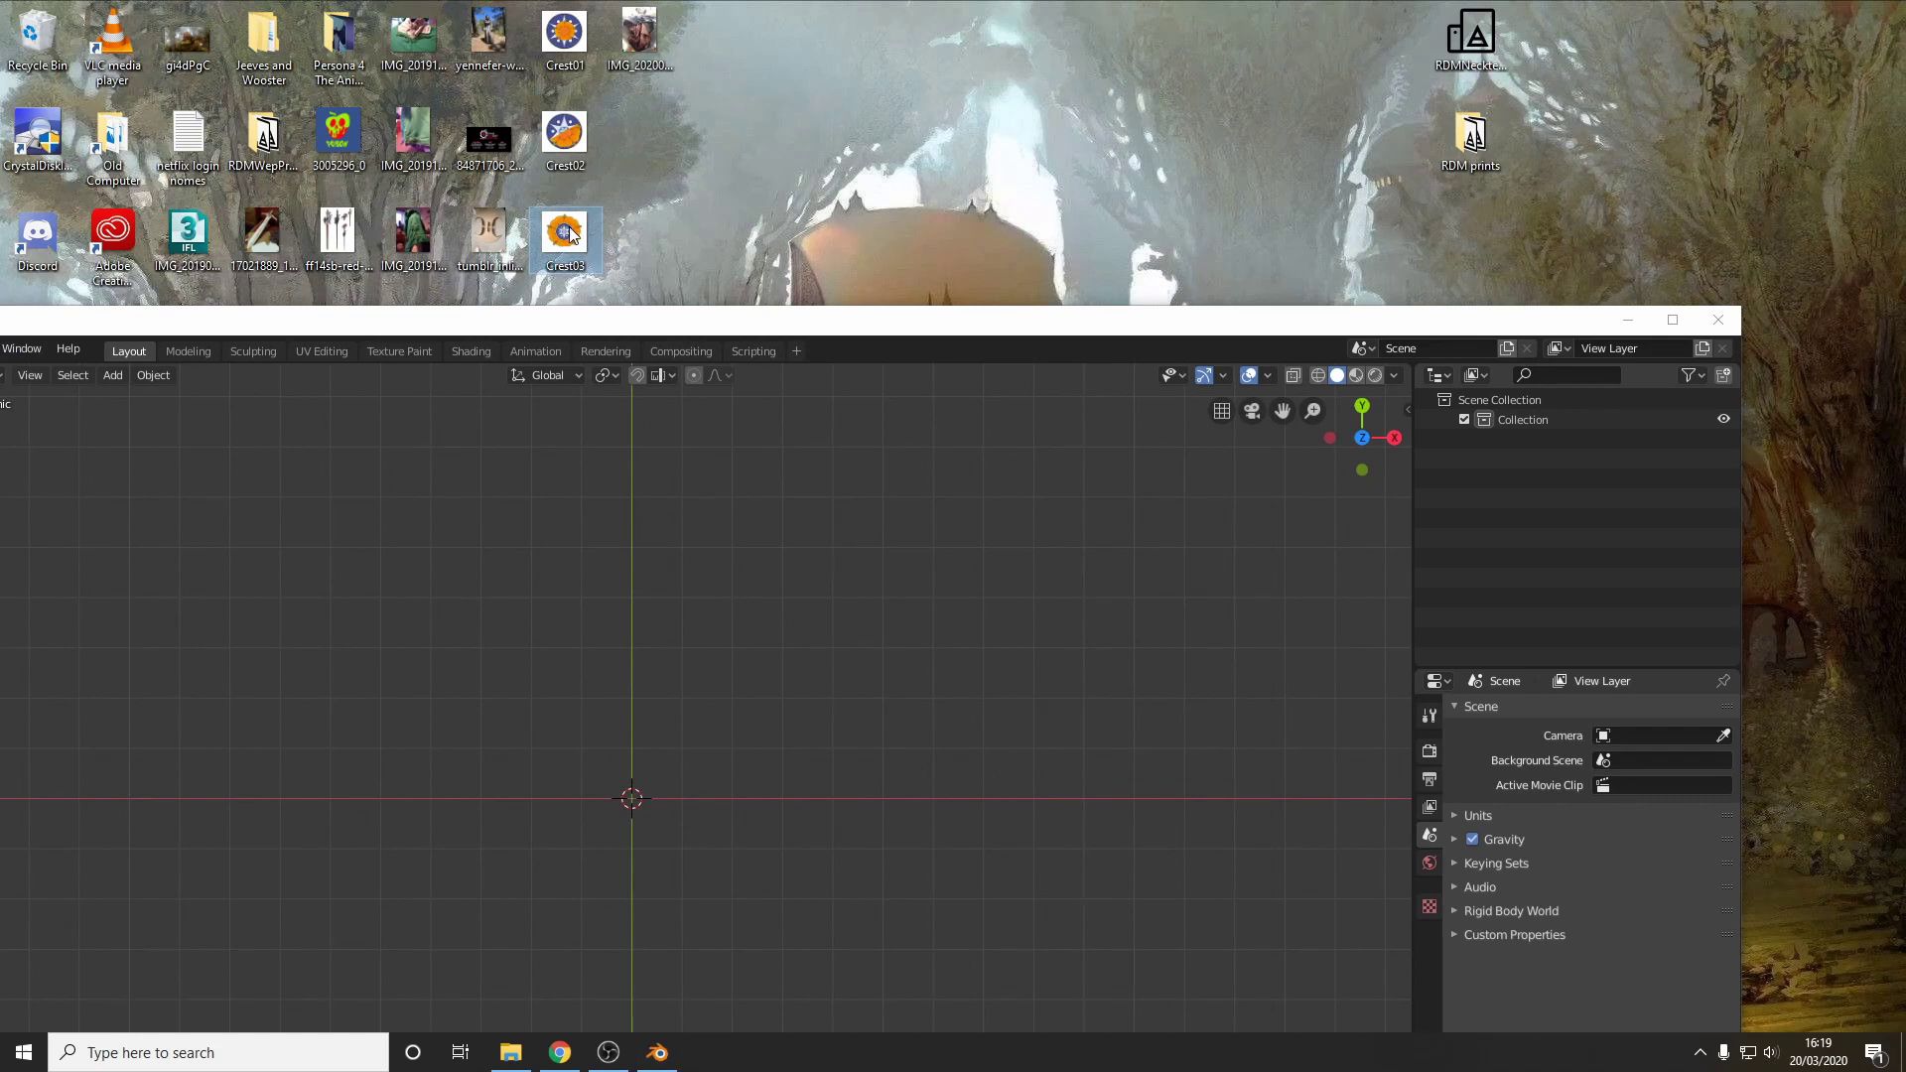
pyautogui.moveTo(586, 253); pyautogui.dragTo(627, 801)
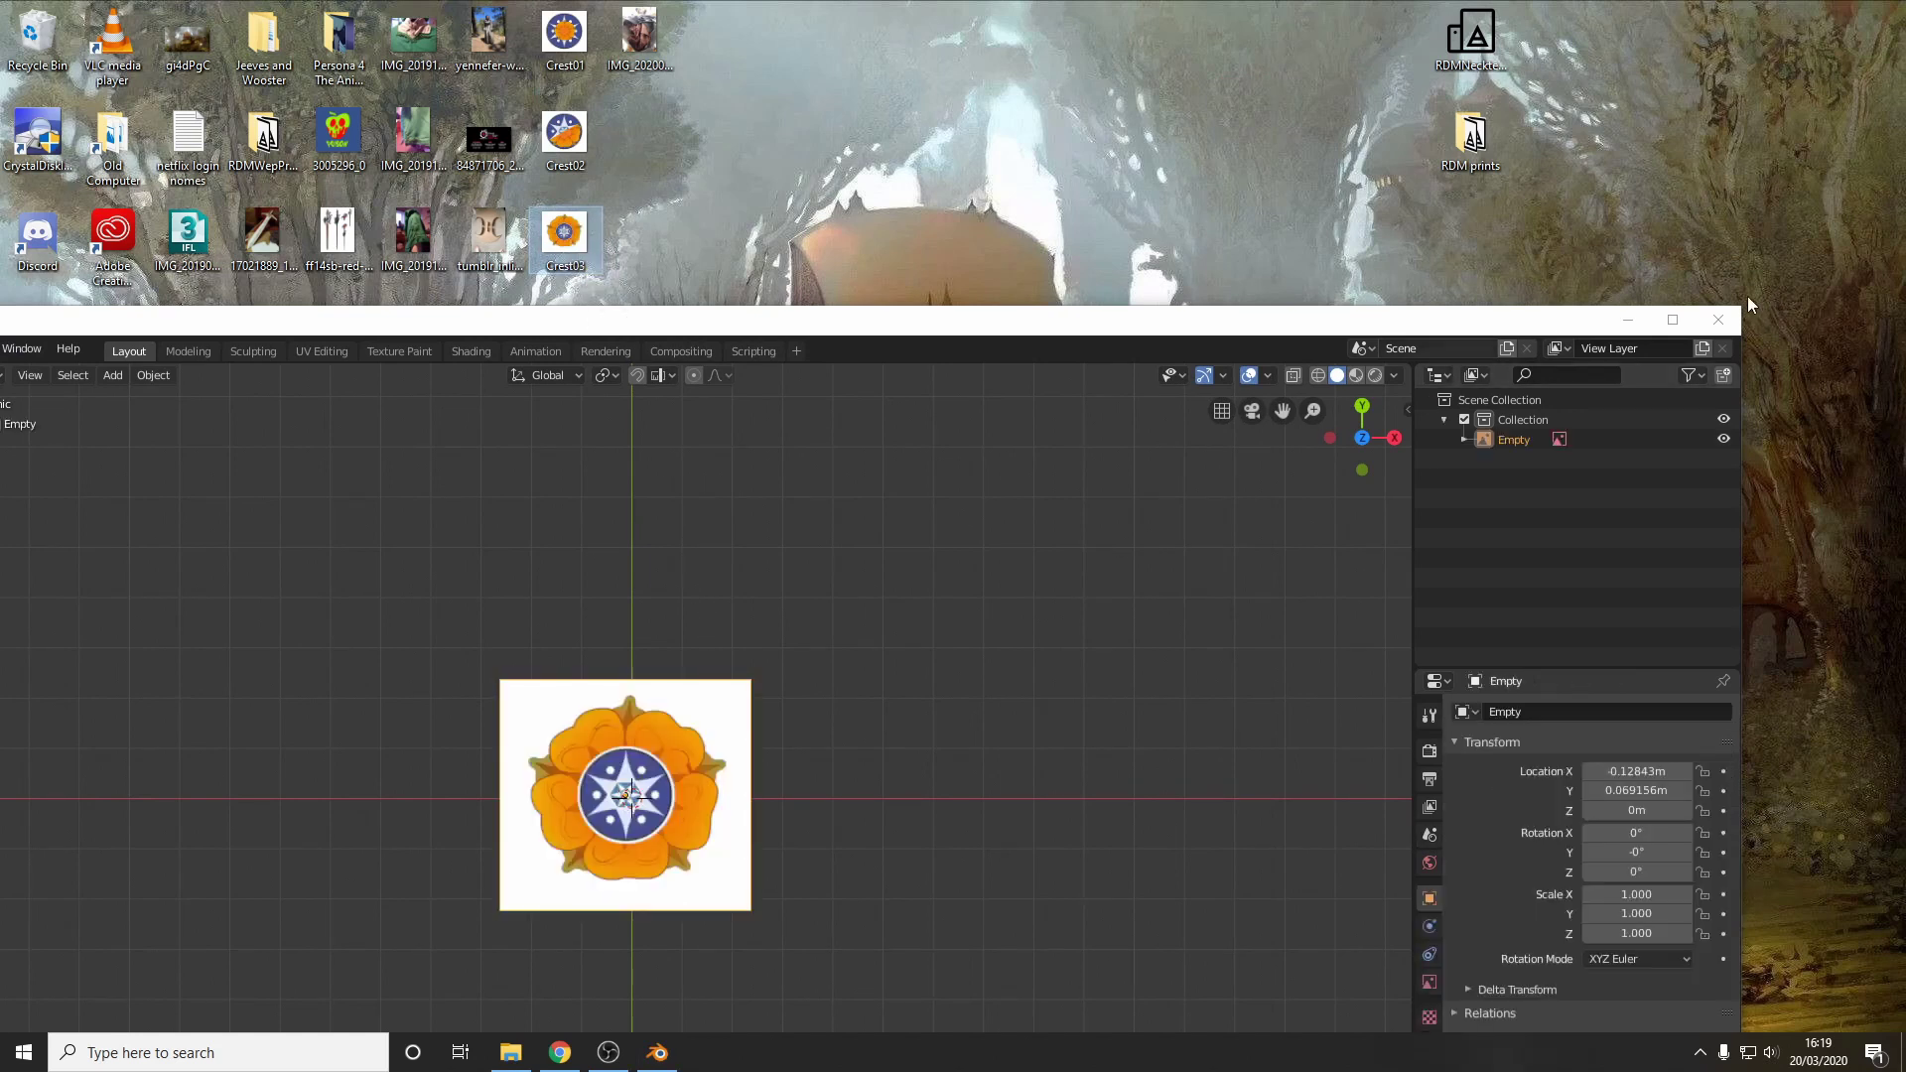
pyautogui.click(1672, 319)
pyautogui.scroll(4, 925, 520)
pyautogui.scroll(-2, 925, 516)
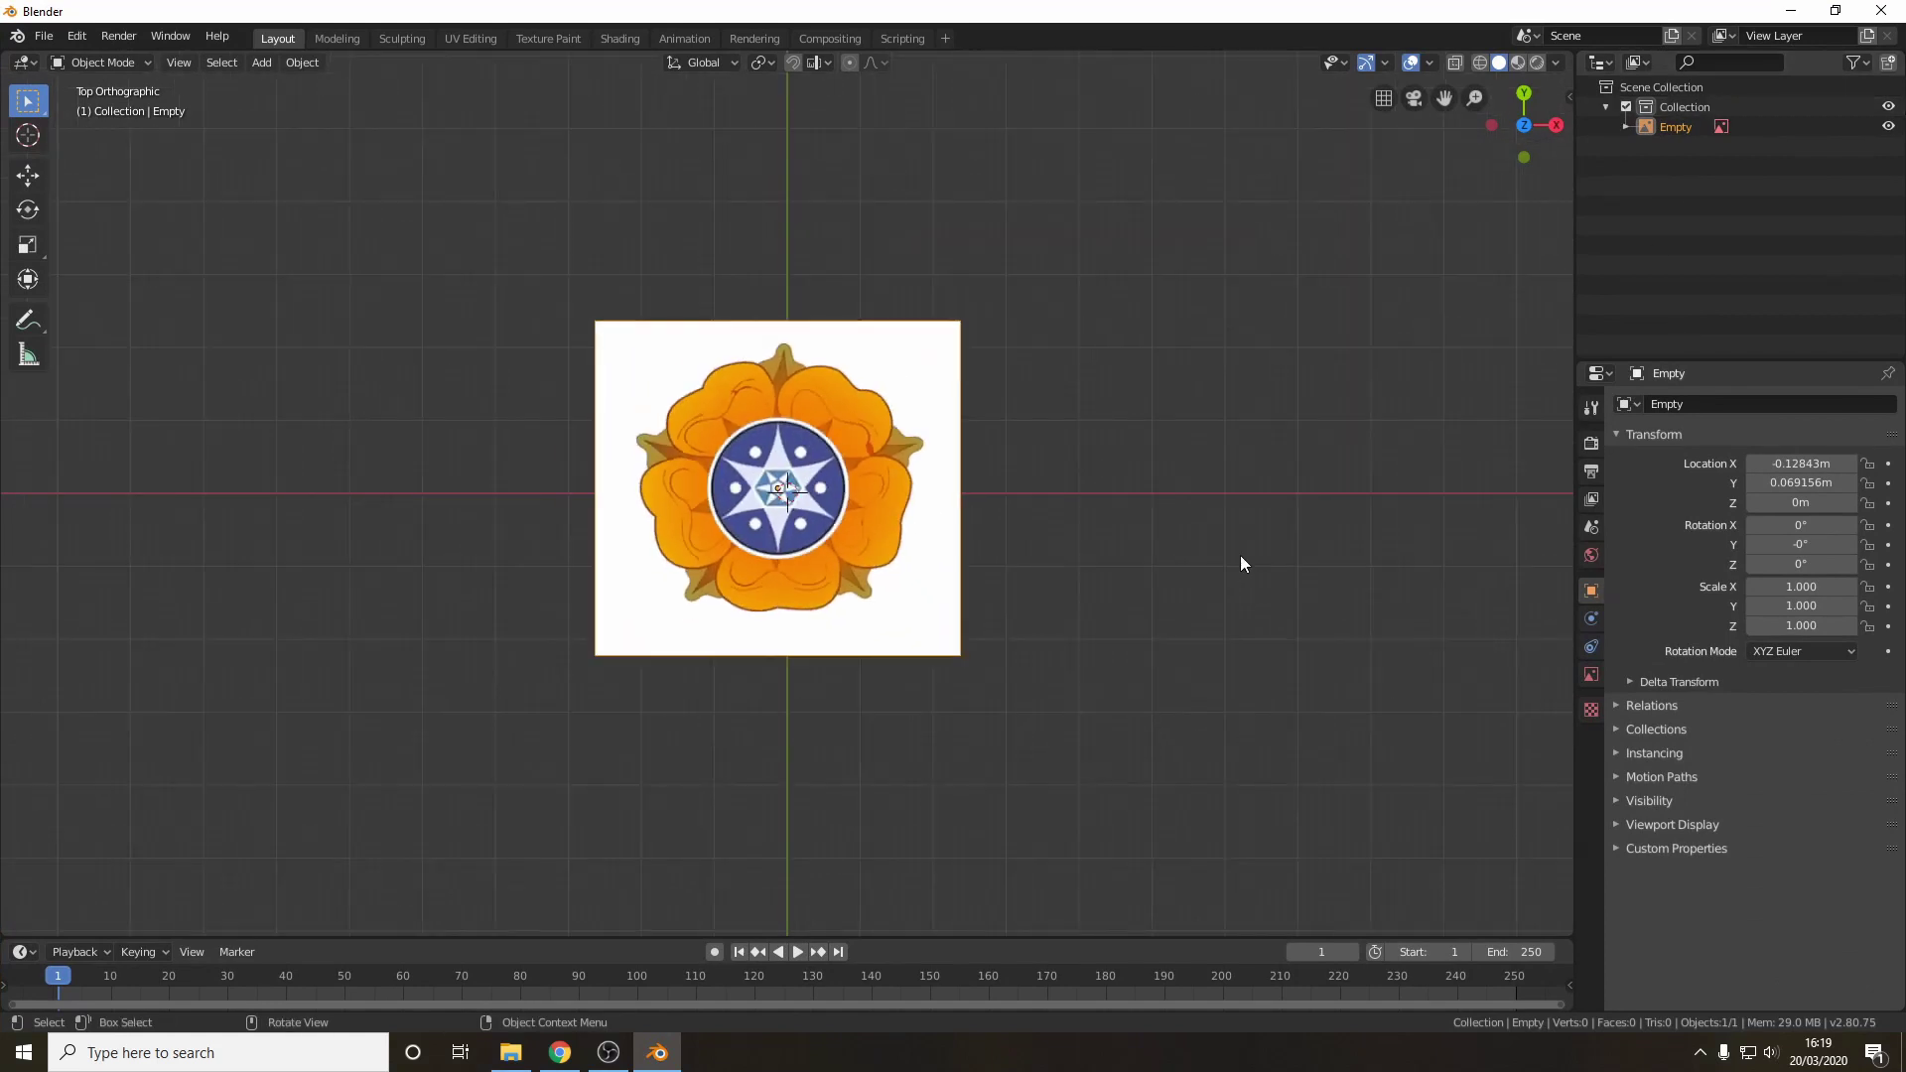
pyautogui.moveTo(1240, 555); pyautogui.dragTo(329, 336, button='middle')
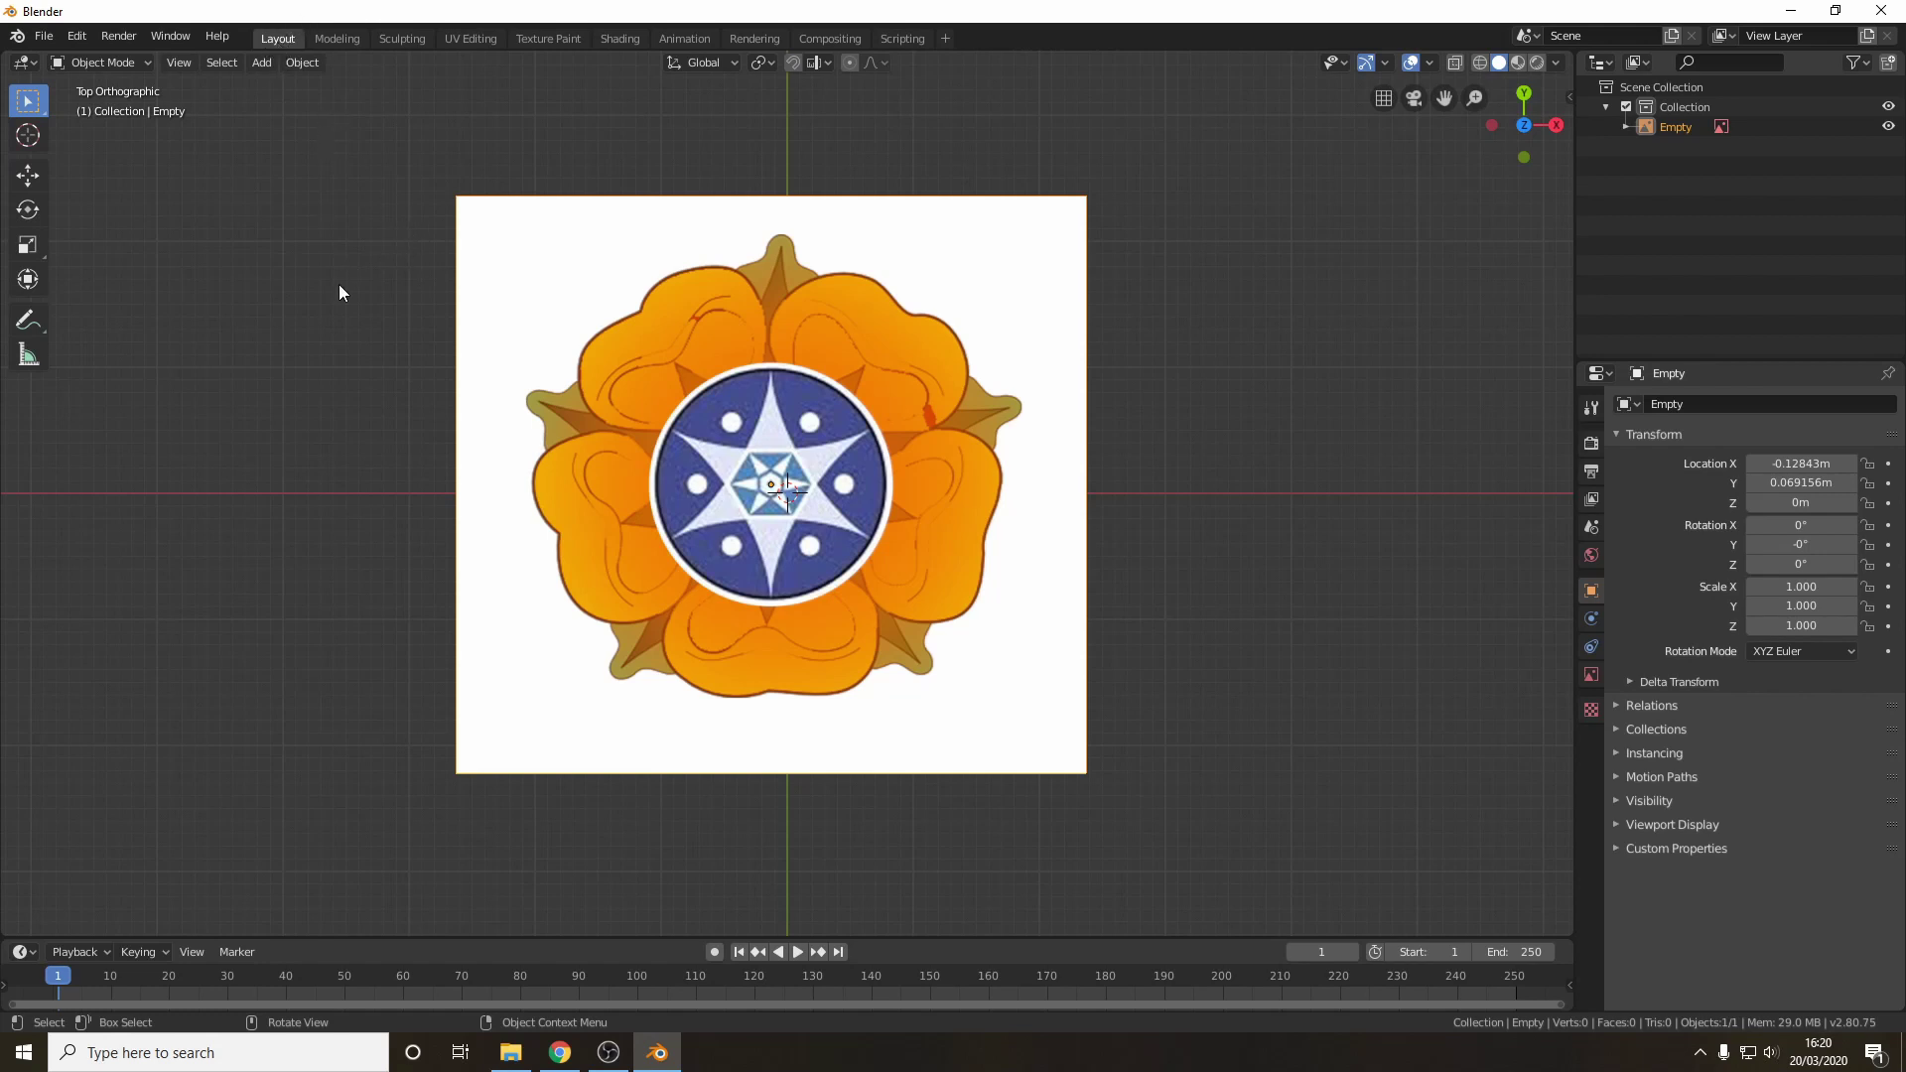
# - Add a Monkey mesh at the centre of the crest reference image
pyautogui.click(261, 63)
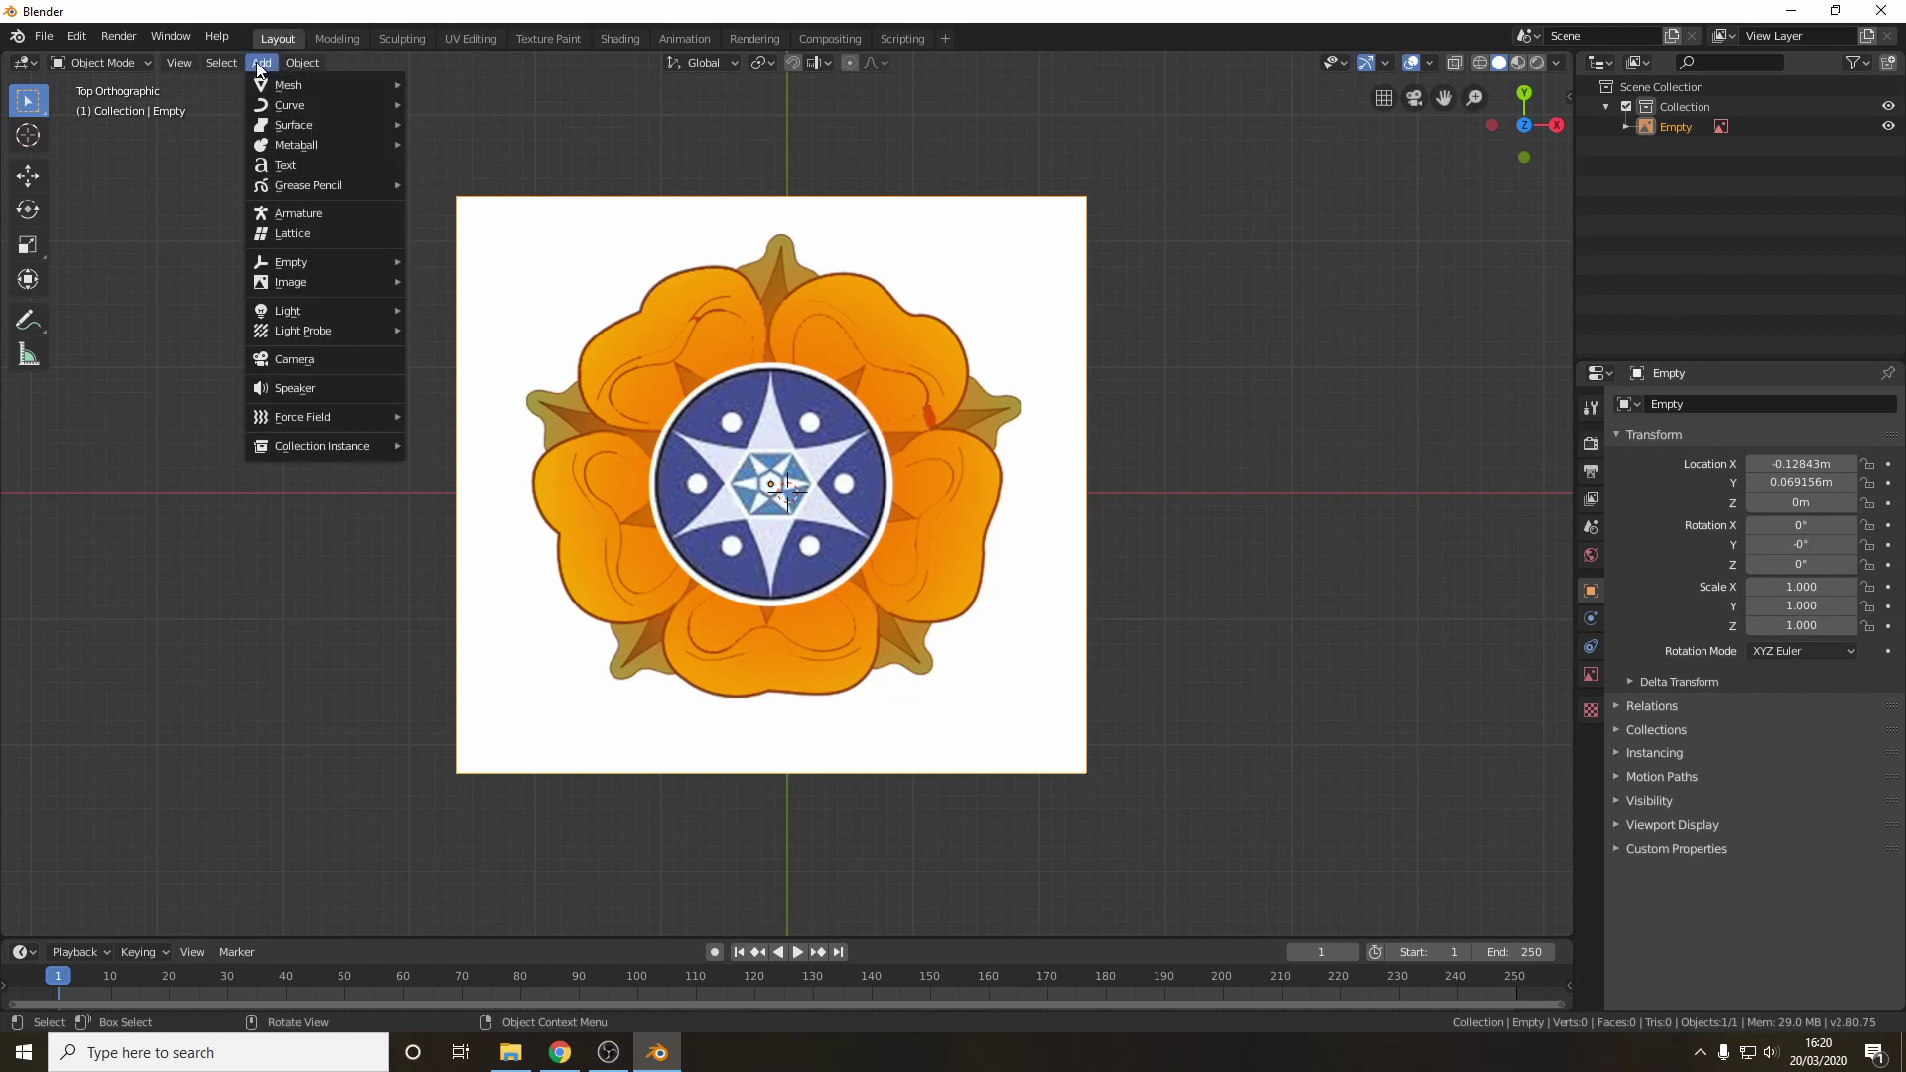
pyautogui.moveTo(297, 93)
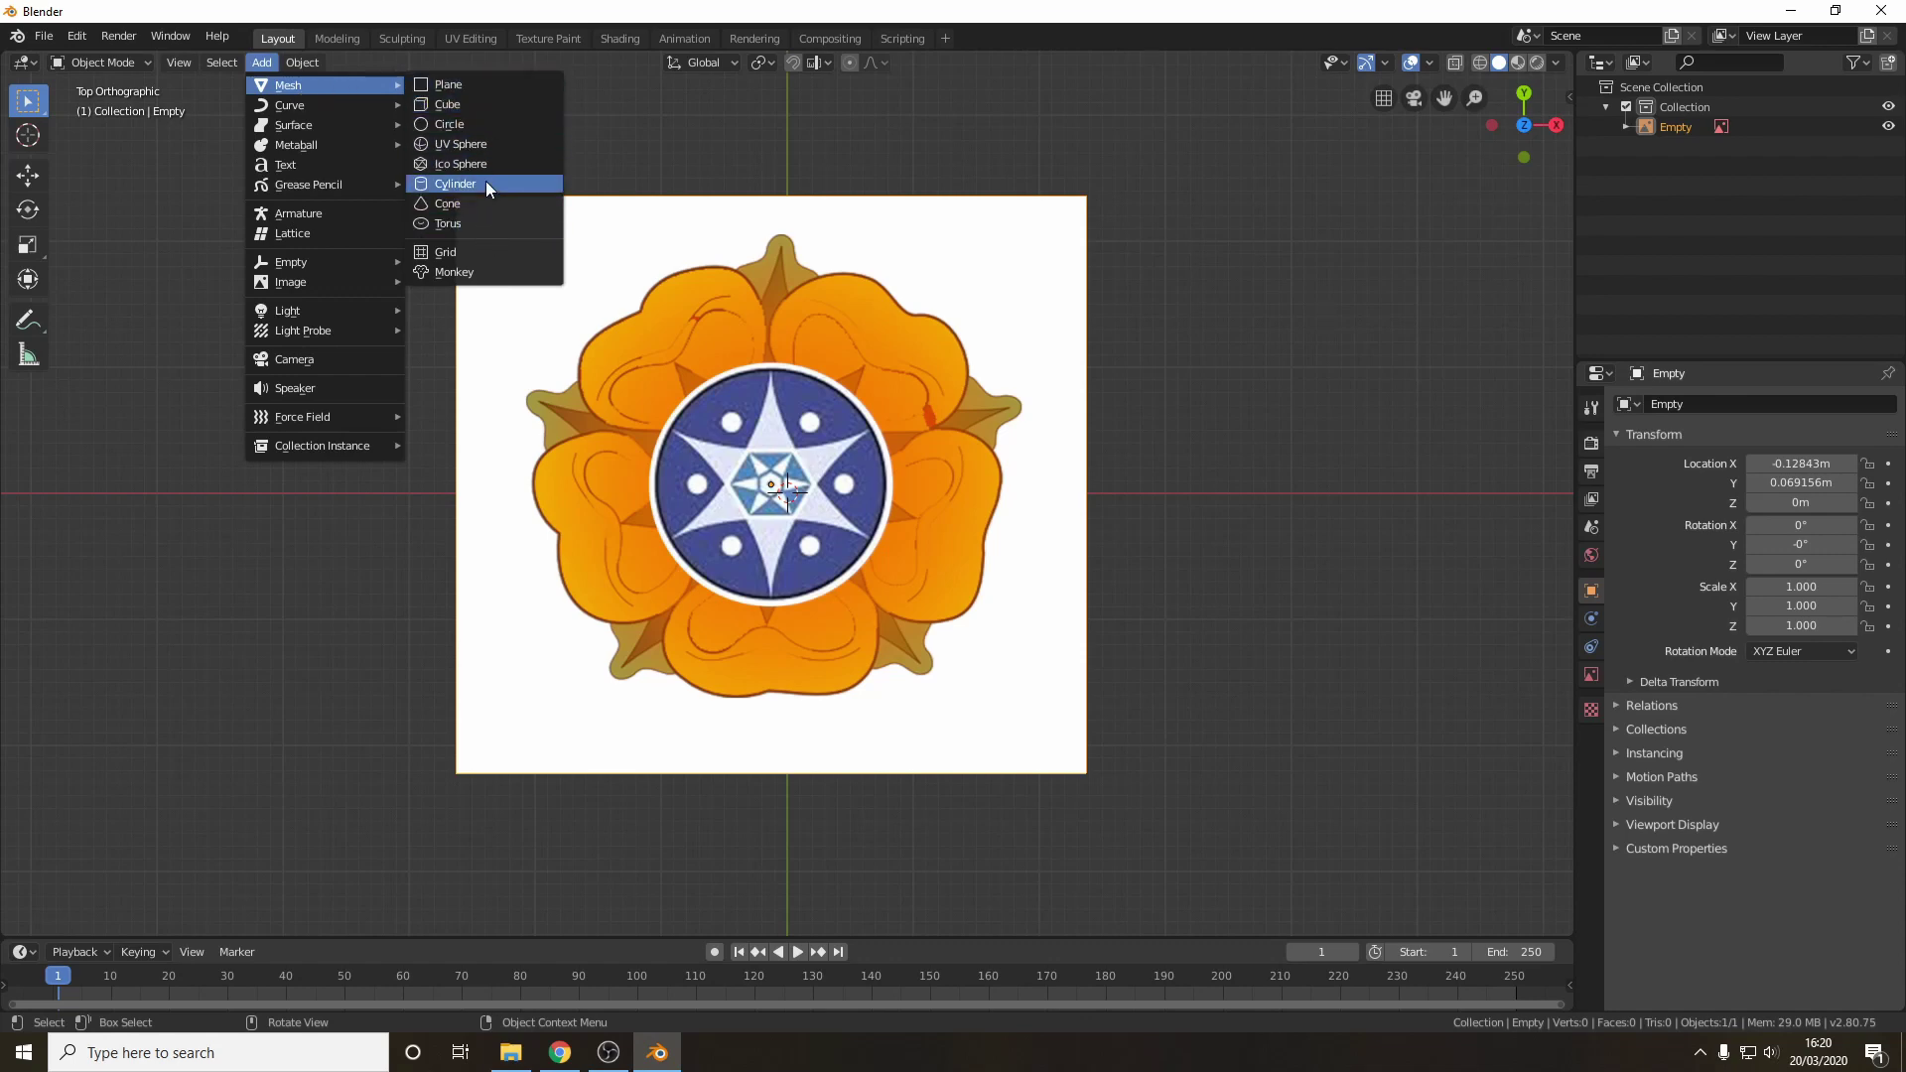
pyautogui.moveTo(1398, 581); pyautogui.dragTo(1124, 504, button='middle')
pyautogui.scroll(-3, 1189, 431)
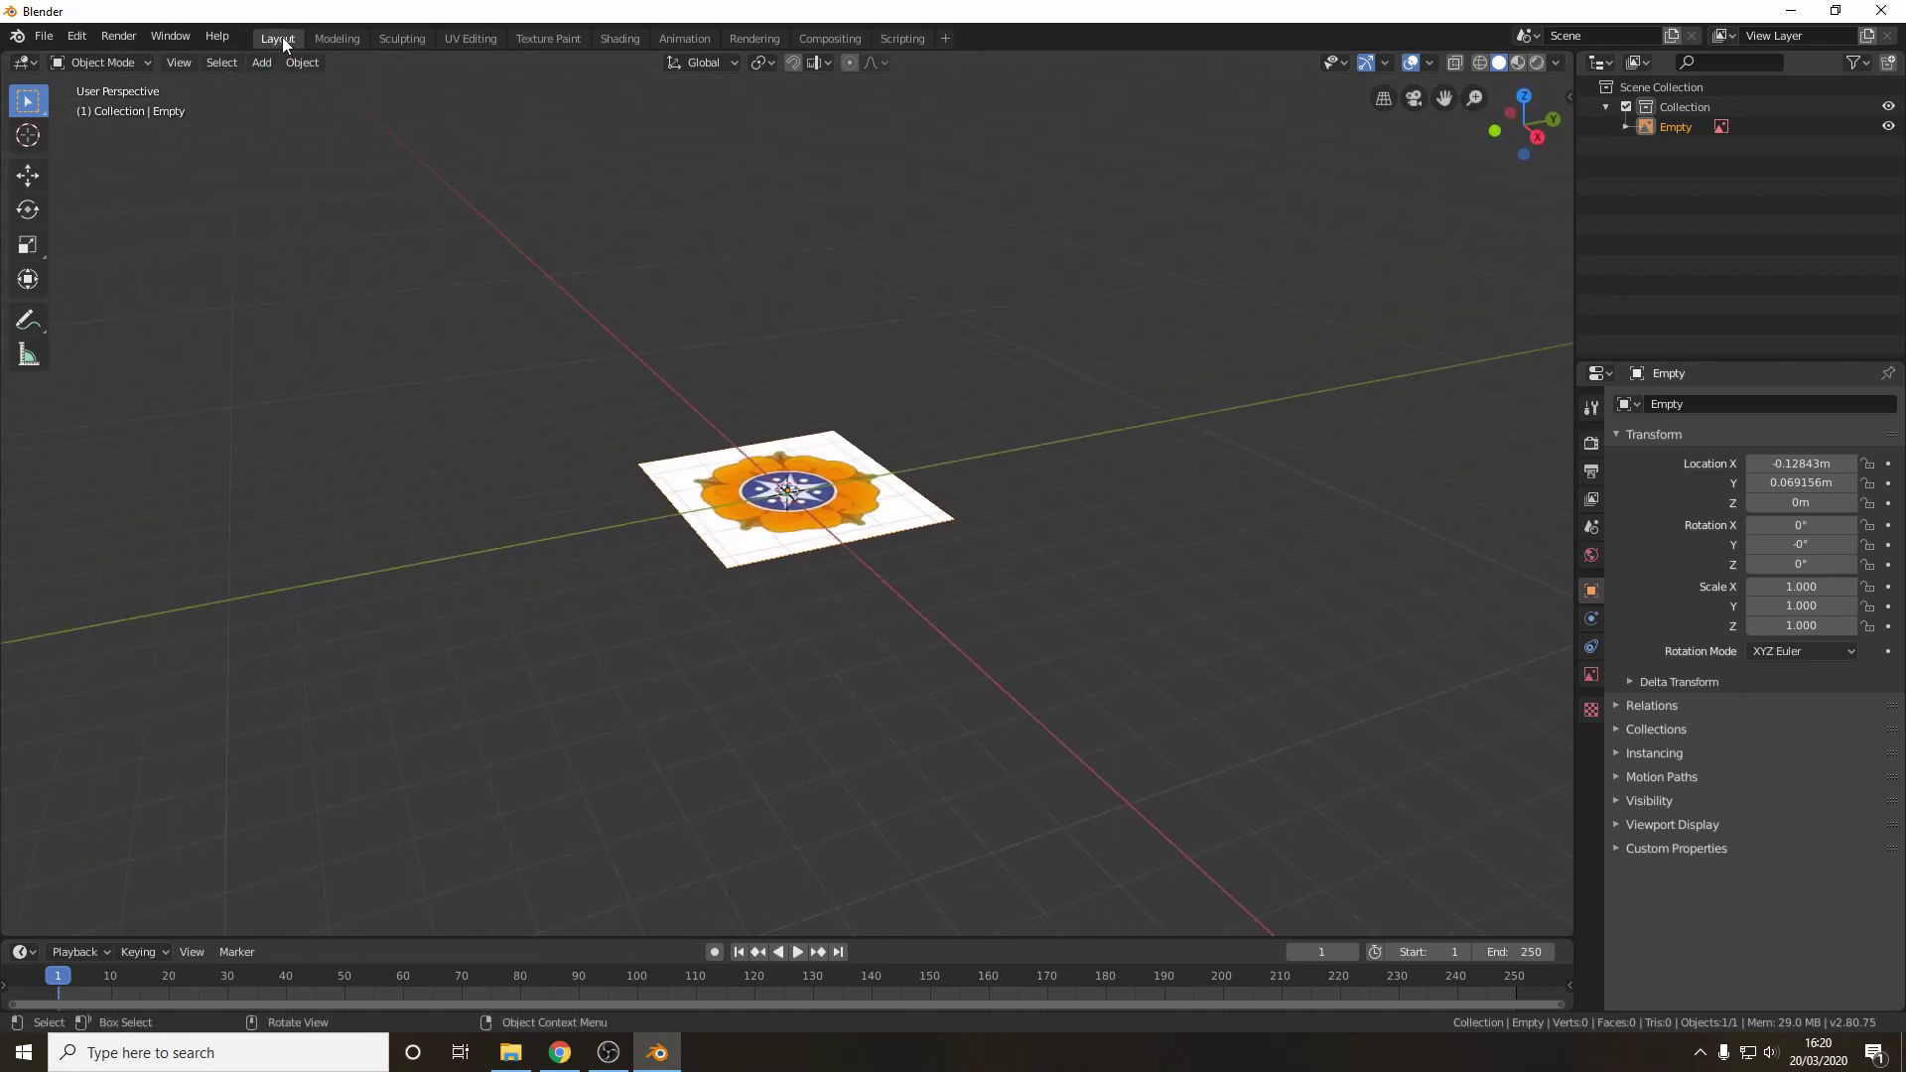
pyautogui.click(261, 63)
pyautogui.moveTo(356, 83)
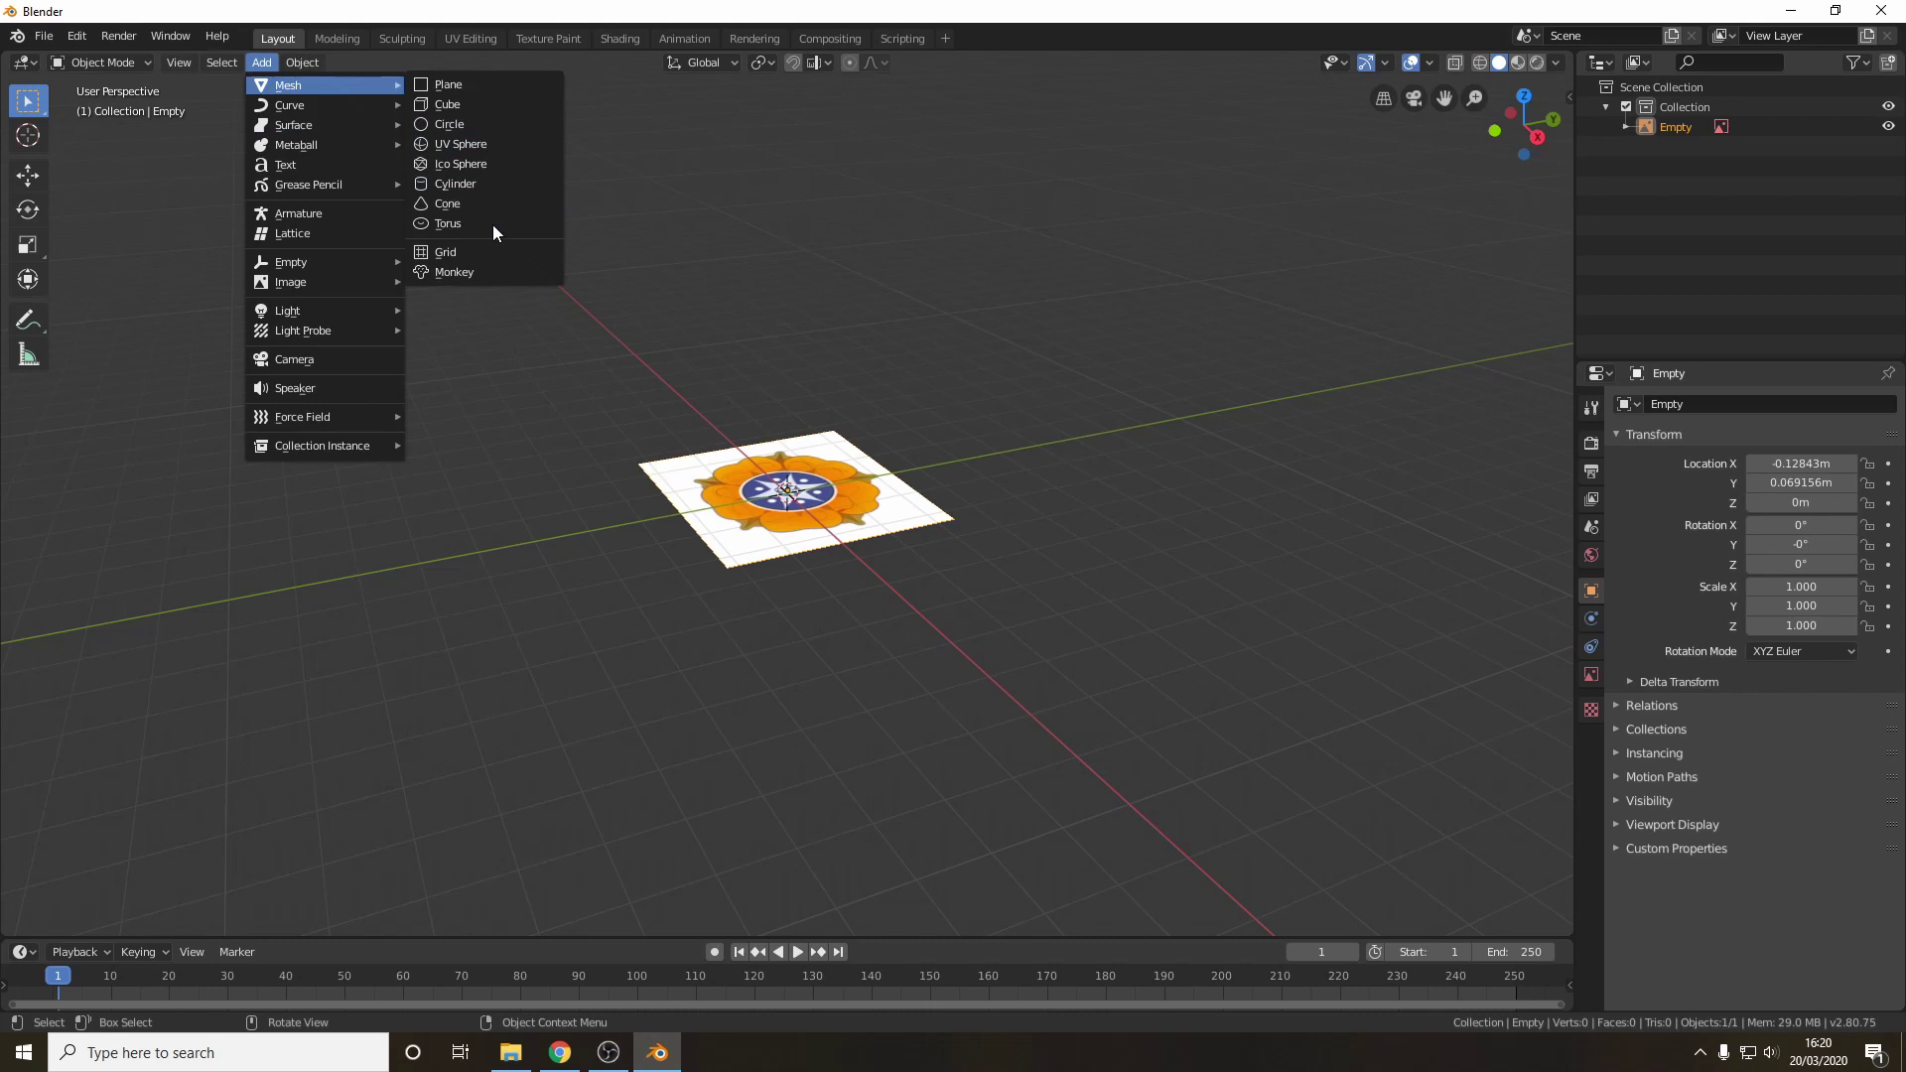
pyautogui.click(481, 271)
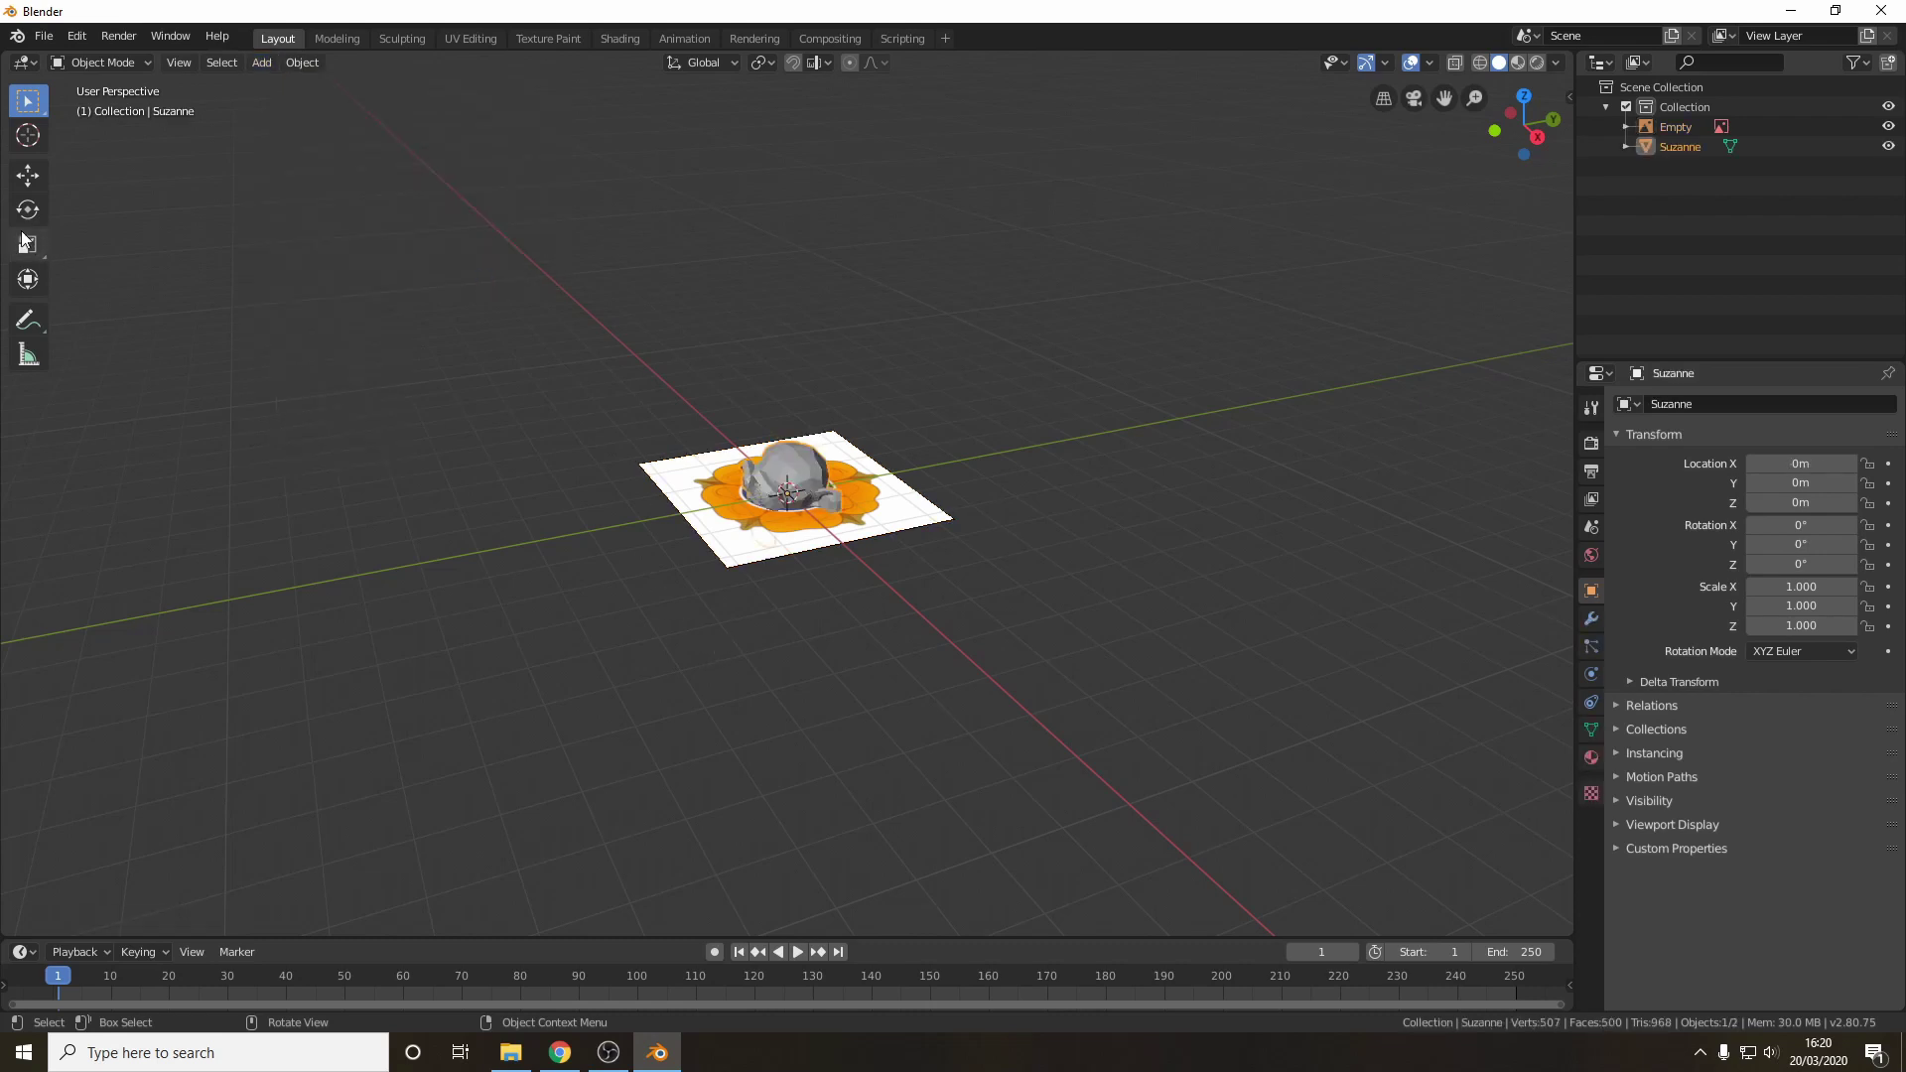
# - Move the monkey head up the Z axis to about 2.29 m above the reference image
pyautogui.click(27, 175)
pyautogui.moveTo(794, 425); pyautogui.dragTo(790, 365)
pyautogui.moveTo(790, 365); pyautogui.dragTo(663, 416, button='middle')
pyautogui.moveTo(600, 151); pyautogui.dragTo(865, 316, button='middle')
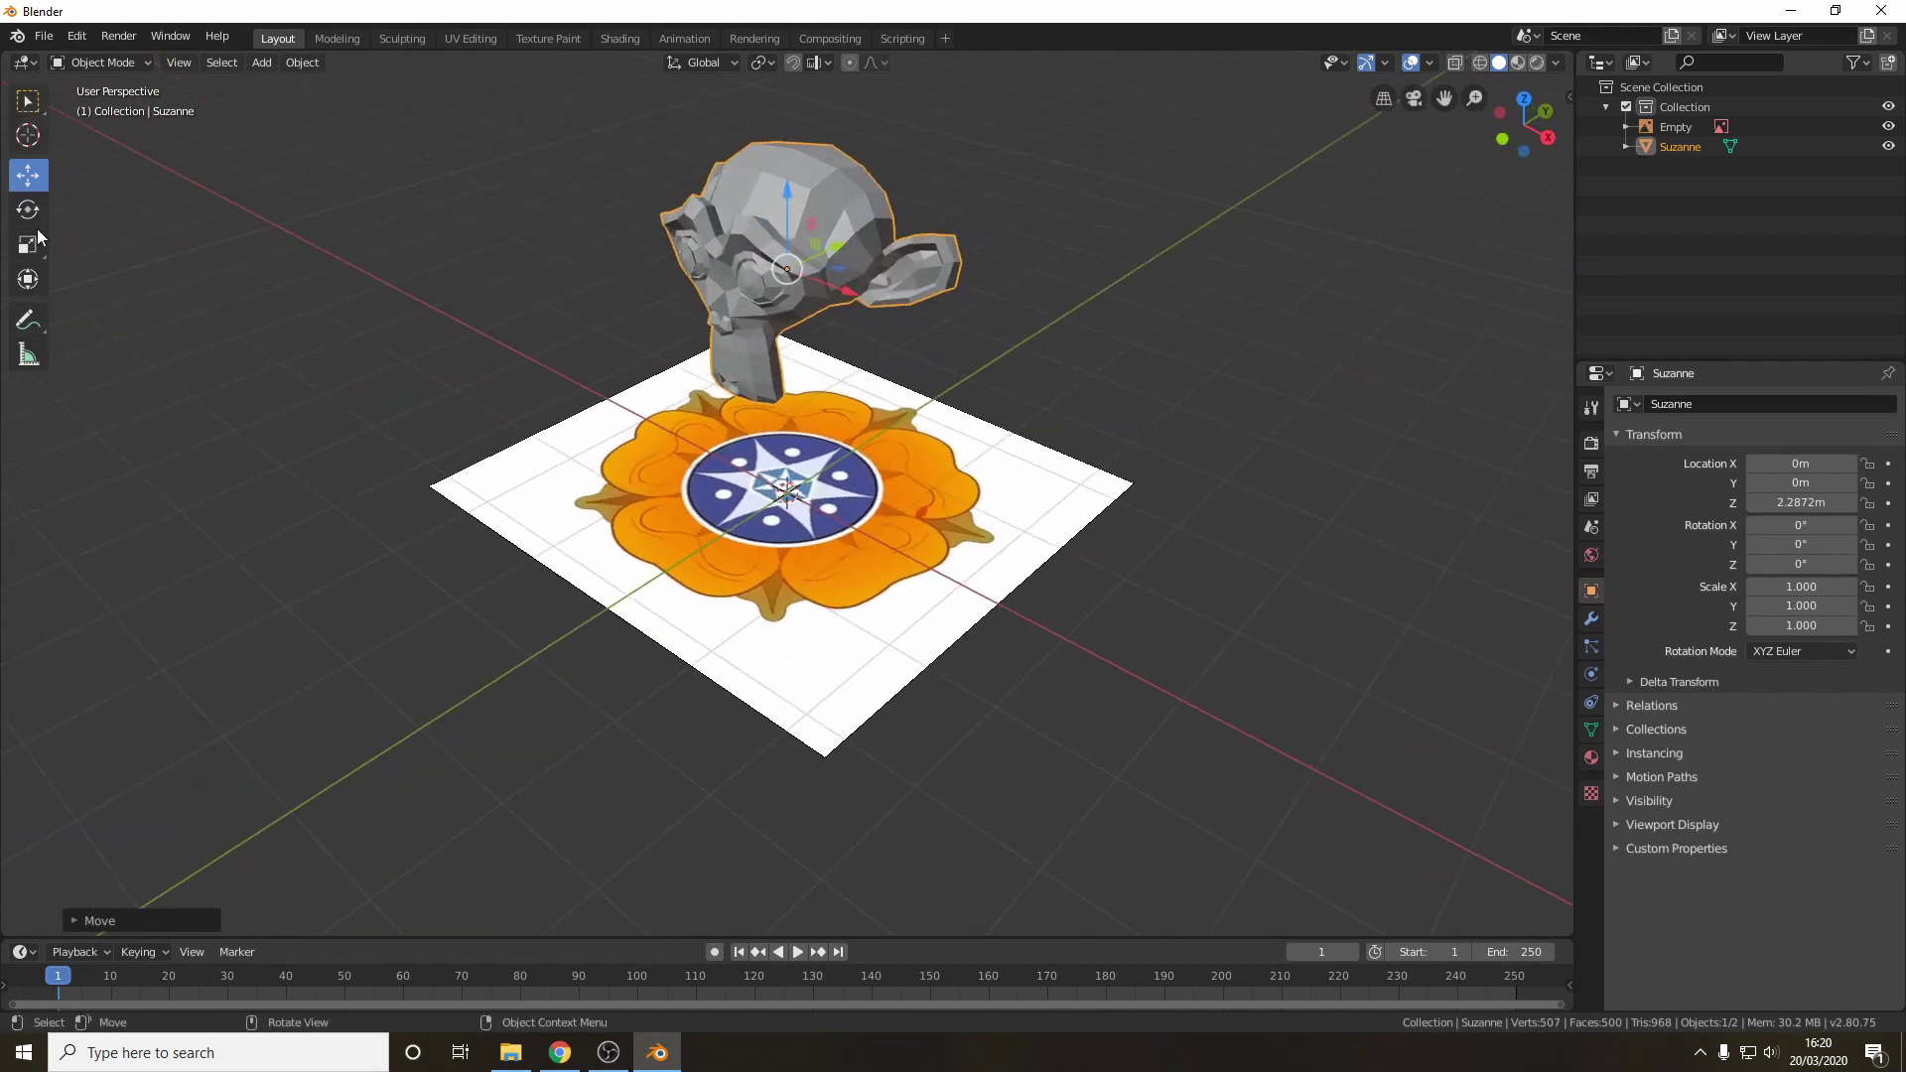
# - Move the monkey head along the Y axis to about 0.24 m and return to the Select Box tool
pyautogui.click(25, 103)
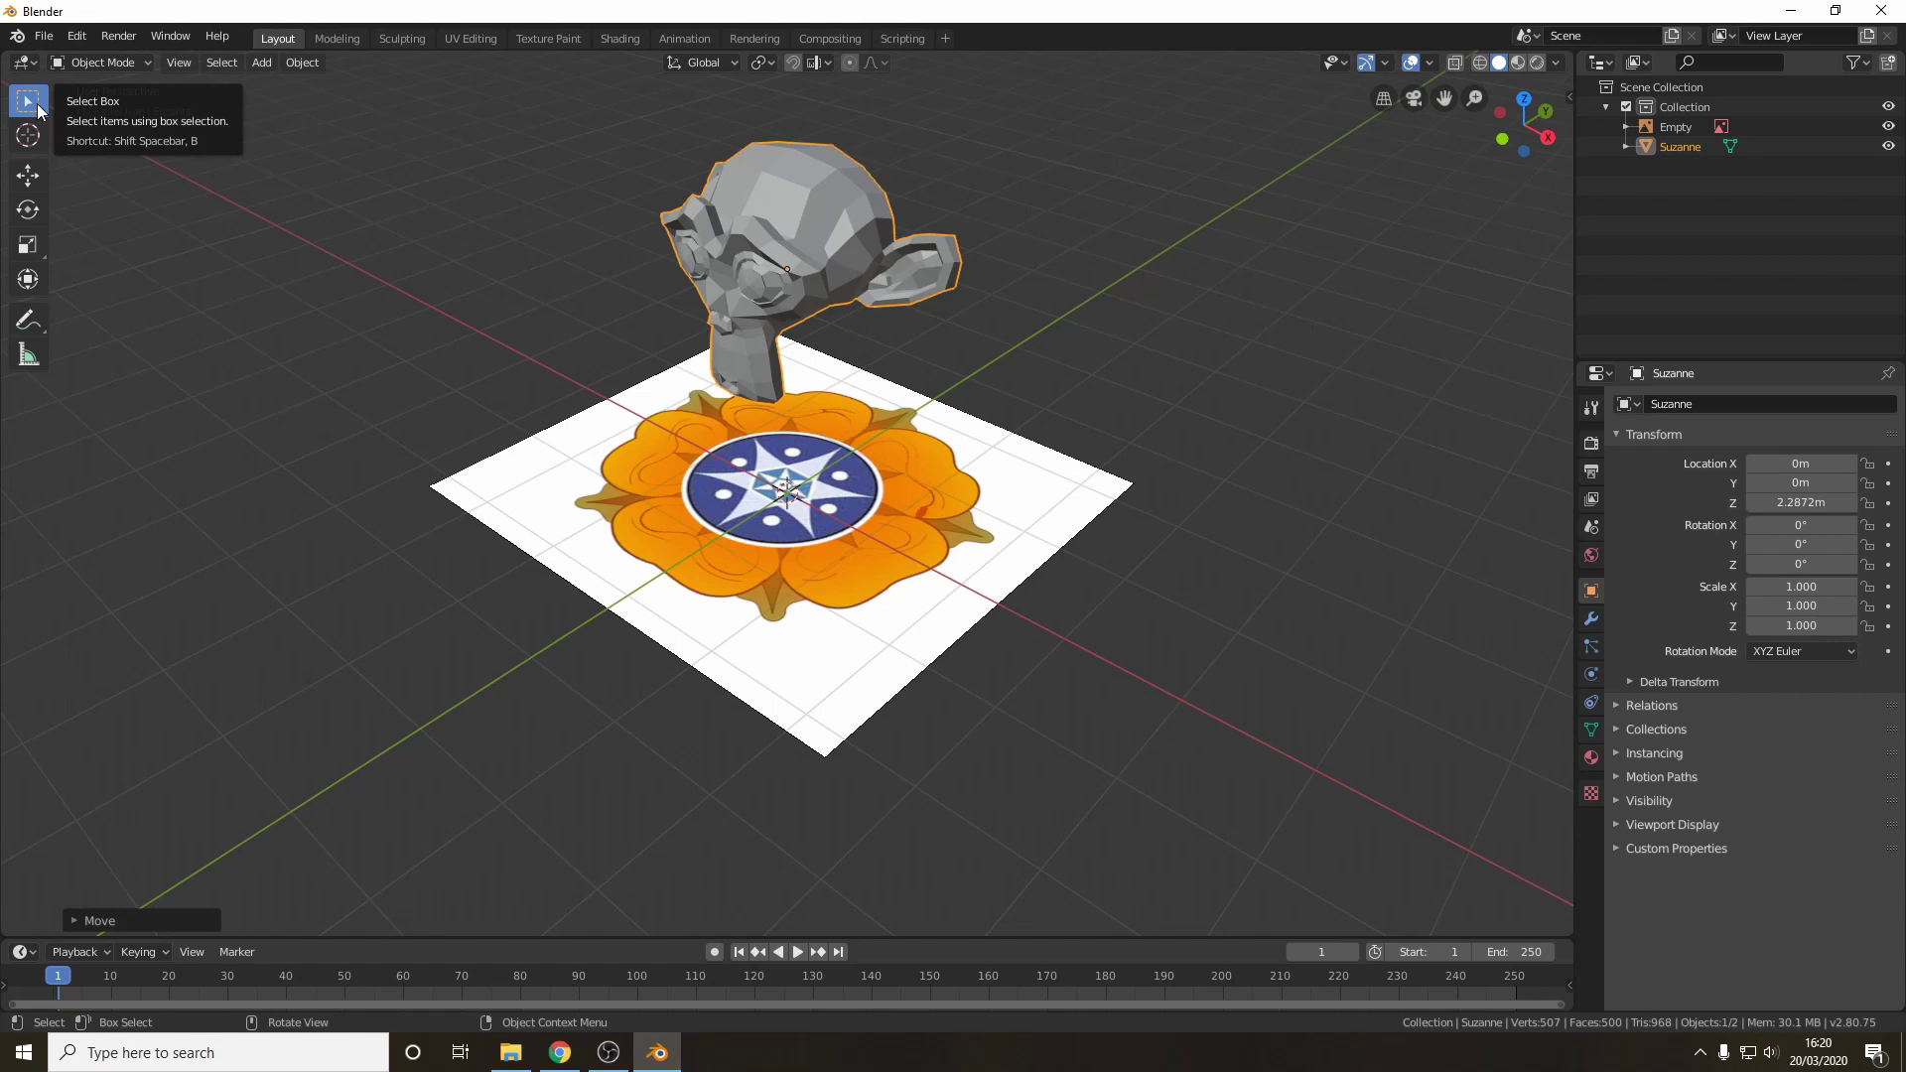
pyautogui.click(700, 206)
pyautogui.click(508, 205)
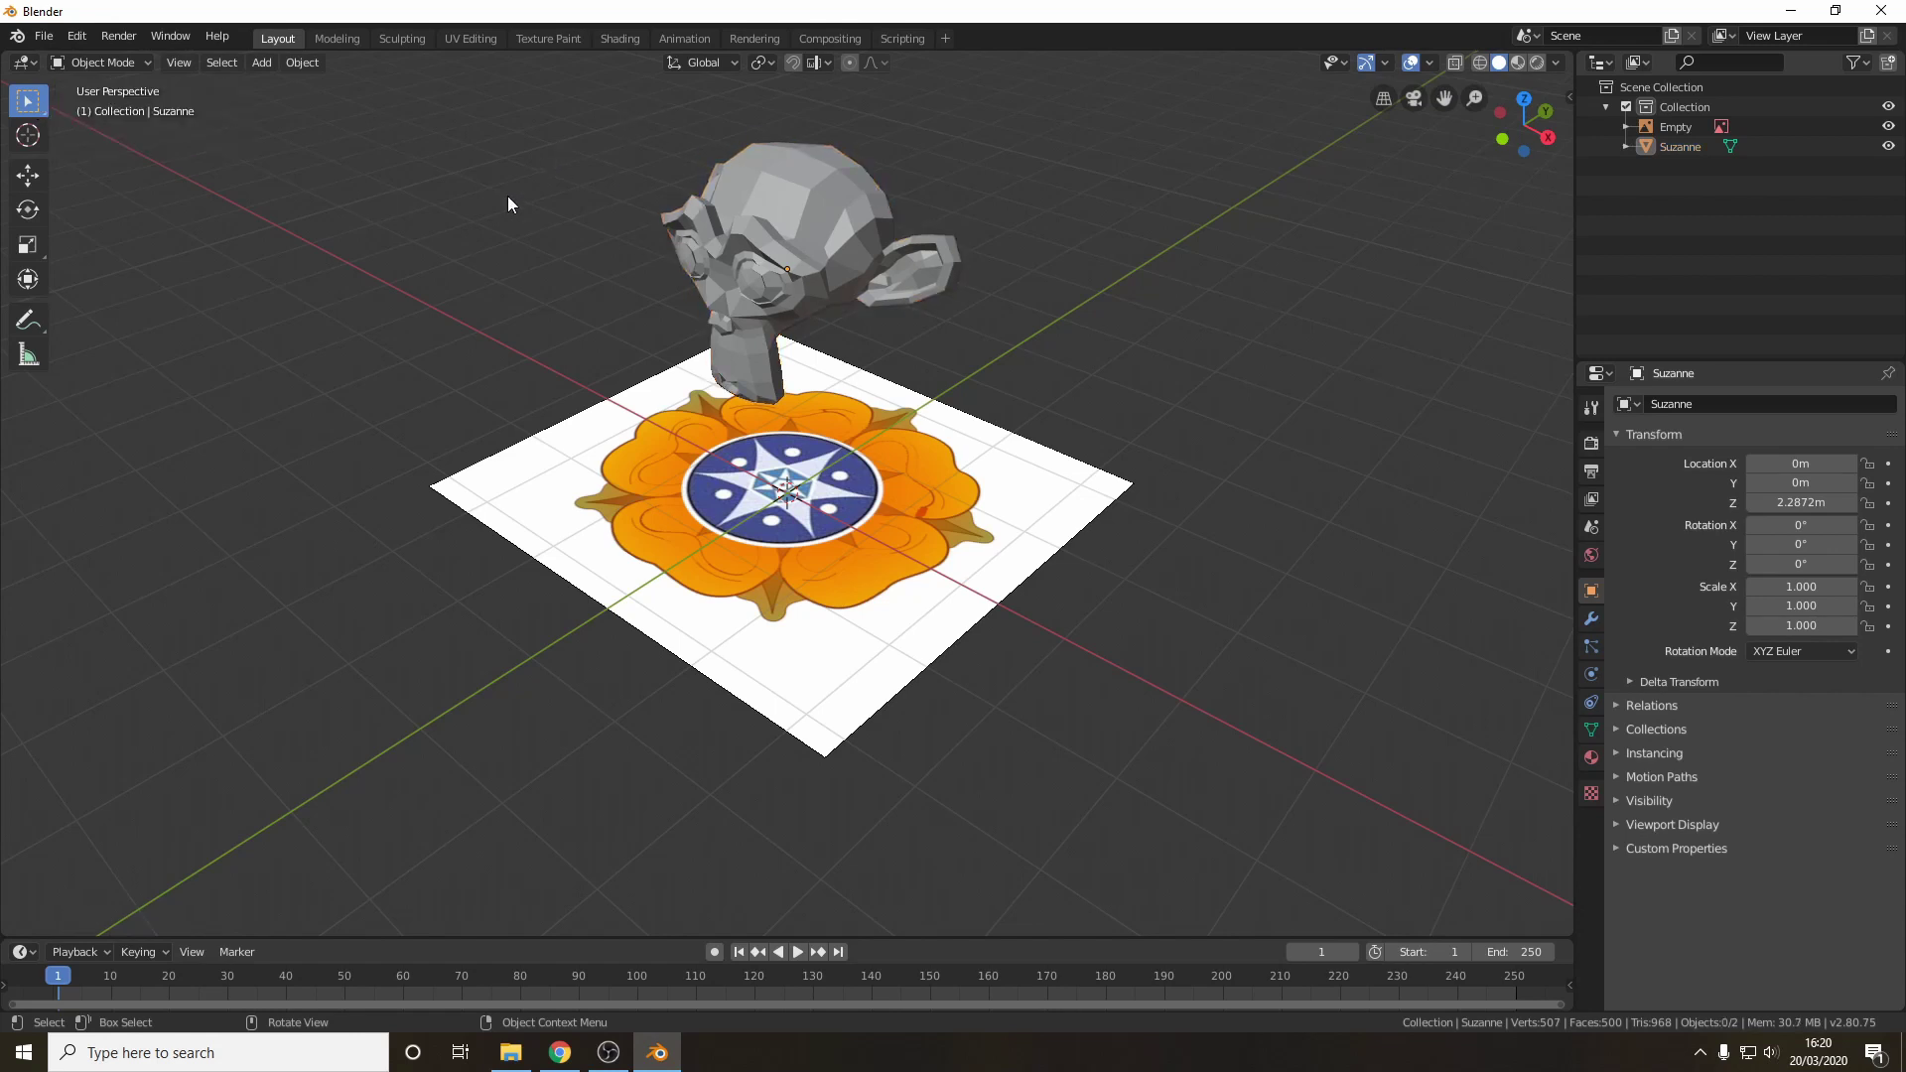
pyautogui.click(27, 174)
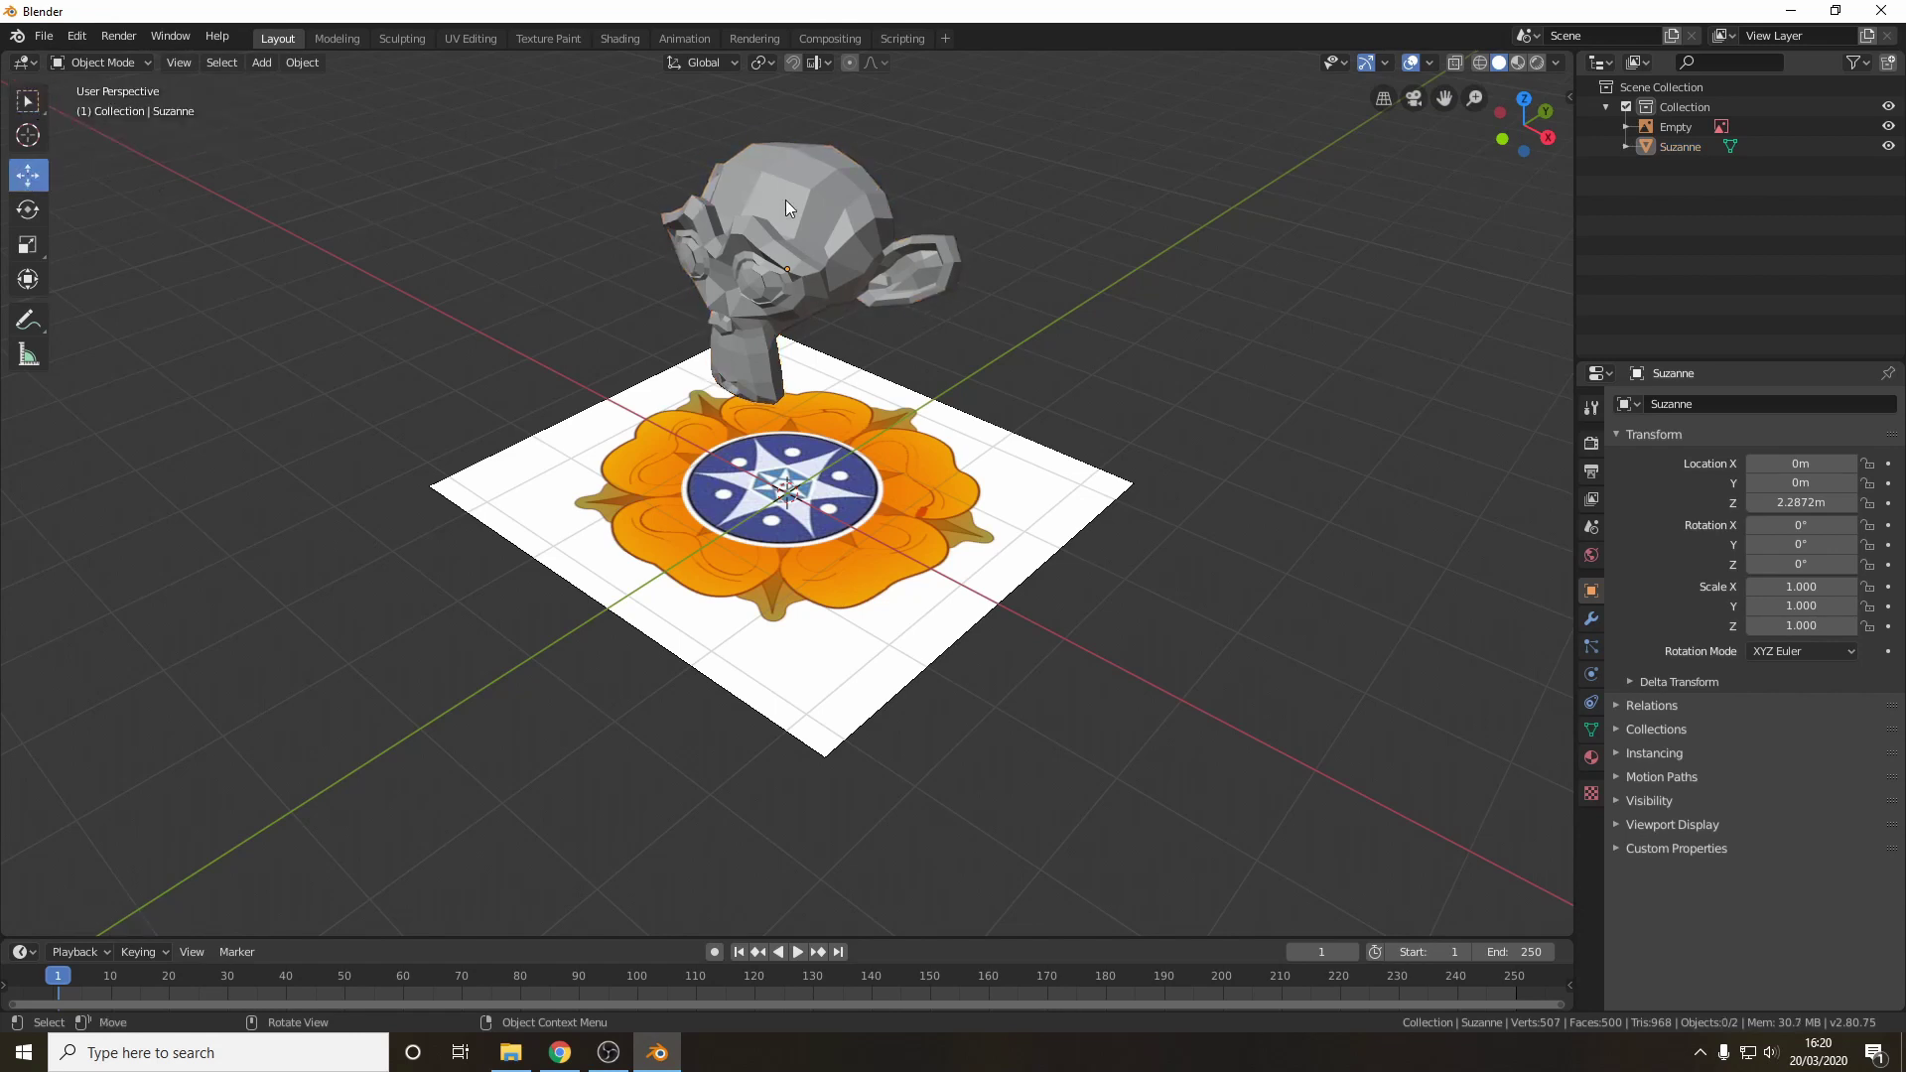
pyautogui.click(826, 260)
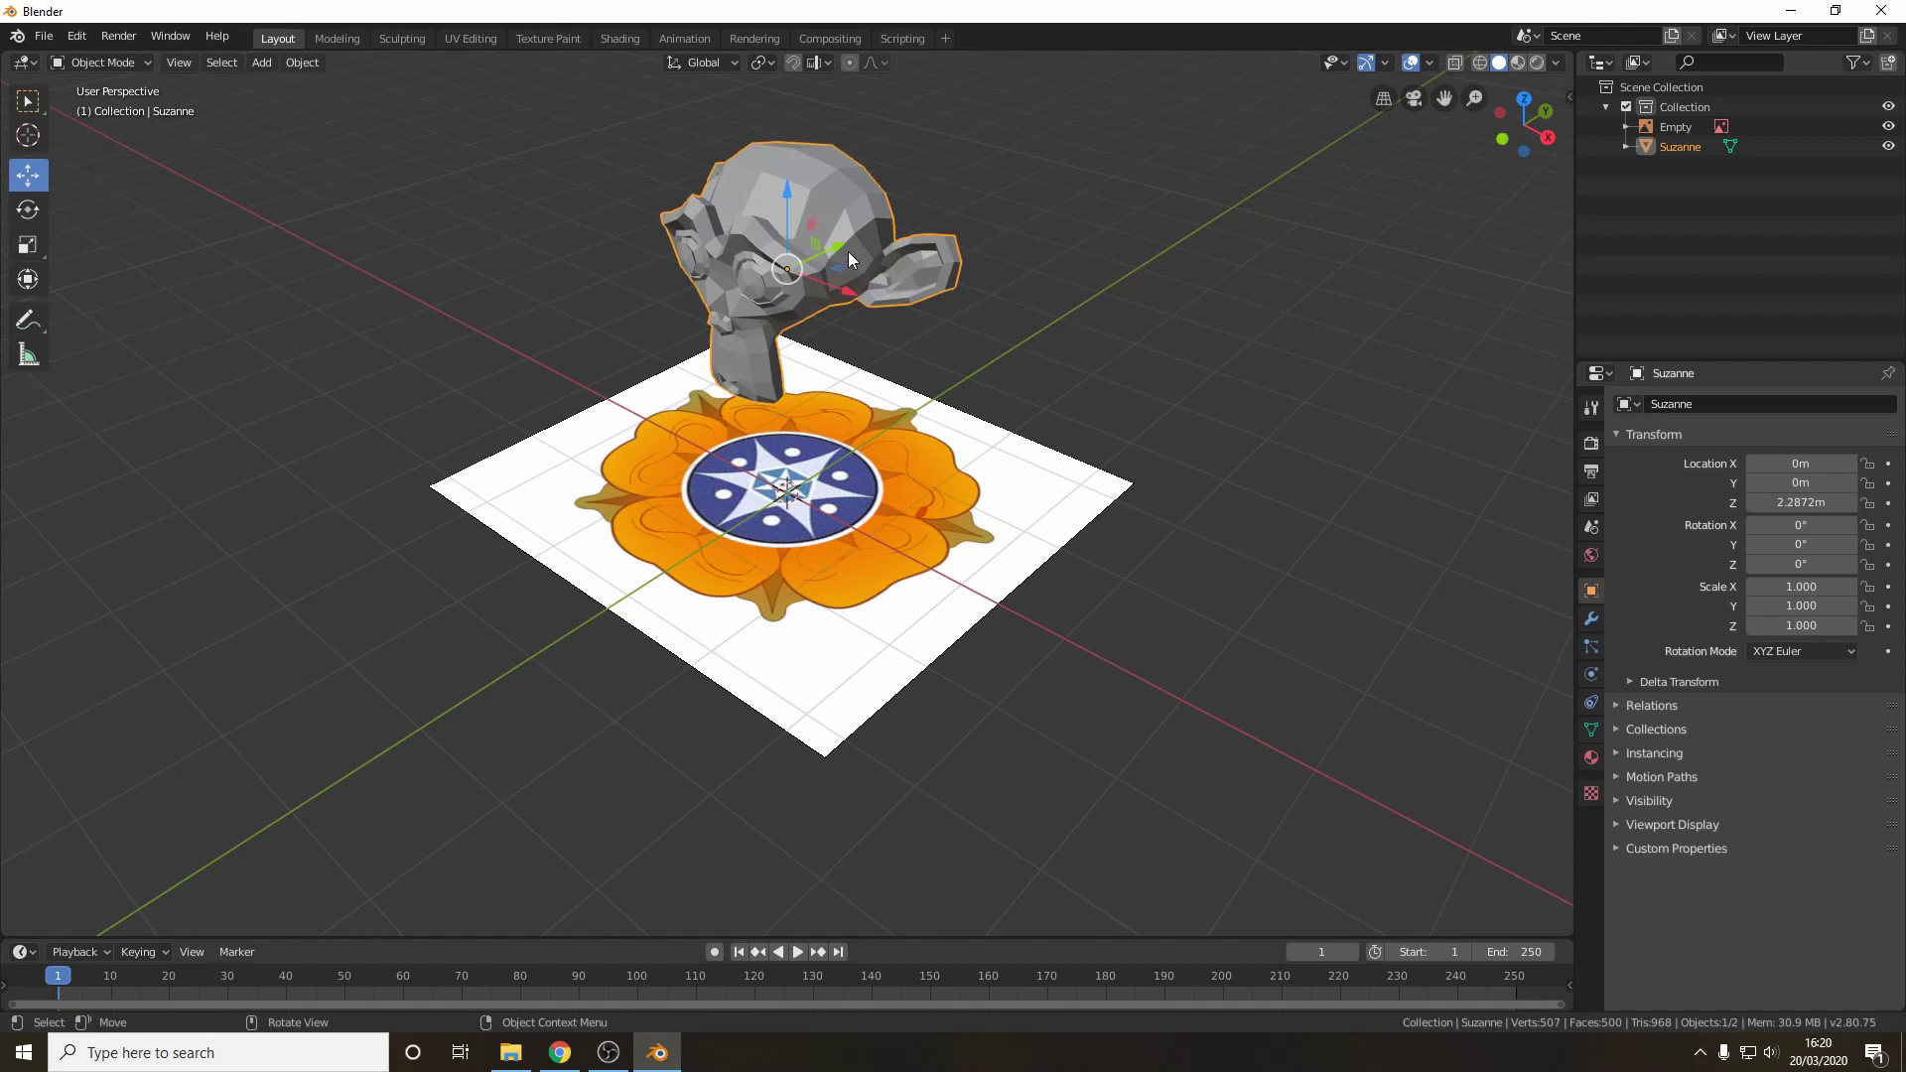
pyautogui.moveTo(841, 243); pyautogui.dragTo(860, 235)
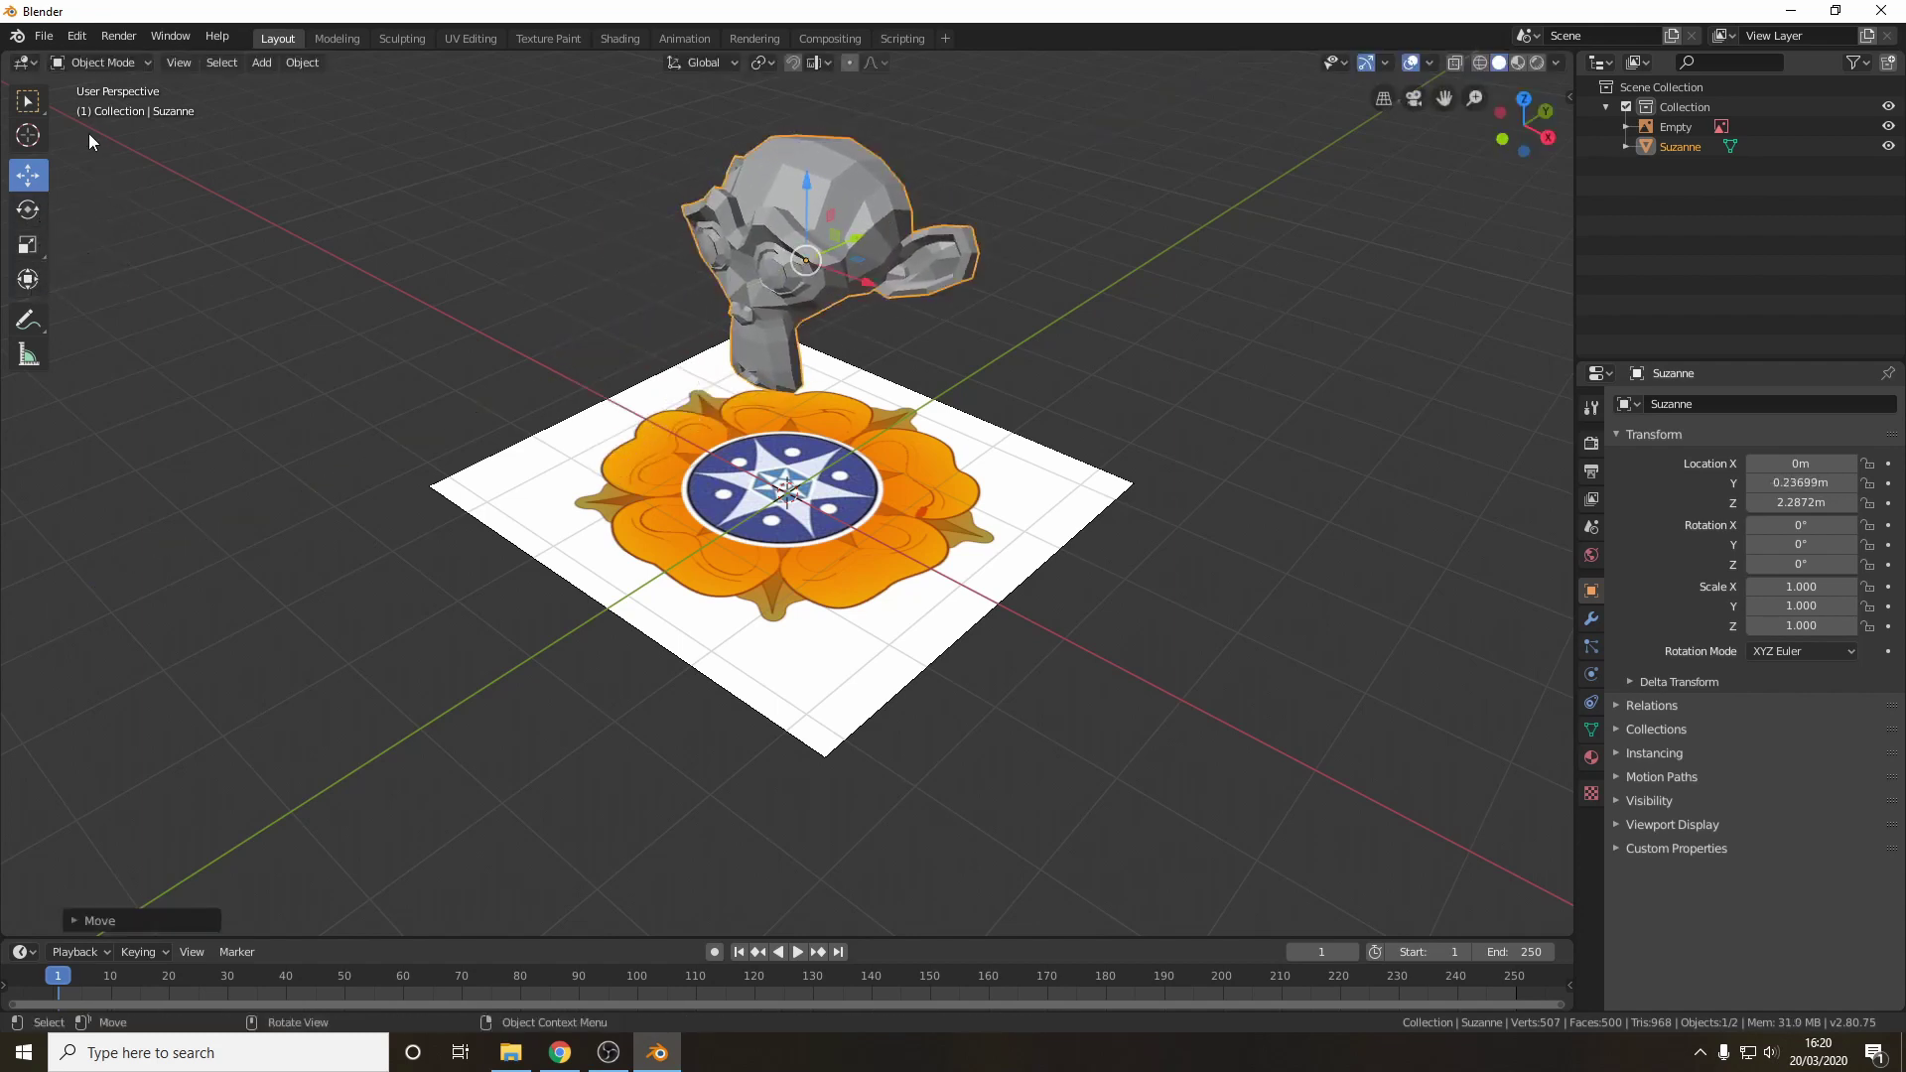
pyautogui.click(29, 103)
pyautogui.moveTo(308, 263); pyautogui.dragTo(396, 285, button='middle')
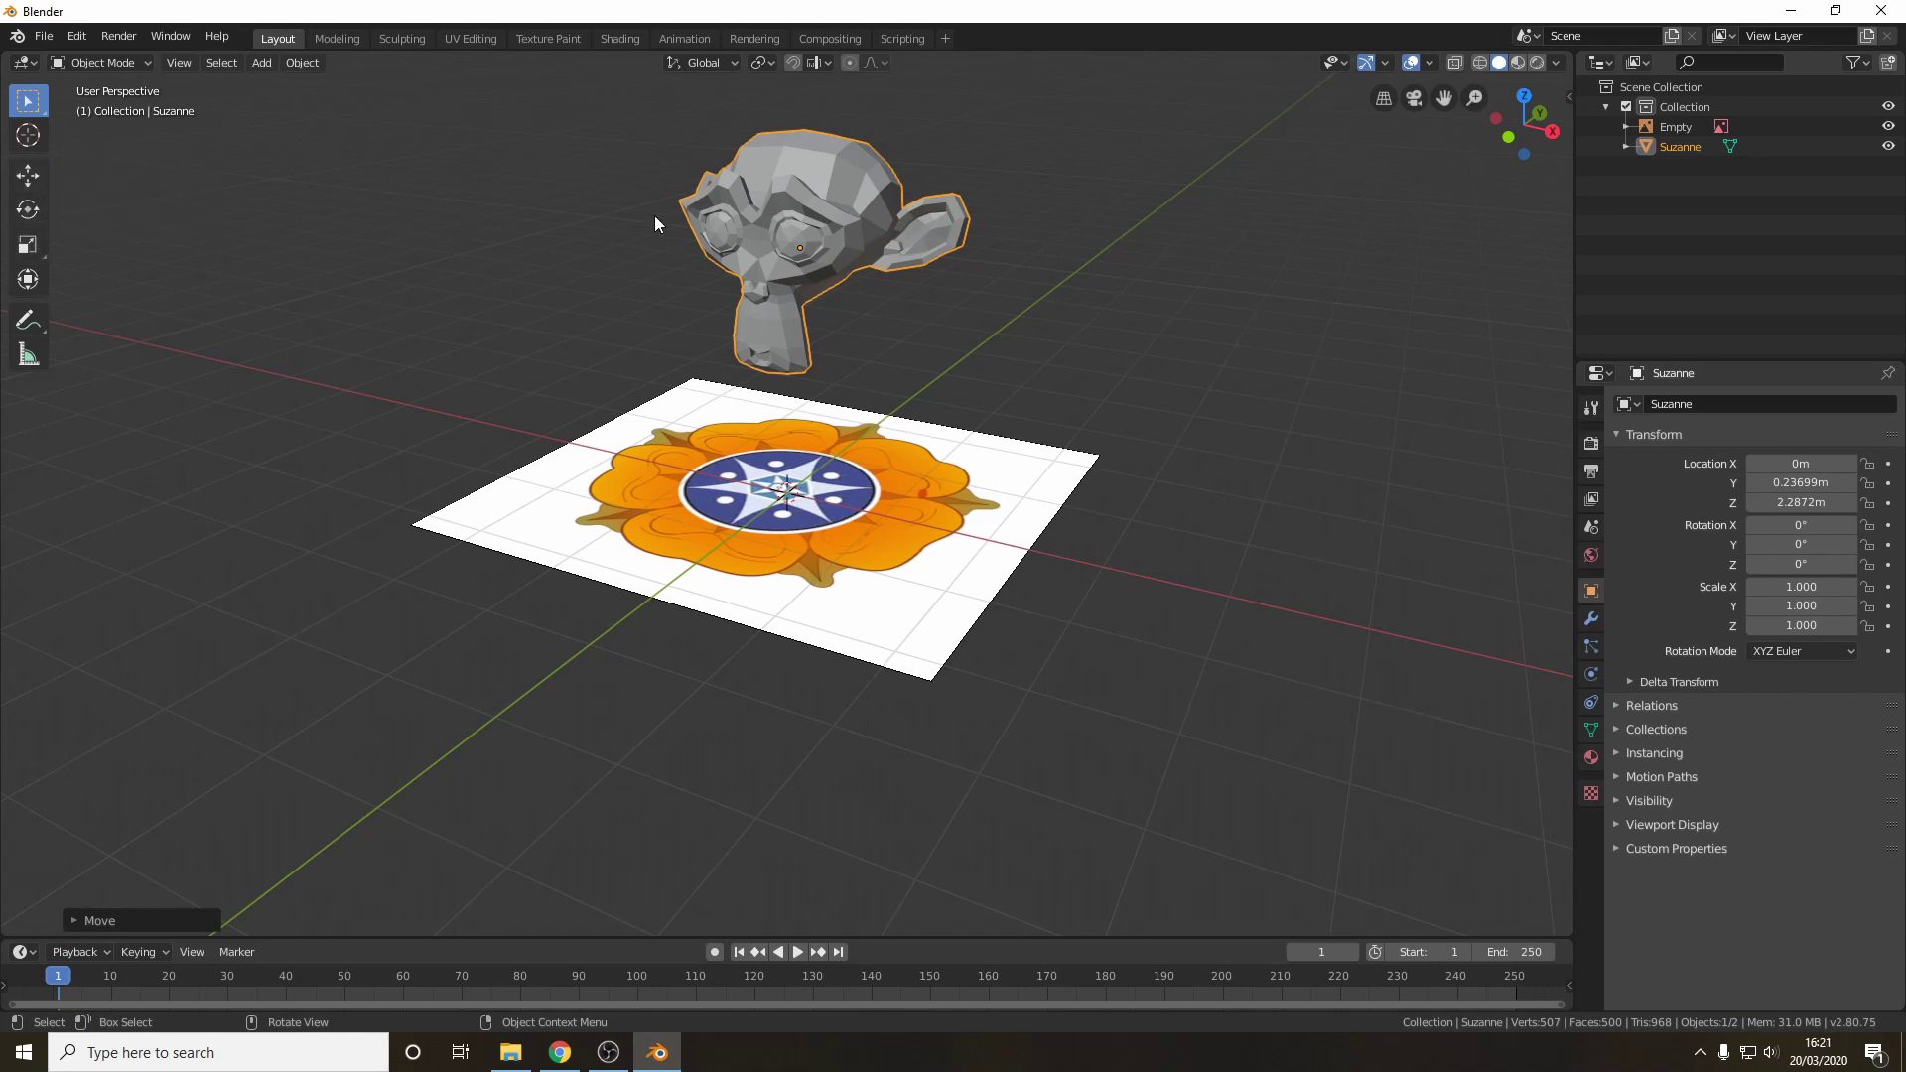
# - Move the monkey head freely to about X -0.43 m, Y -0.20 m, Z 1.91 m and delete it
pyautogui.press('g')
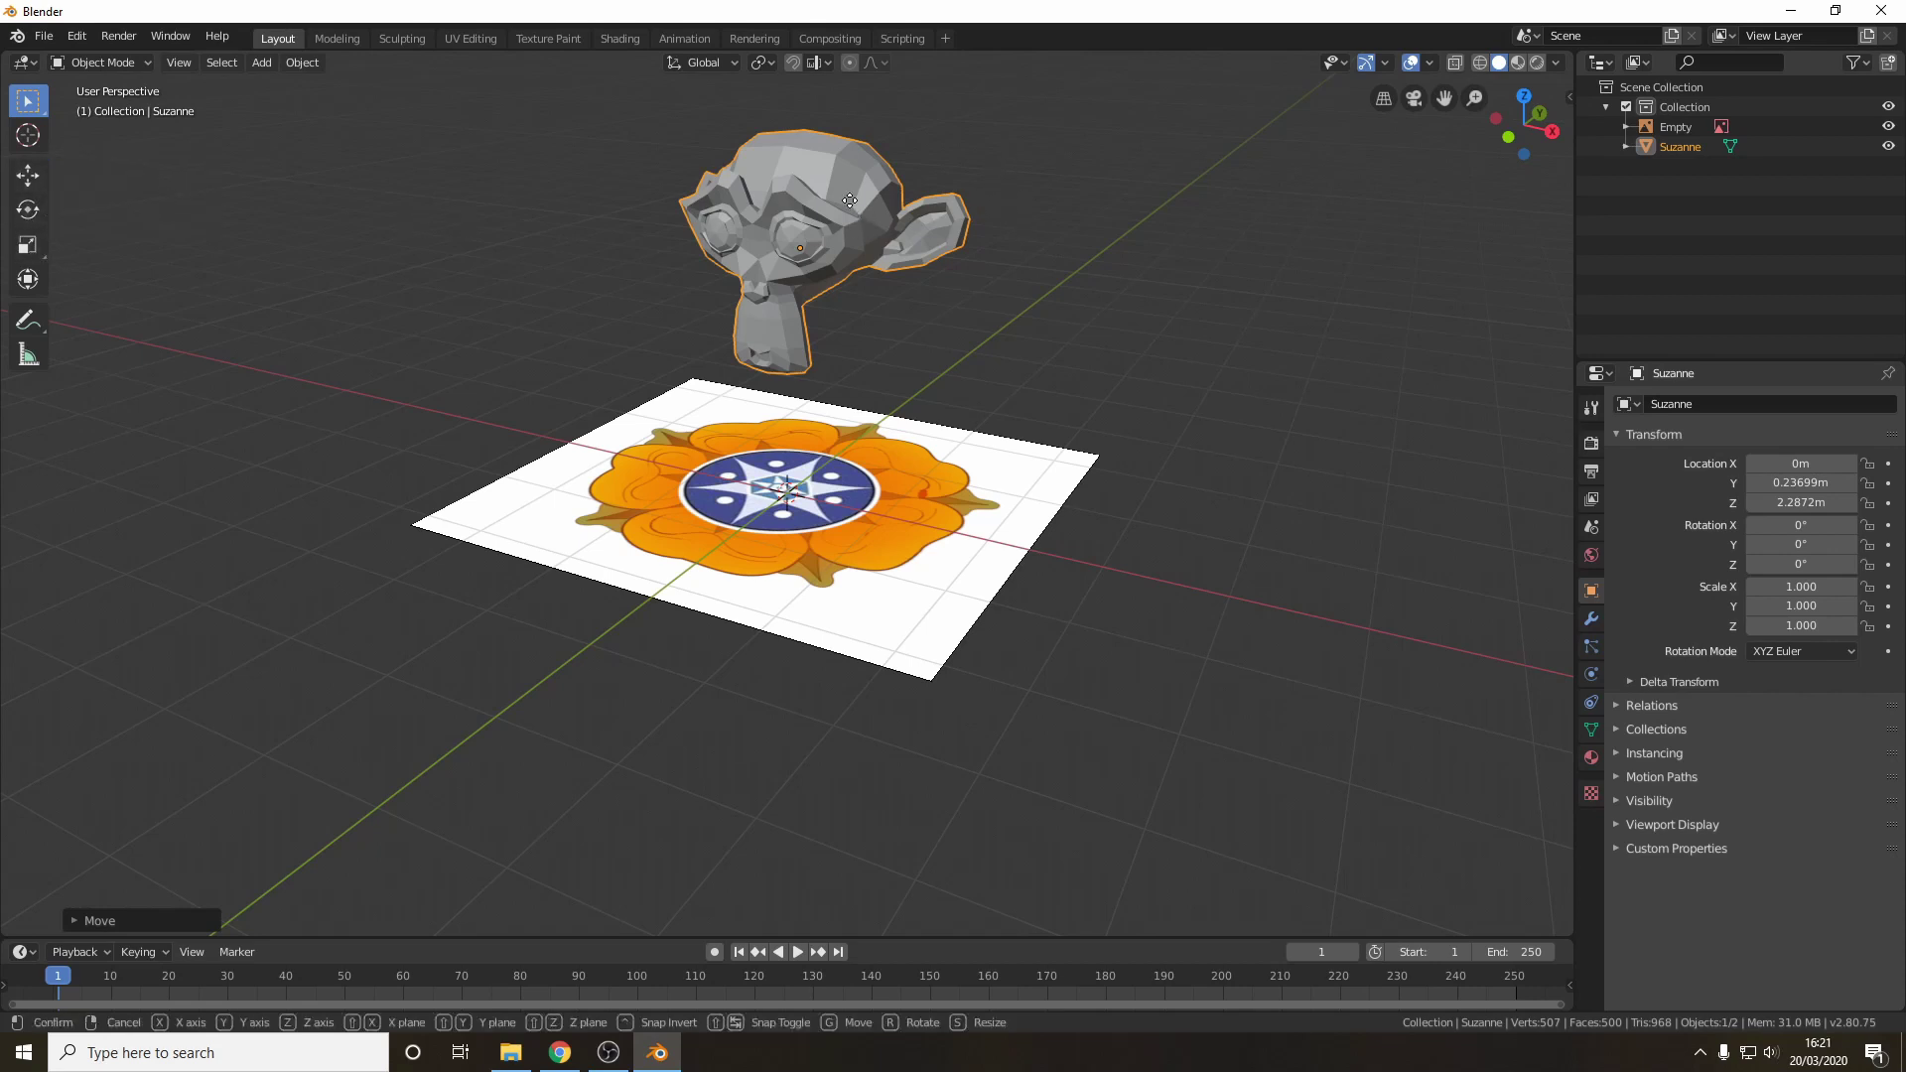
pyautogui.click(744, 330)
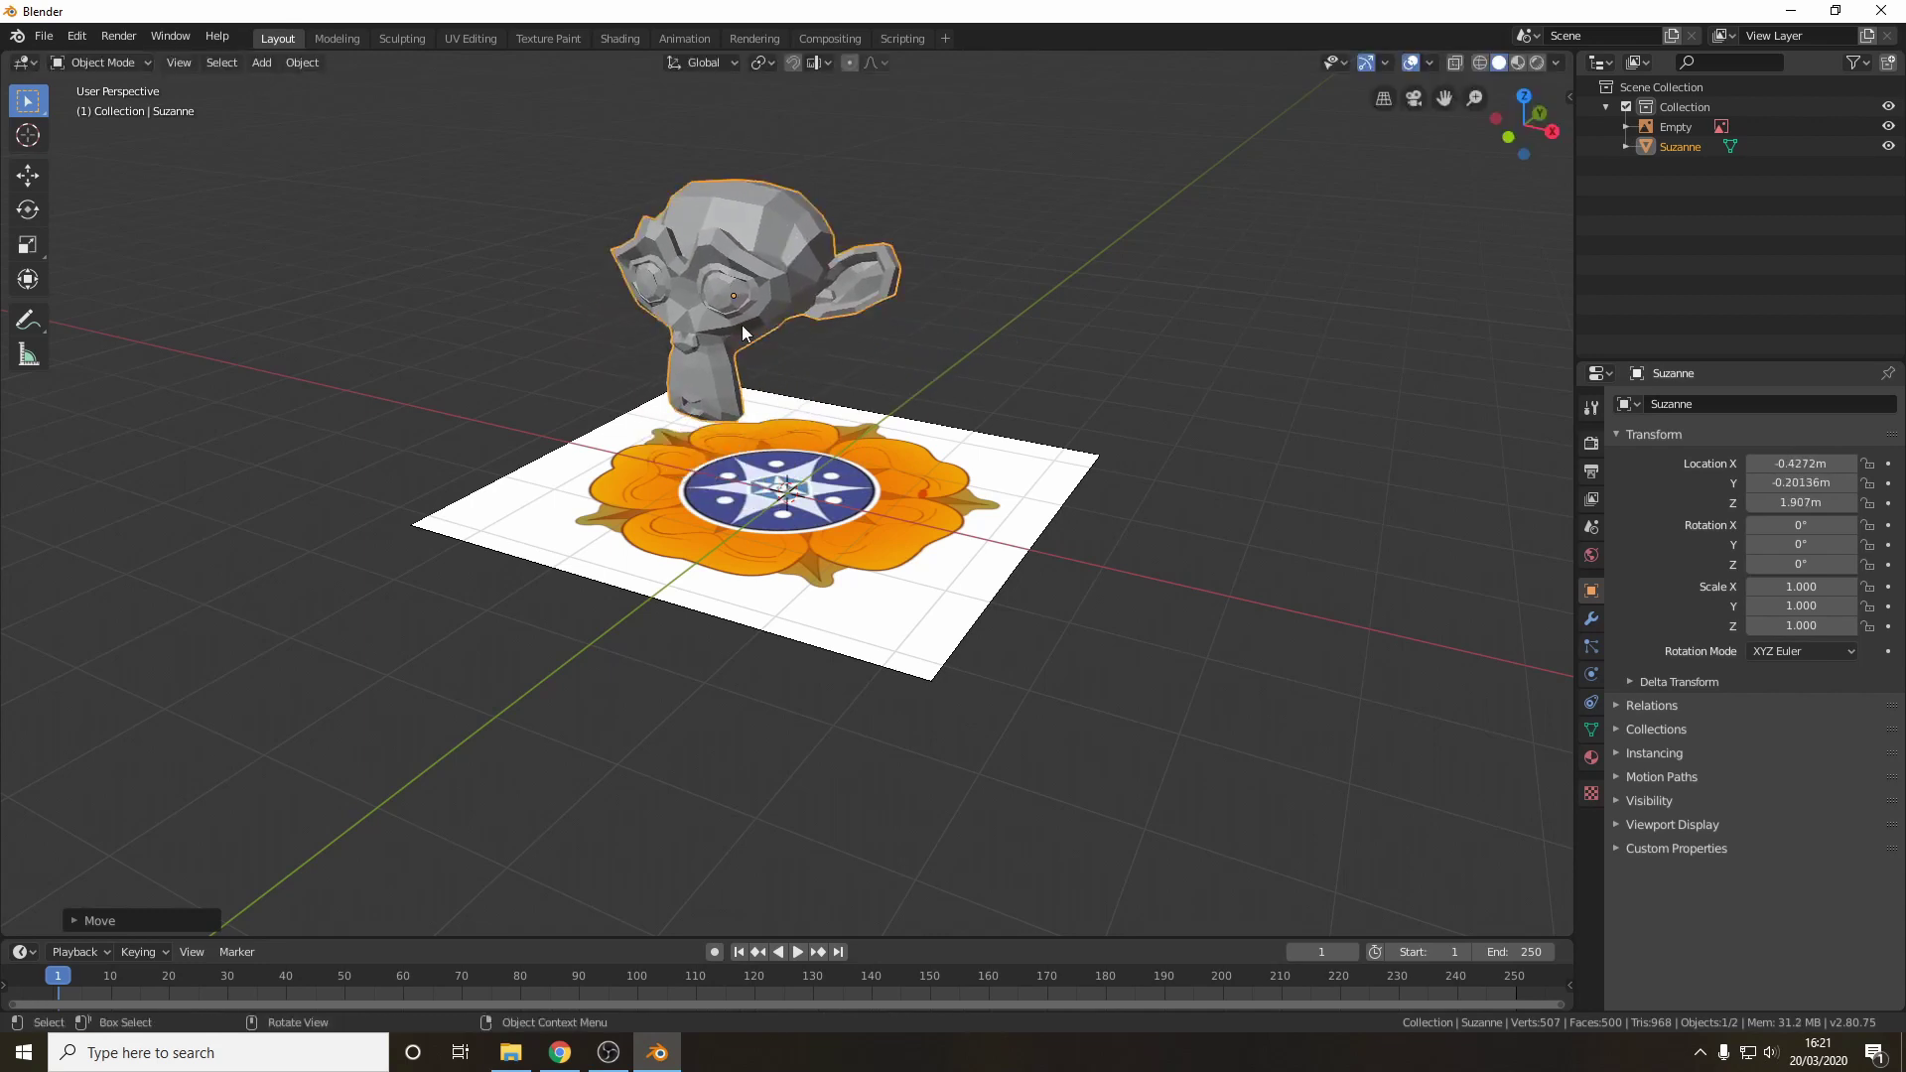
pyautogui.press('Delete')
# - Return to the top orthographic view and add a Cylinder mesh over the centre of the crest reference image
pyautogui.click(1524, 96)
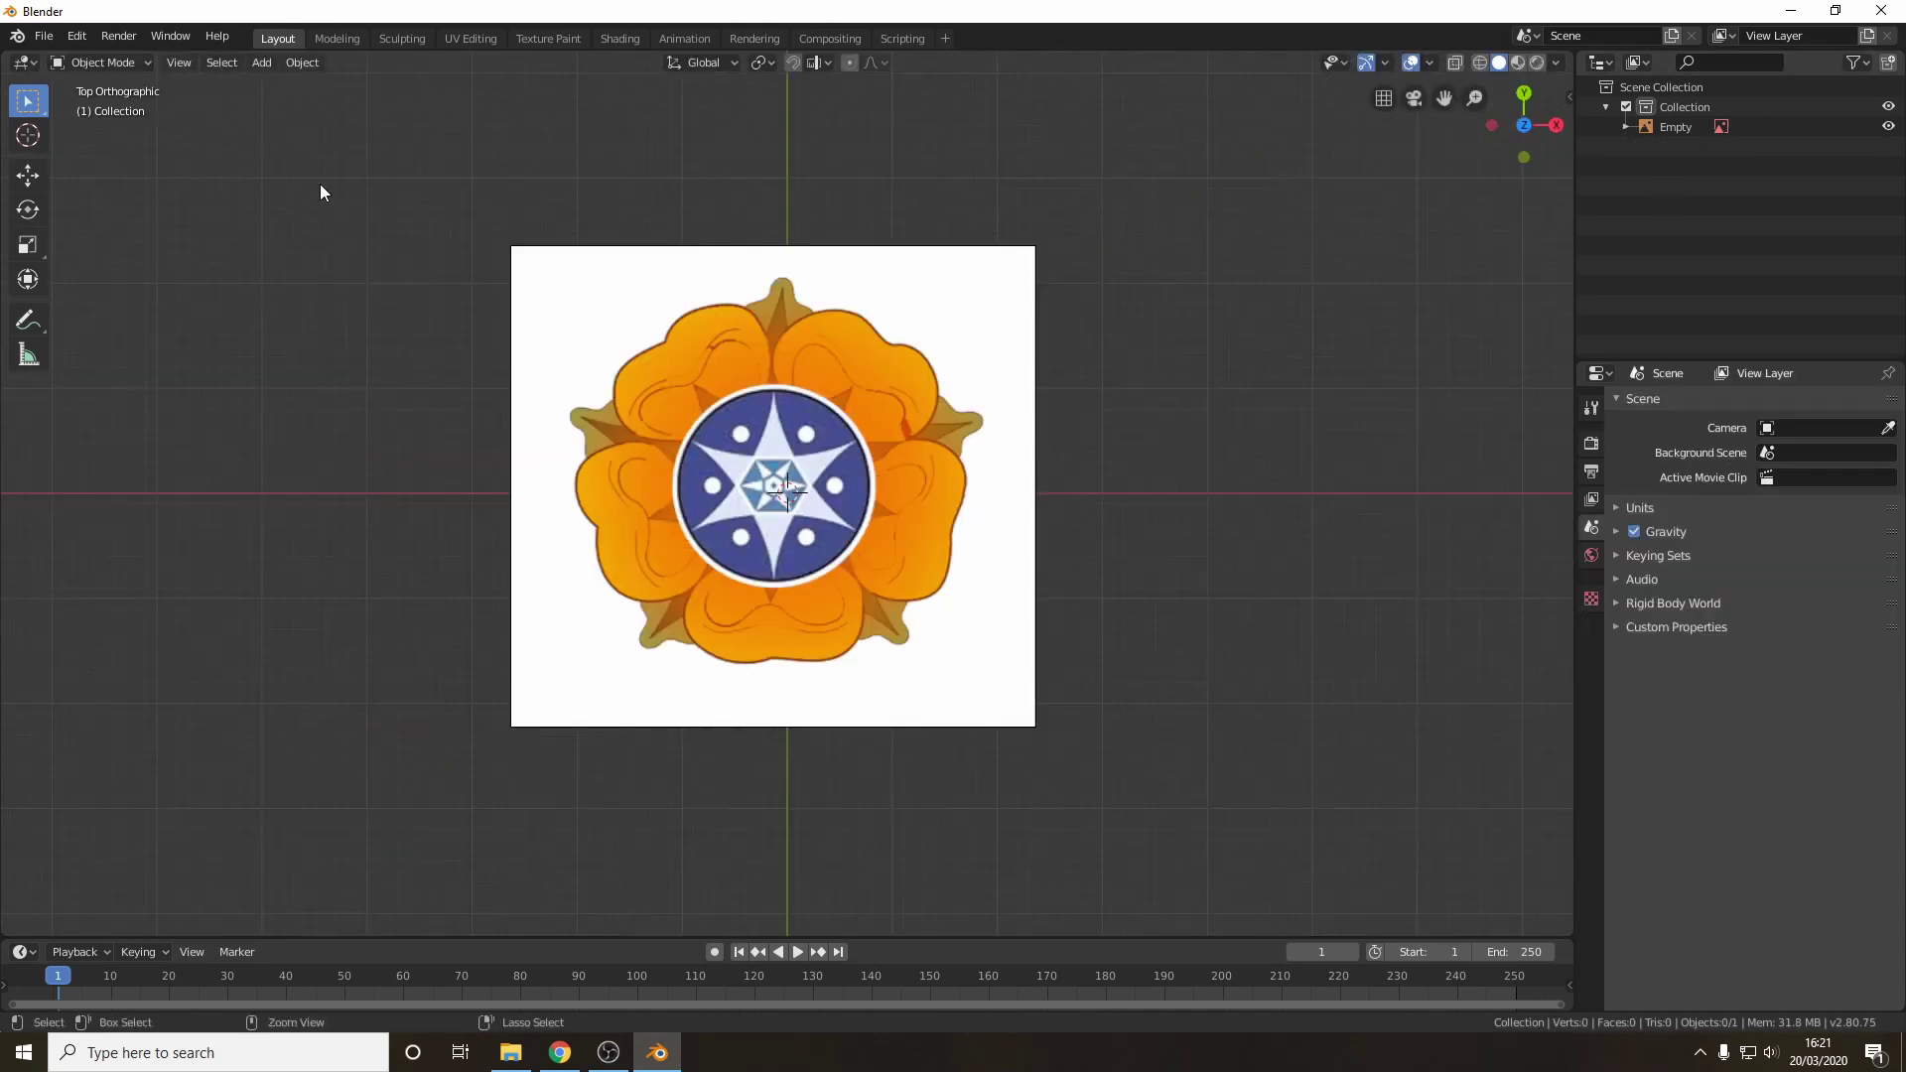
pyautogui.click(264, 62)
pyautogui.moveTo(342, 86)
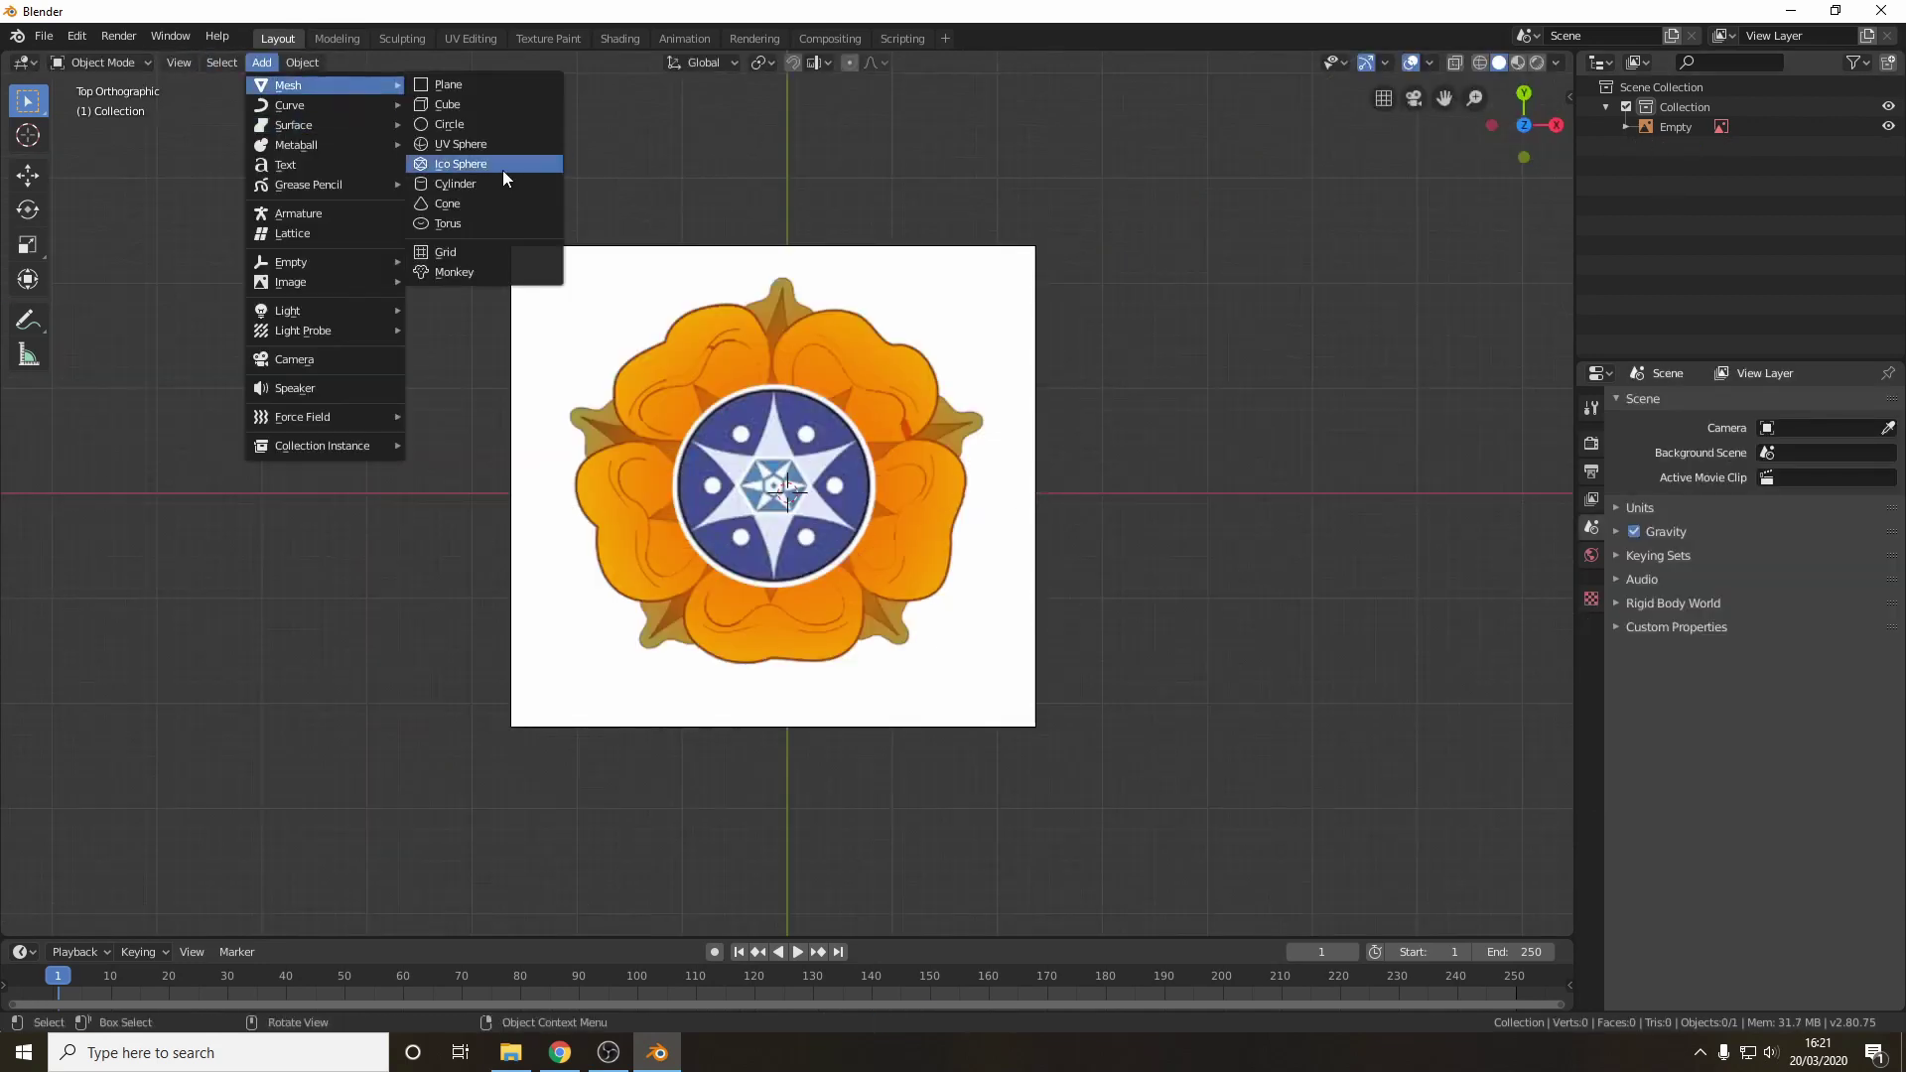
pyautogui.click(502, 184)
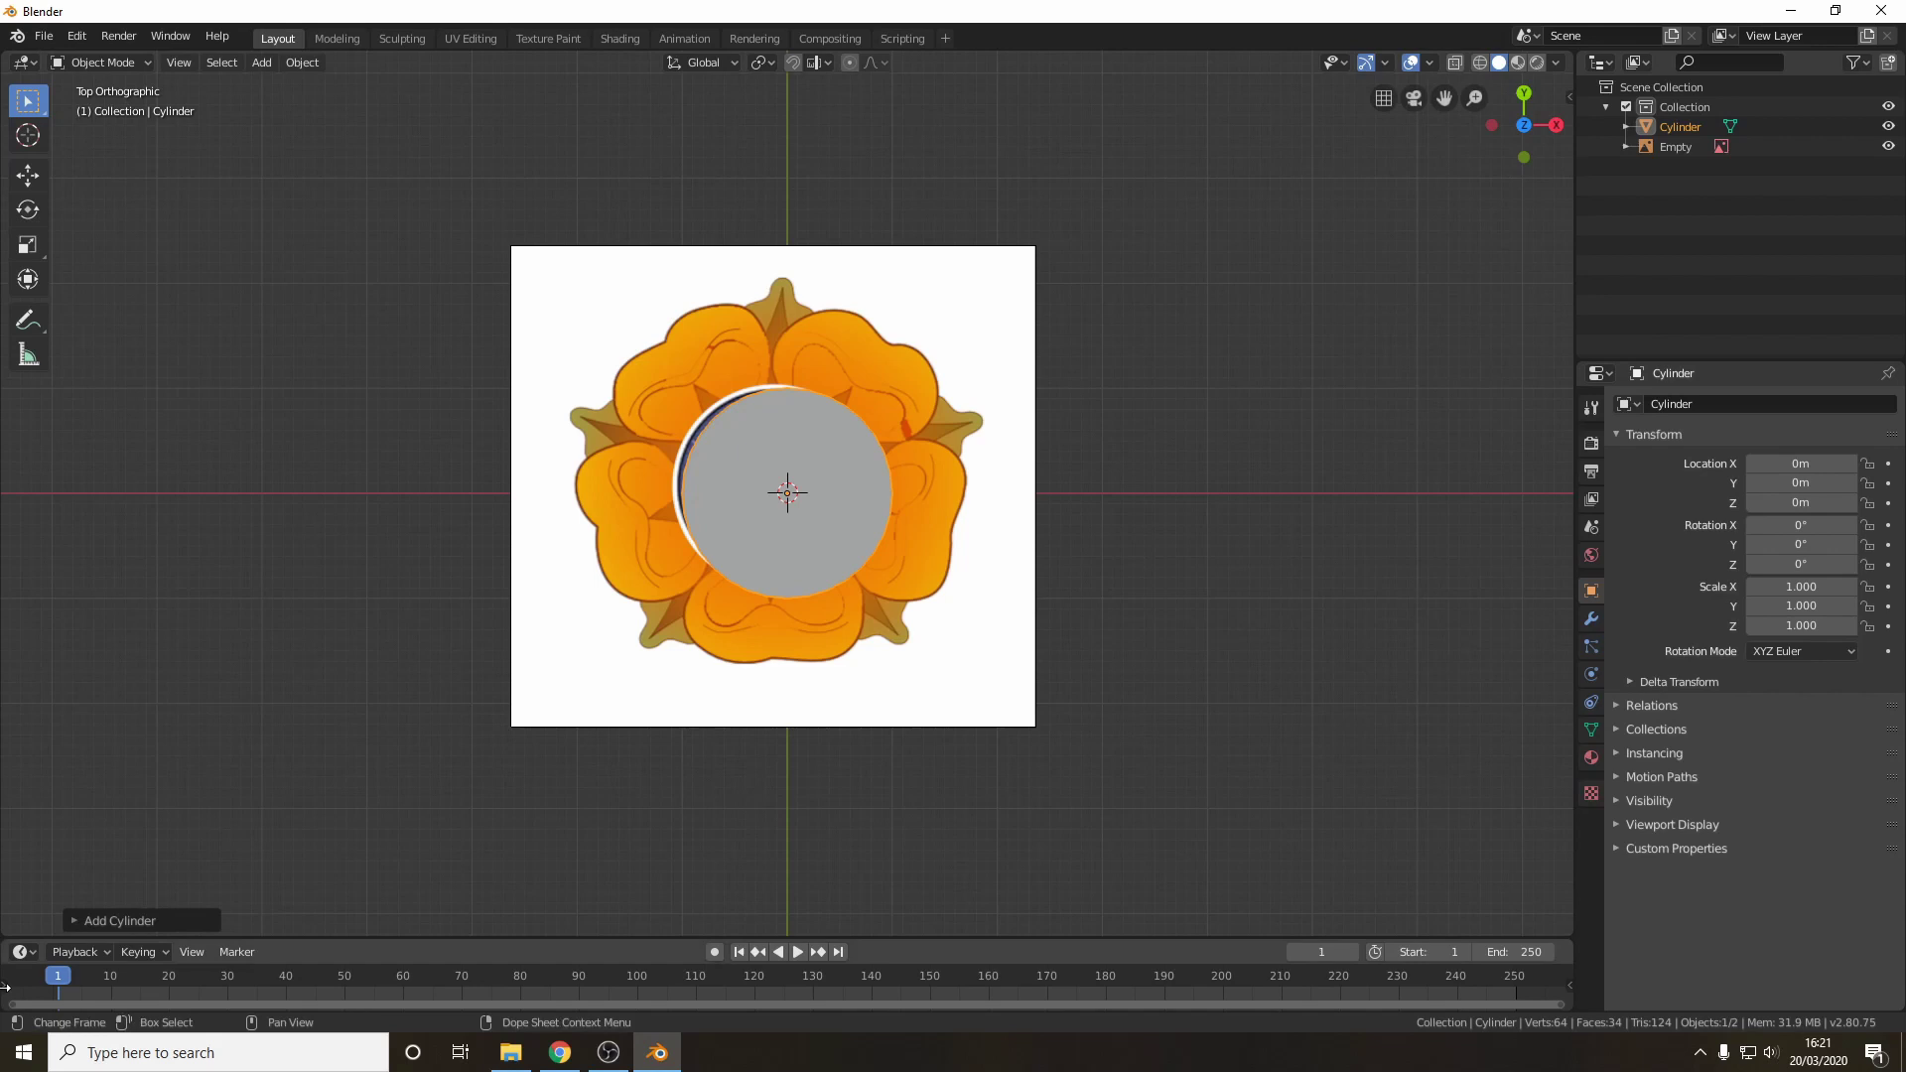
# - Set the new cylinder's vertex count to 36 and deselect the cylinder
pyautogui.click(74, 921)
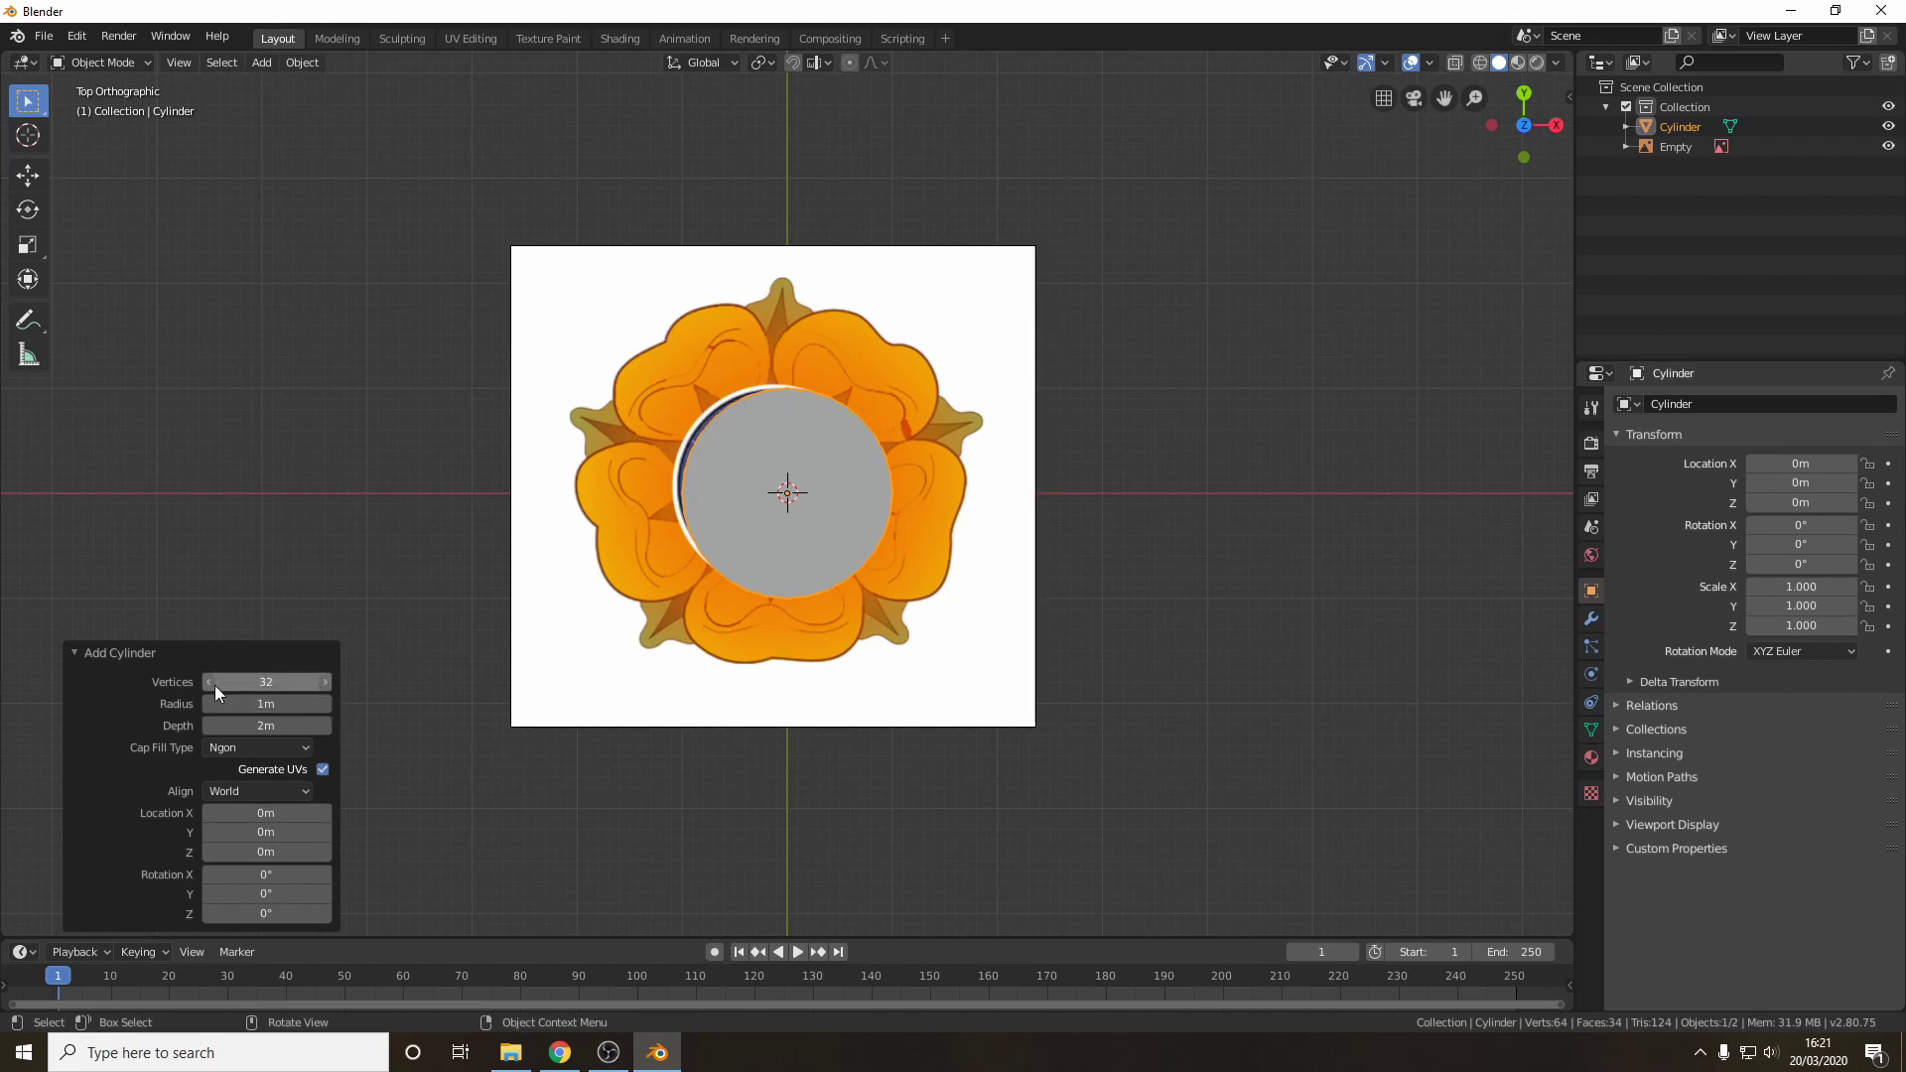
pyautogui.click(328, 681)
pyautogui.click(327, 681)
pyautogui.click(328, 681)
pyautogui.click(327, 681)
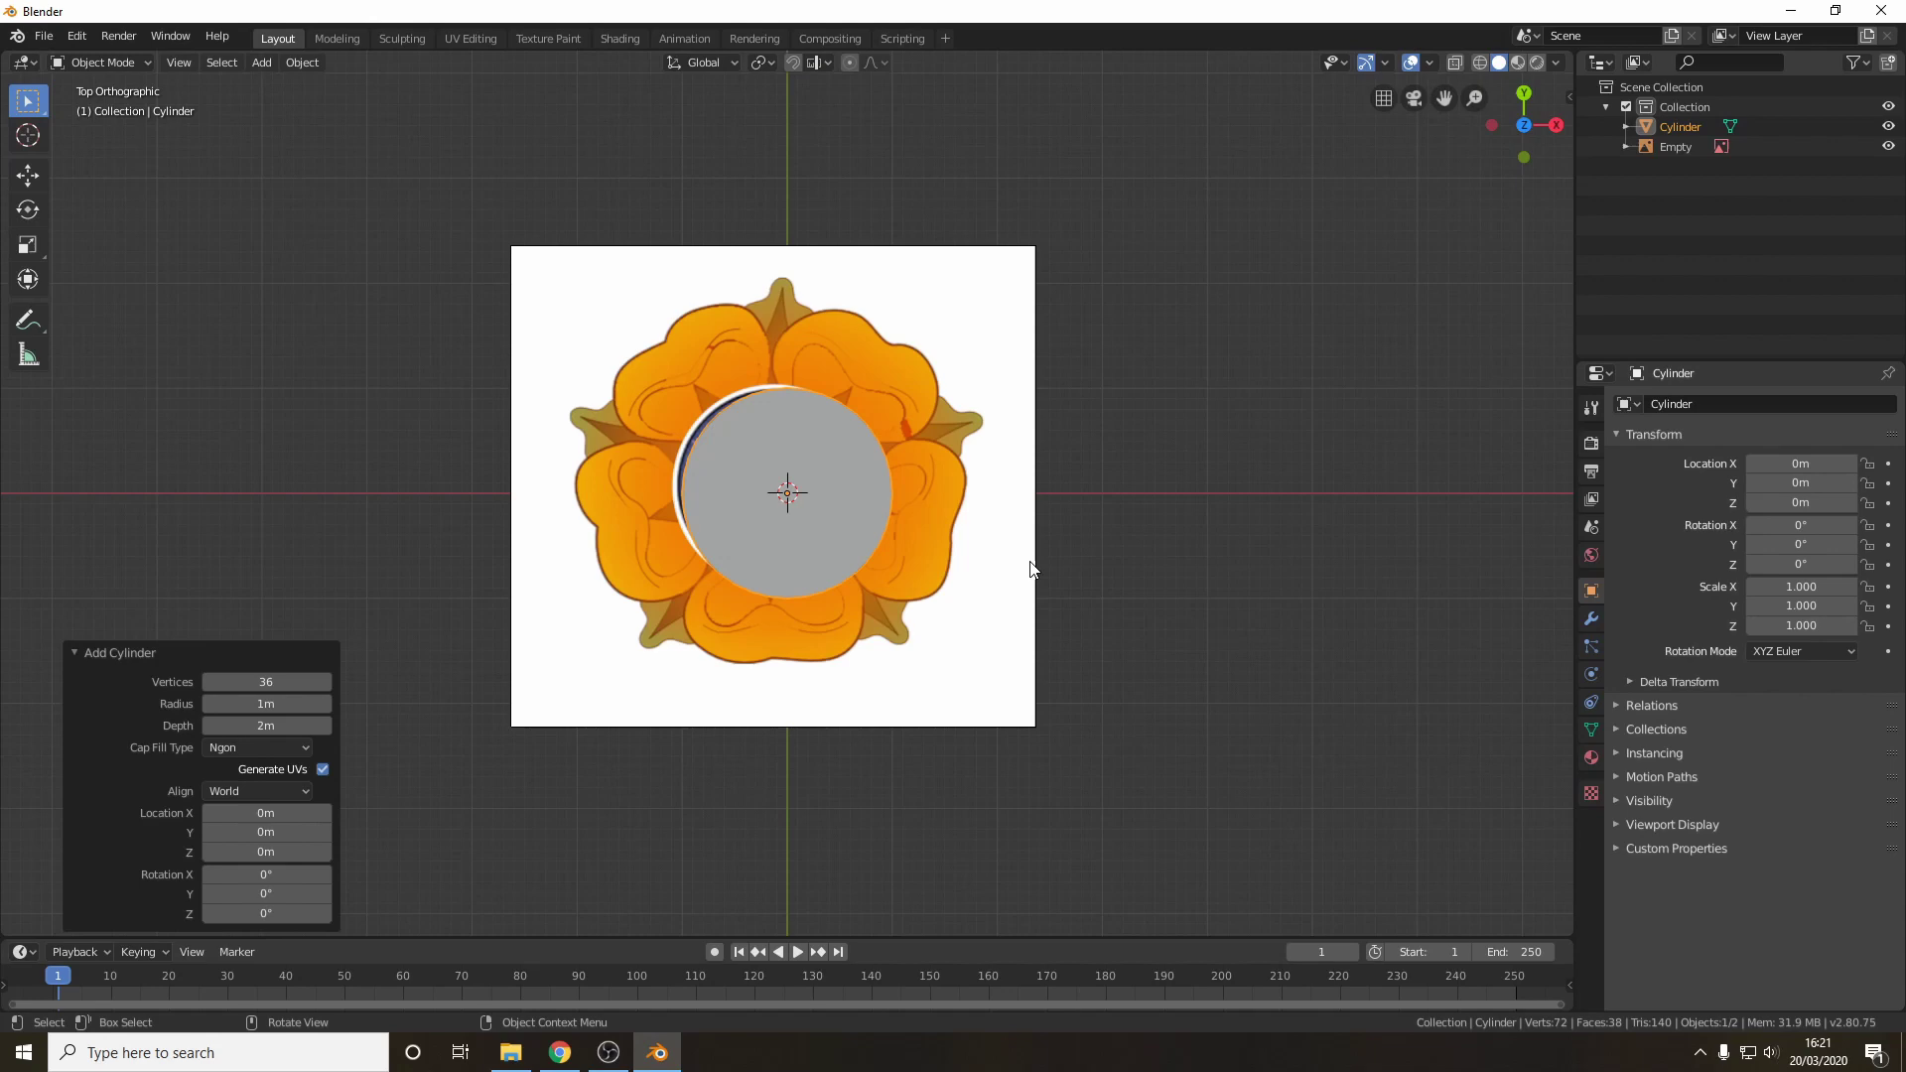
pyautogui.click(1315, 729)
# - Select the cylinder in a perspective view and open it for editing in the Modeling workspace
pyautogui.moveTo(1312, 730); pyautogui.dragTo(1271, 622, button='middle')
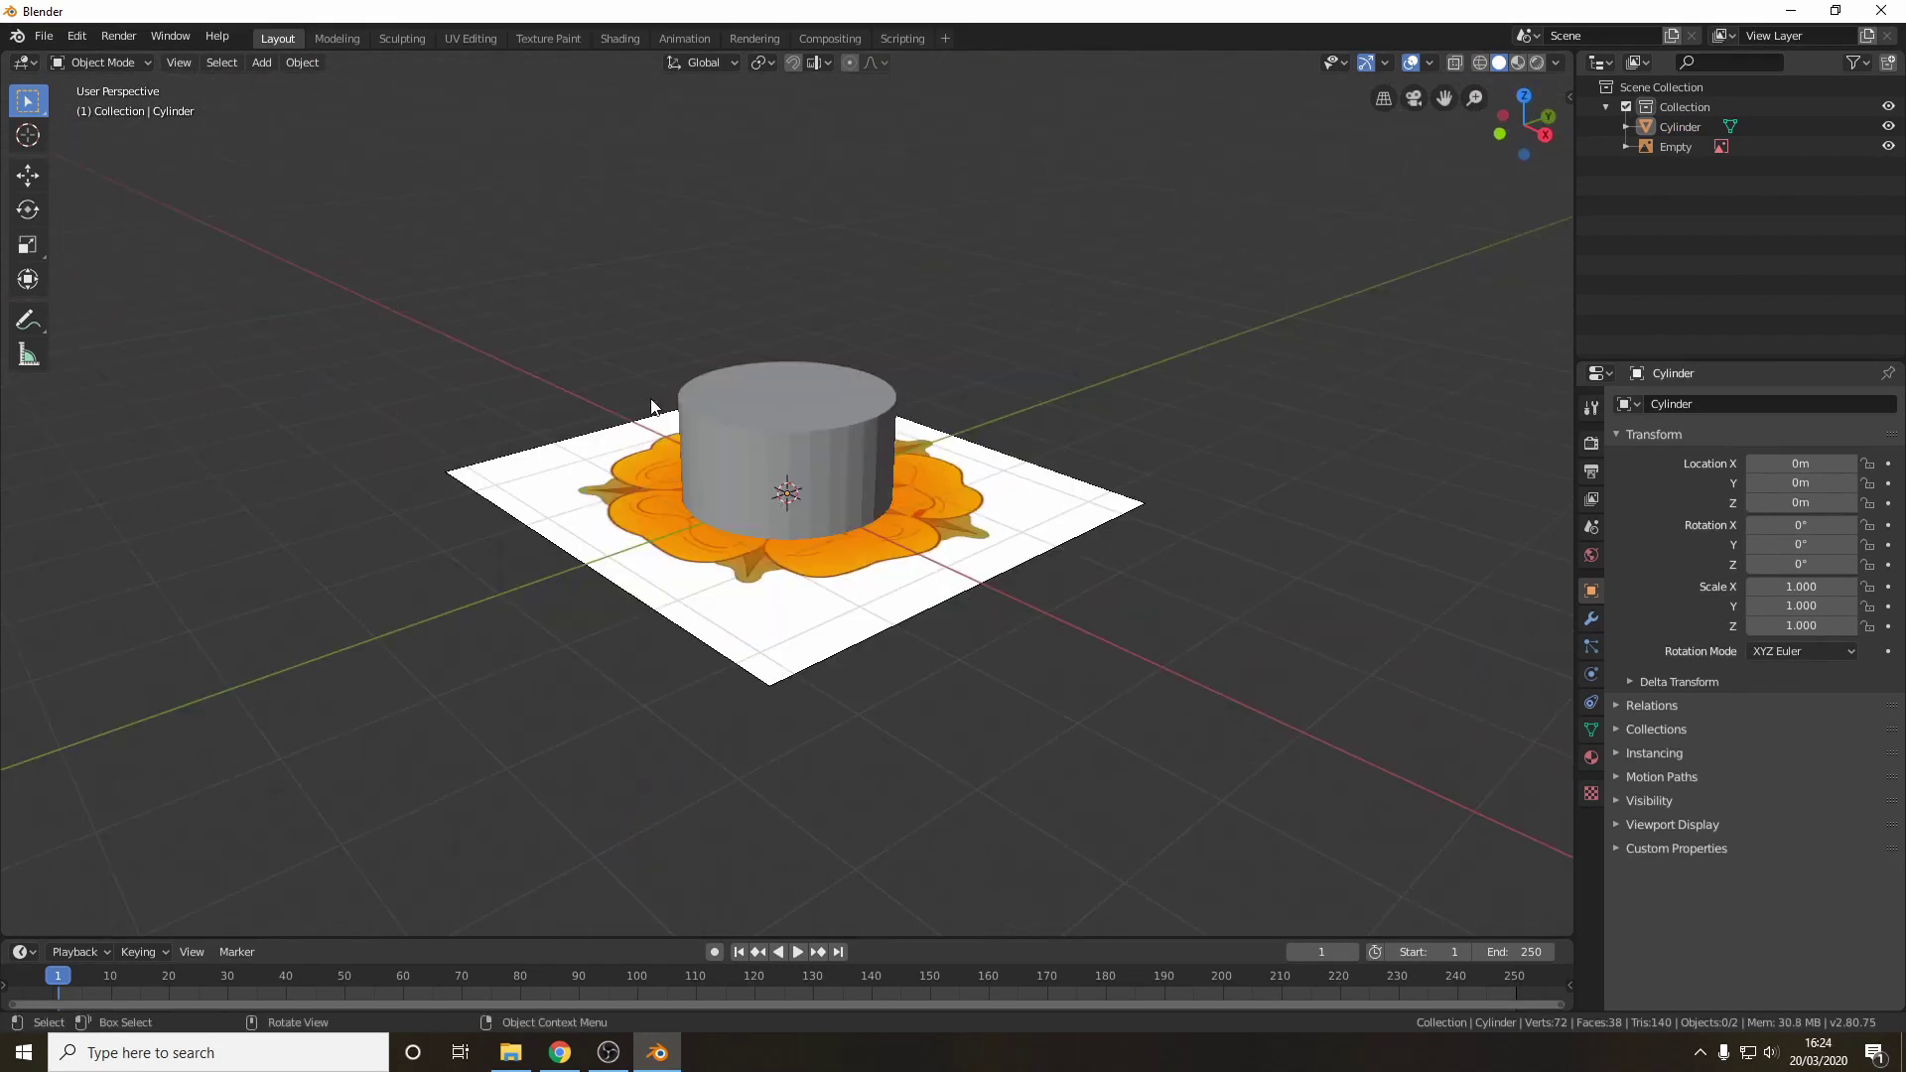
pyautogui.scroll(3, 652, 405)
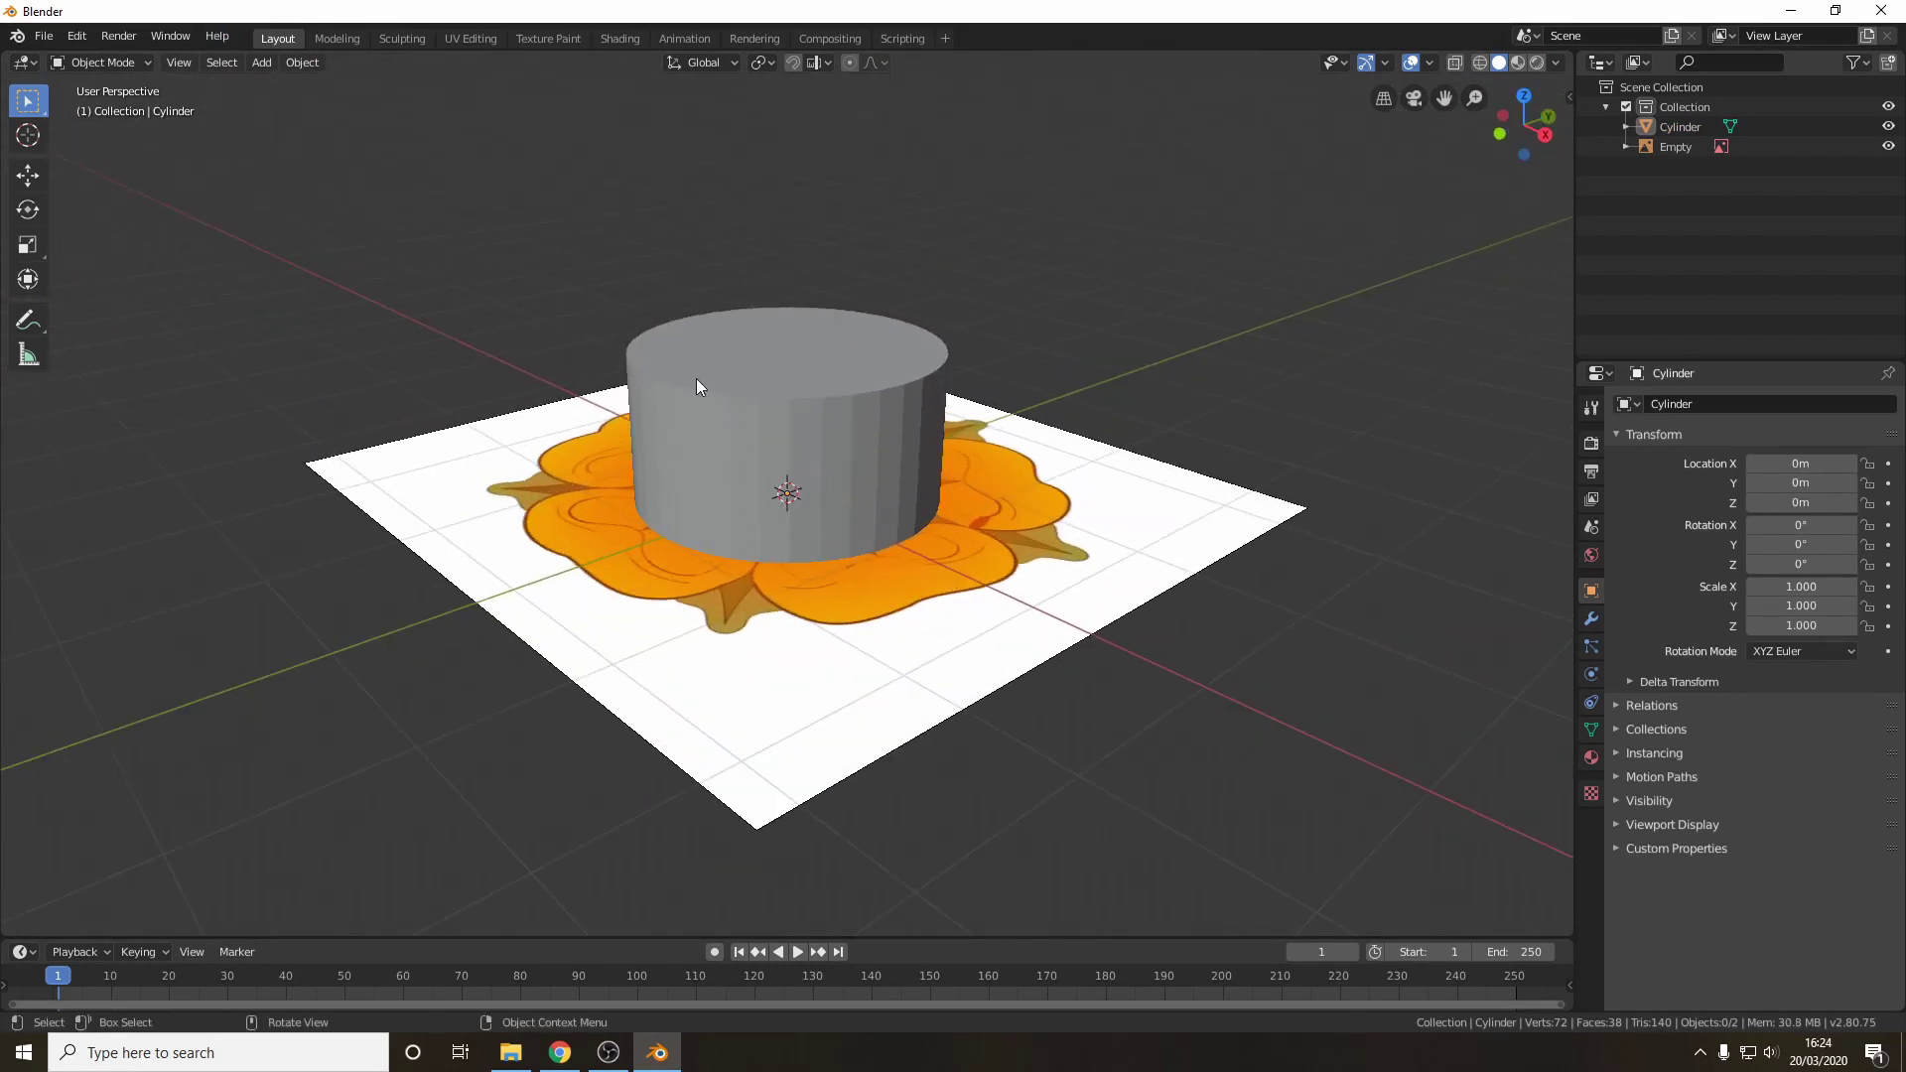
pyautogui.moveTo(1114, 587); pyautogui.dragTo(1098, 539, button='middle')
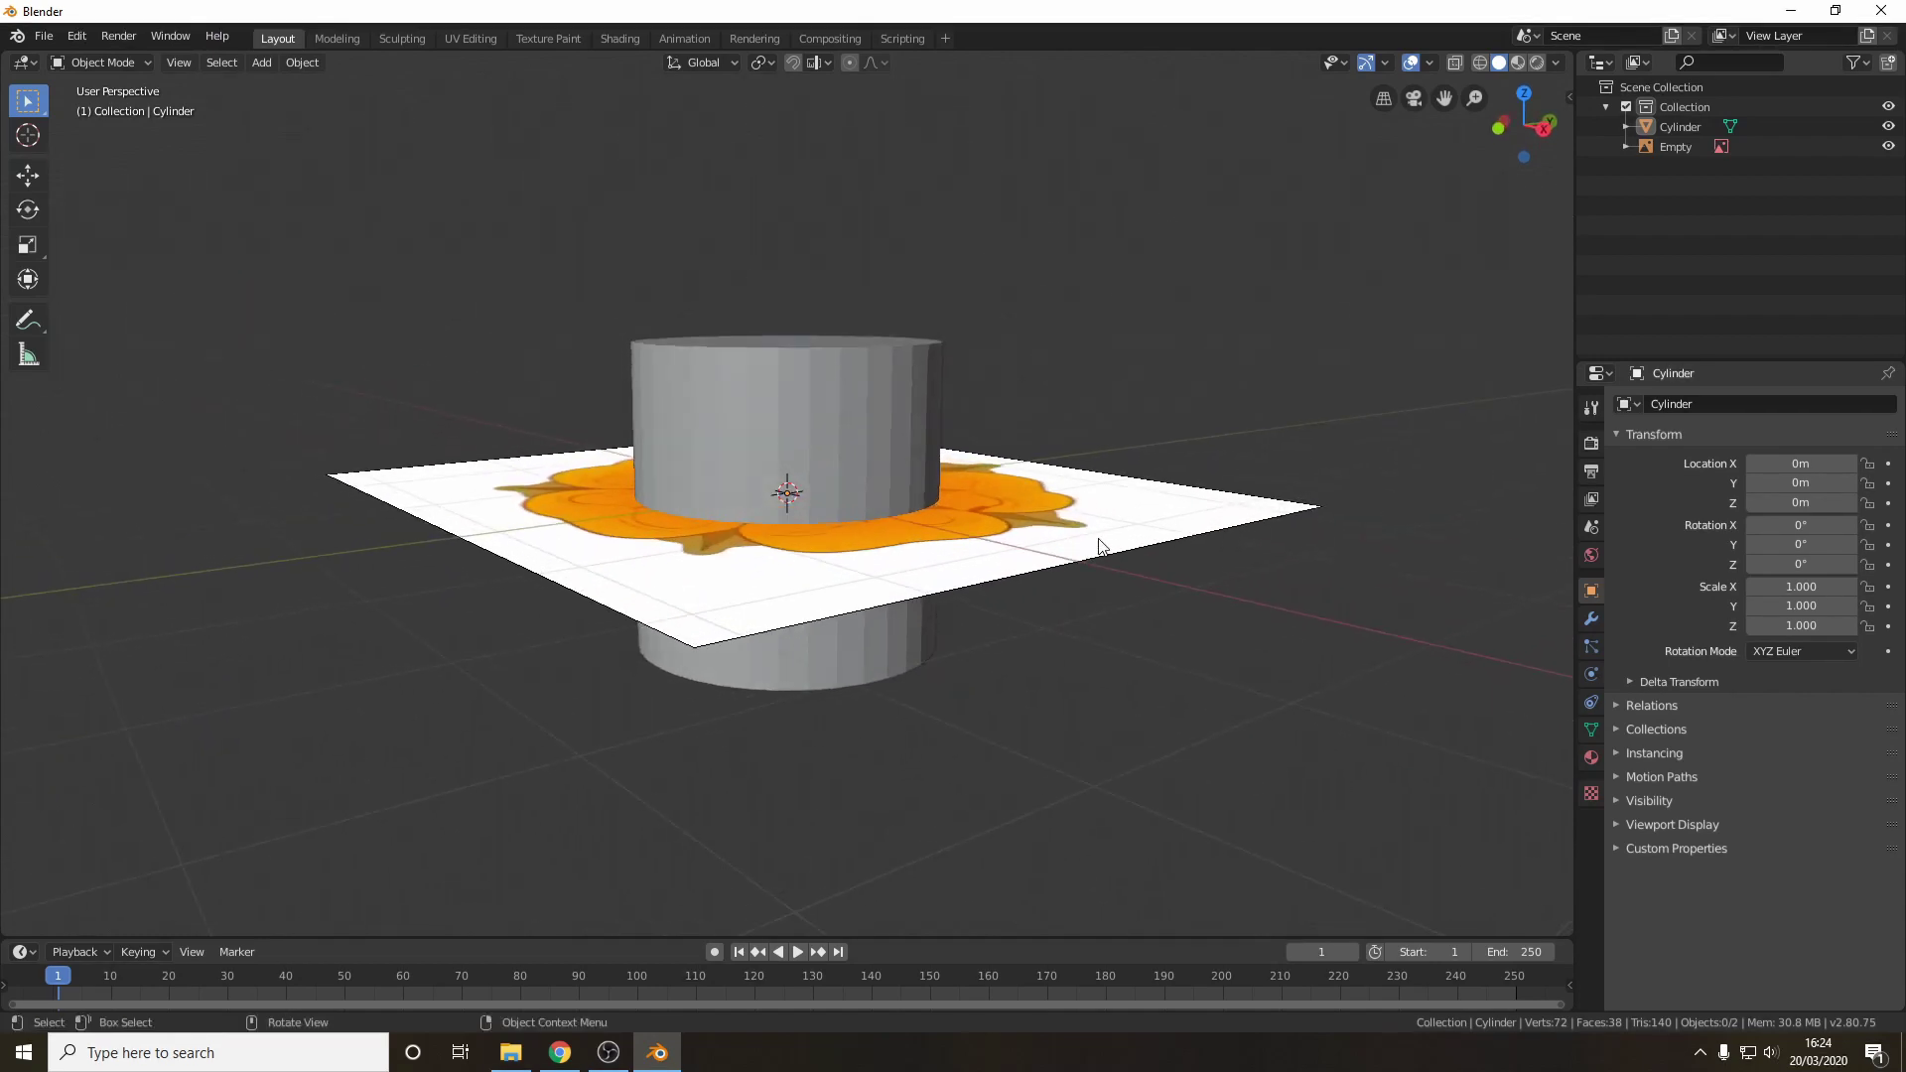
pyautogui.click(851, 375)
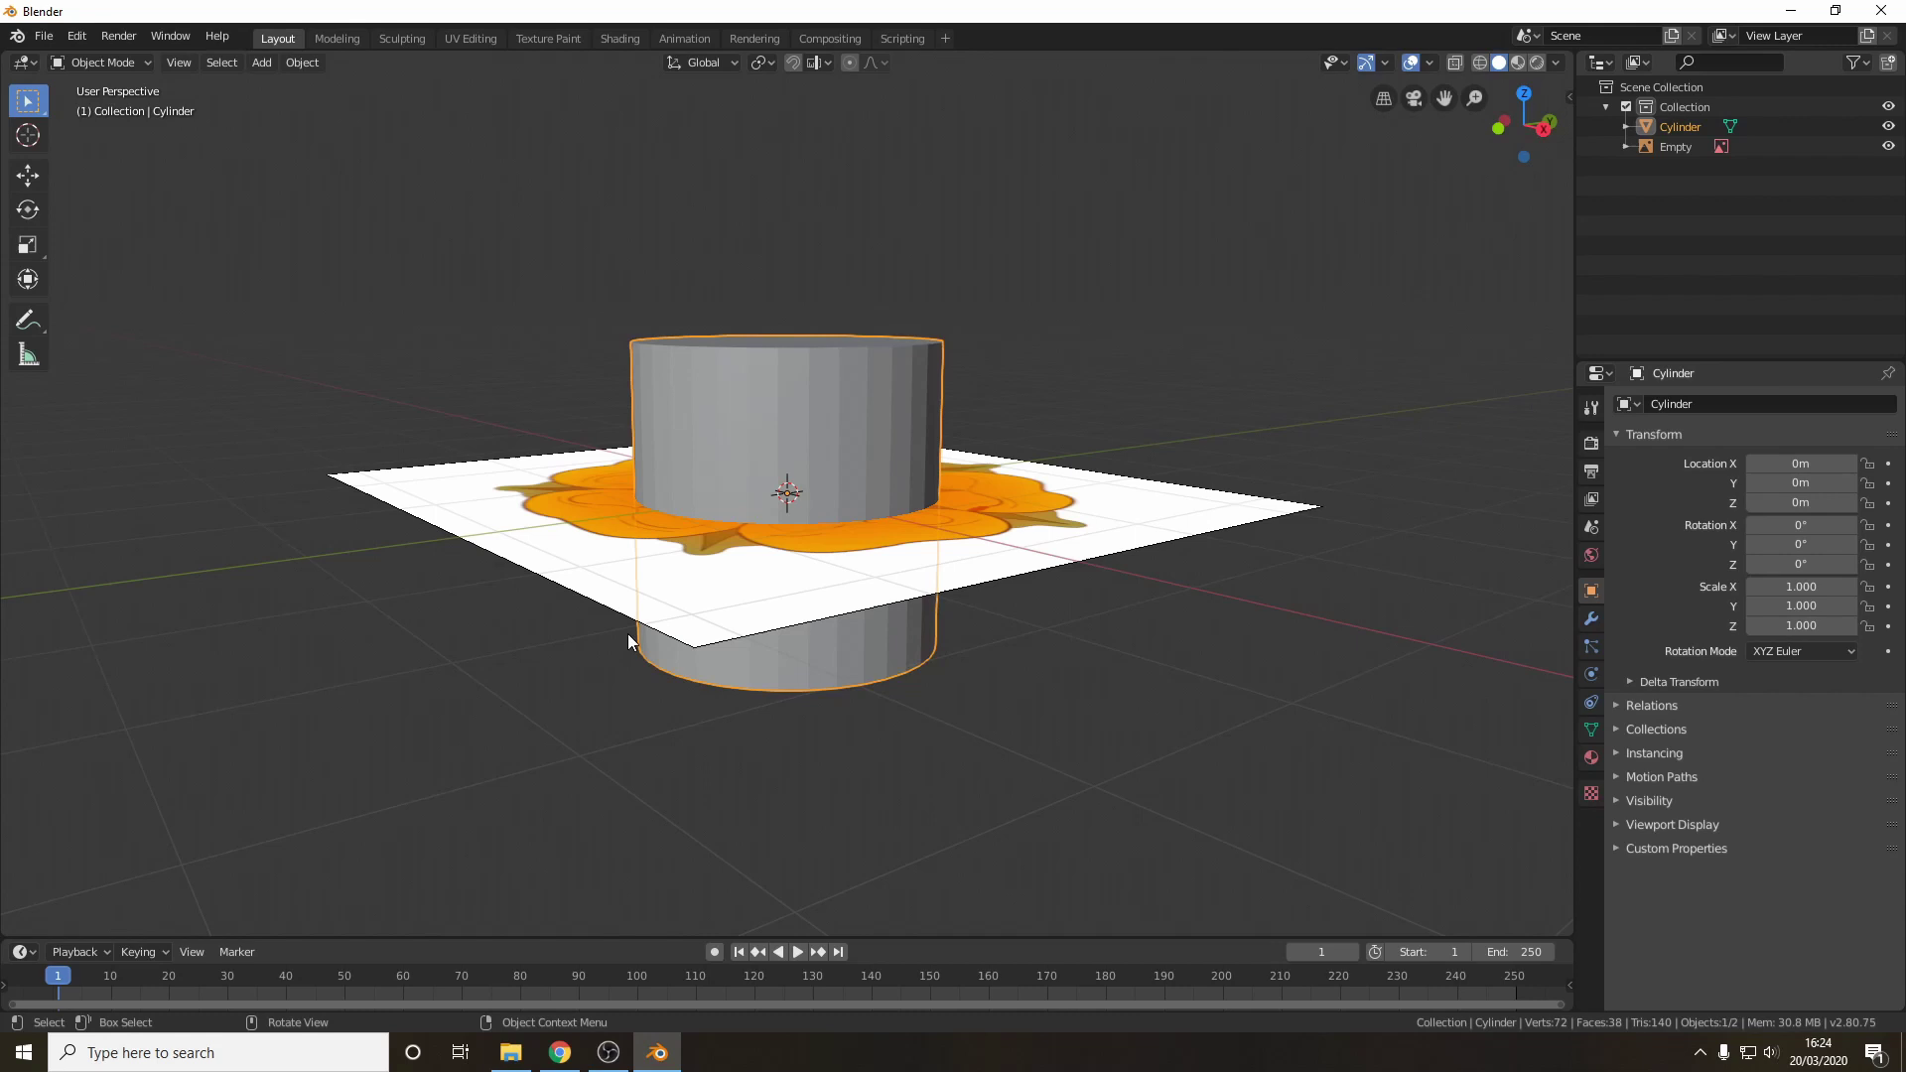
pyautogui.moveTo(539, 300); pyautogui.dragTo(646, 385, button='middle')
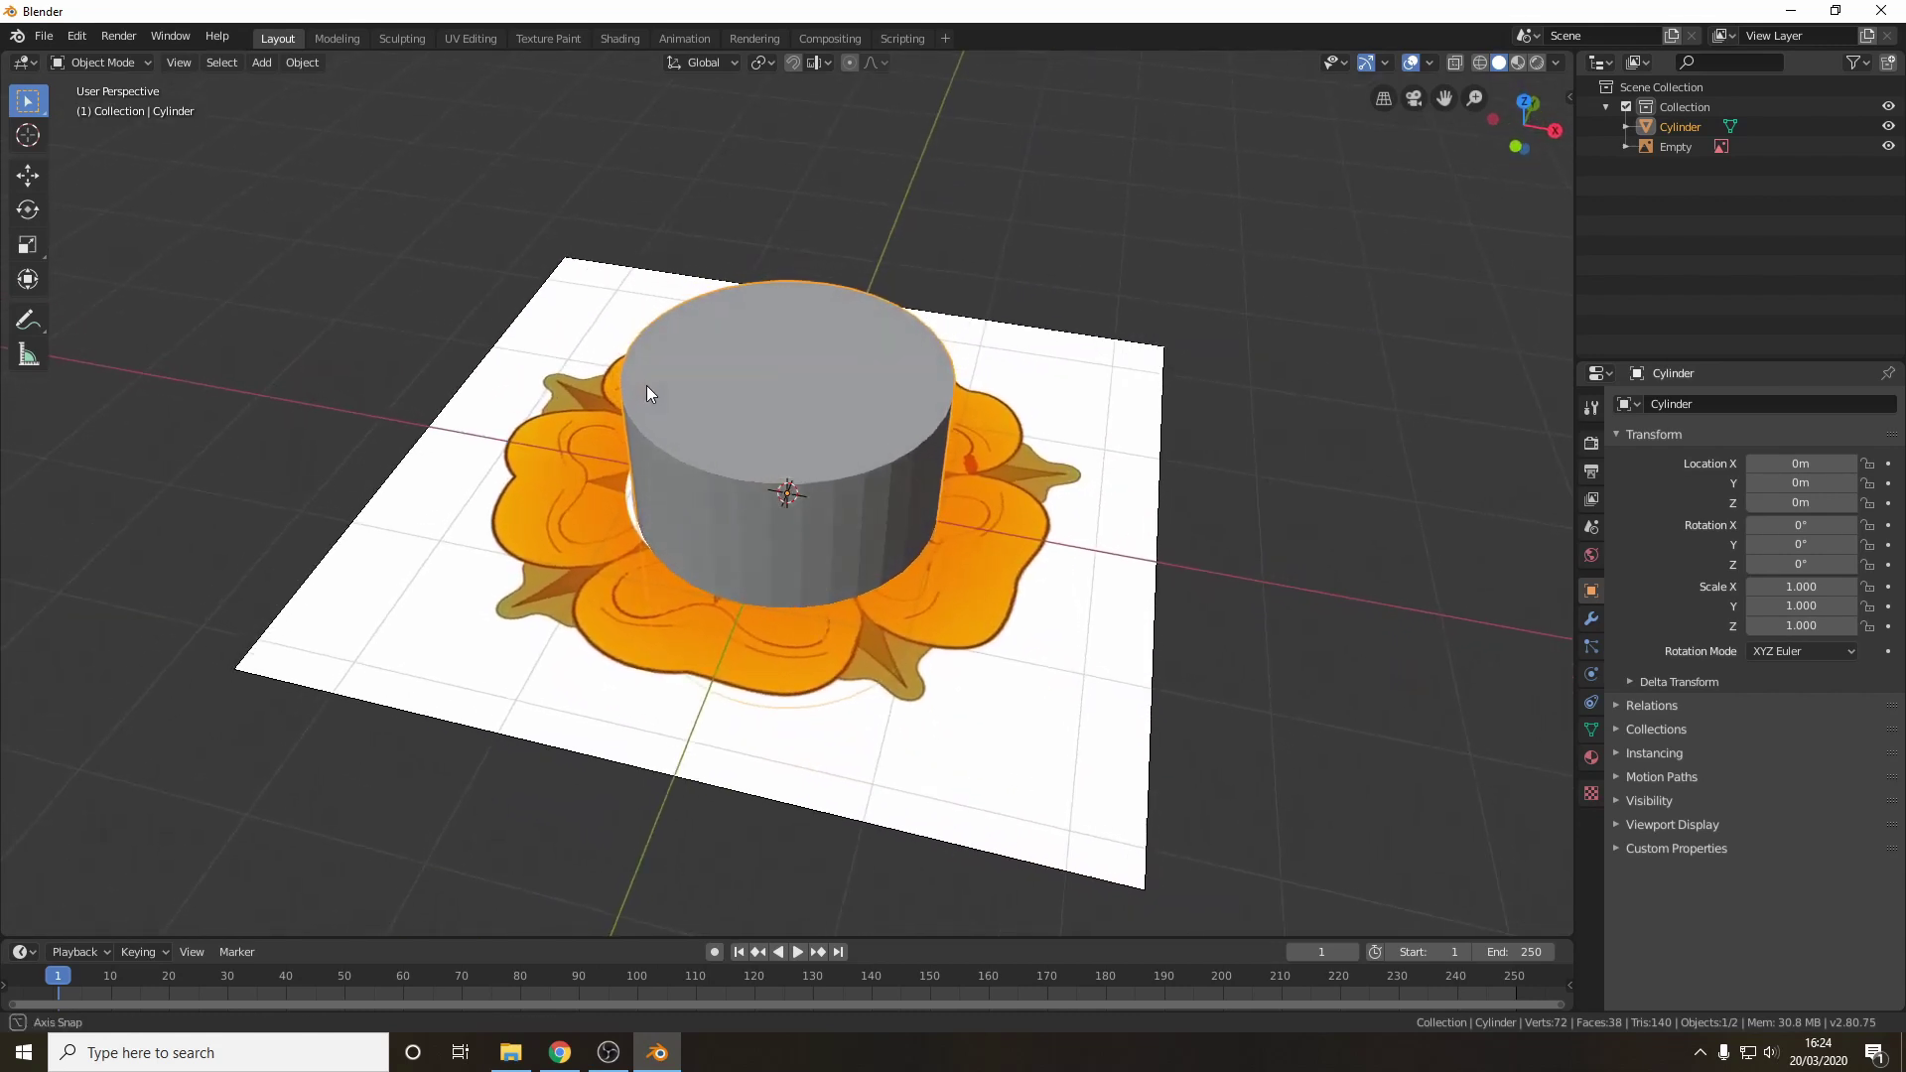
pyautogui.click(338, 38)
pyautogui.moveTo(1284, 400); pyautogui.dragTo(749, 296, button='middle')
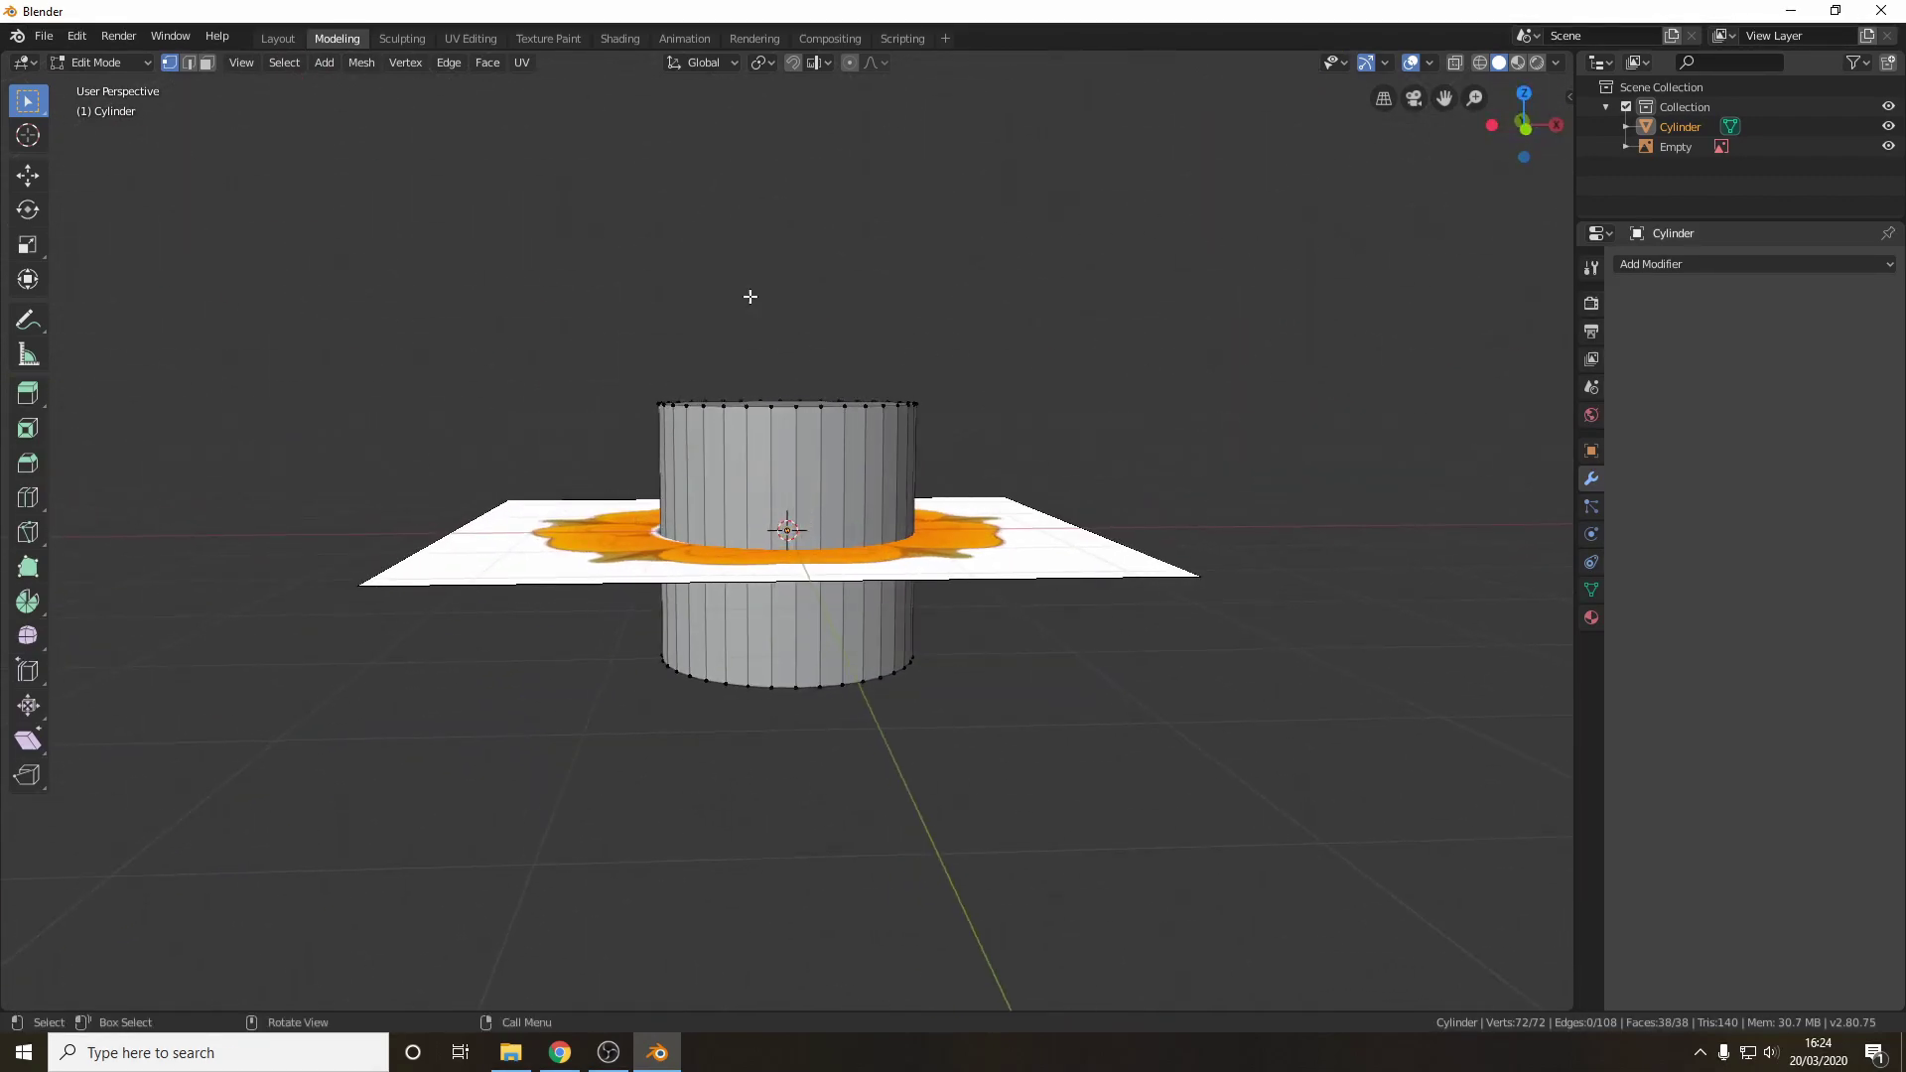
pyautogui.moveTo(959, 300); pyautogui.dragTo(808, 344, button='middle')
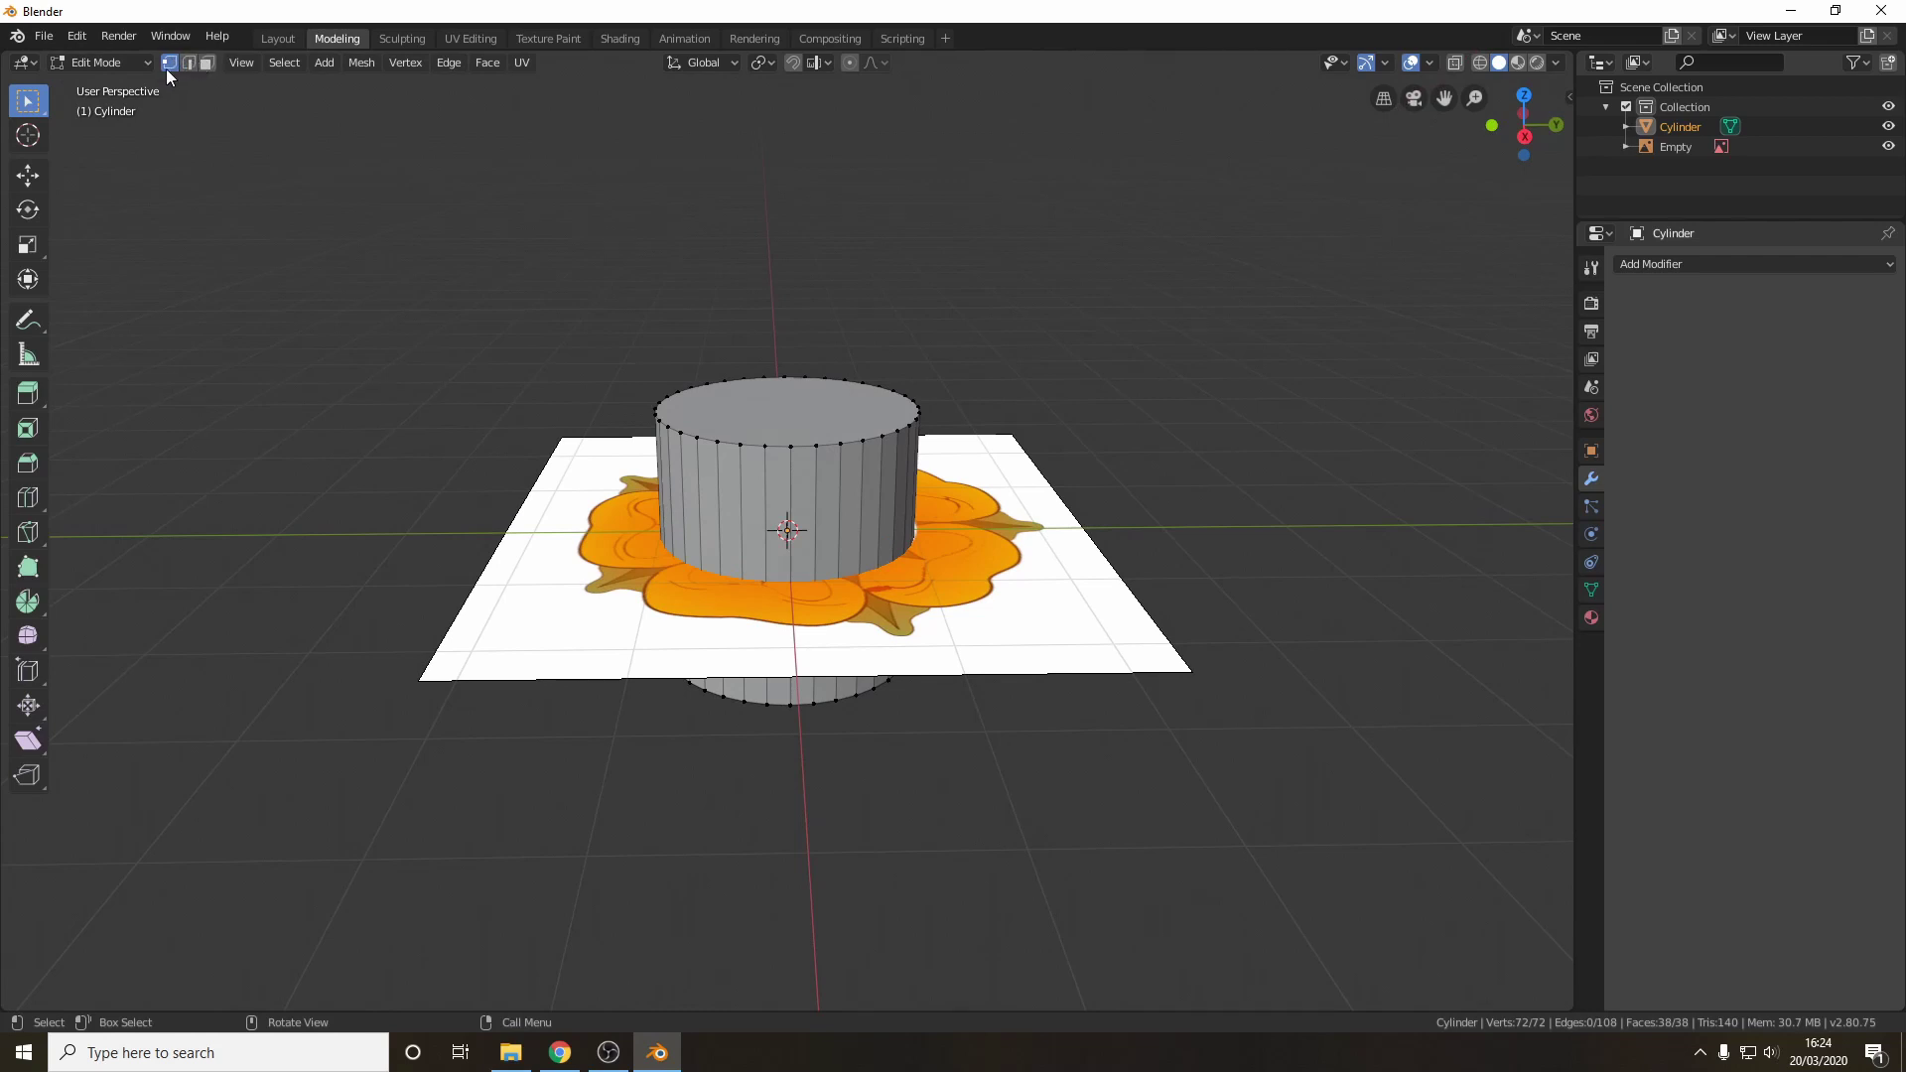
# - Try picking a vertex on the cylinder's top rim, and a vertical side edge in edge select mode
pyautogui.click(680, 432)
pyautogui.click(189, 63)
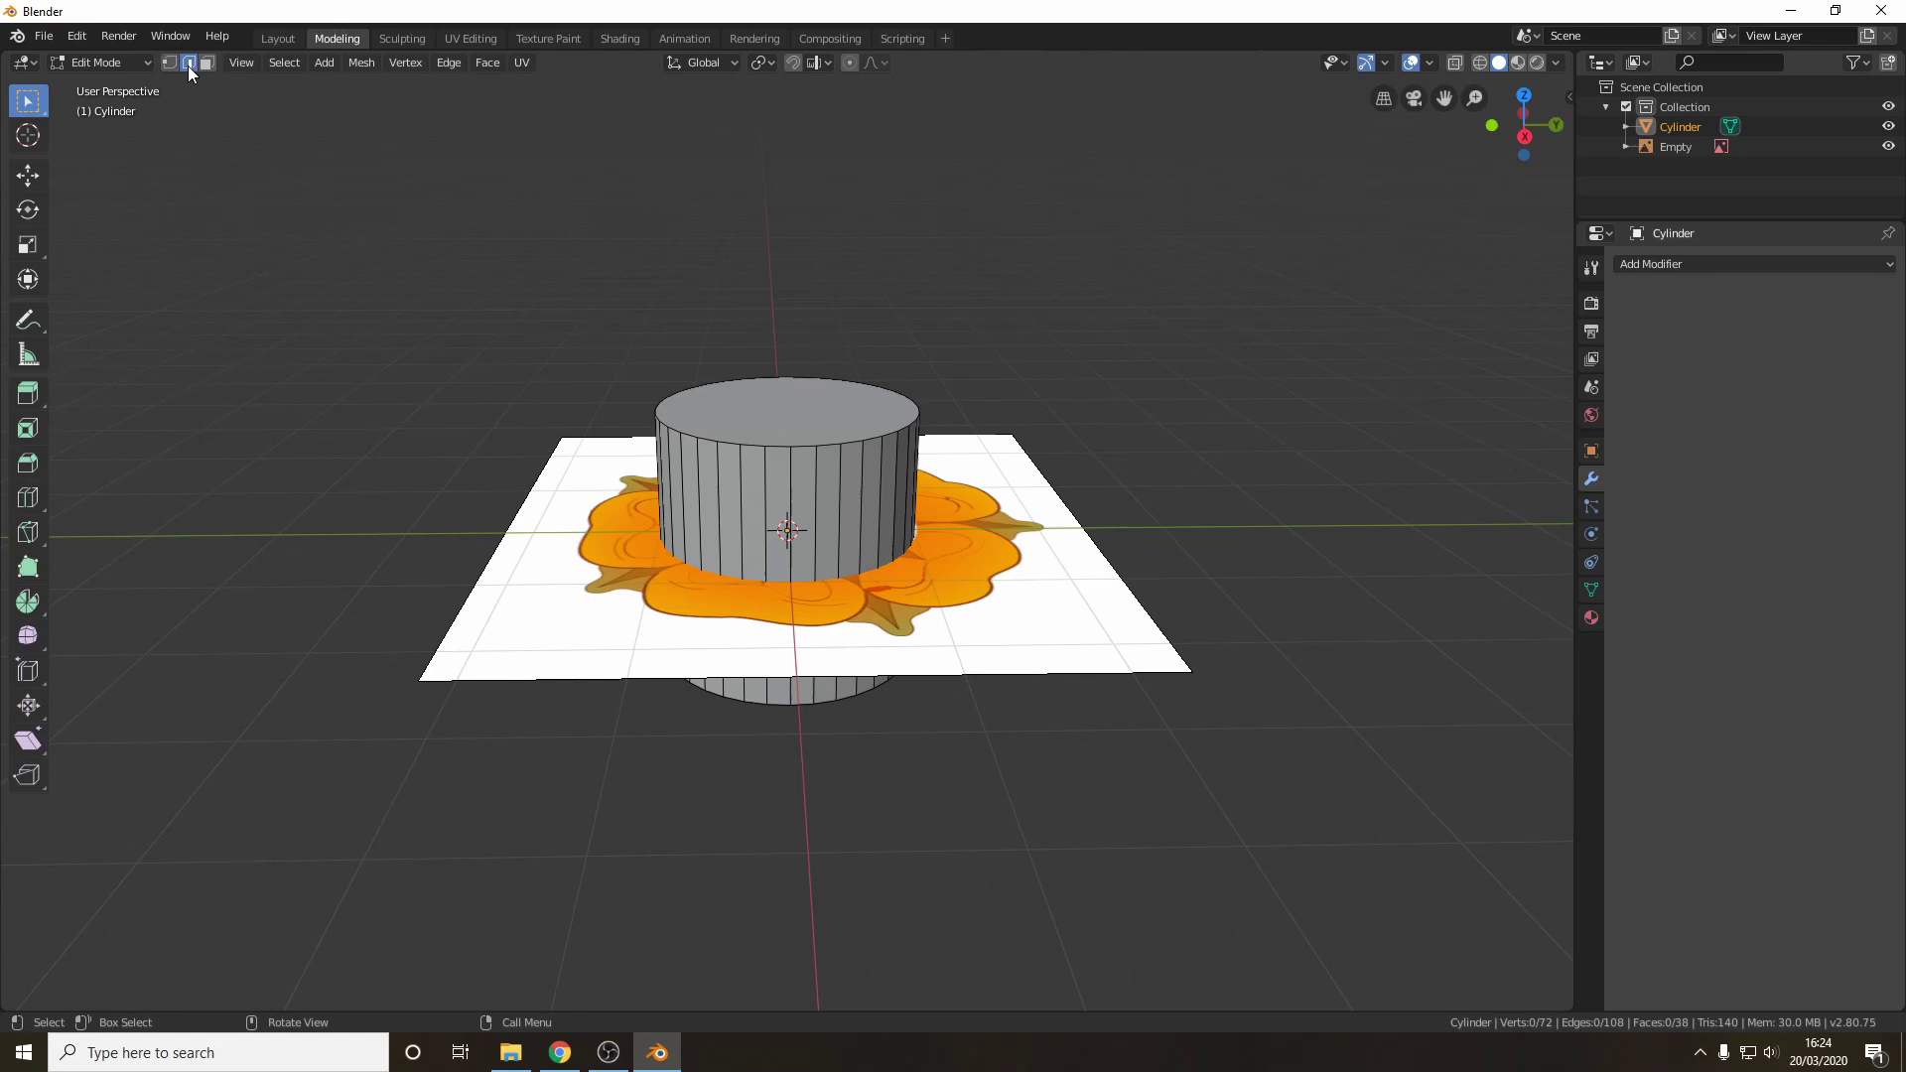
pyautogui.click(697, 486)
pyautogui.click(719, 506)
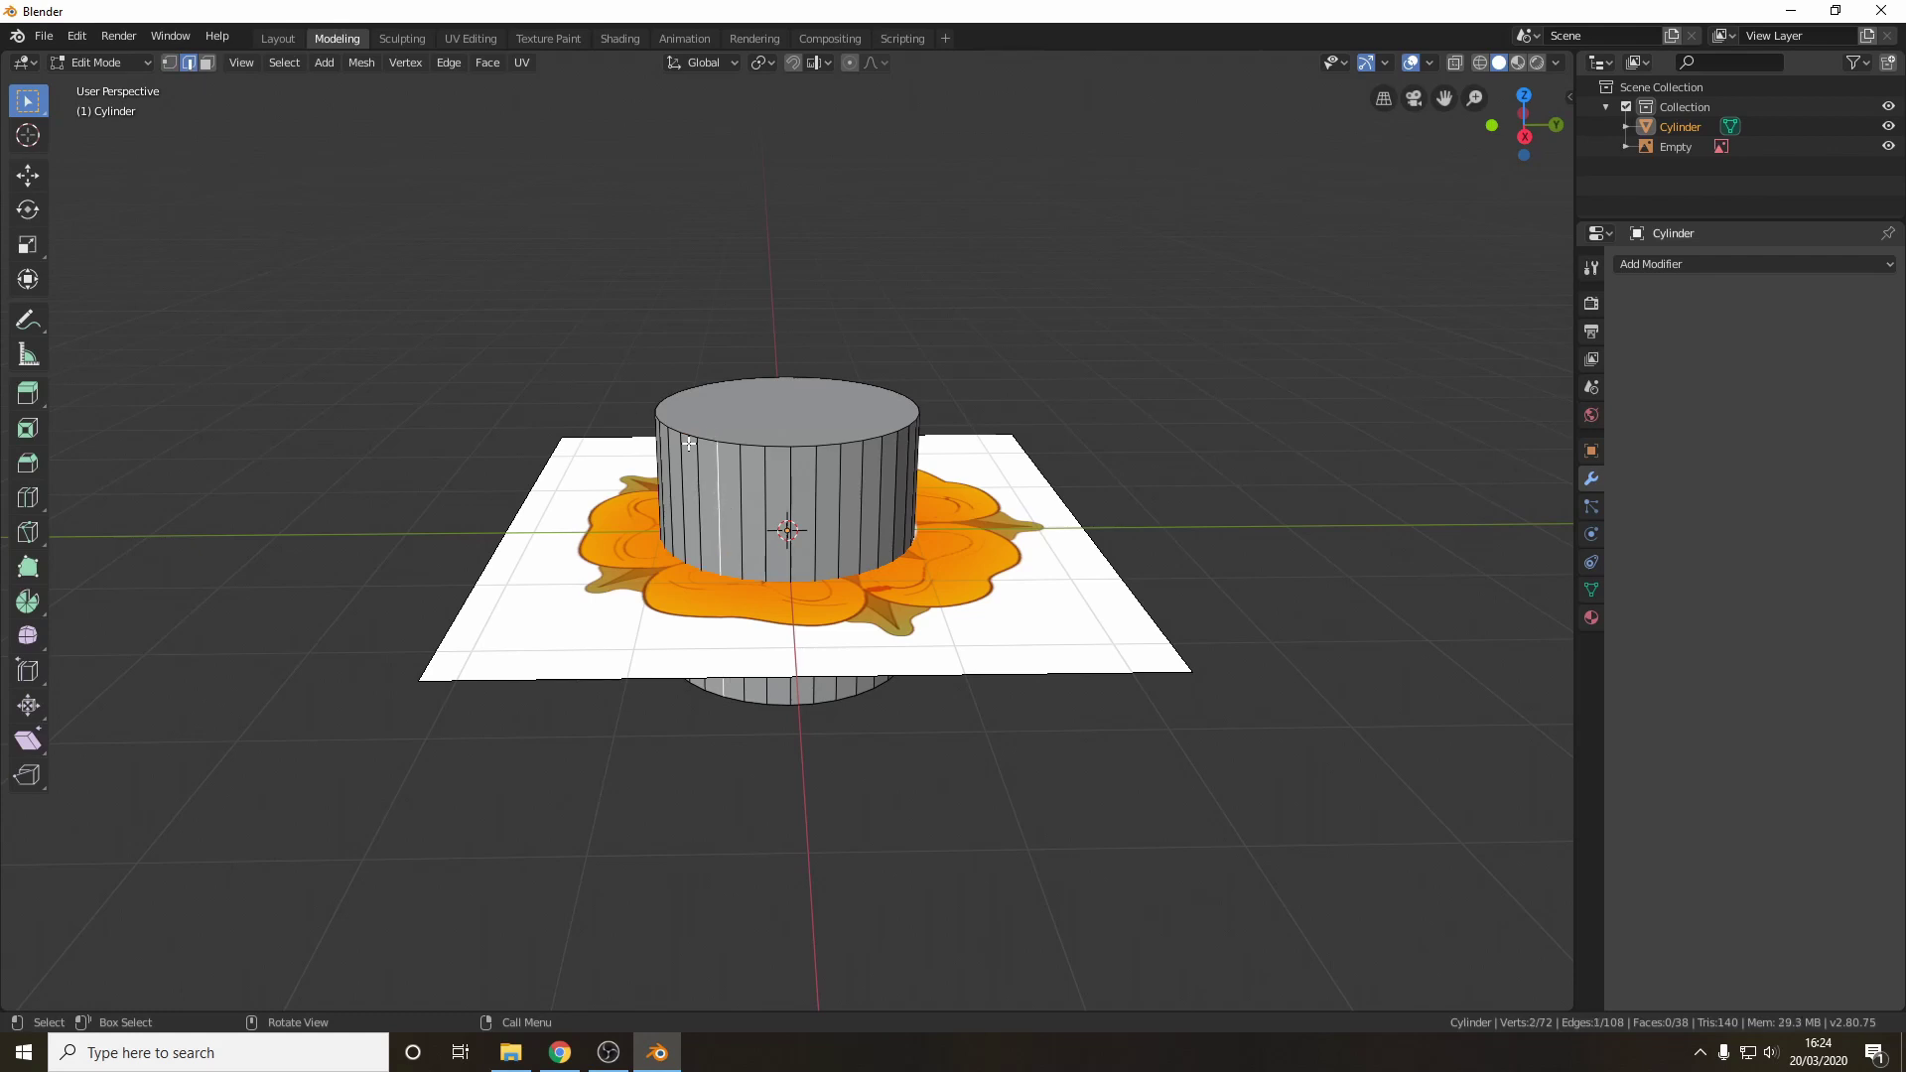
# - Select the cylinder's top face in face select mode, return to vertex select mode and clear the selection
pyautogui.click(208, 64)
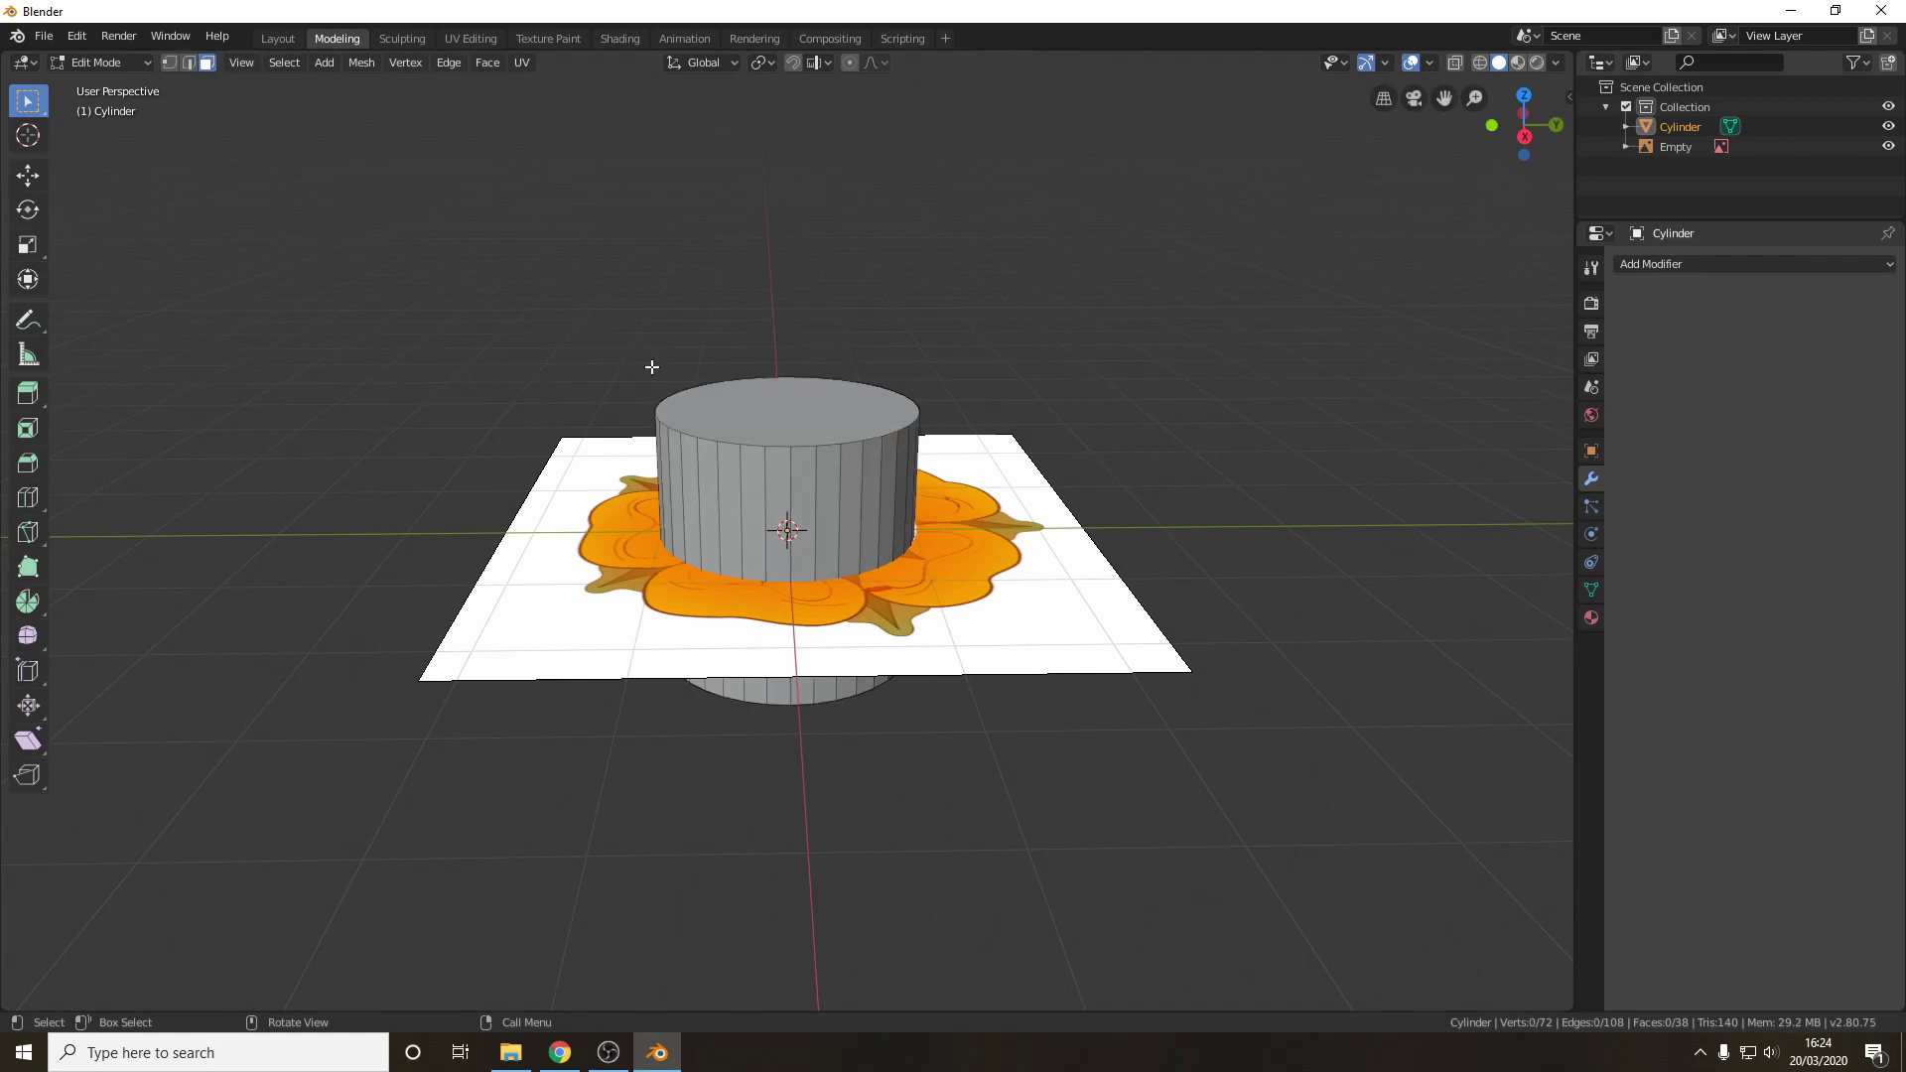
pyautogui.click(725, 403)
pyautogui.moveTo(1119, 396); pyautogui.dragTo(1211, 391, button='middle')
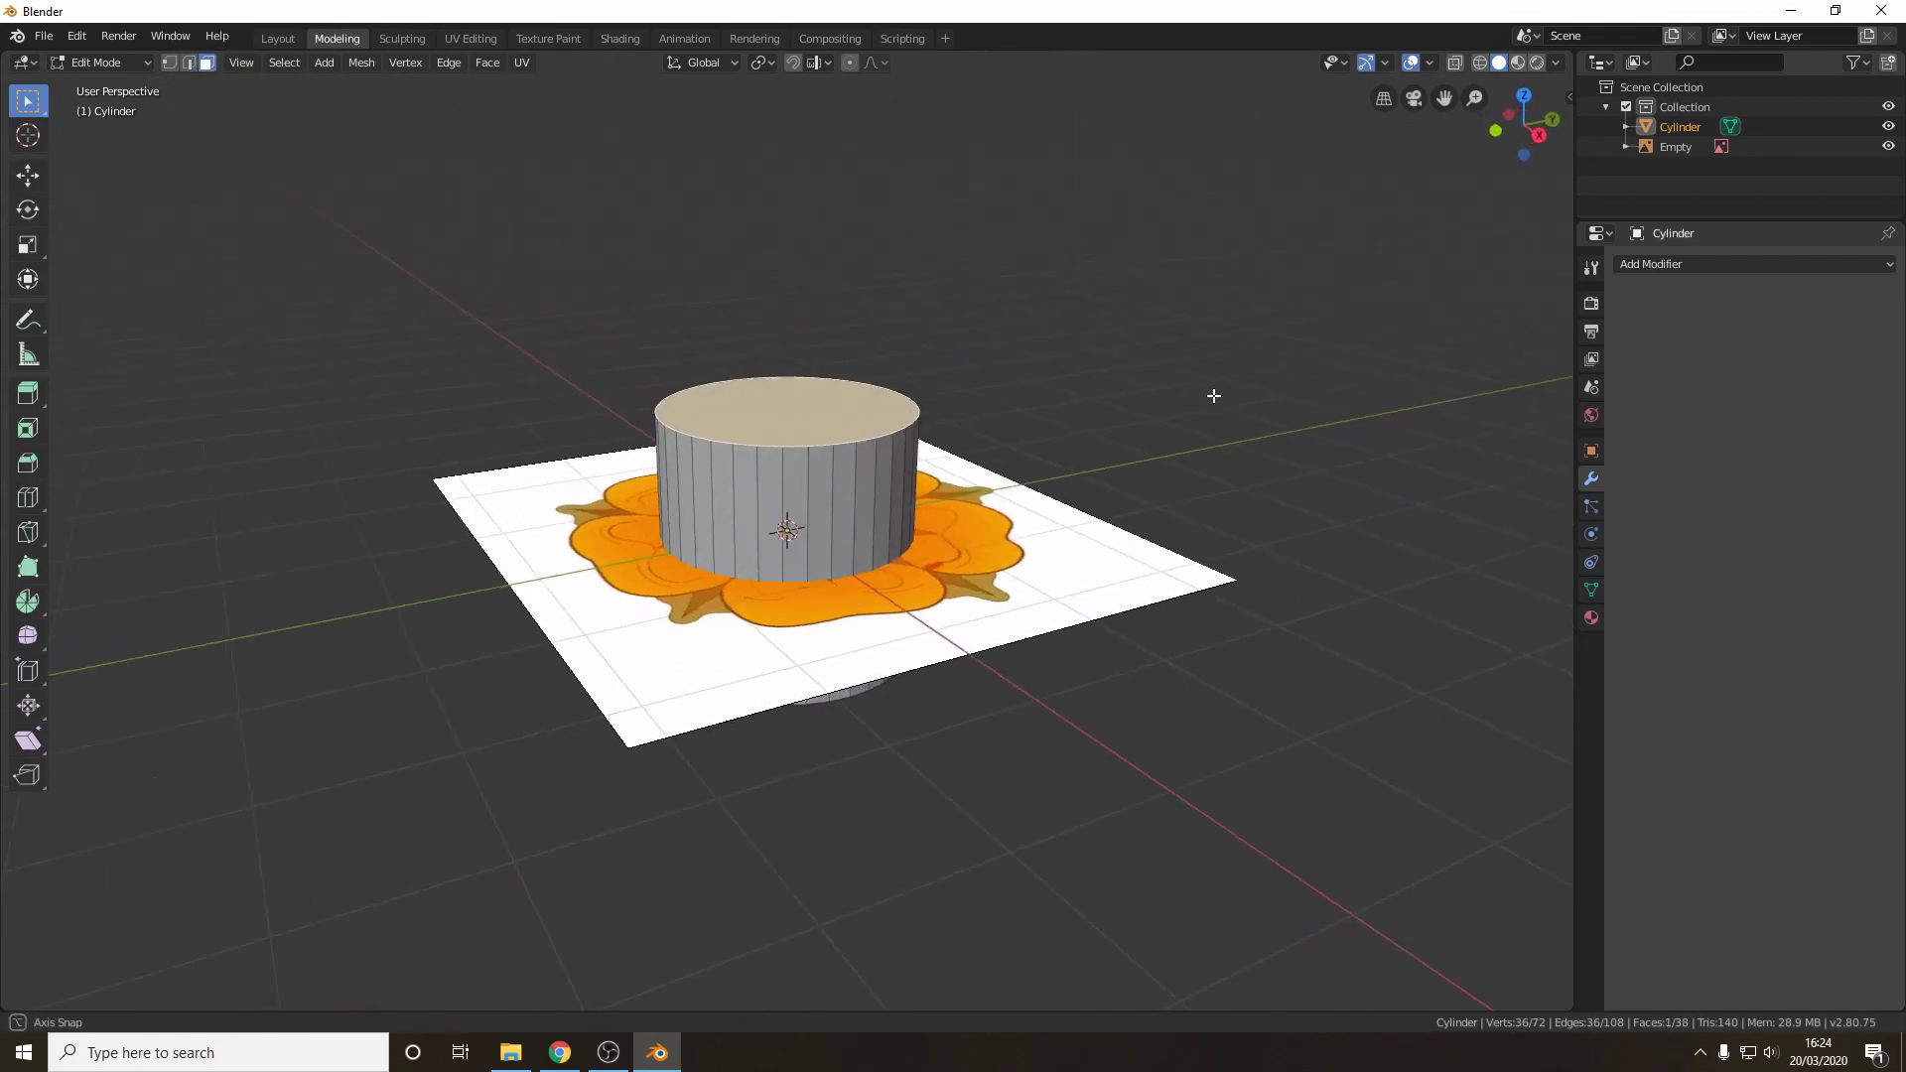
pyautogui.click(171, 63)
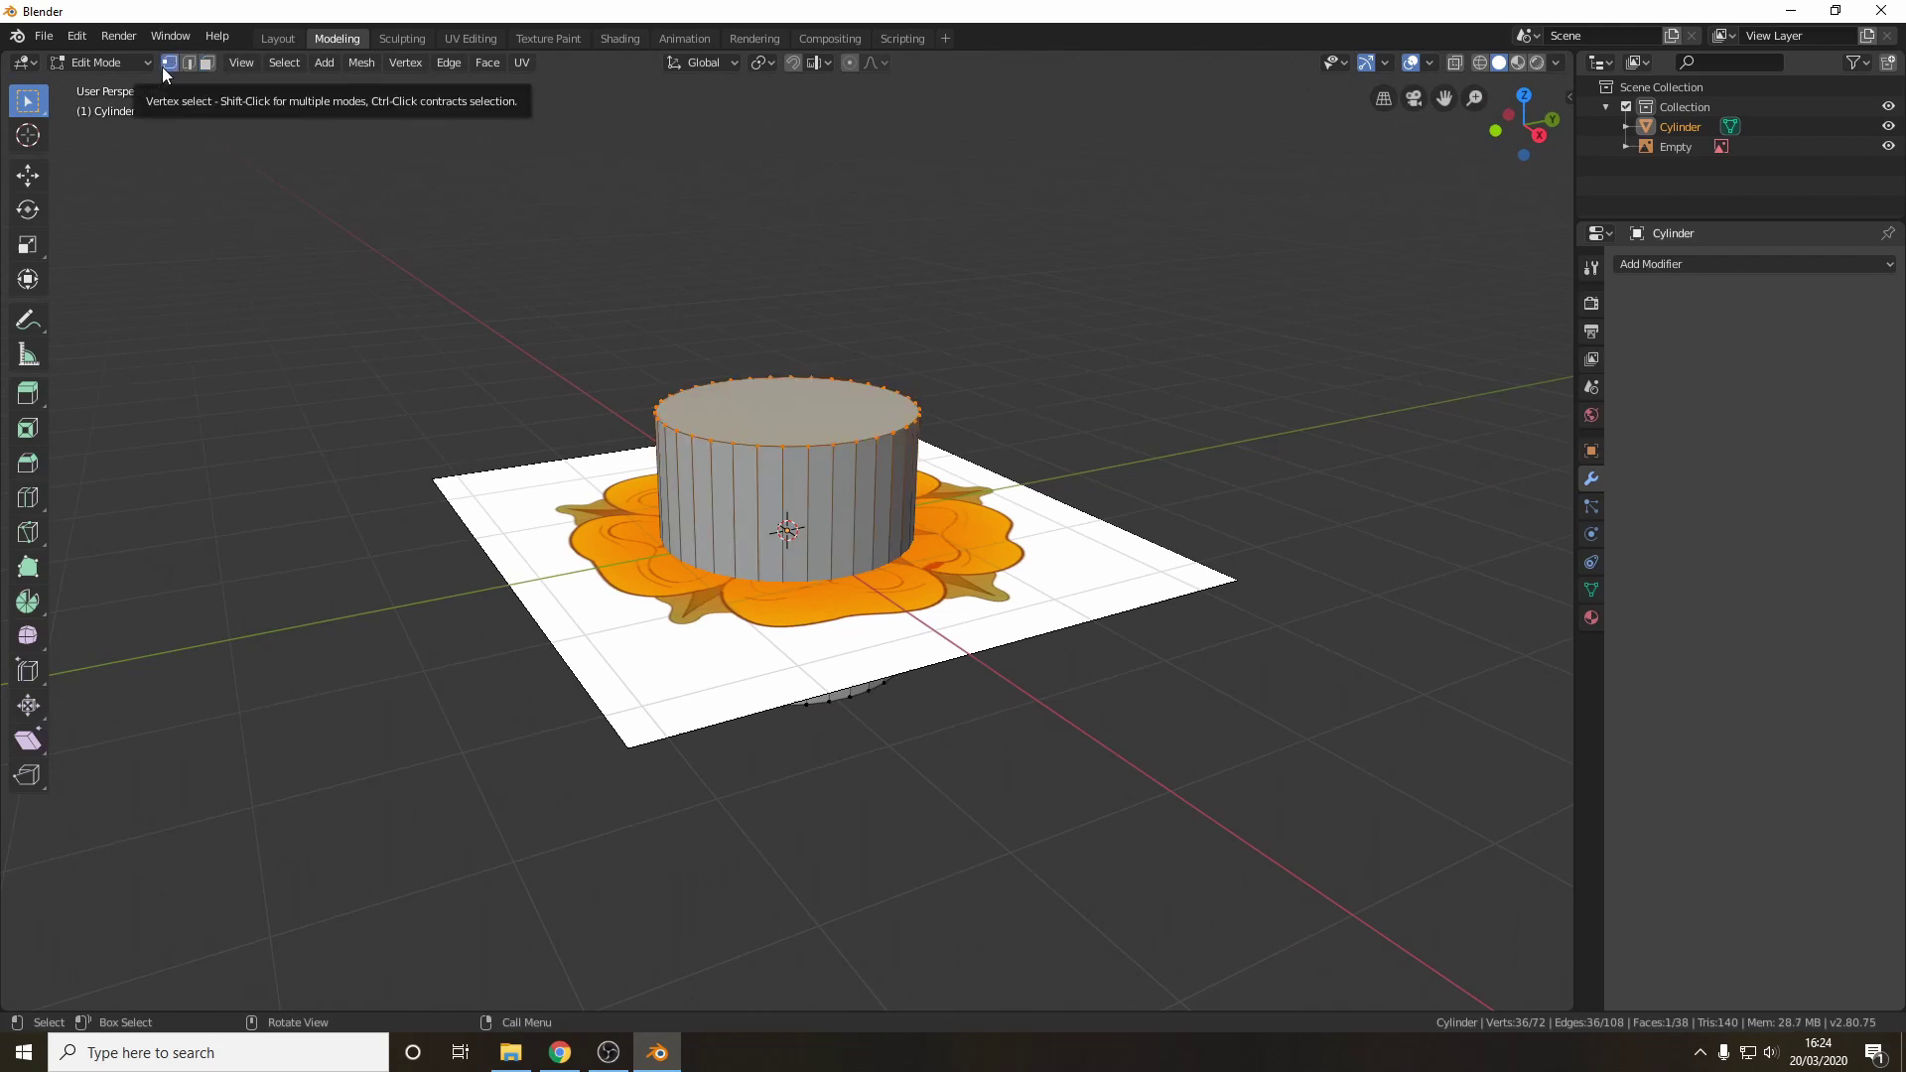
pyautogui.moveTo(767, 323); pyautogui.dragTo(626, 294, button='middle')
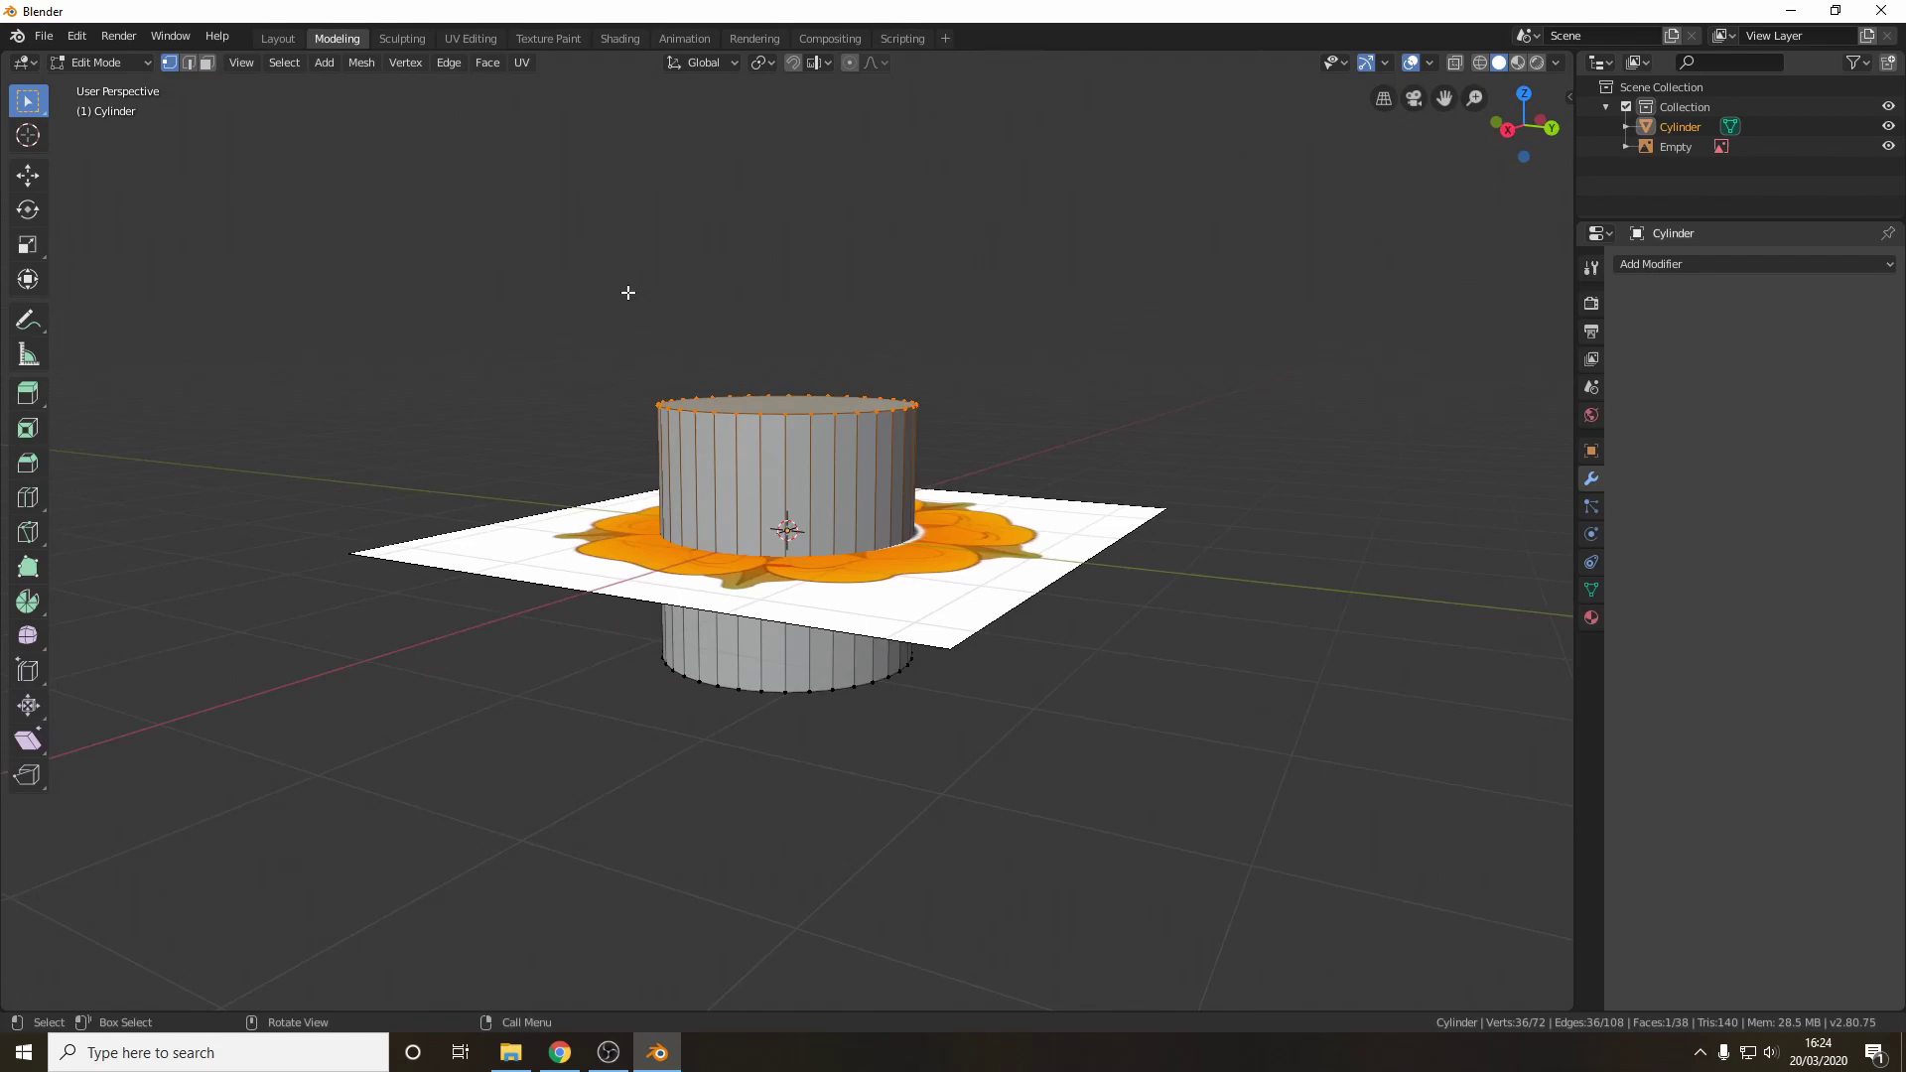
pyautogui.moveTo(446, 308); pyautogui.dragTo(472, 481, button='middle')
pyautogui.click(308, 445)
# - Try moving a single vertex of the cylinder's top rim outward from the side wall and undo the move
pyautogui.scroll(-3, 682, 399)
pyautogui.scroll(5, 759, 438)
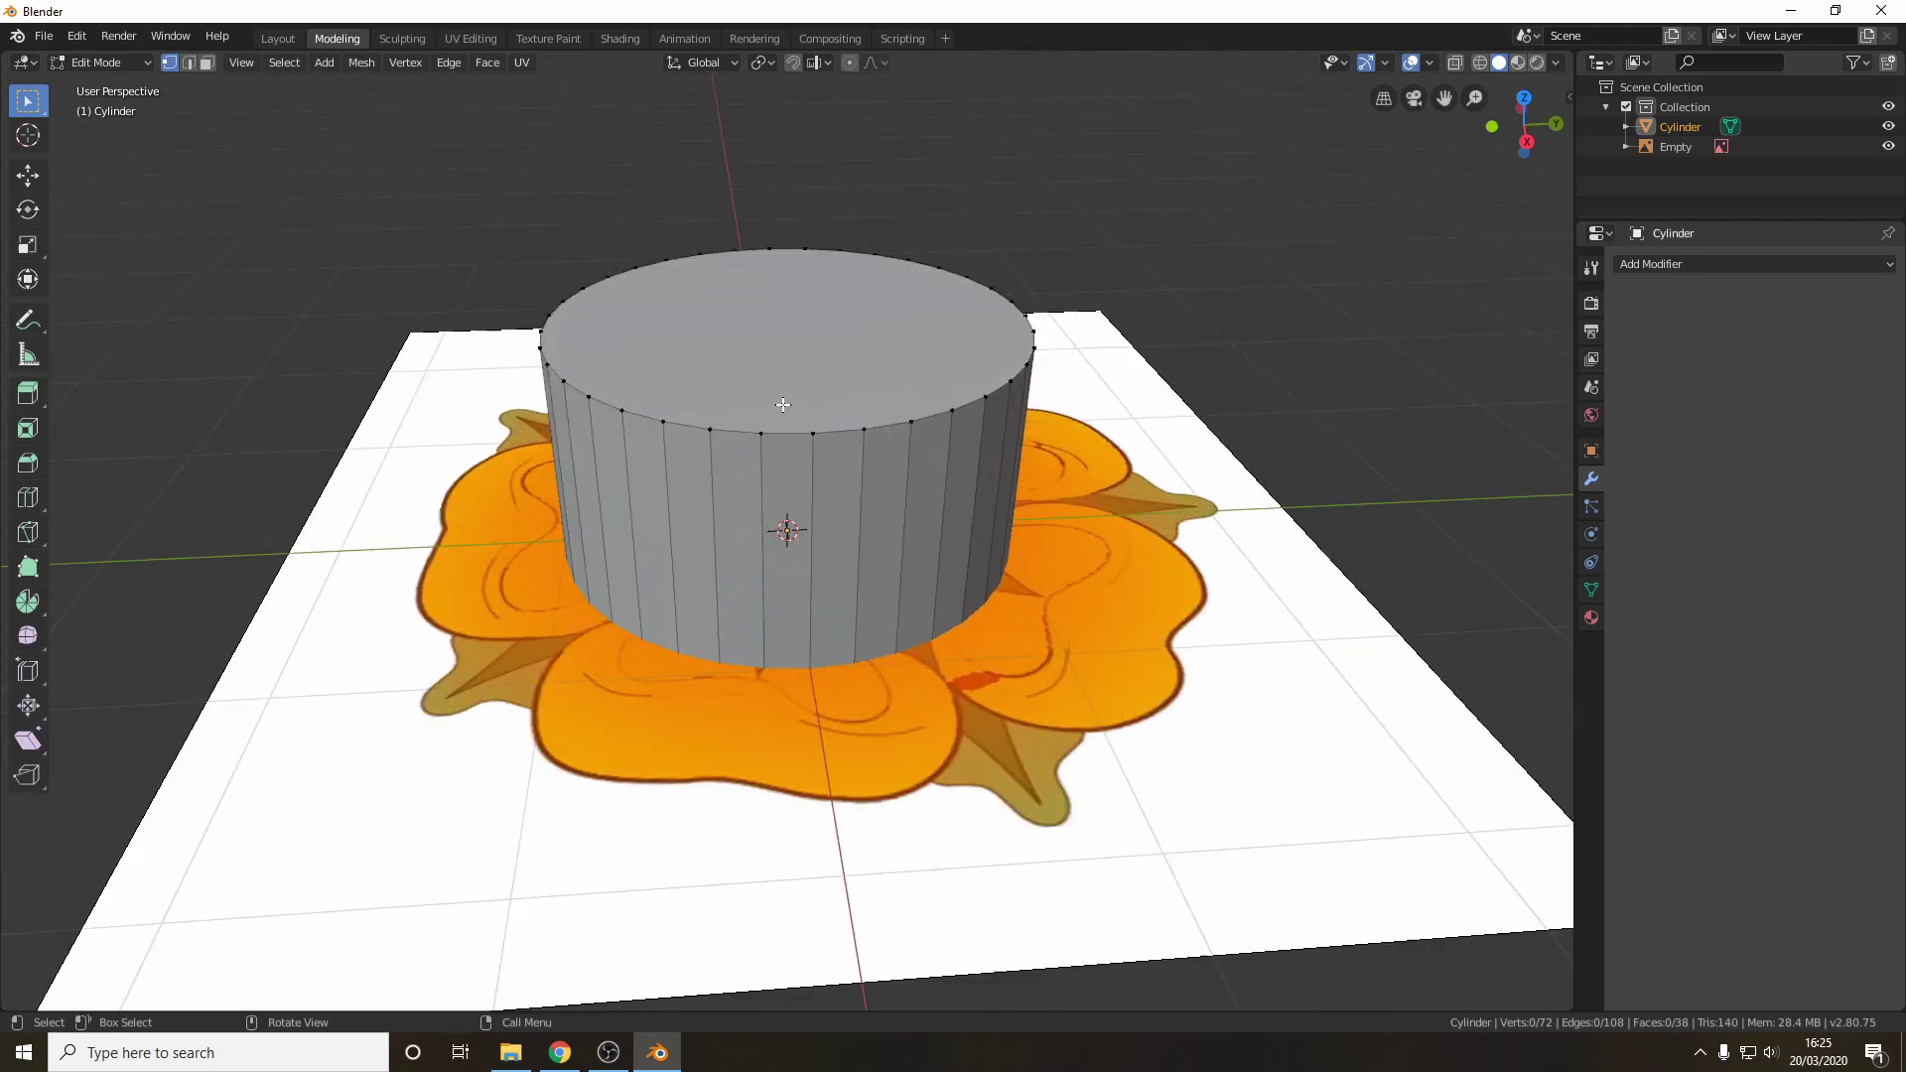
pyautogui.moveTo(735, 397); pyautogui.dragTo(645, 368, button='middle')
pyautogui.click(616, 355)
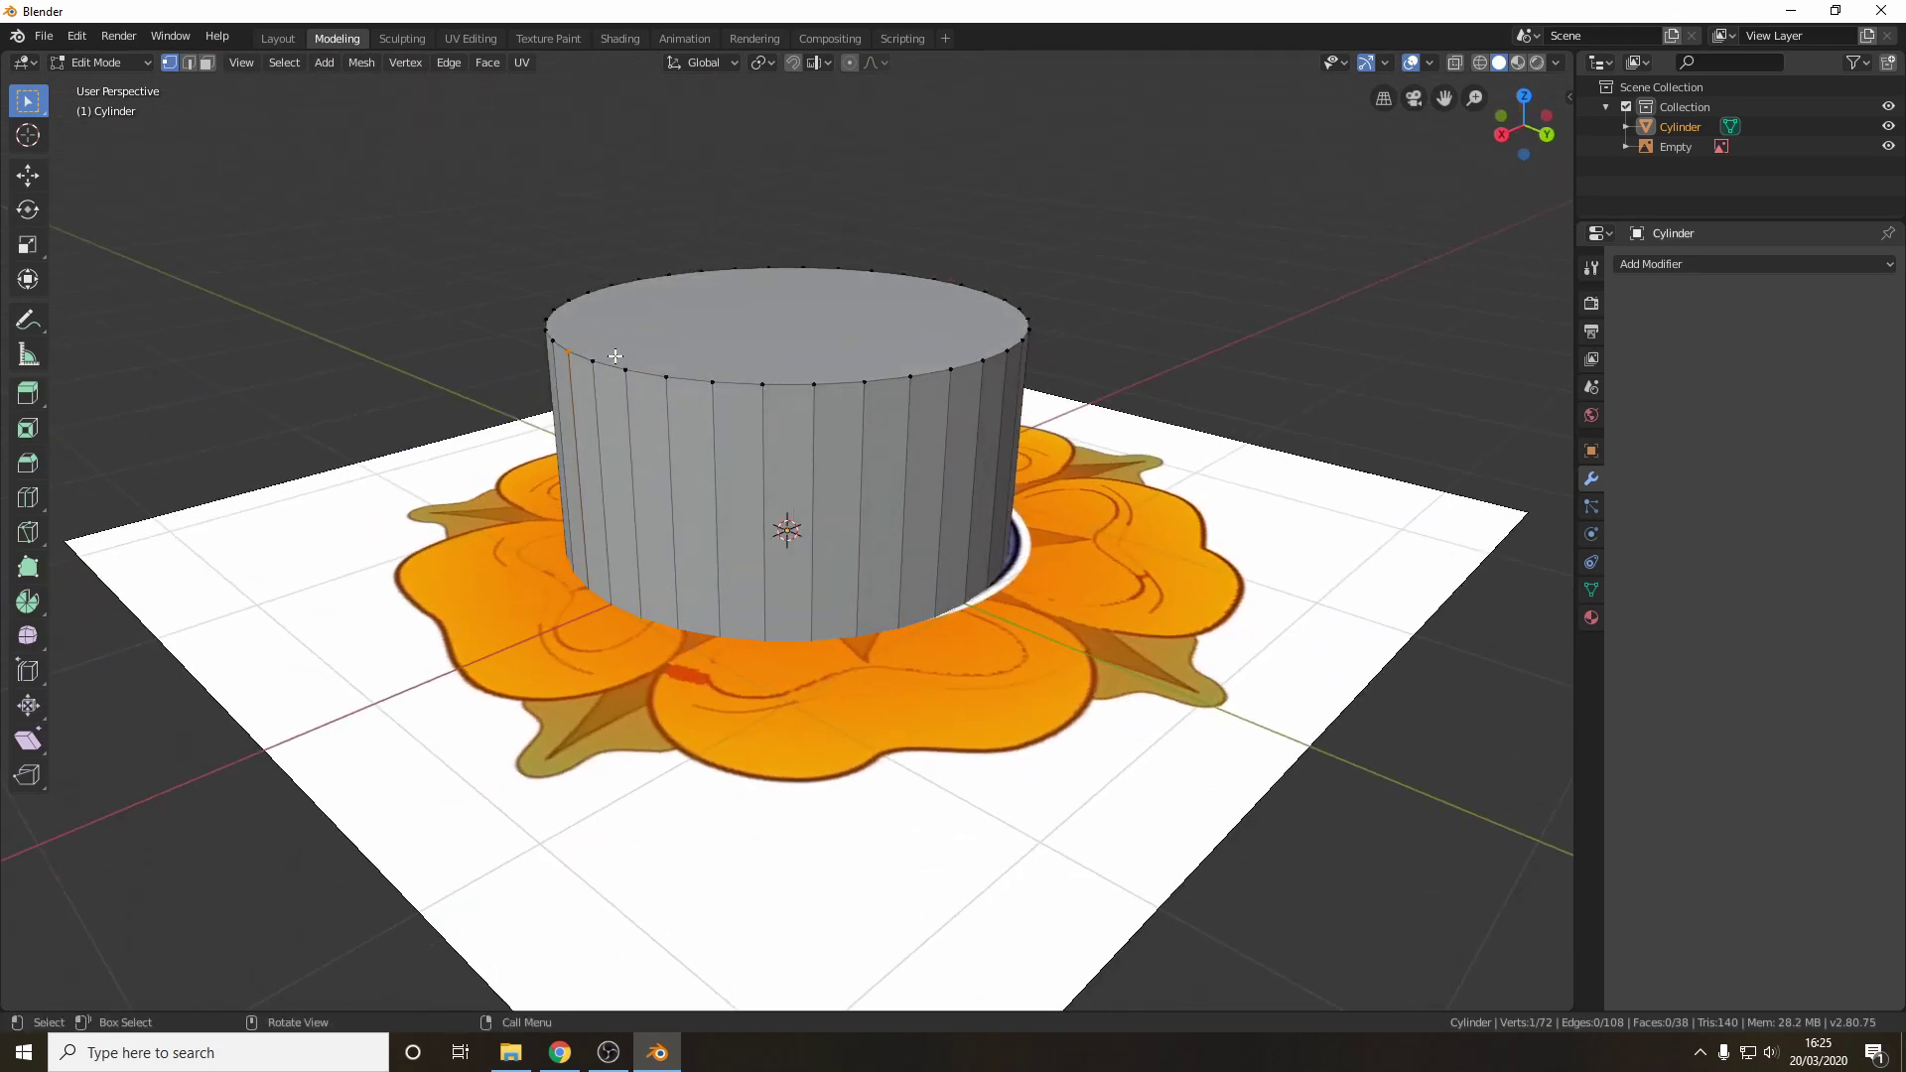
pyautogui.press('g')
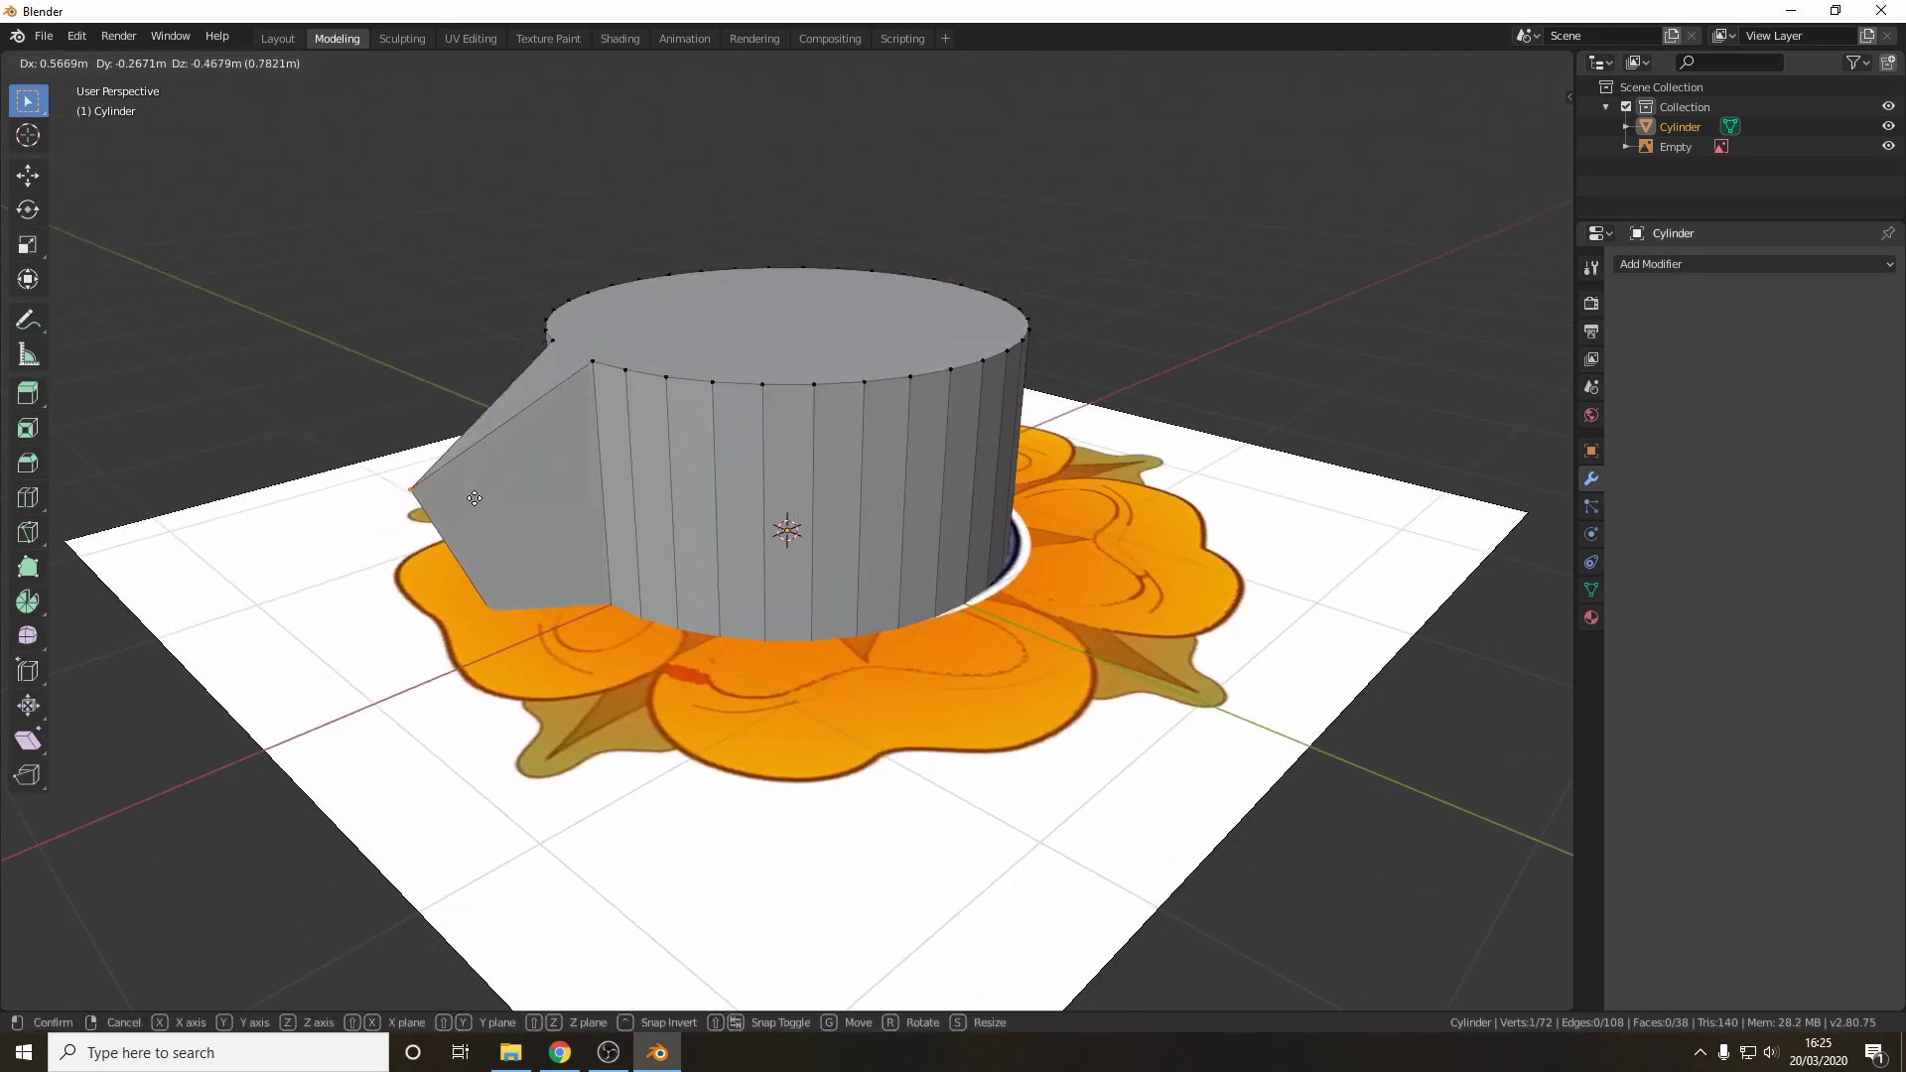
pyautogui.click(412, 357)
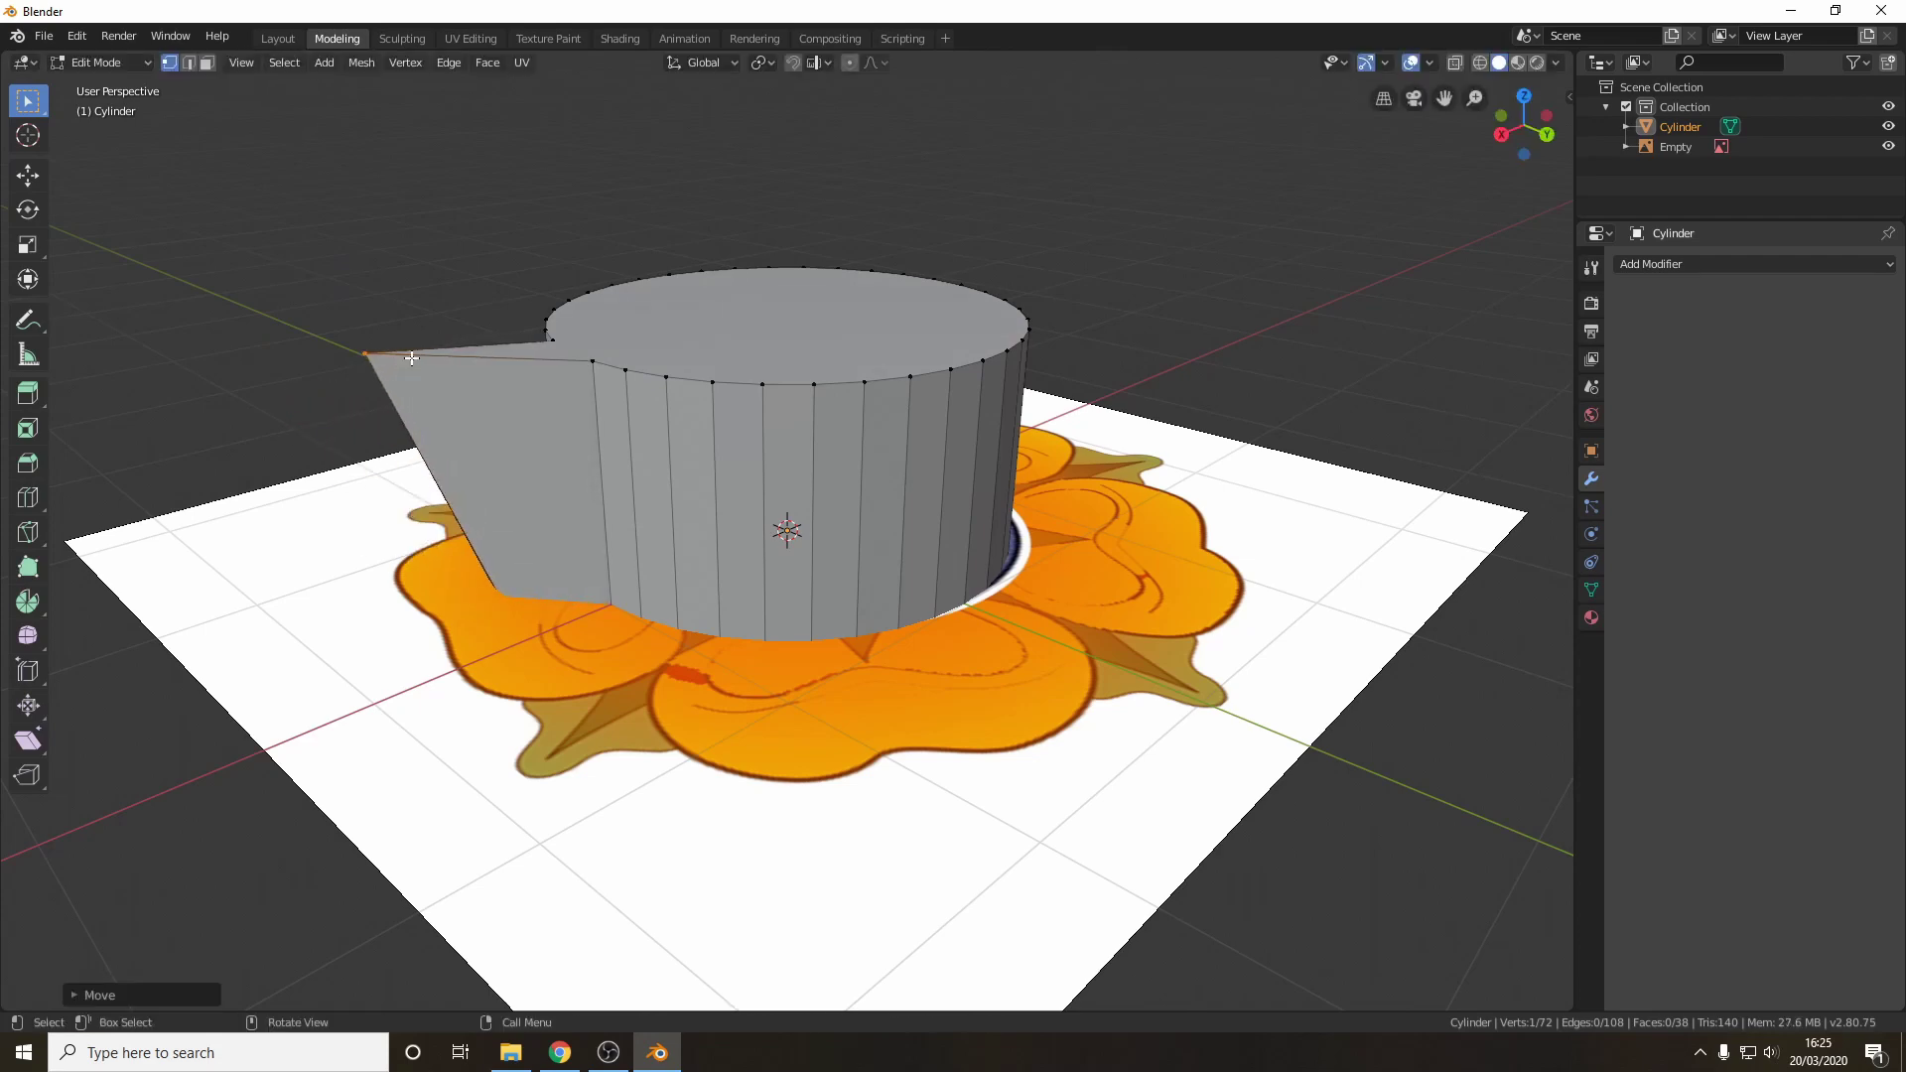
pyautogui.moveTo(412, 357); pyautogui.dragTo(1059, 462, button='middle')
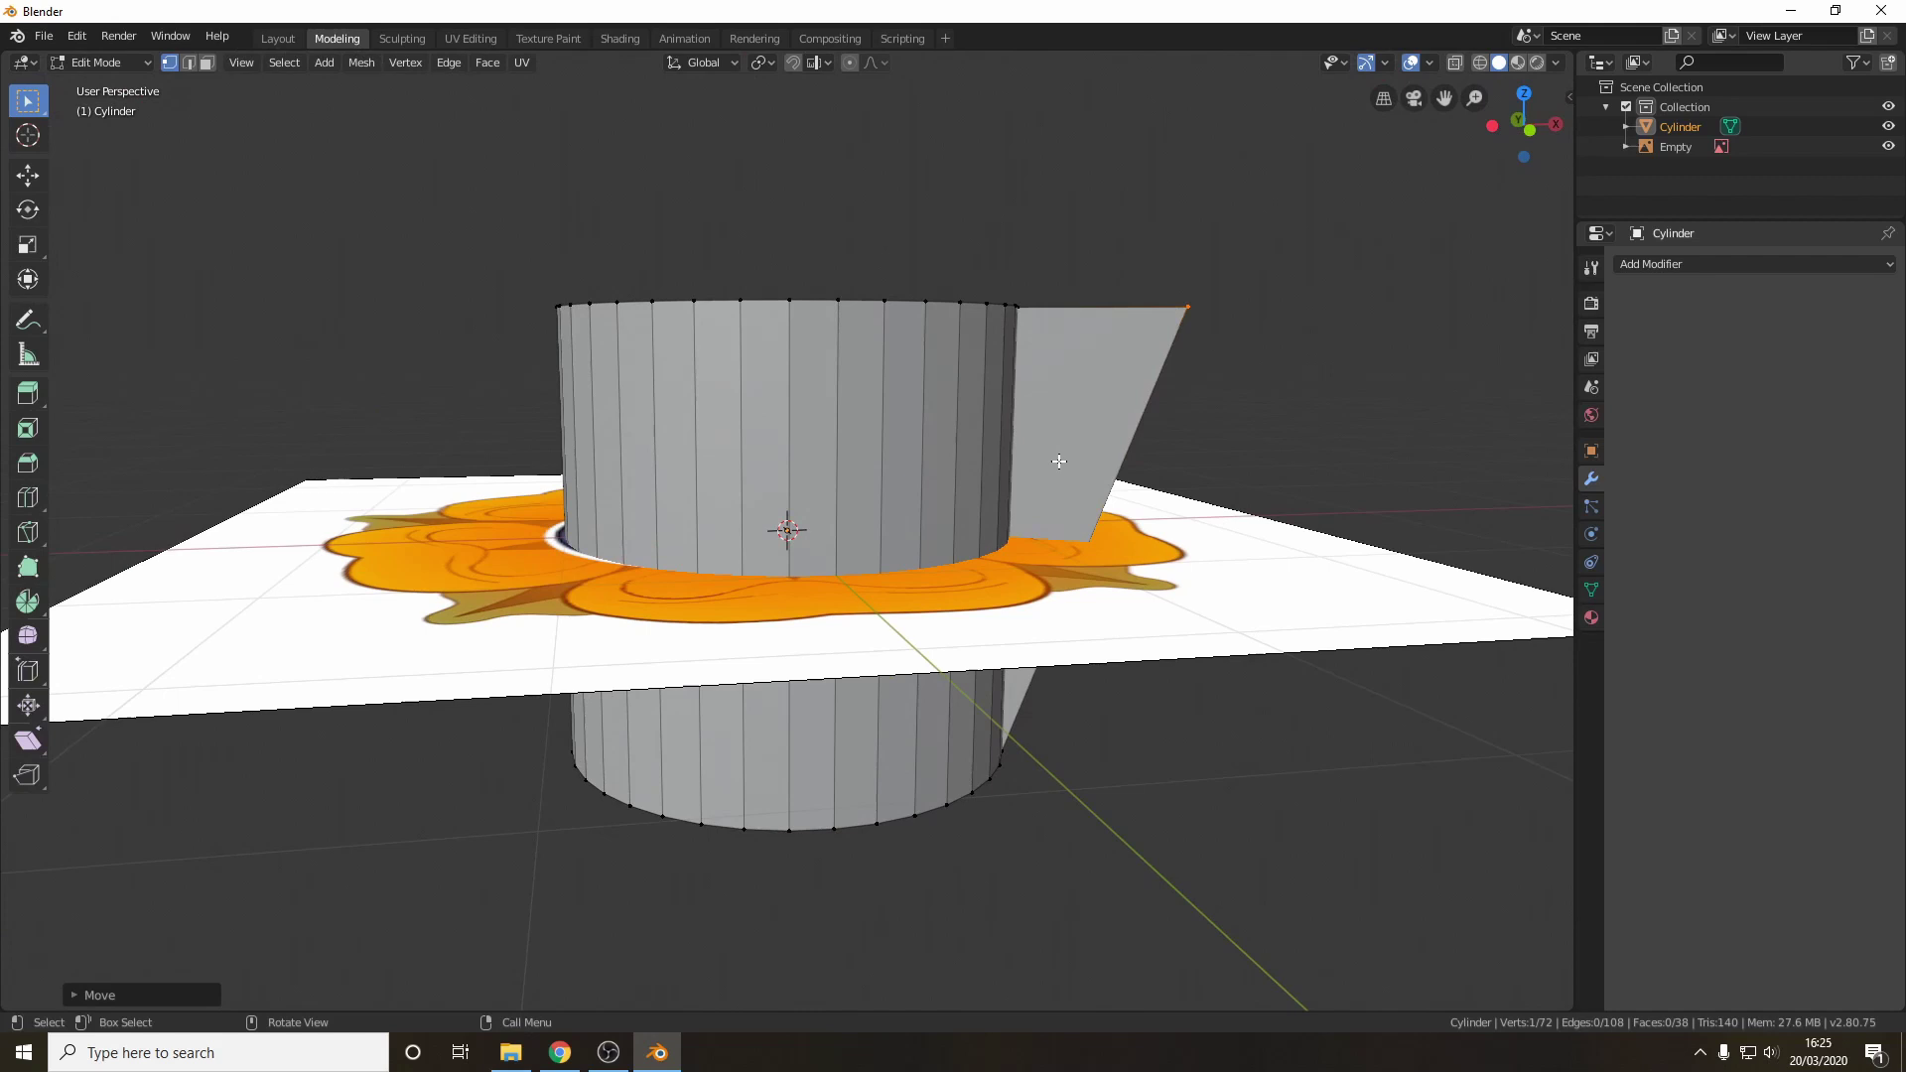
pyautogui.hotkey('ctrl', 'z')
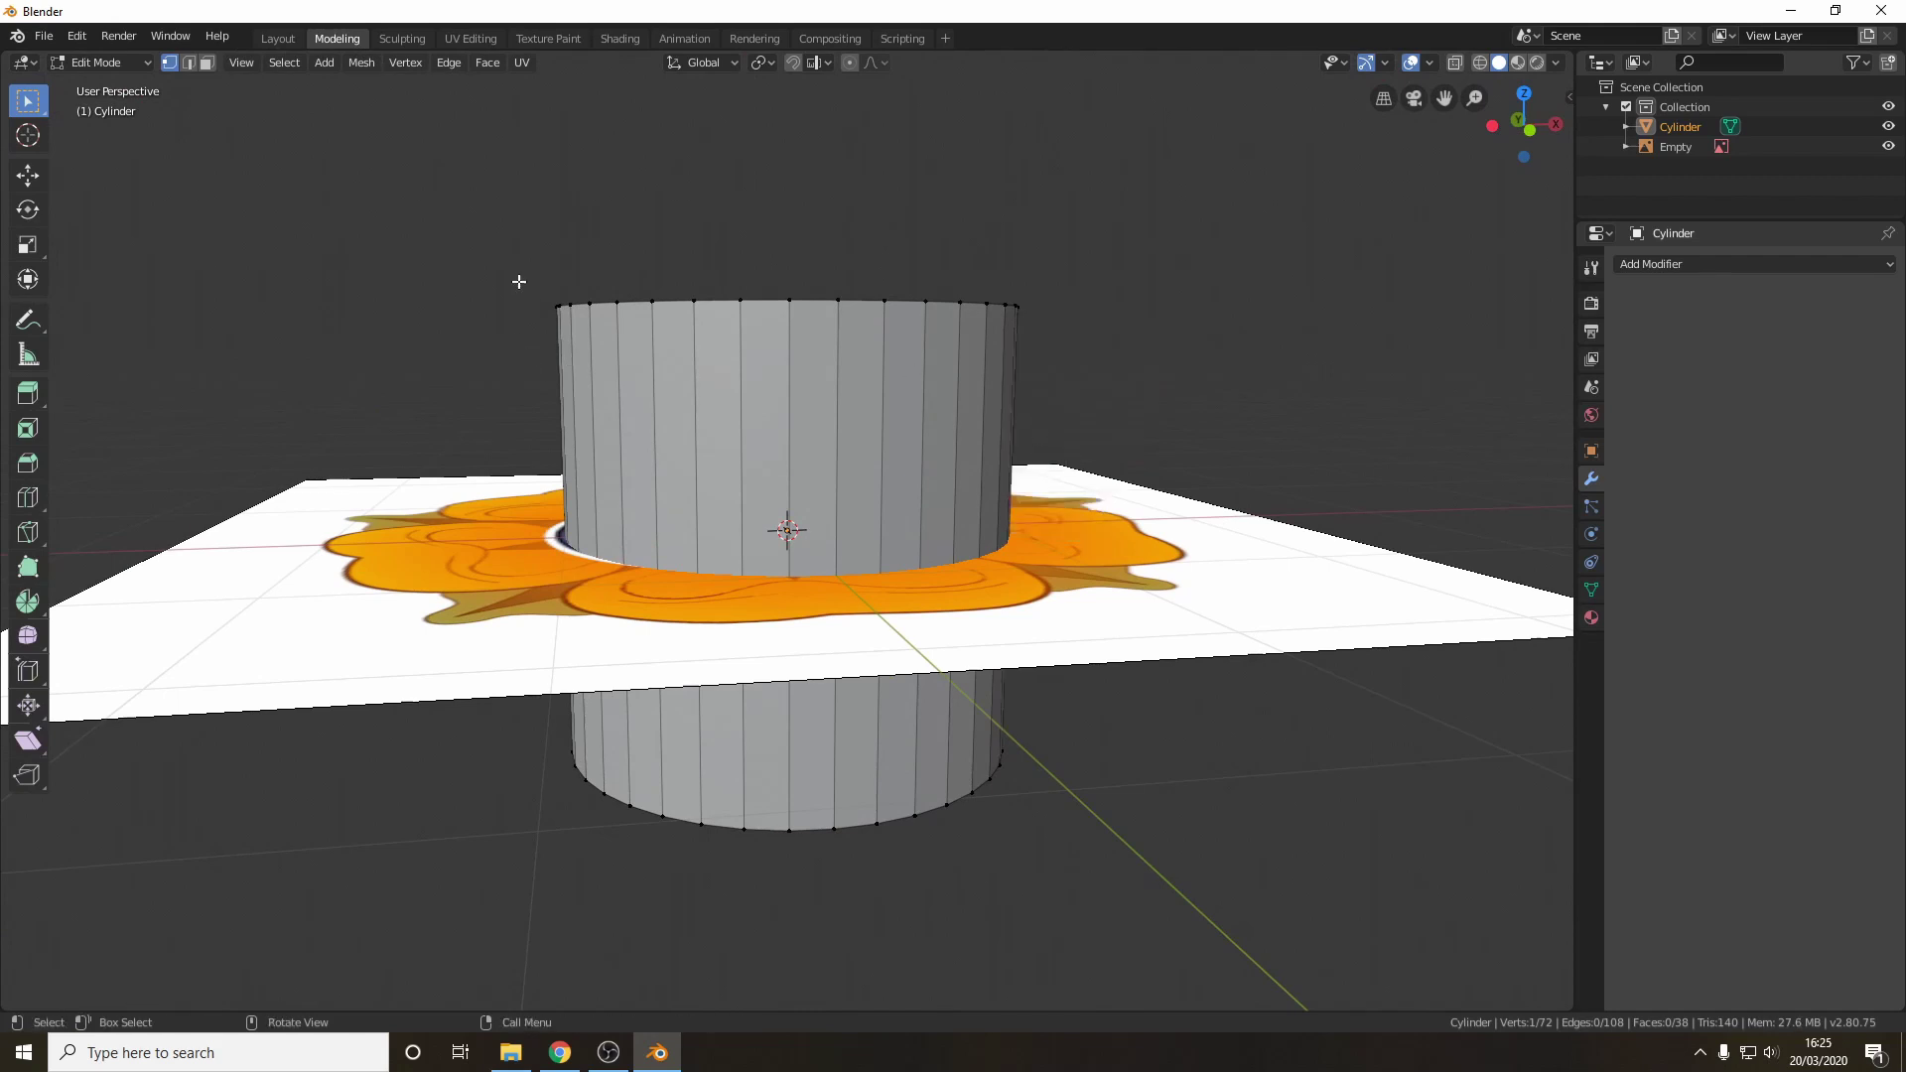
# - Box-select around the entire cylinder in solid shading with vertex select mode
pyautogui.moveTo(533, 278); pyautogui.dragTo(468, 325, button='middle')
pyautogui.scroll(-3, 476, 337)
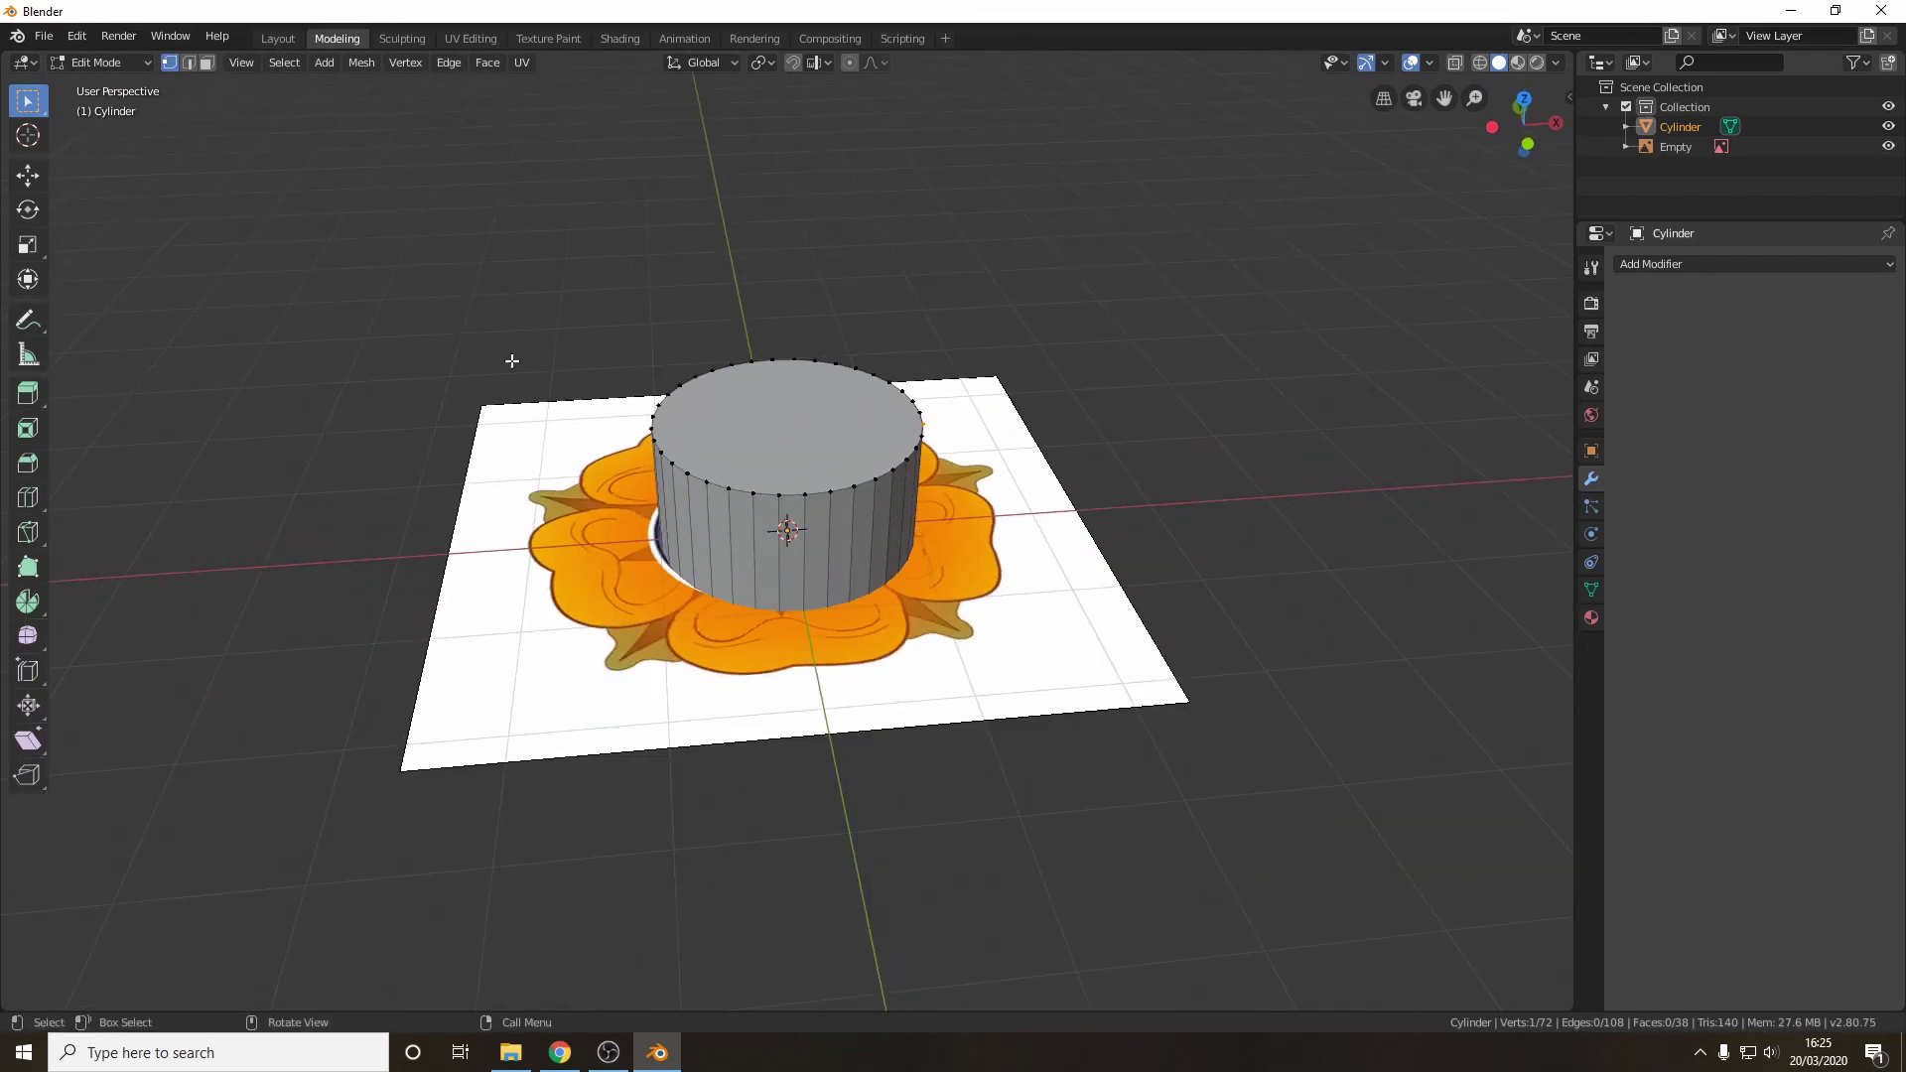
pyautogui.press('b')
pyautogui.moveTo(409, 282); pyautogui.dragTo(1297, 959)
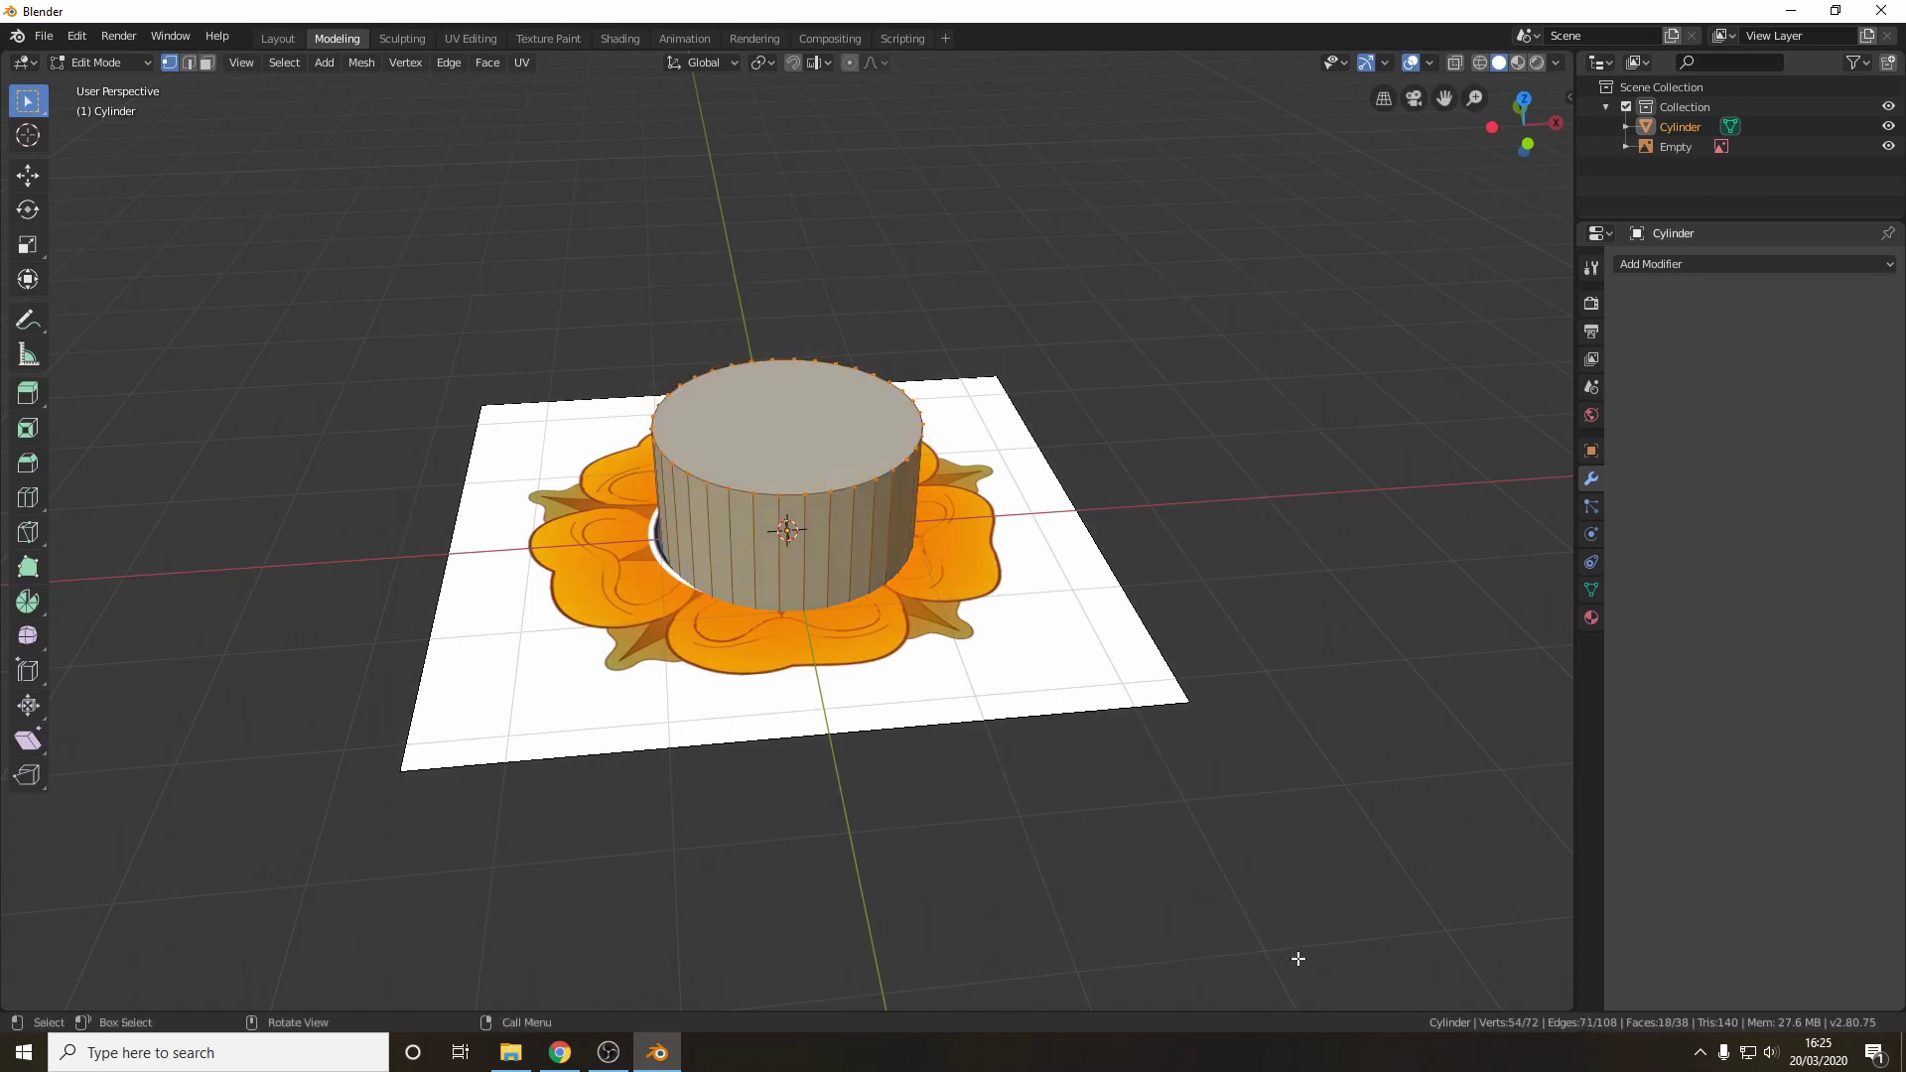
# - Try moving the box-selected cylinder vertices away from the crest image, undo the move and clear the selection
pyautogui.moveTo(1398, 728); pyautogui.dragTo(1230, 621, button='middle')
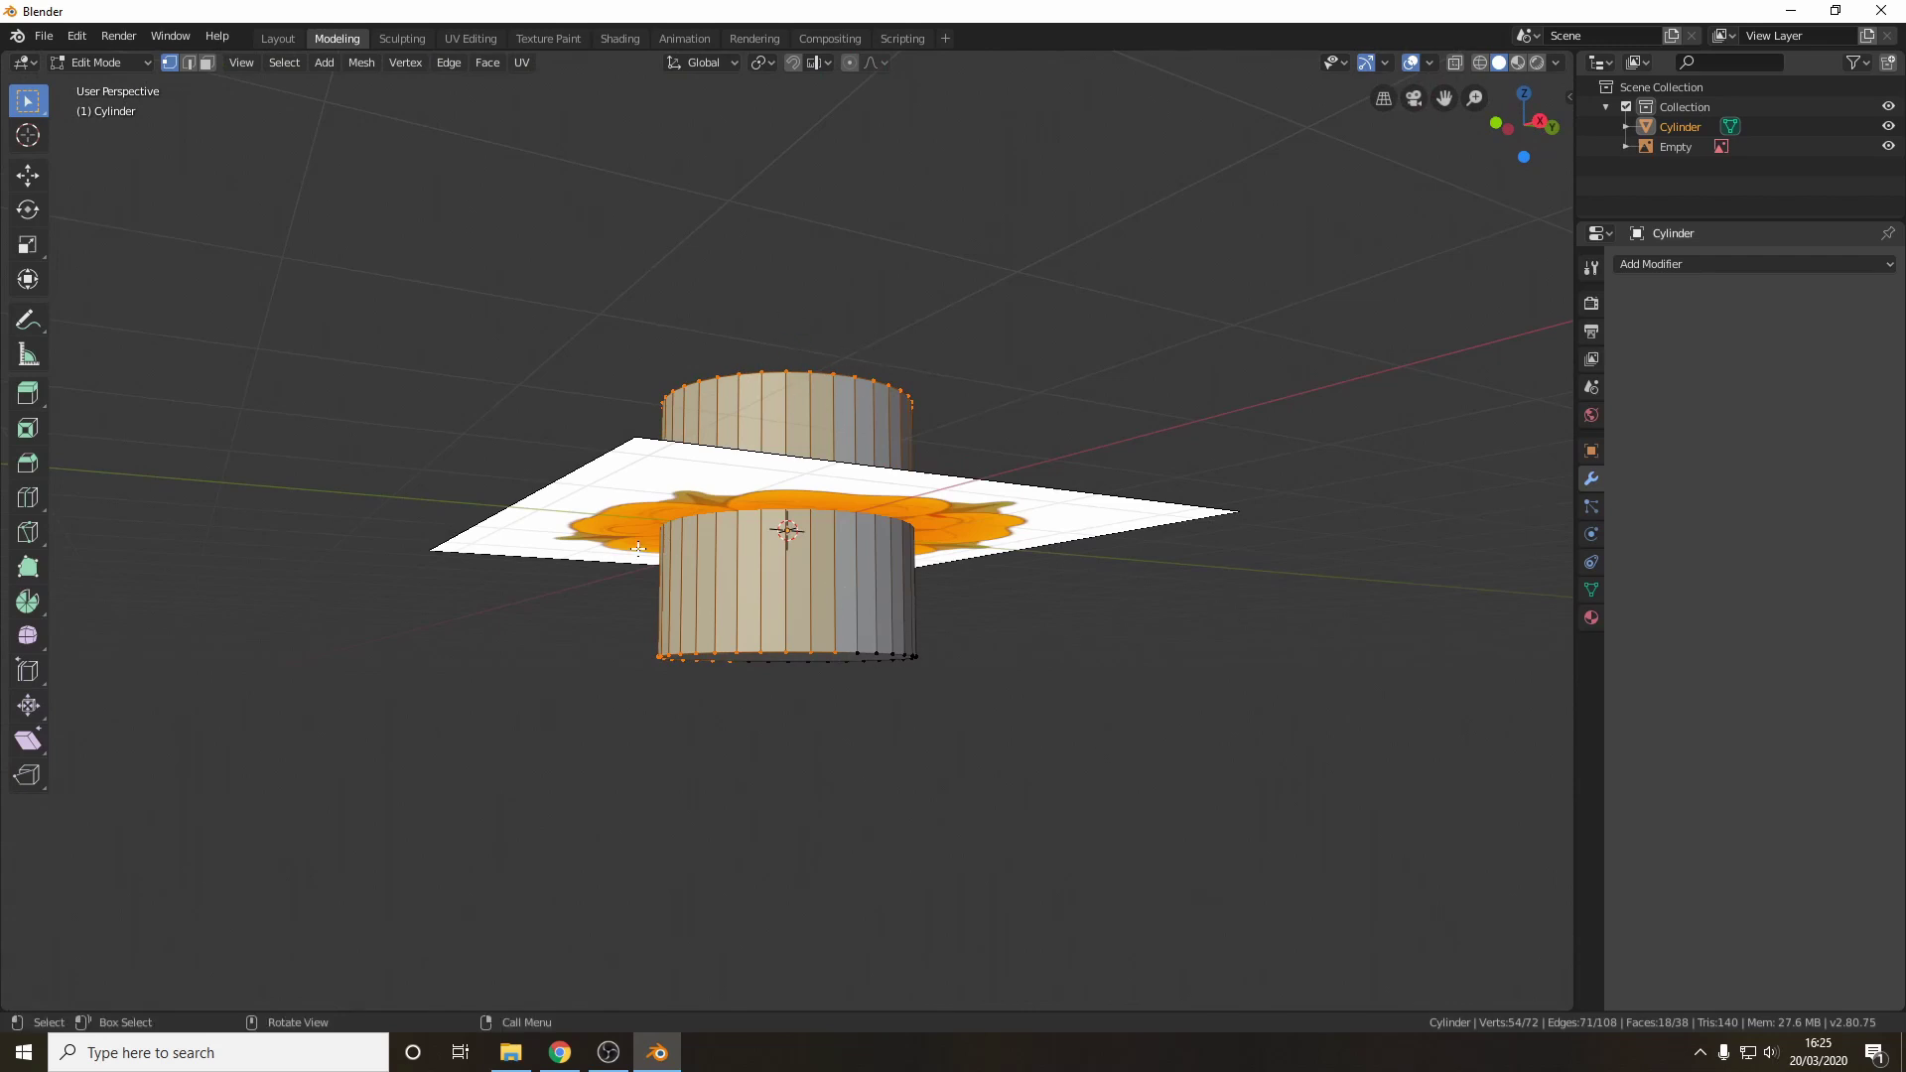
pyautogui.press('g')
pyautogui.click(259, 331)
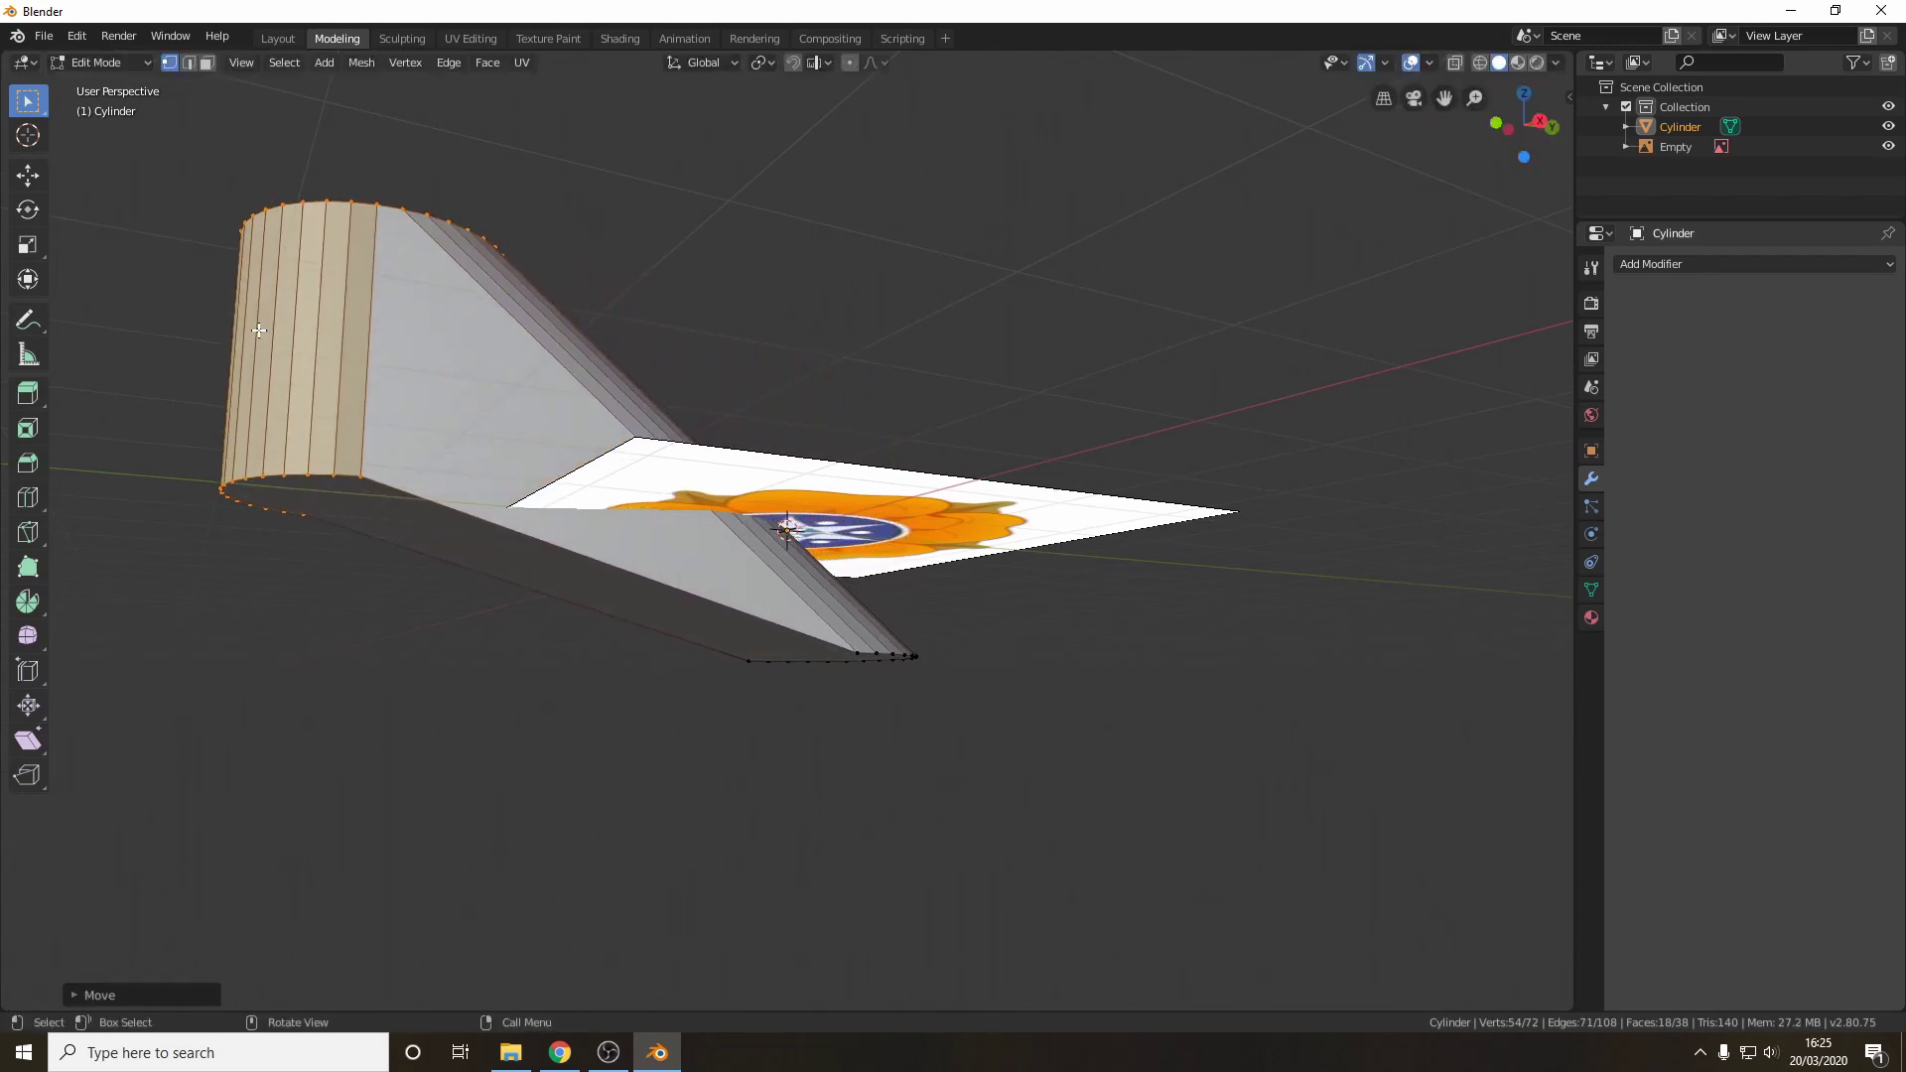
pyautogui.moveTo(1000, 816); pyautogui.dragTo(1055, 821, button='middle')
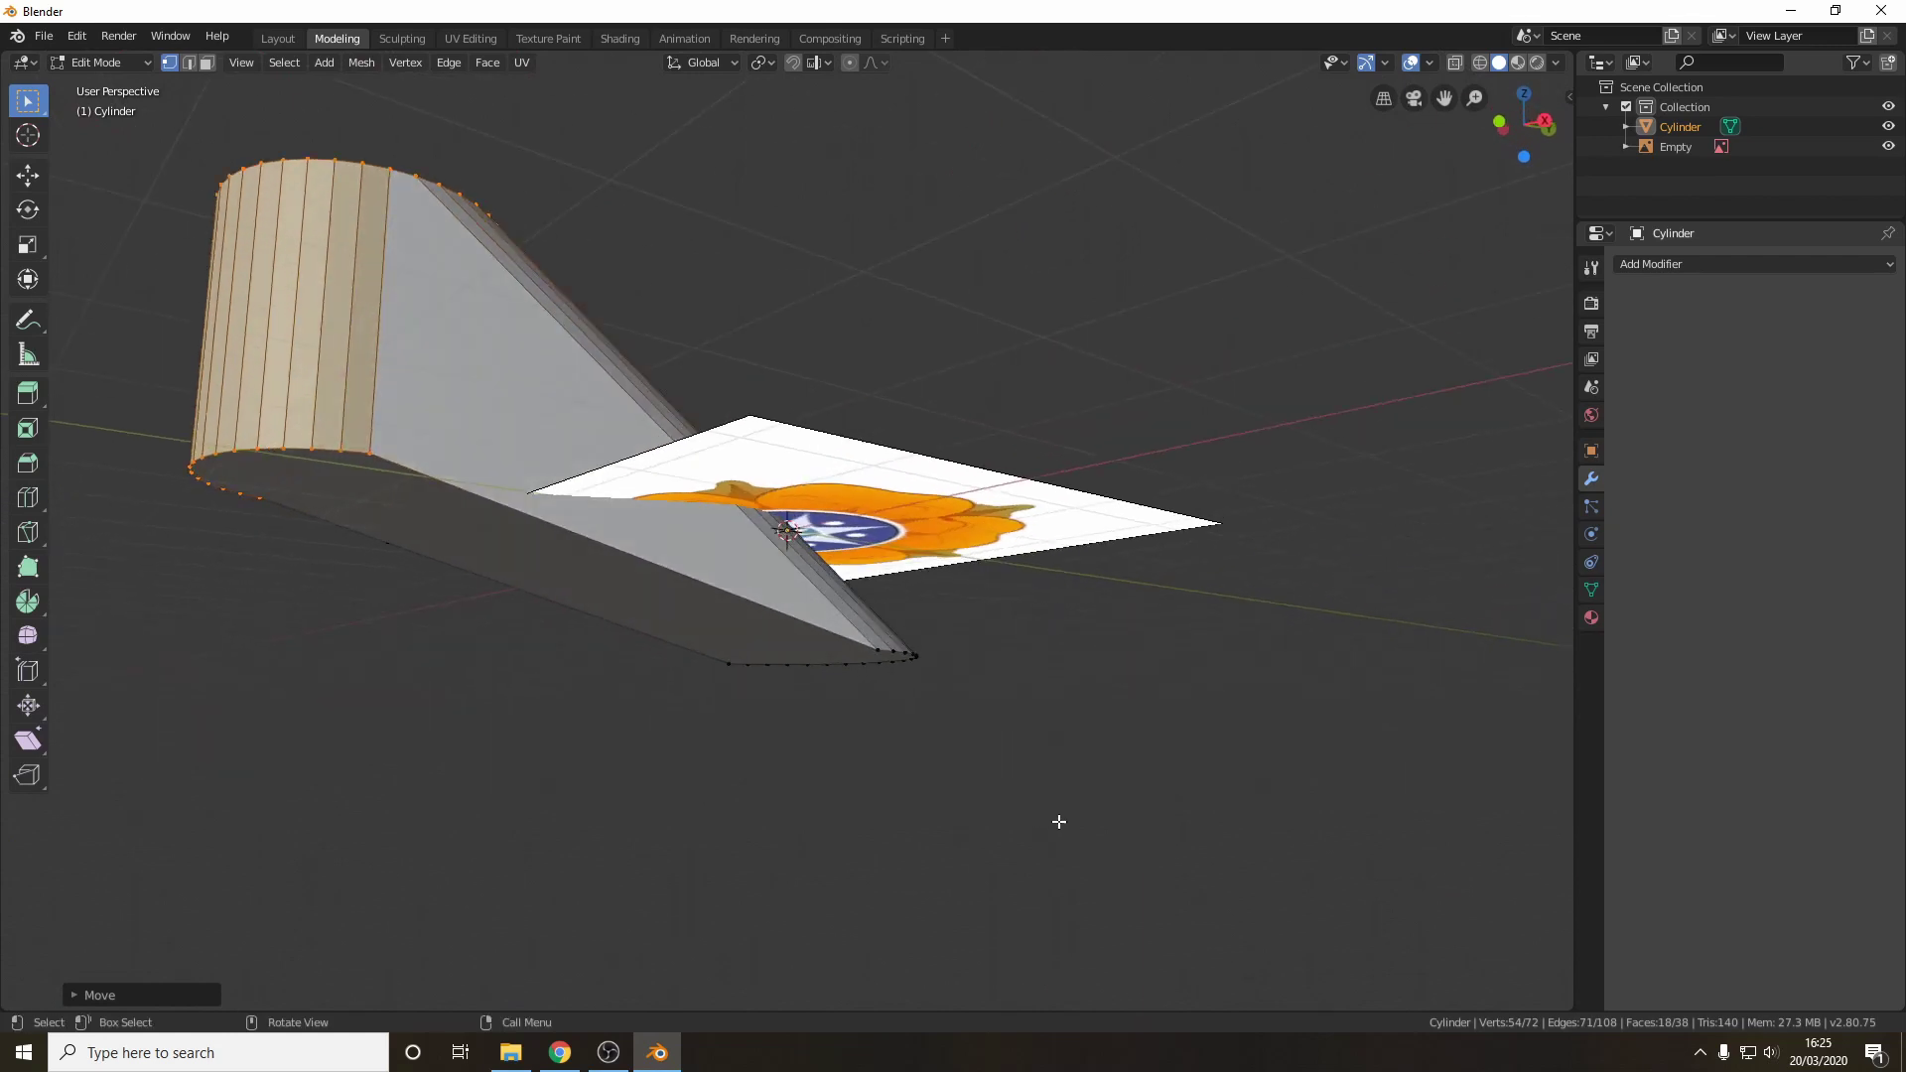
pyautogui.hotkey('ctrl', 'z')
pyautogui.click(489, 426)
pyautogui.moveTo(489, 425); pyautogui.dragTo(564, 523, button='middle')
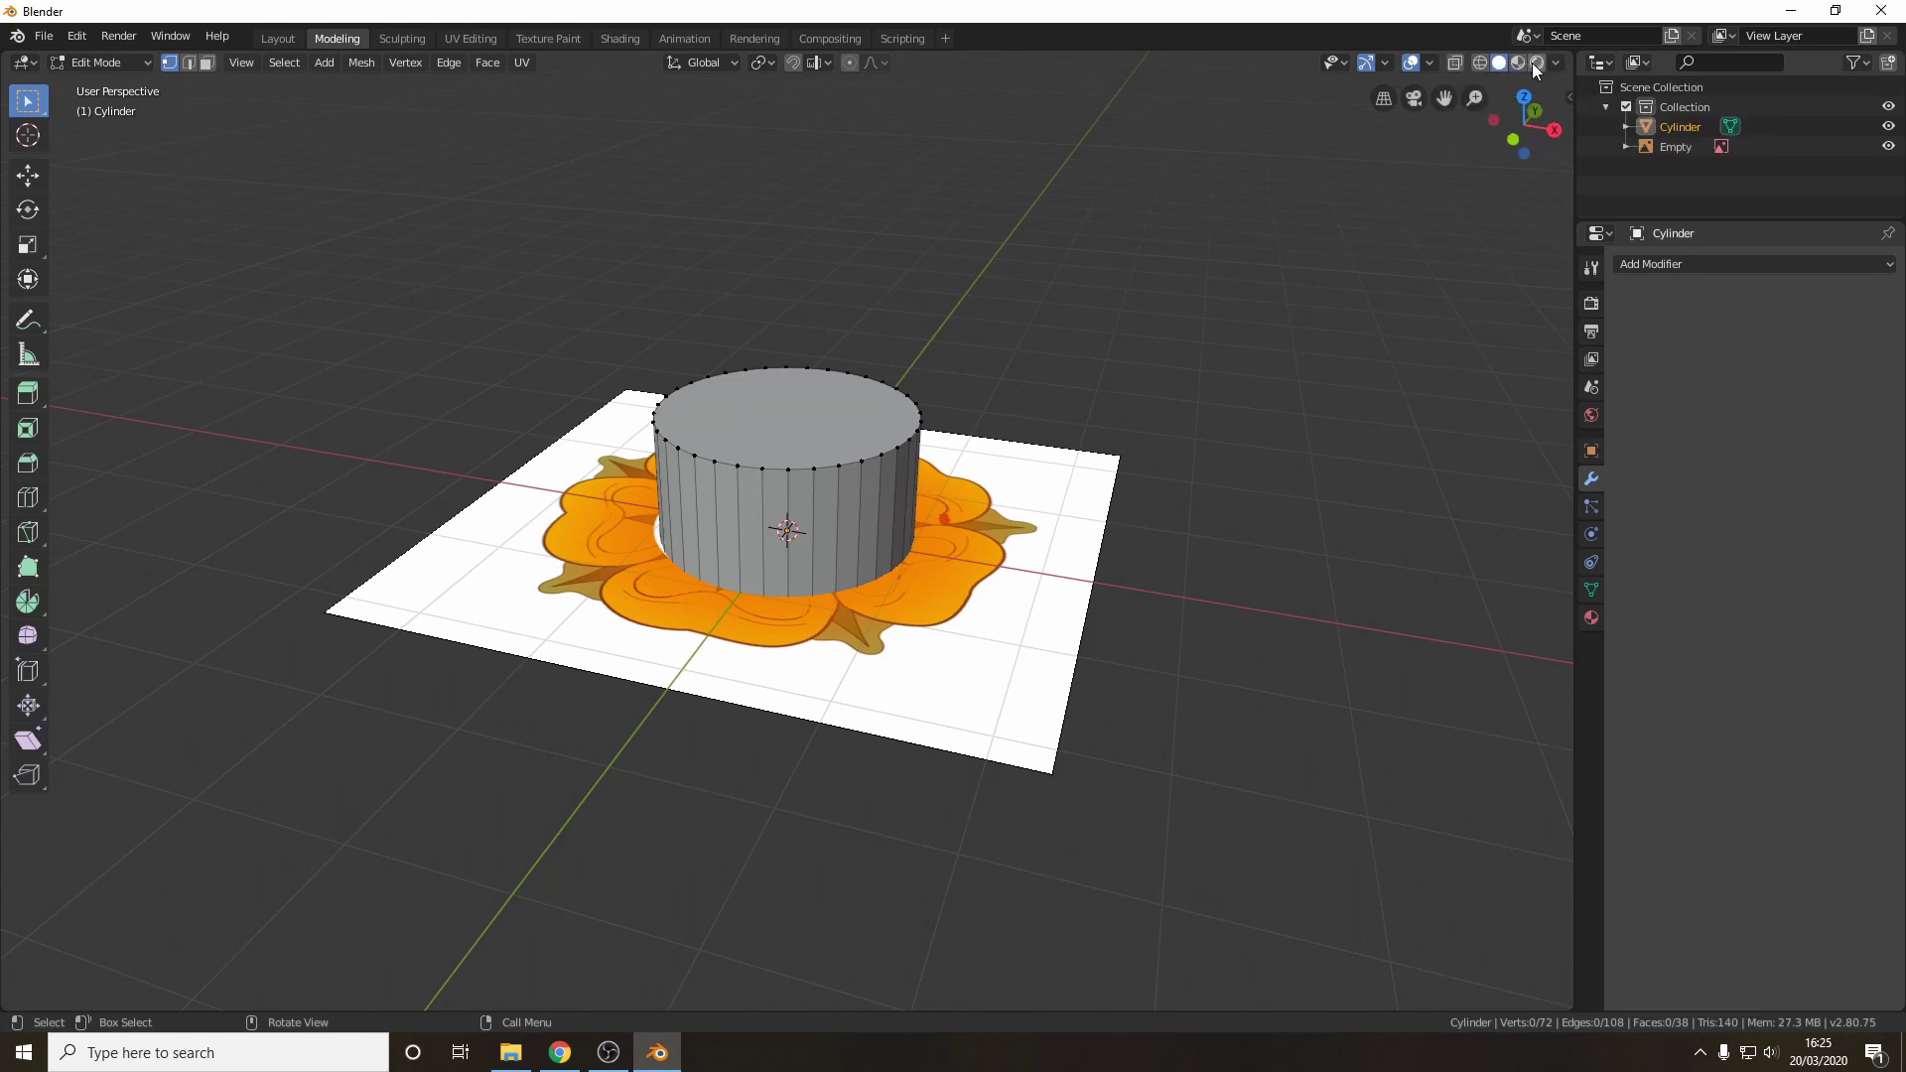
# - Switch the viewport to wireframe shading and box-select all of the cylinder's vertices
pyautogui.click(1481, 62)
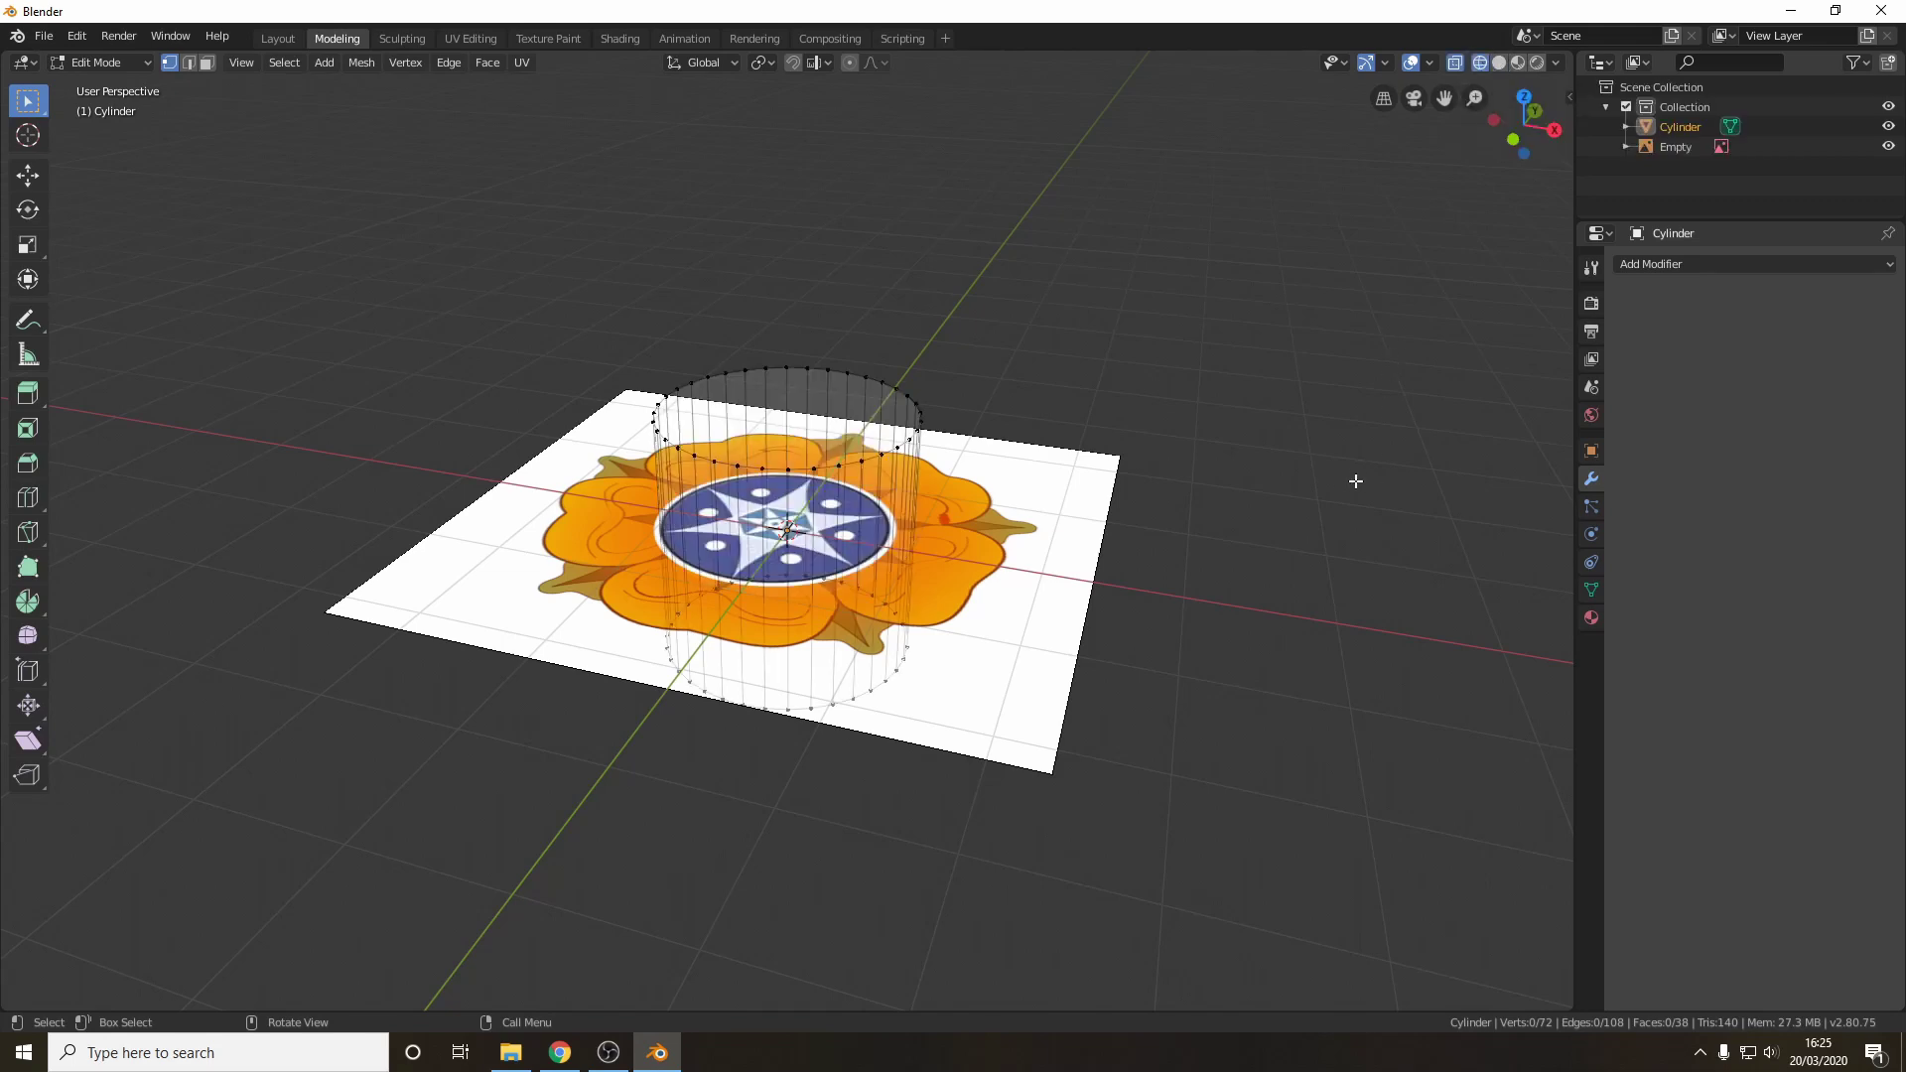
pyautogui.moveTo(1353, 476)
pyautogui.mouseDown(button='middle')
pyautogui.moveTo(1078, 414)
pyautogui.moveTo(1098, 340)
pyautogui.moveTo(1247, 391)
pyautogui.moveTo(838, 438)
pyautogui.moveTo(1222, 421)
pyautogui.moveTo(1186, 440)
pyautogui.mouseUp(button='middle')
pyautogui.scroll(-2, 929, 413)
pyautogui.moveTo(999, 396); pyautogui.dragTo(977, 481, button='middle')
pyautogui.scroll(4, 927, 414)
pyautogui.scroll(-2, 978, 481)
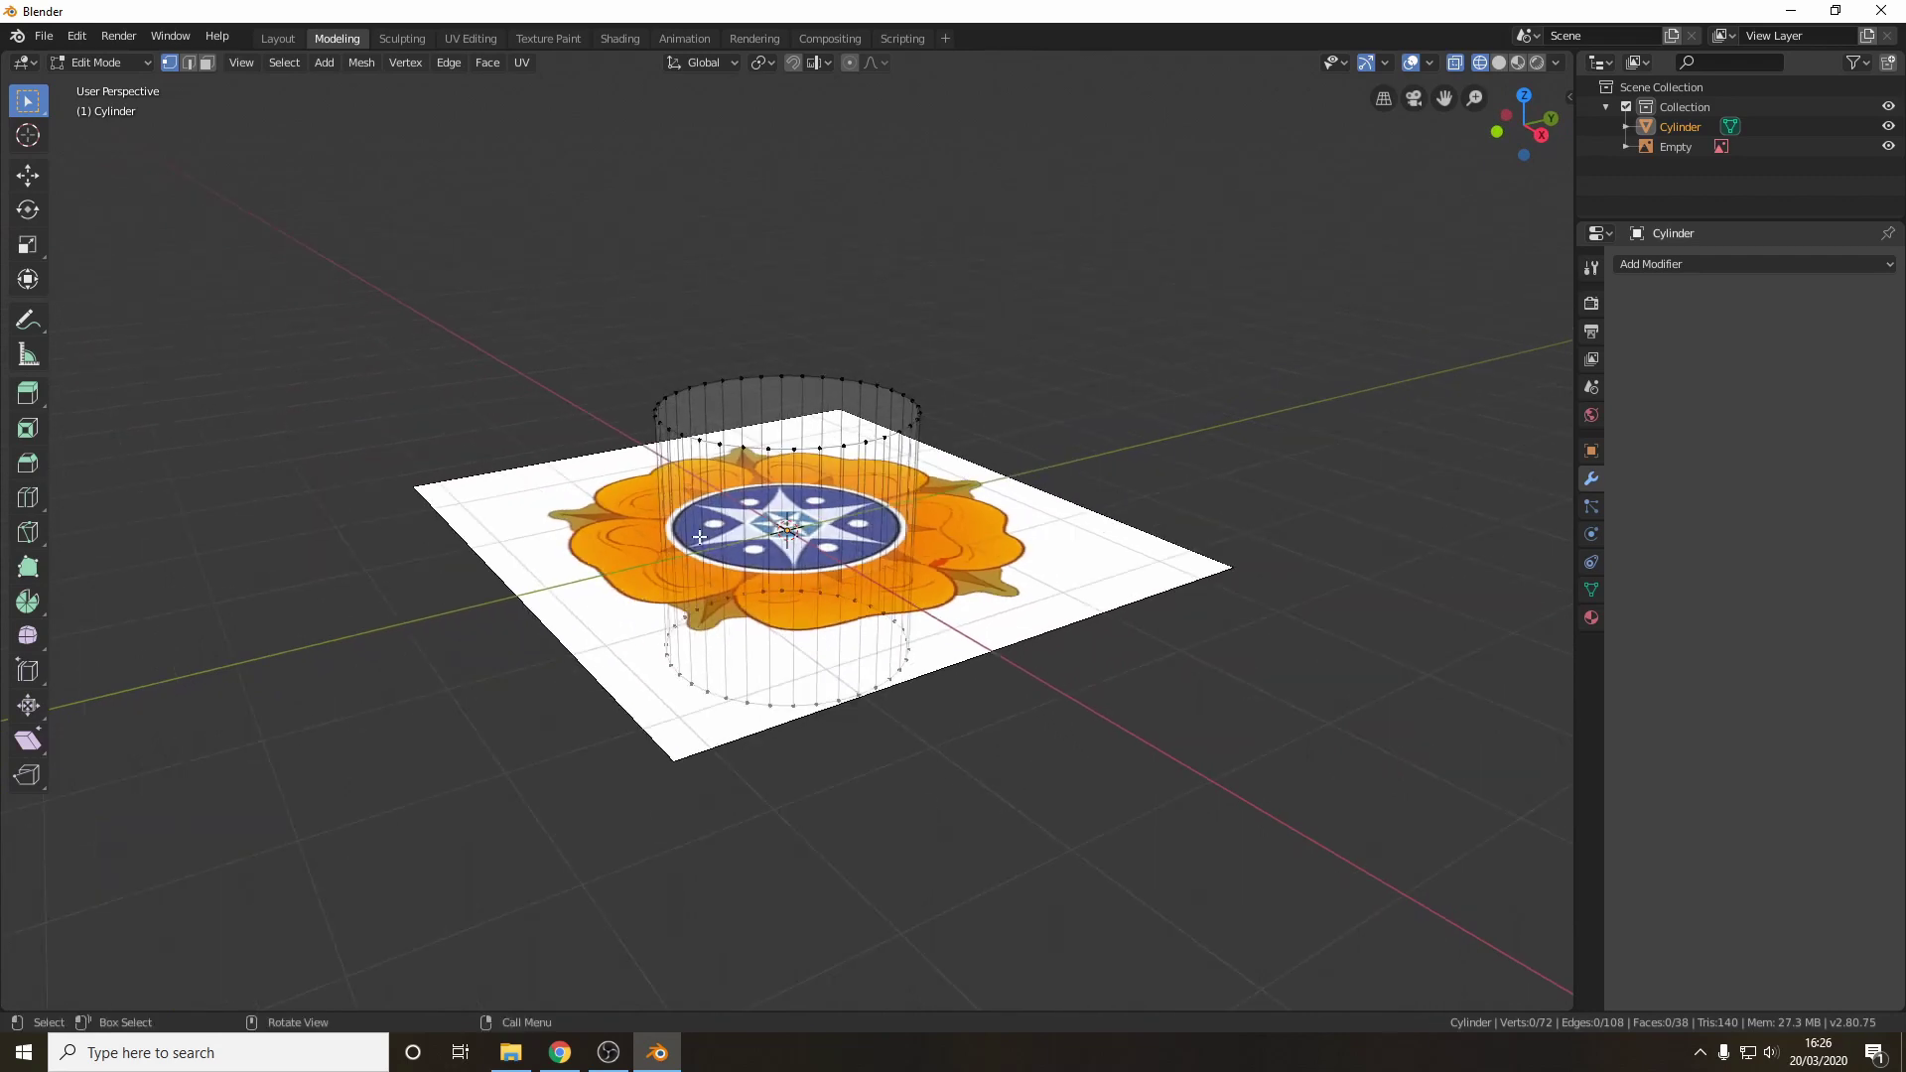
pyautogui.moveTo(389, 264); pyautogui.dragTo(1245, 937)
pyautogui.moveTo(1246, 937); pyautogui.dragTo(1379, 944, button='middle')
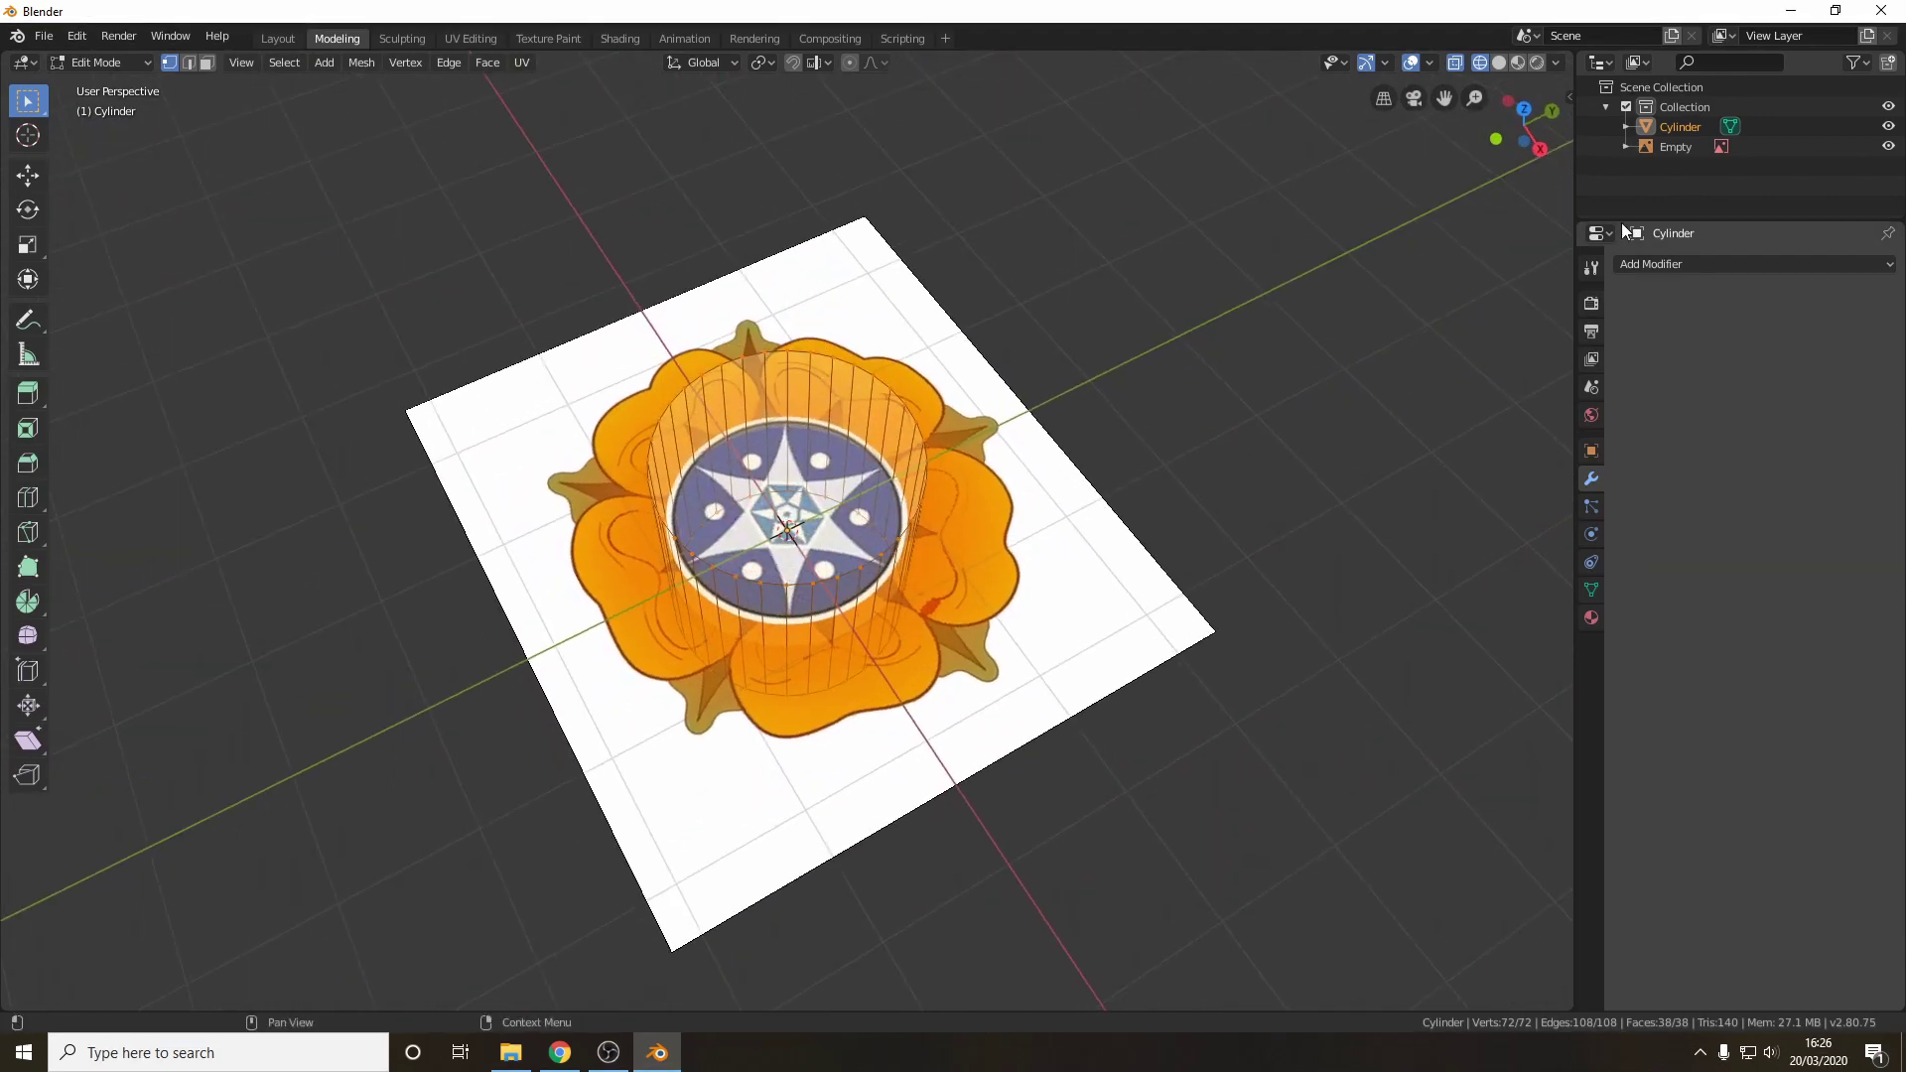
# - From the top view, move the whole cylinder down over the crest's bottom petal
pyautogui.click(1525, 110)
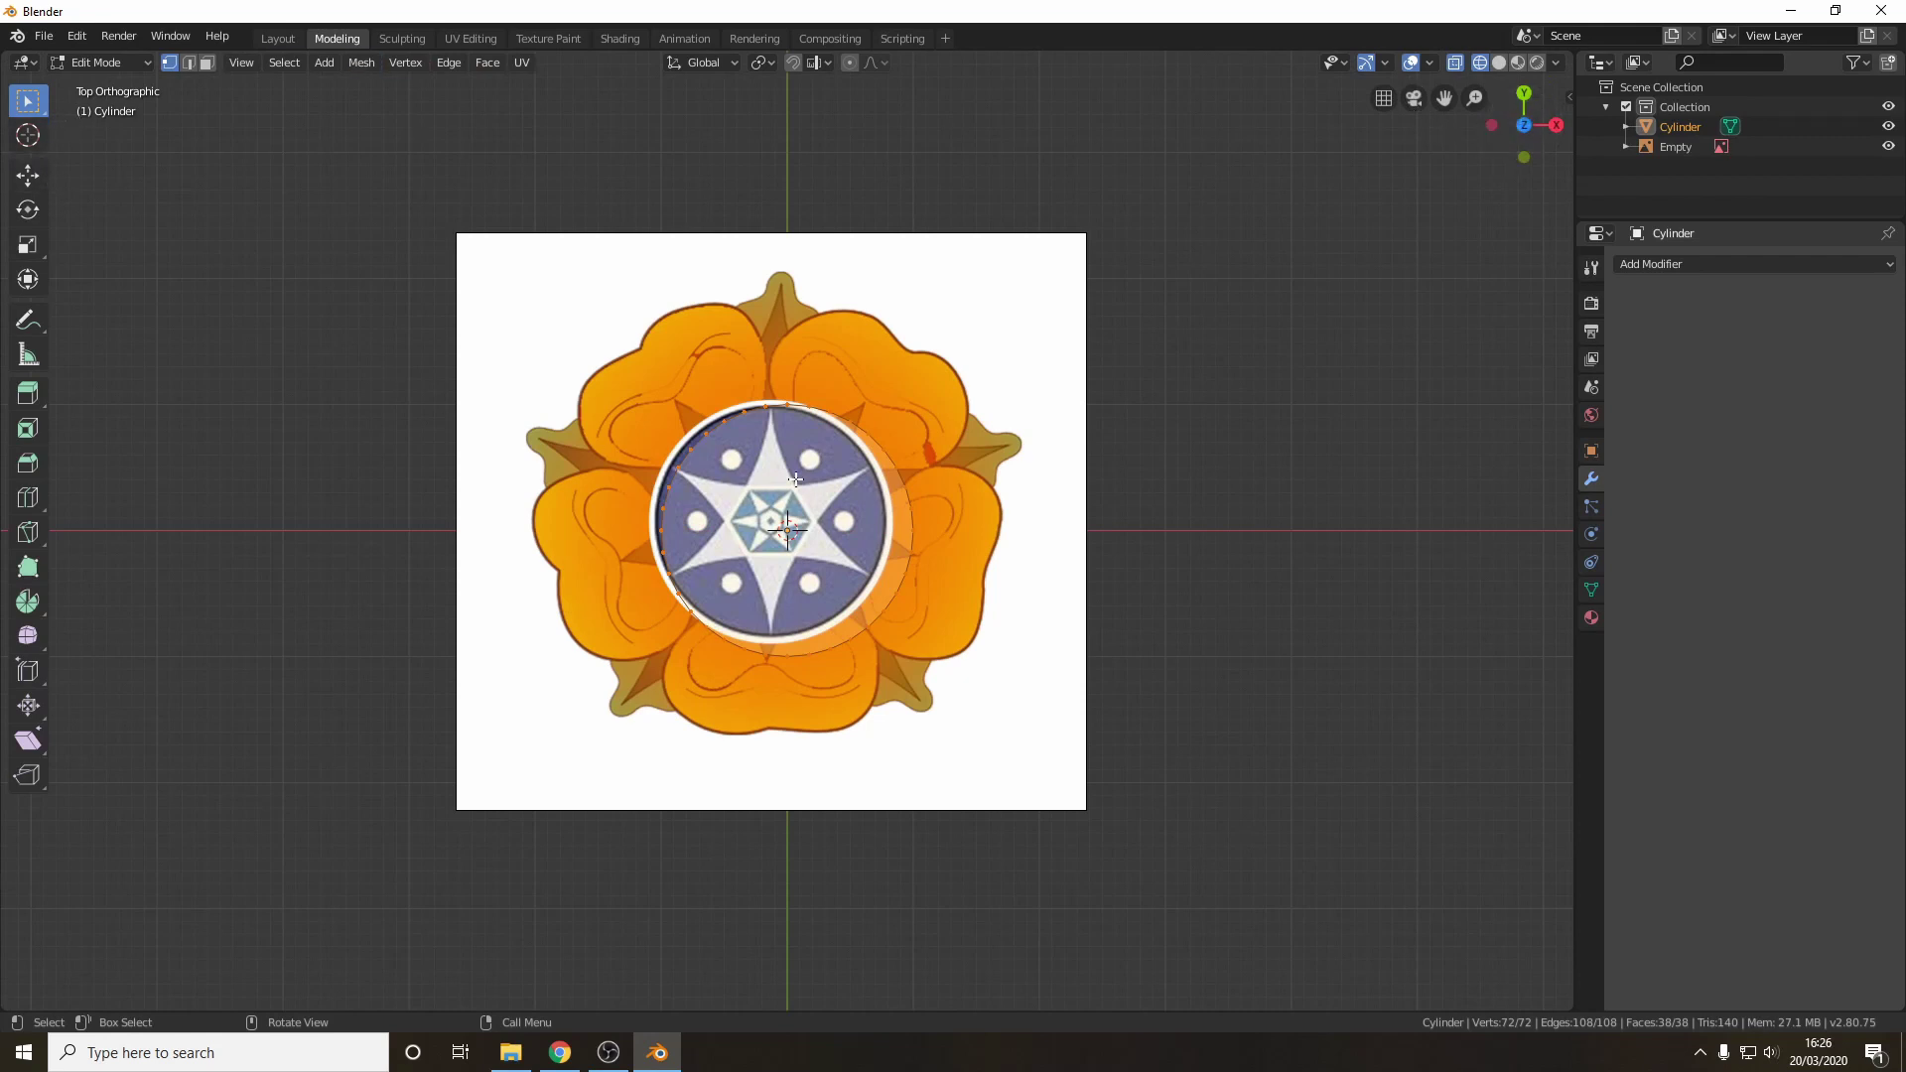
pyautogui.scroll(3, 787, 528)
pyautogui.press('g')
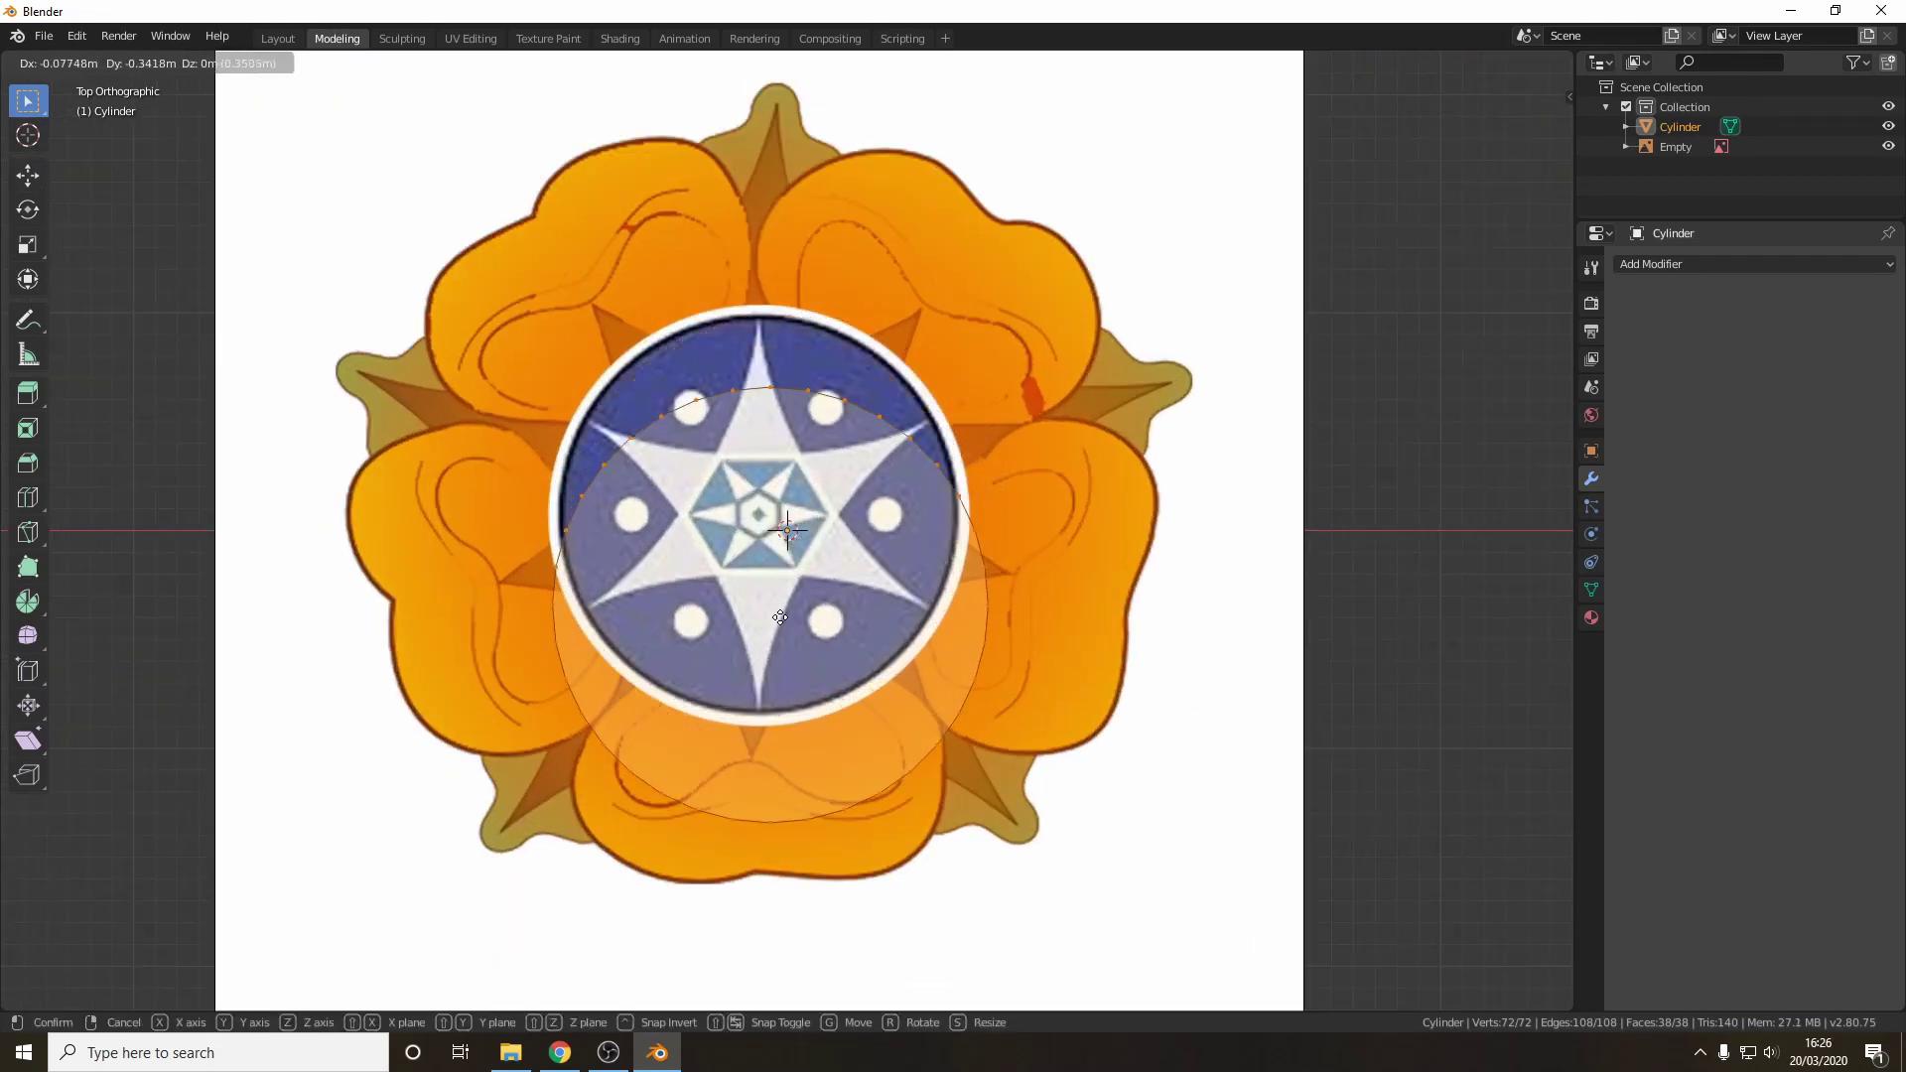
pyautogui.click(769, 762)
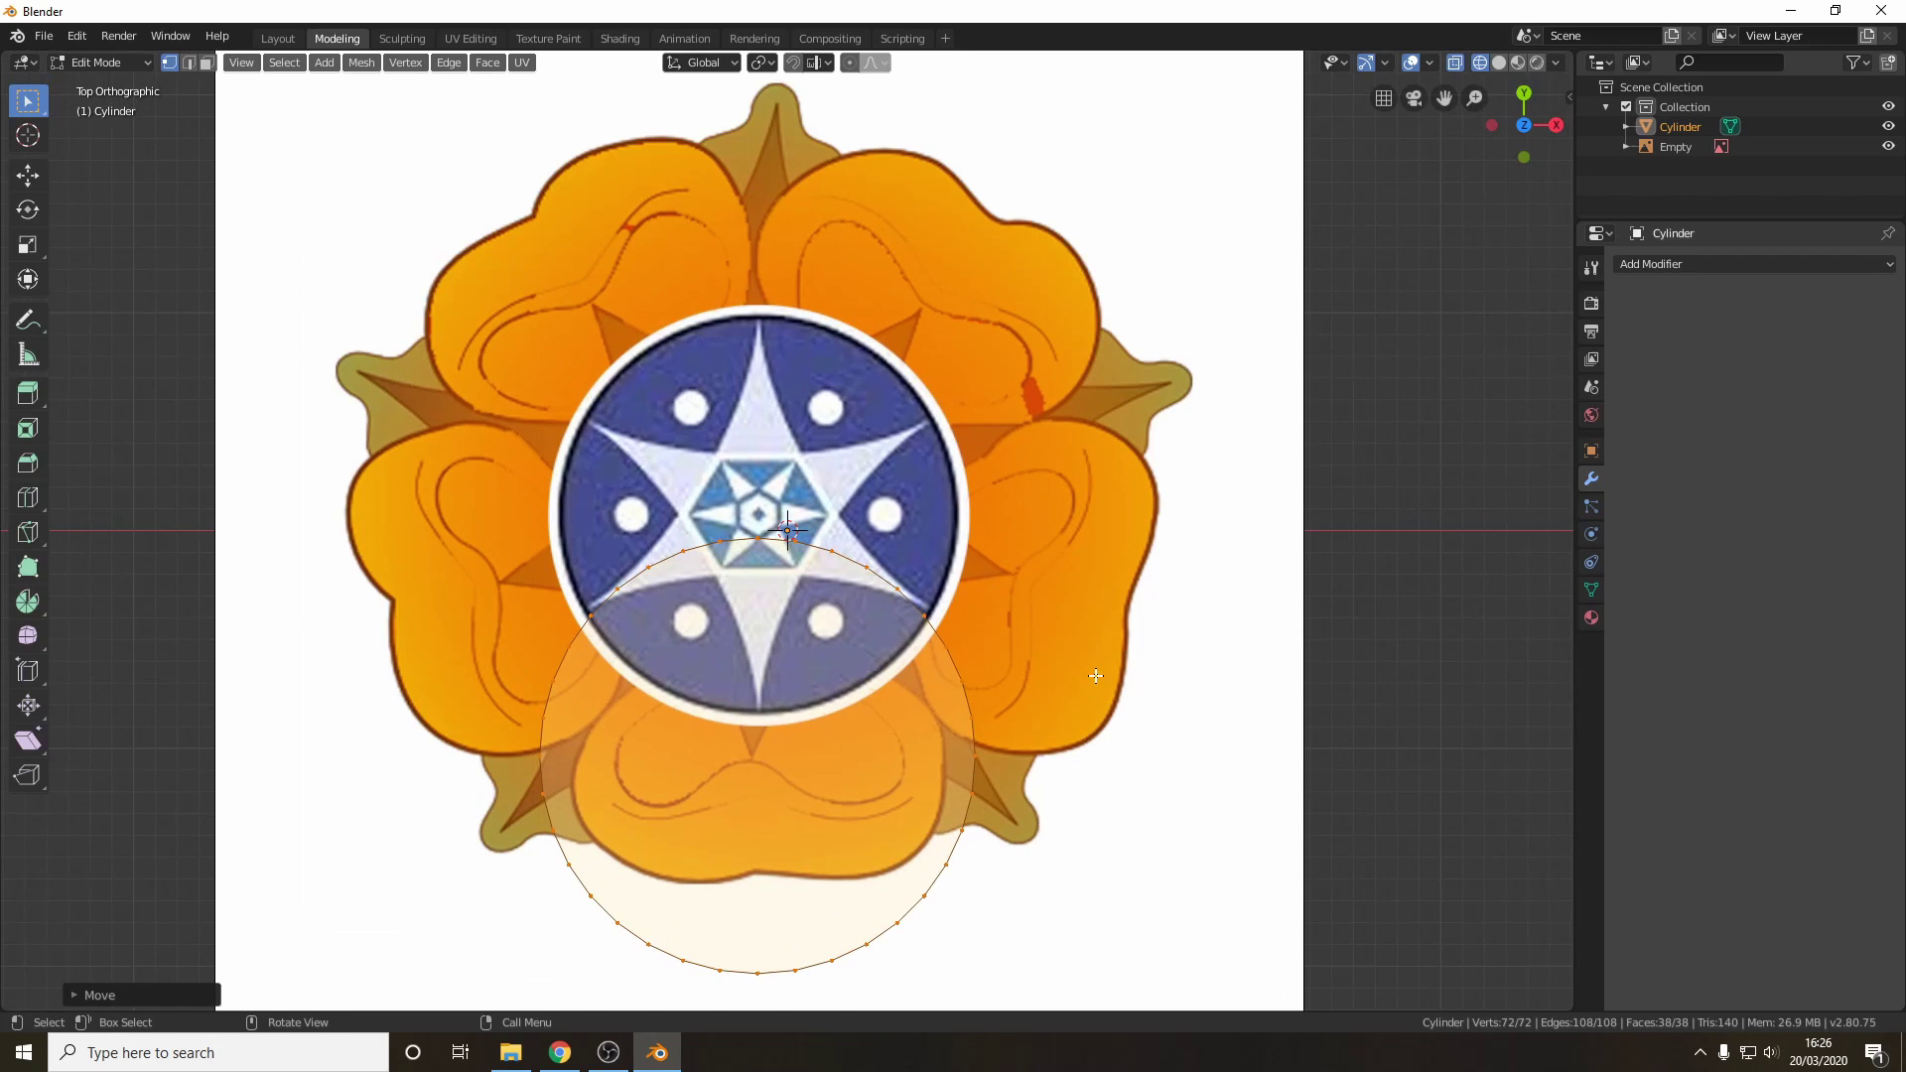
pyautogui.scroll(3, 1096, 676)
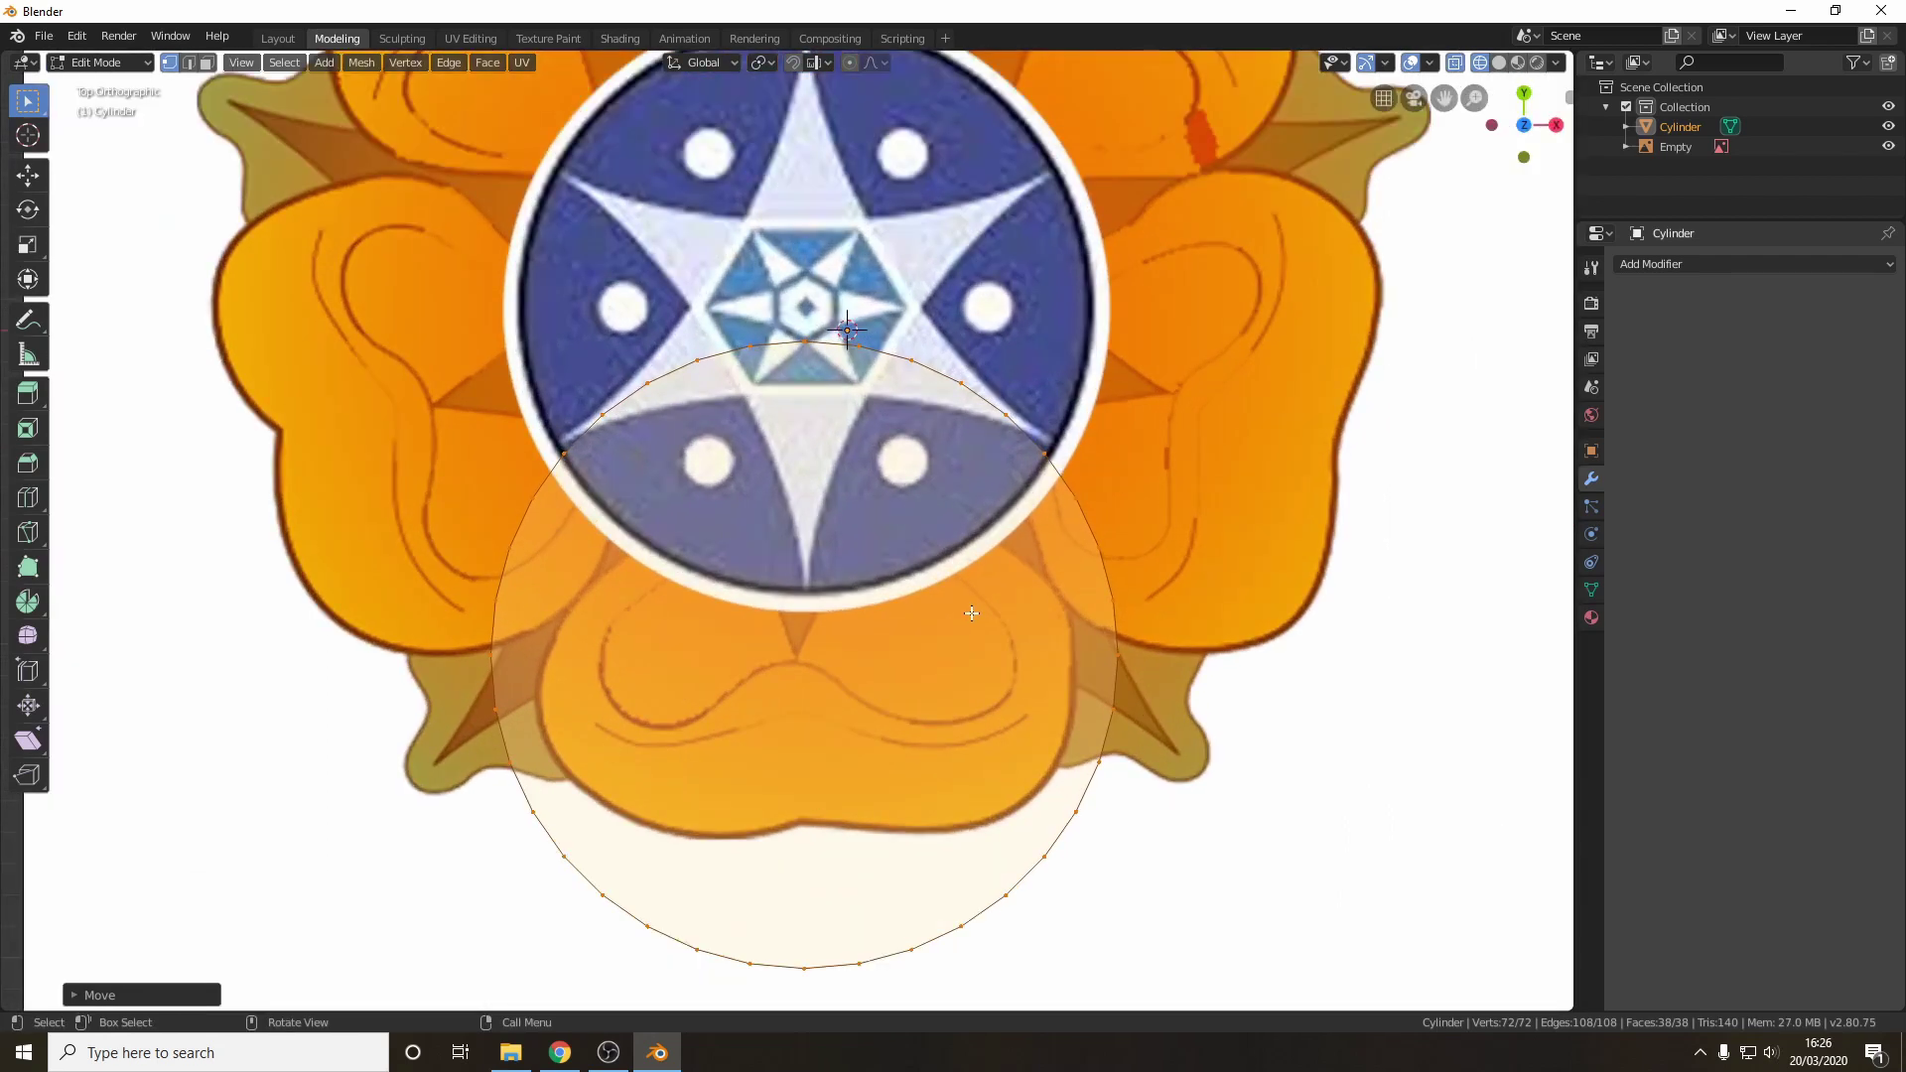
pyautogui.scroll(-1, 1136, 555)
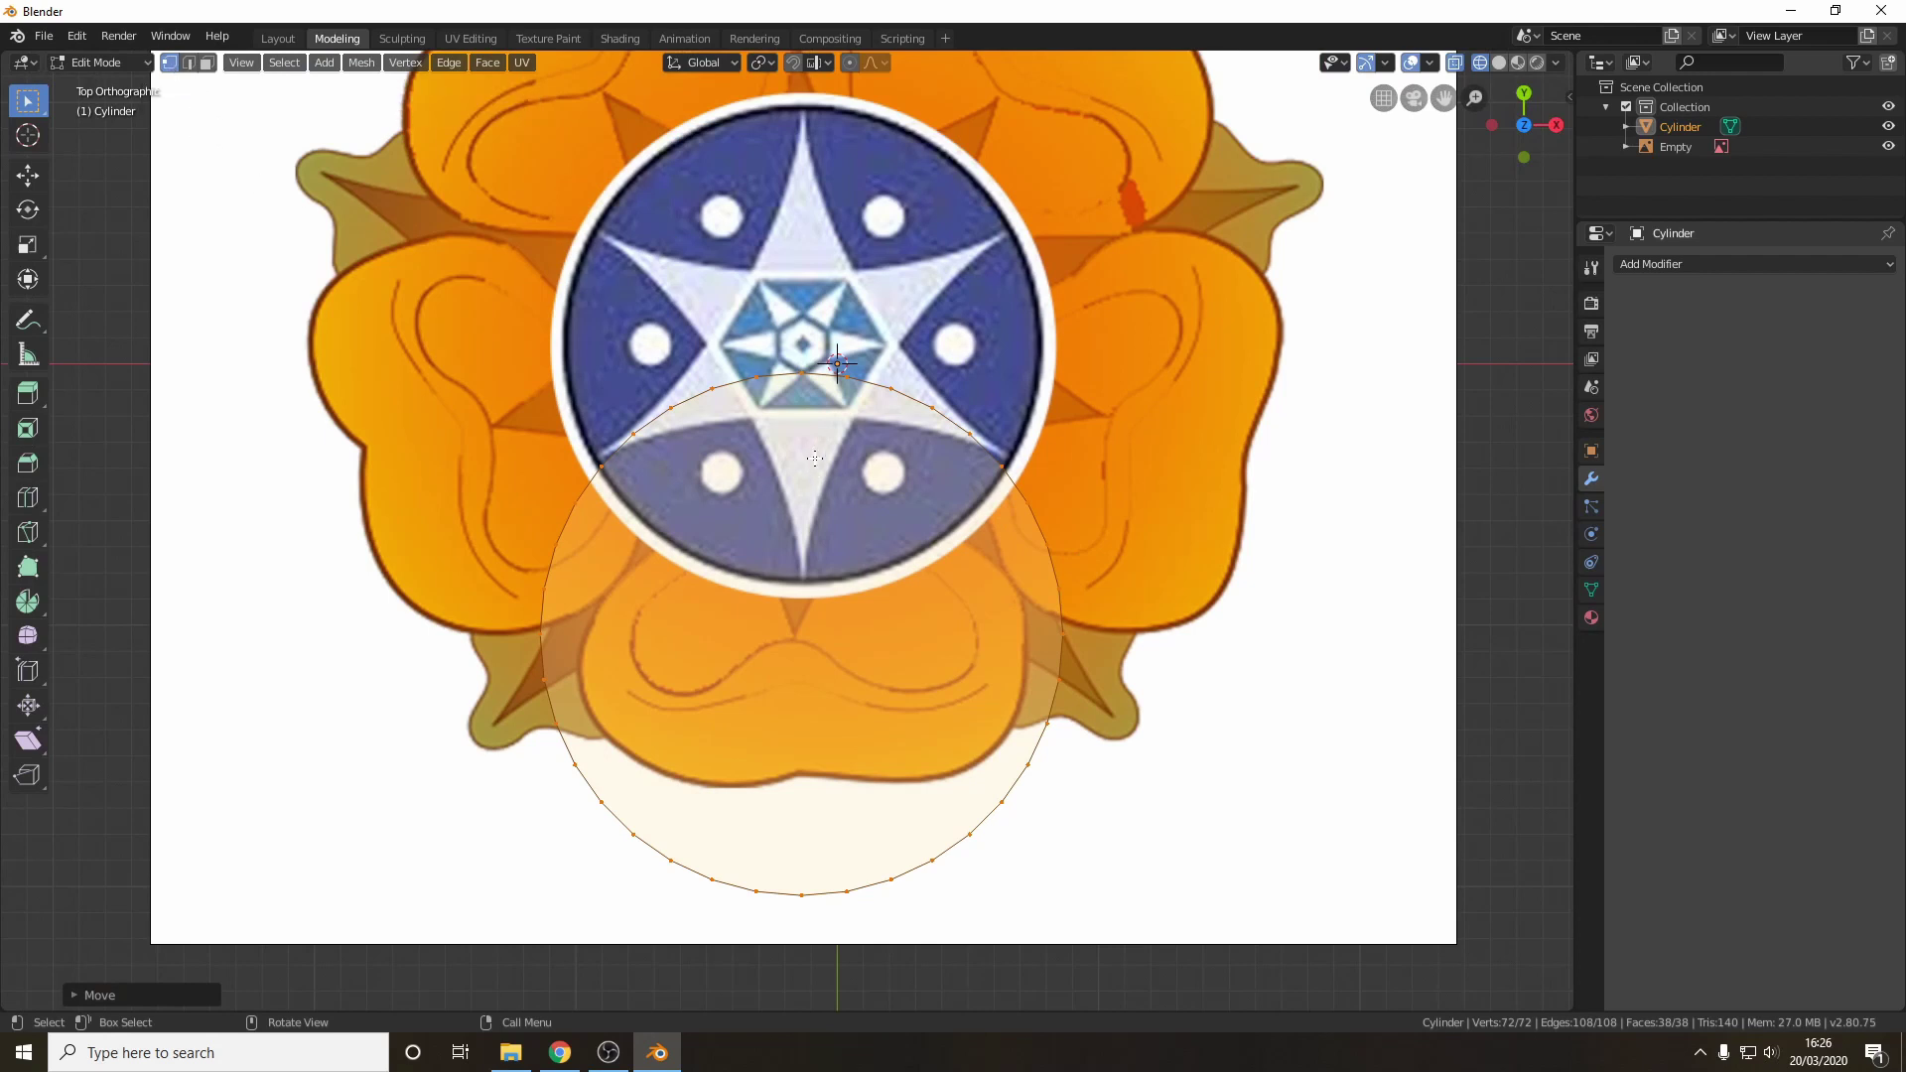
# - Compare picking a single vertex with box-selecting at the cylinder's lowest rim point, checking both from an orbited view
pyautogui.click(789, 354)
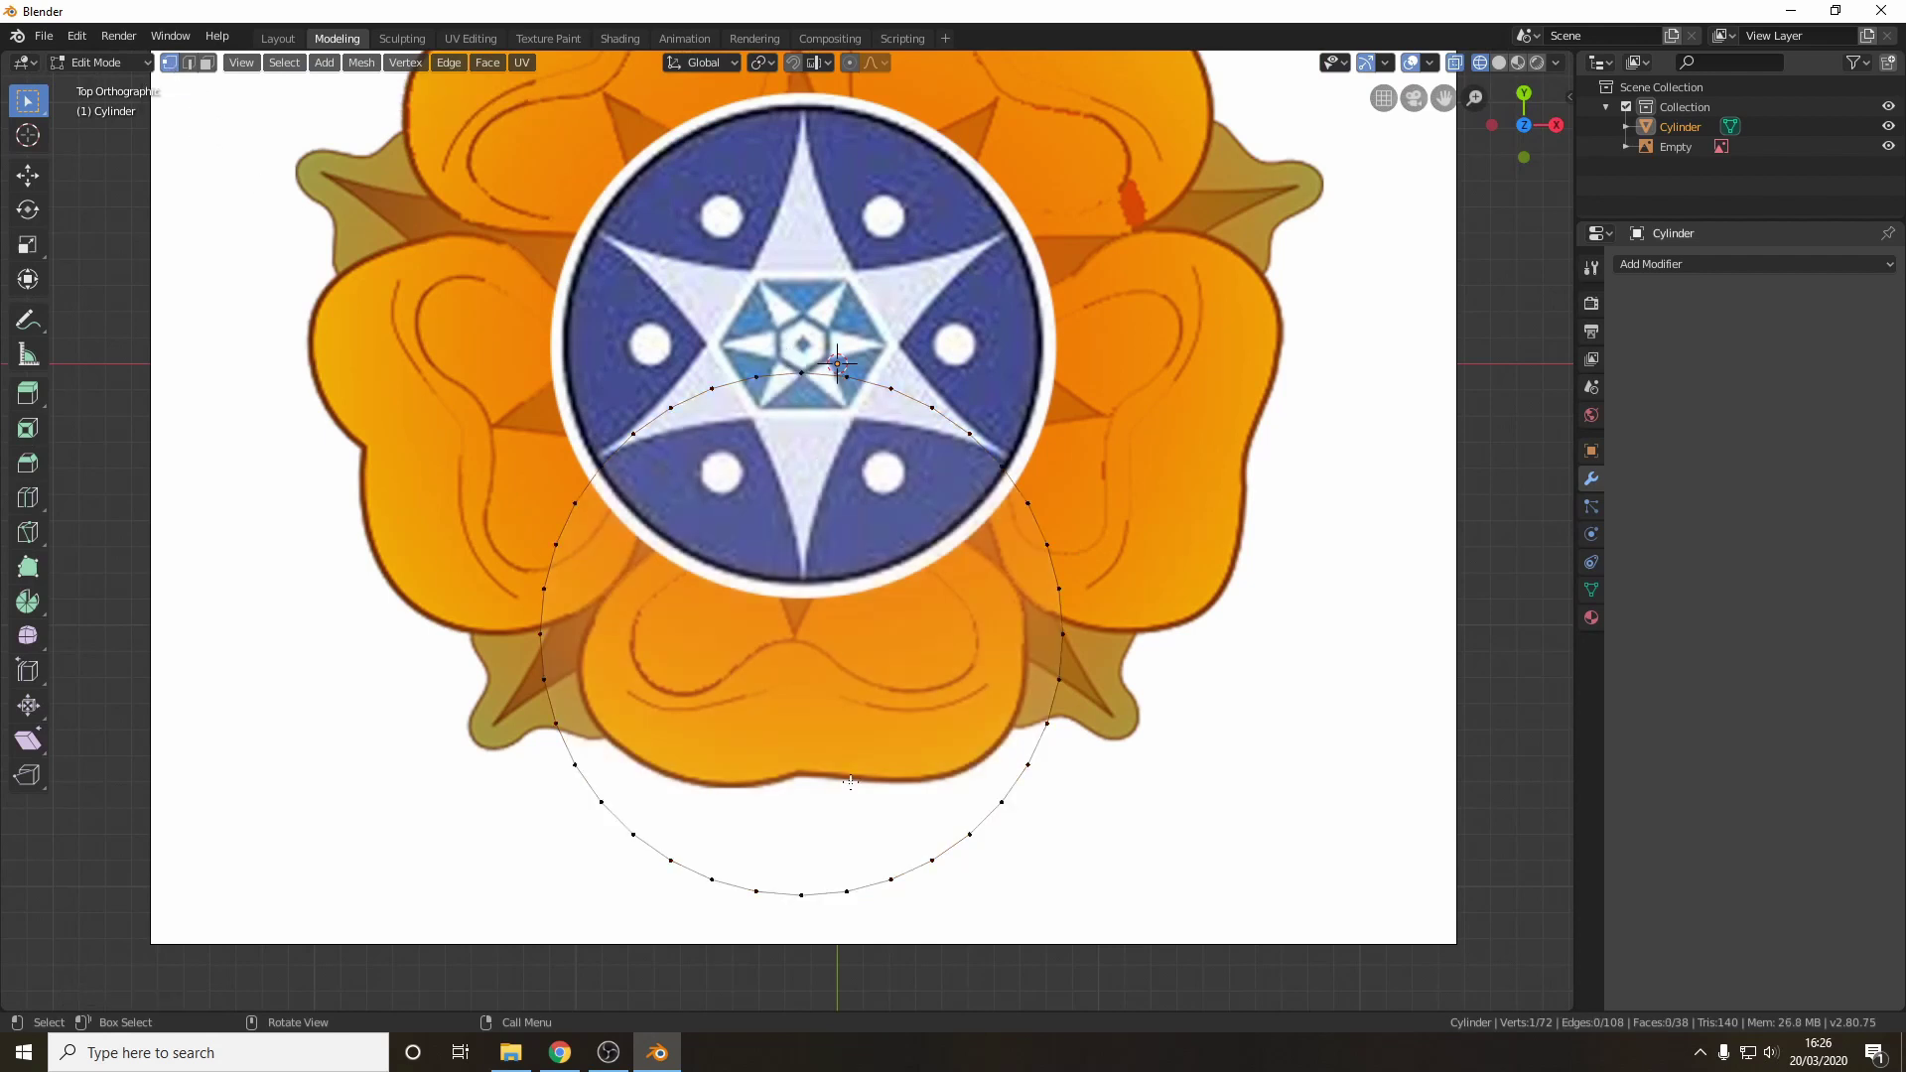
pyautogui.keyDown('shift'); pyautogui.click(801, 892); pyautogui.keyUp('shift')
pyautogui.moveTo(1105, 909); pyautogui.dragTo(1101, 865, button='middle')
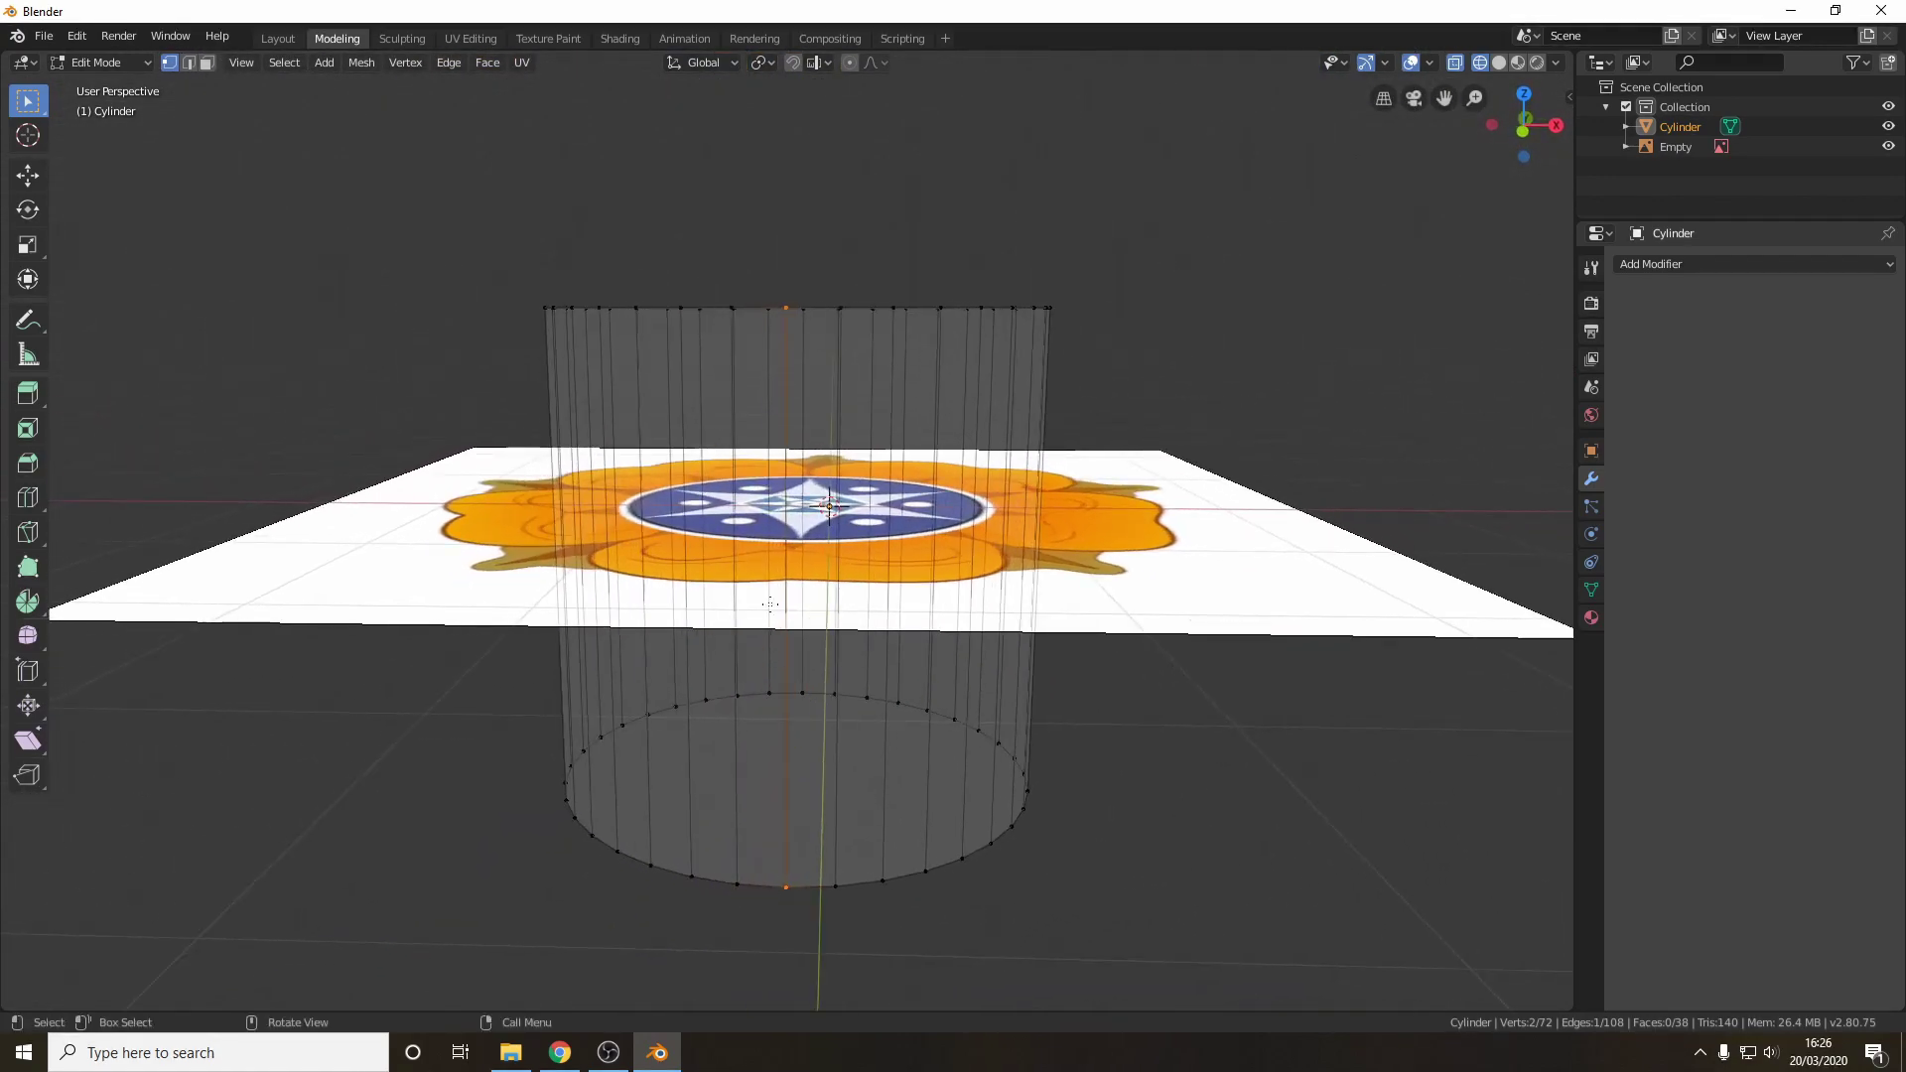
pyautogui.click(1523, 93)
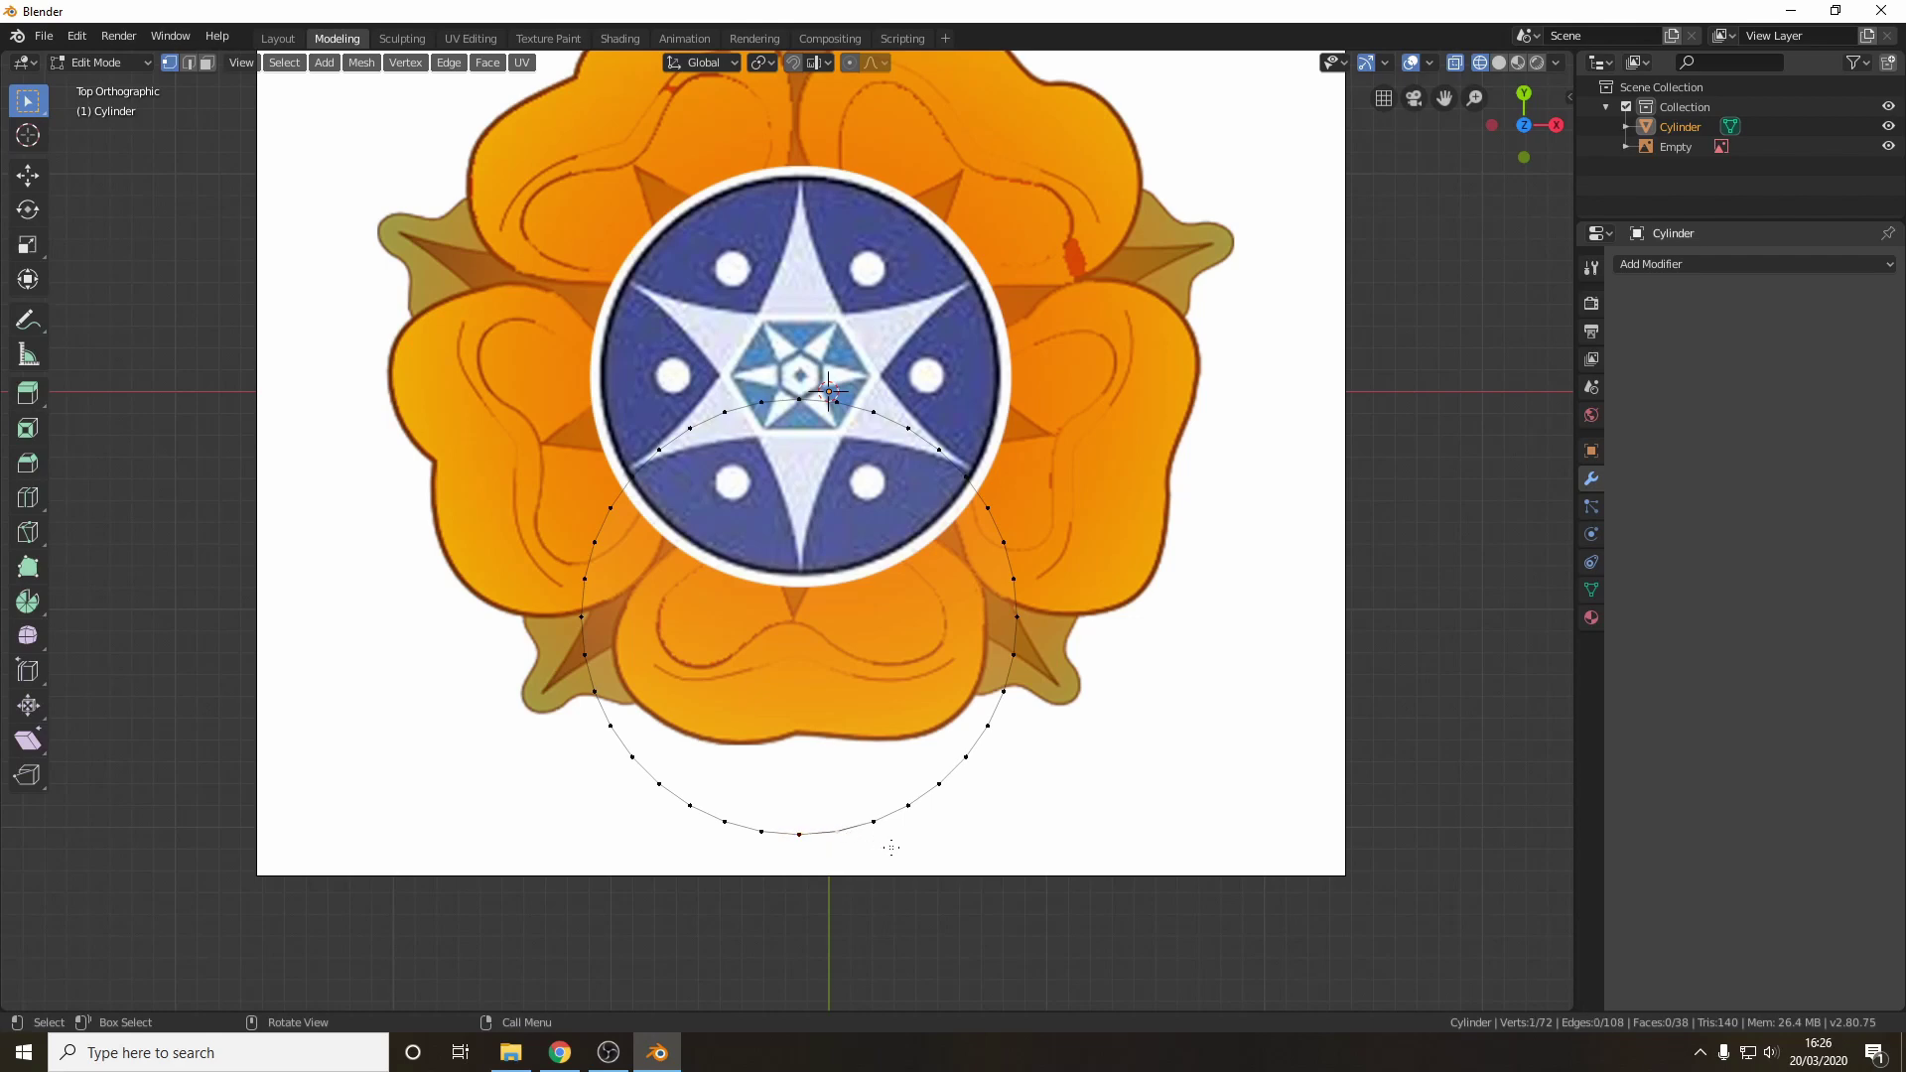
pyautogui.moveTo(890, 847); pyautogui.dragTo(841, 797, button='middle')
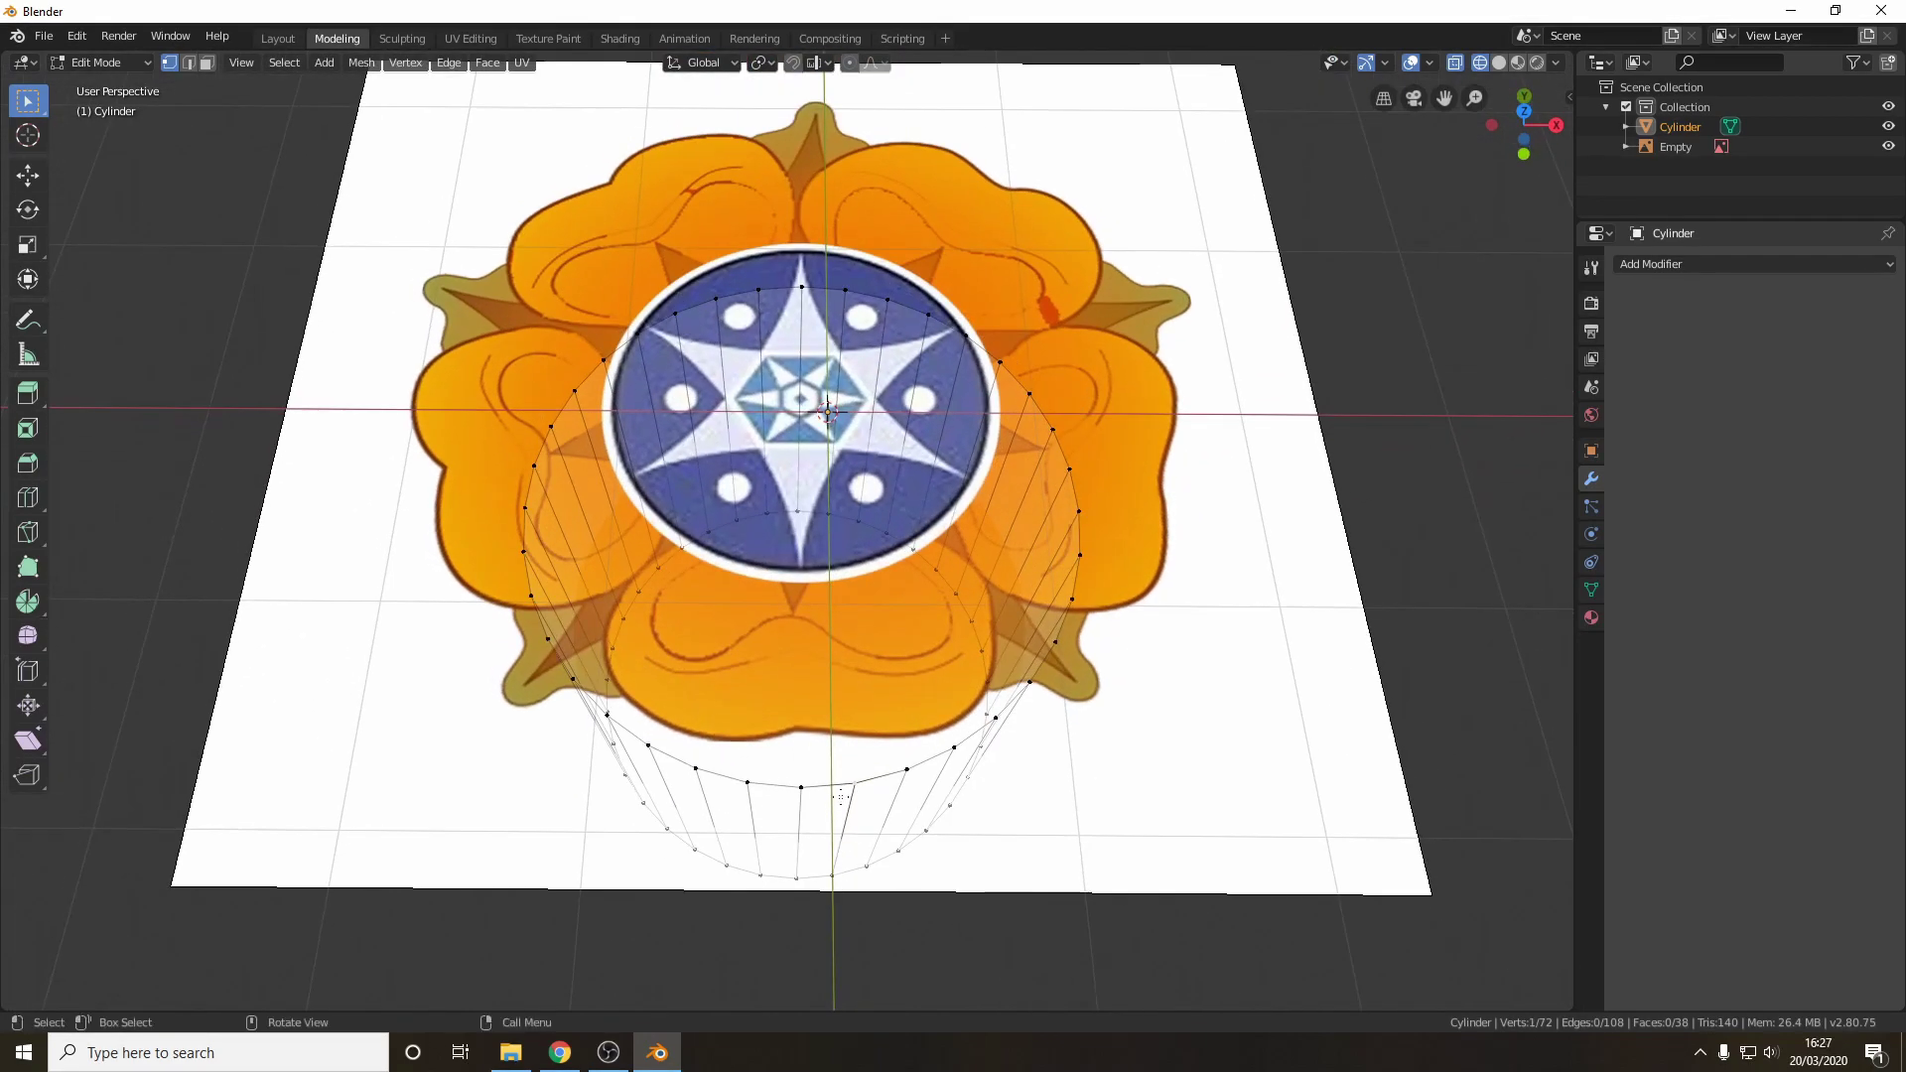
pyautogui.click(1523, 111)
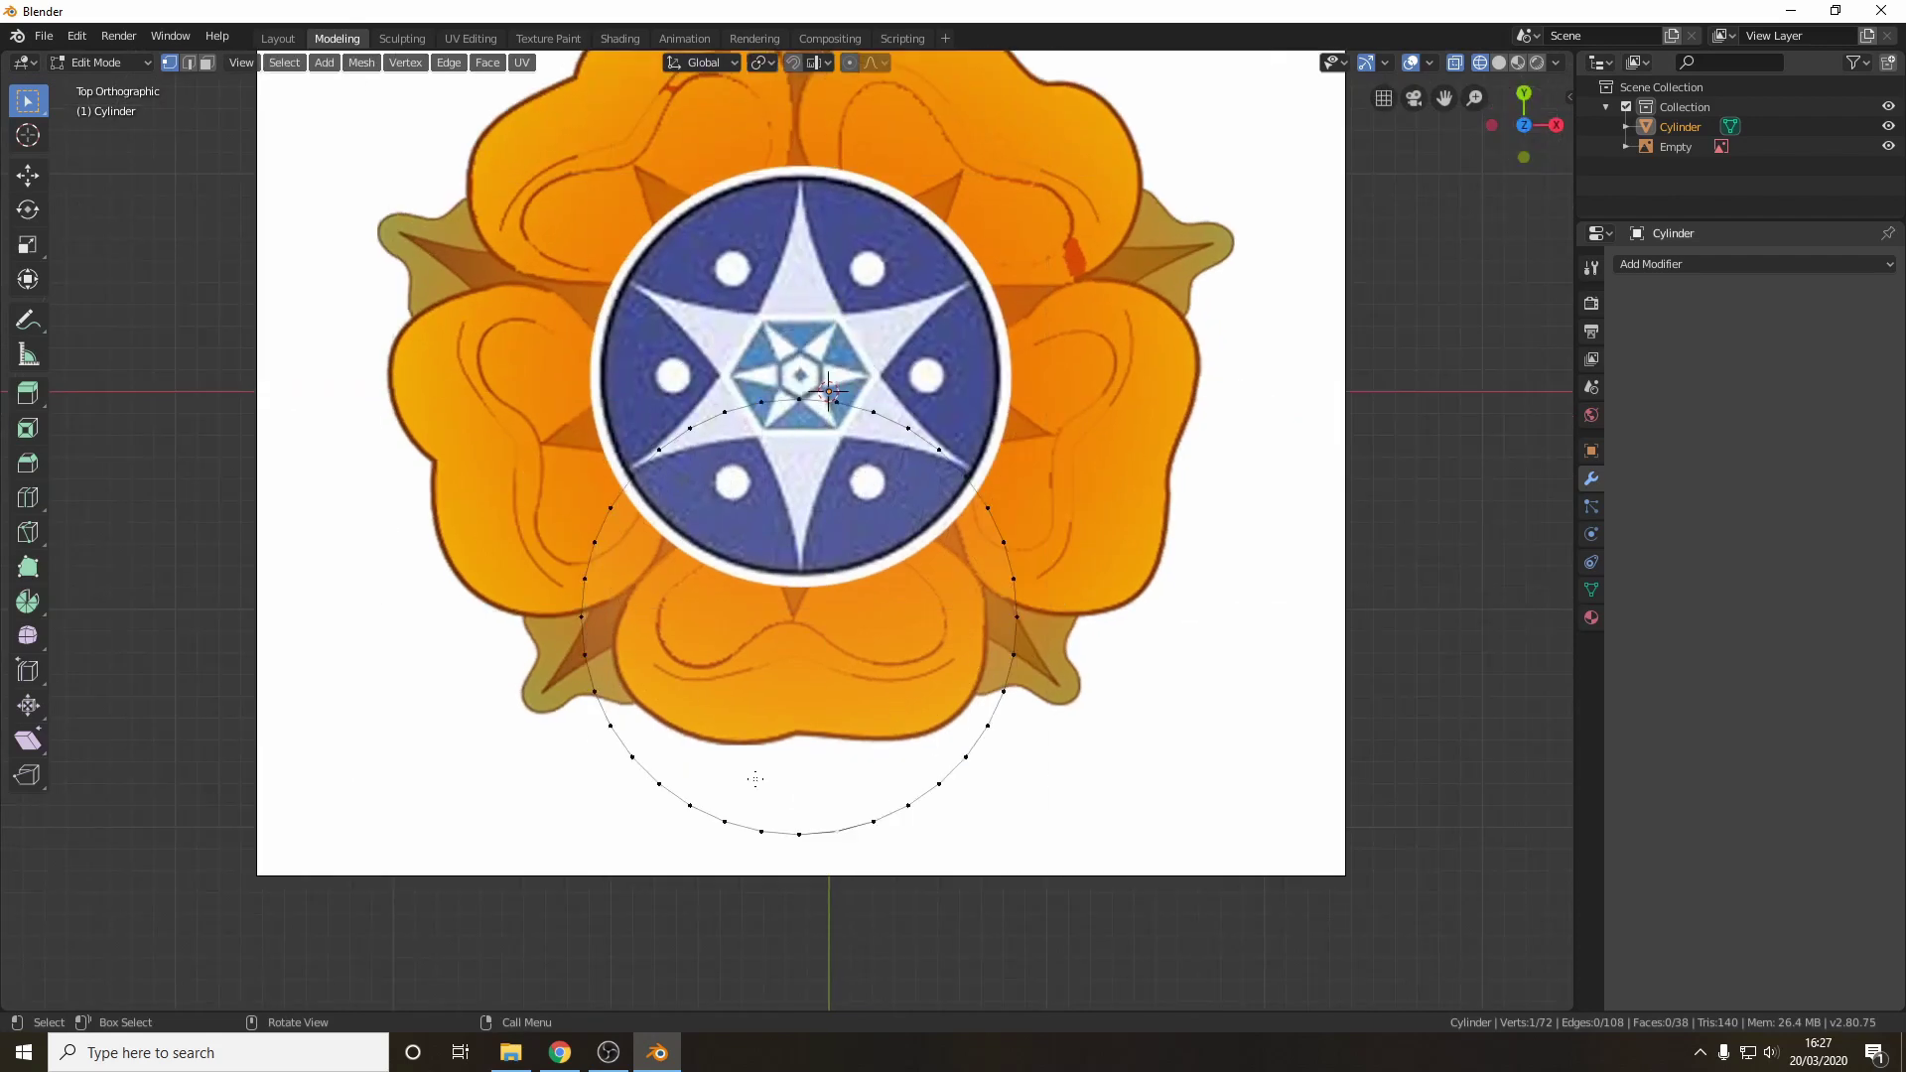
# - Move the lowest vertex pair up about 0.47 m to the petal's bottom notch and its right-hand neighbour onto the petal edge
pyautogui.keyDown('shift'); pyautogui.click(805, 836); pyautogui.keyUp('shift')
pyautogui.press('g')
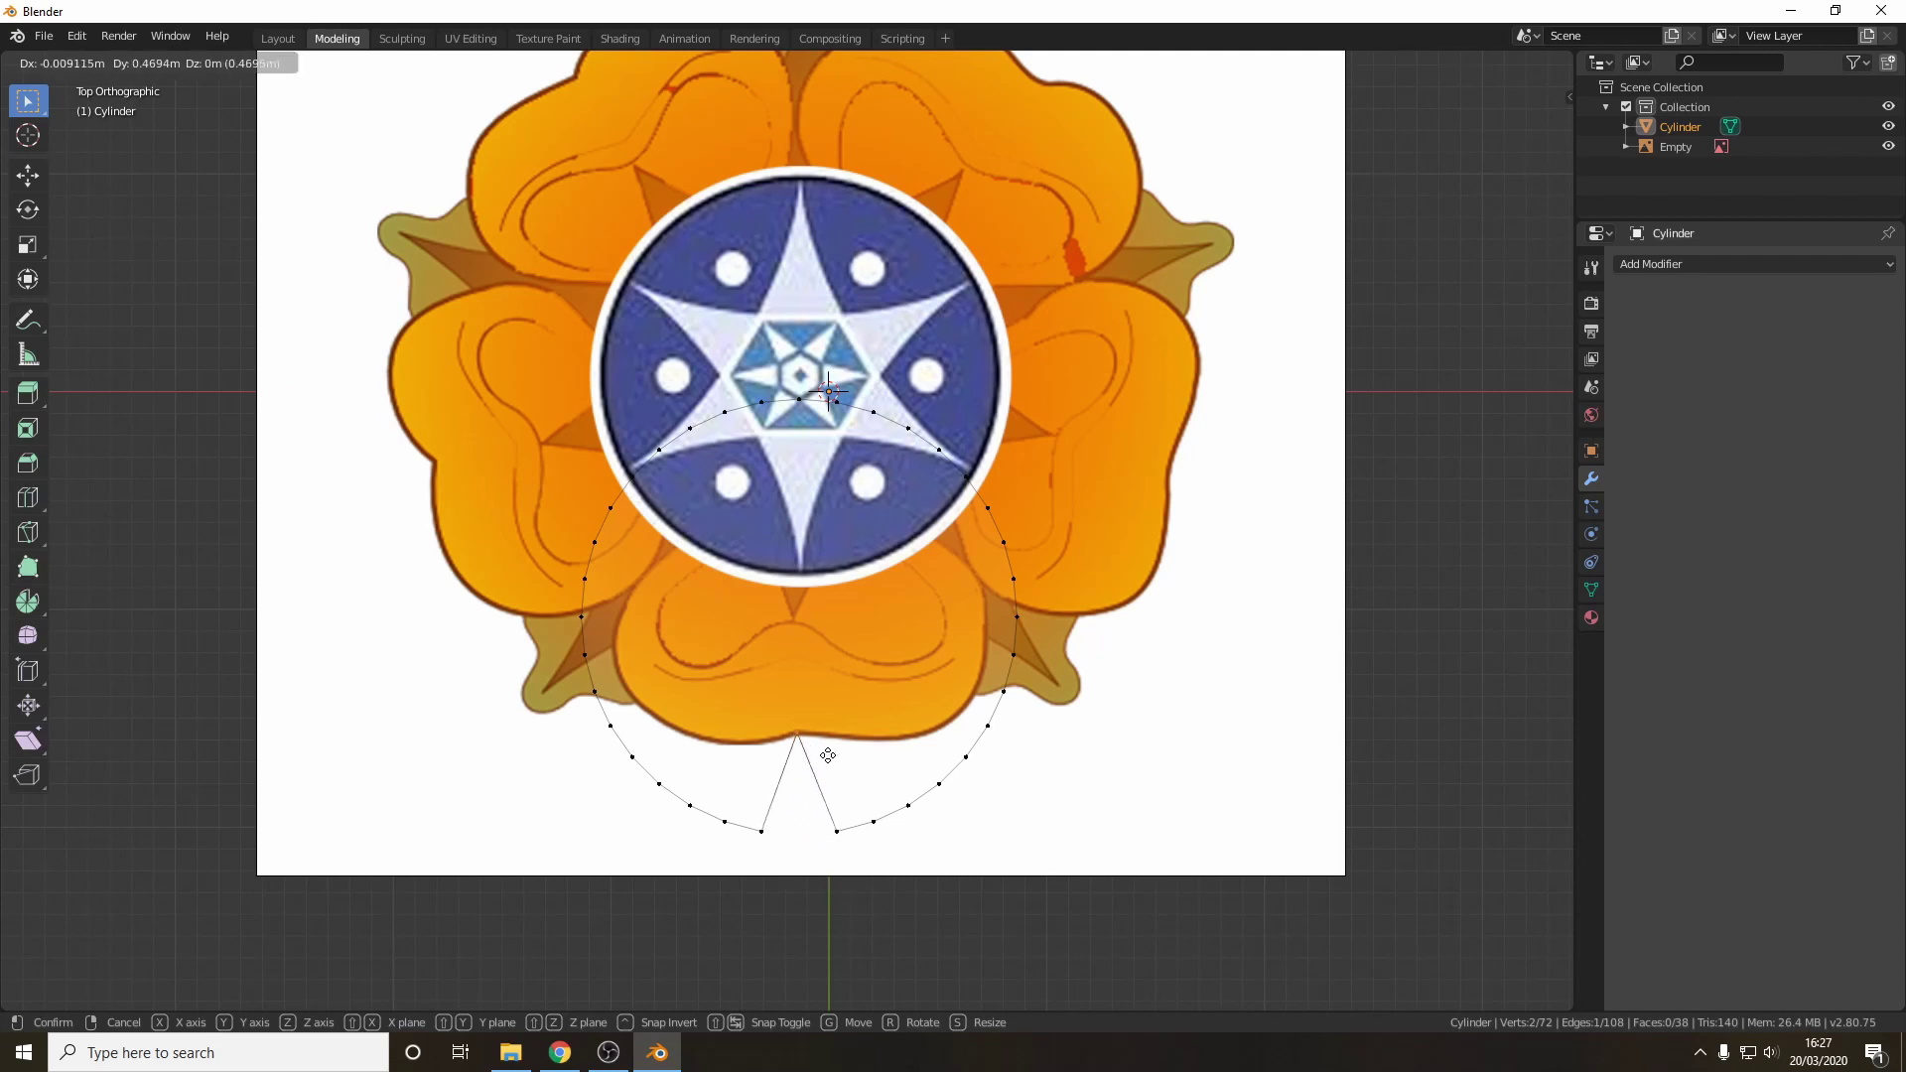
pyautogui.click(828, 755)
pyautogui.click(839, 831)
pyautogui.press('g')
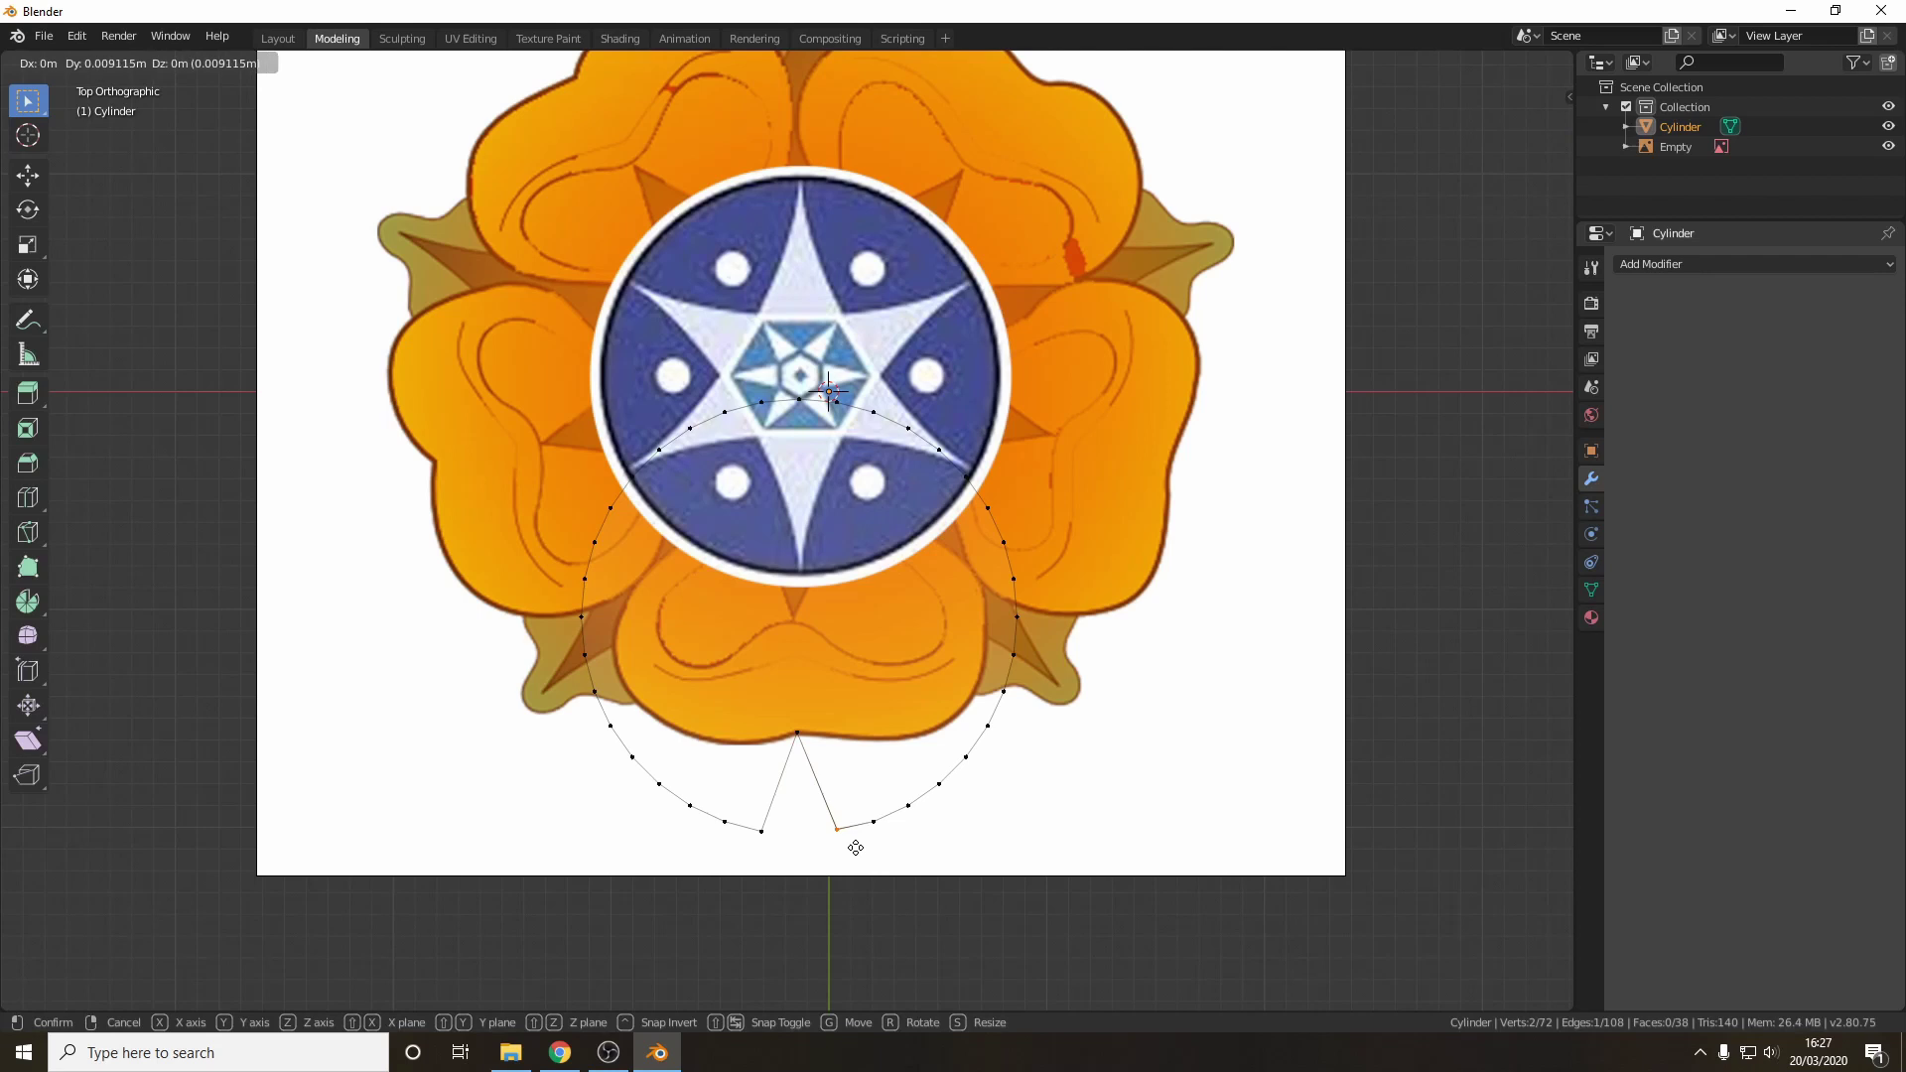
pyautogui.click(850, 759)
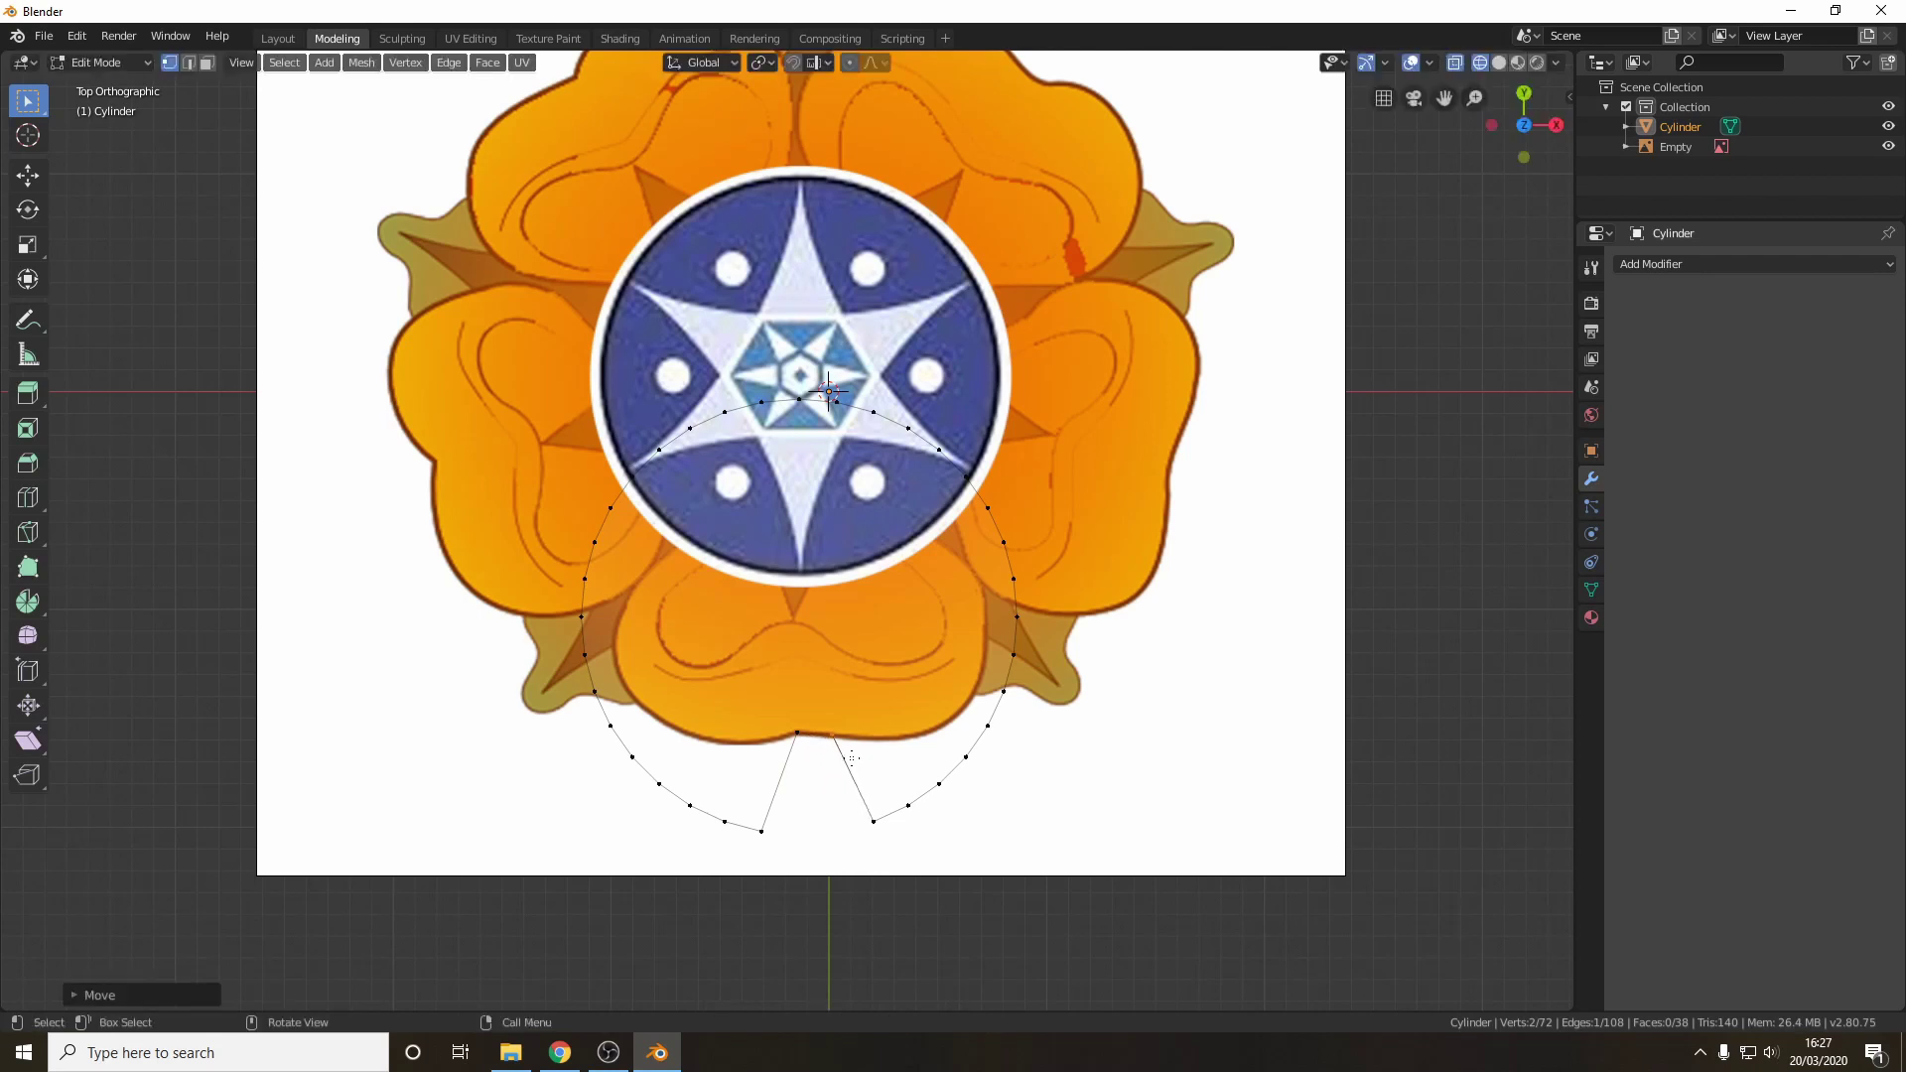
# - Enable proportional editing and box-select the next vertex pair right of the petal's bottom notch
pyautogui.click(849, 62)
pyautogui.moveTo(850, 787); pyautogui.dragTo(901, 841)
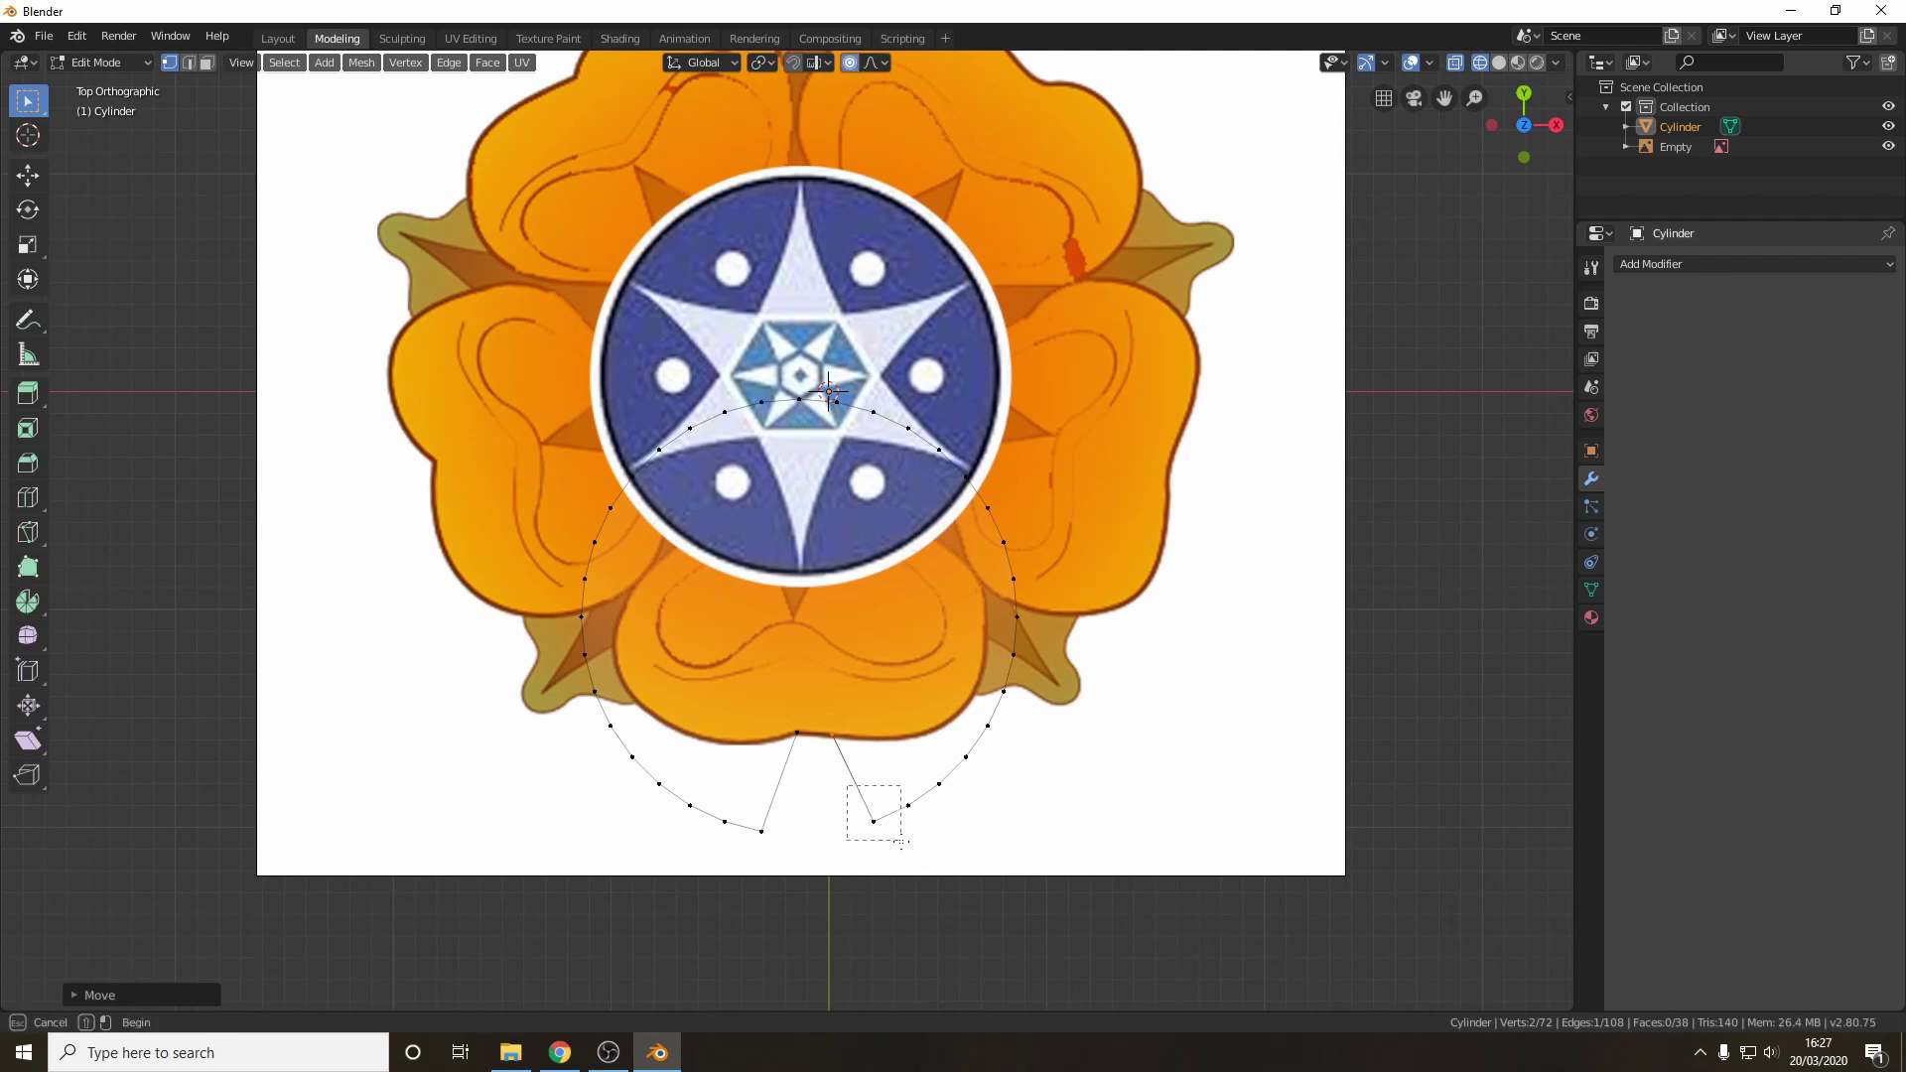
pyautogui.moveTo(811, 789); pyautogui.dragTo(807, 791)
# - Try moving a vertex pair on the outline's right side with varying proportional influence sizes and cancel the move
pyautogui.moveTo(996, 567); pyautogui.dragTo(1061, 601)
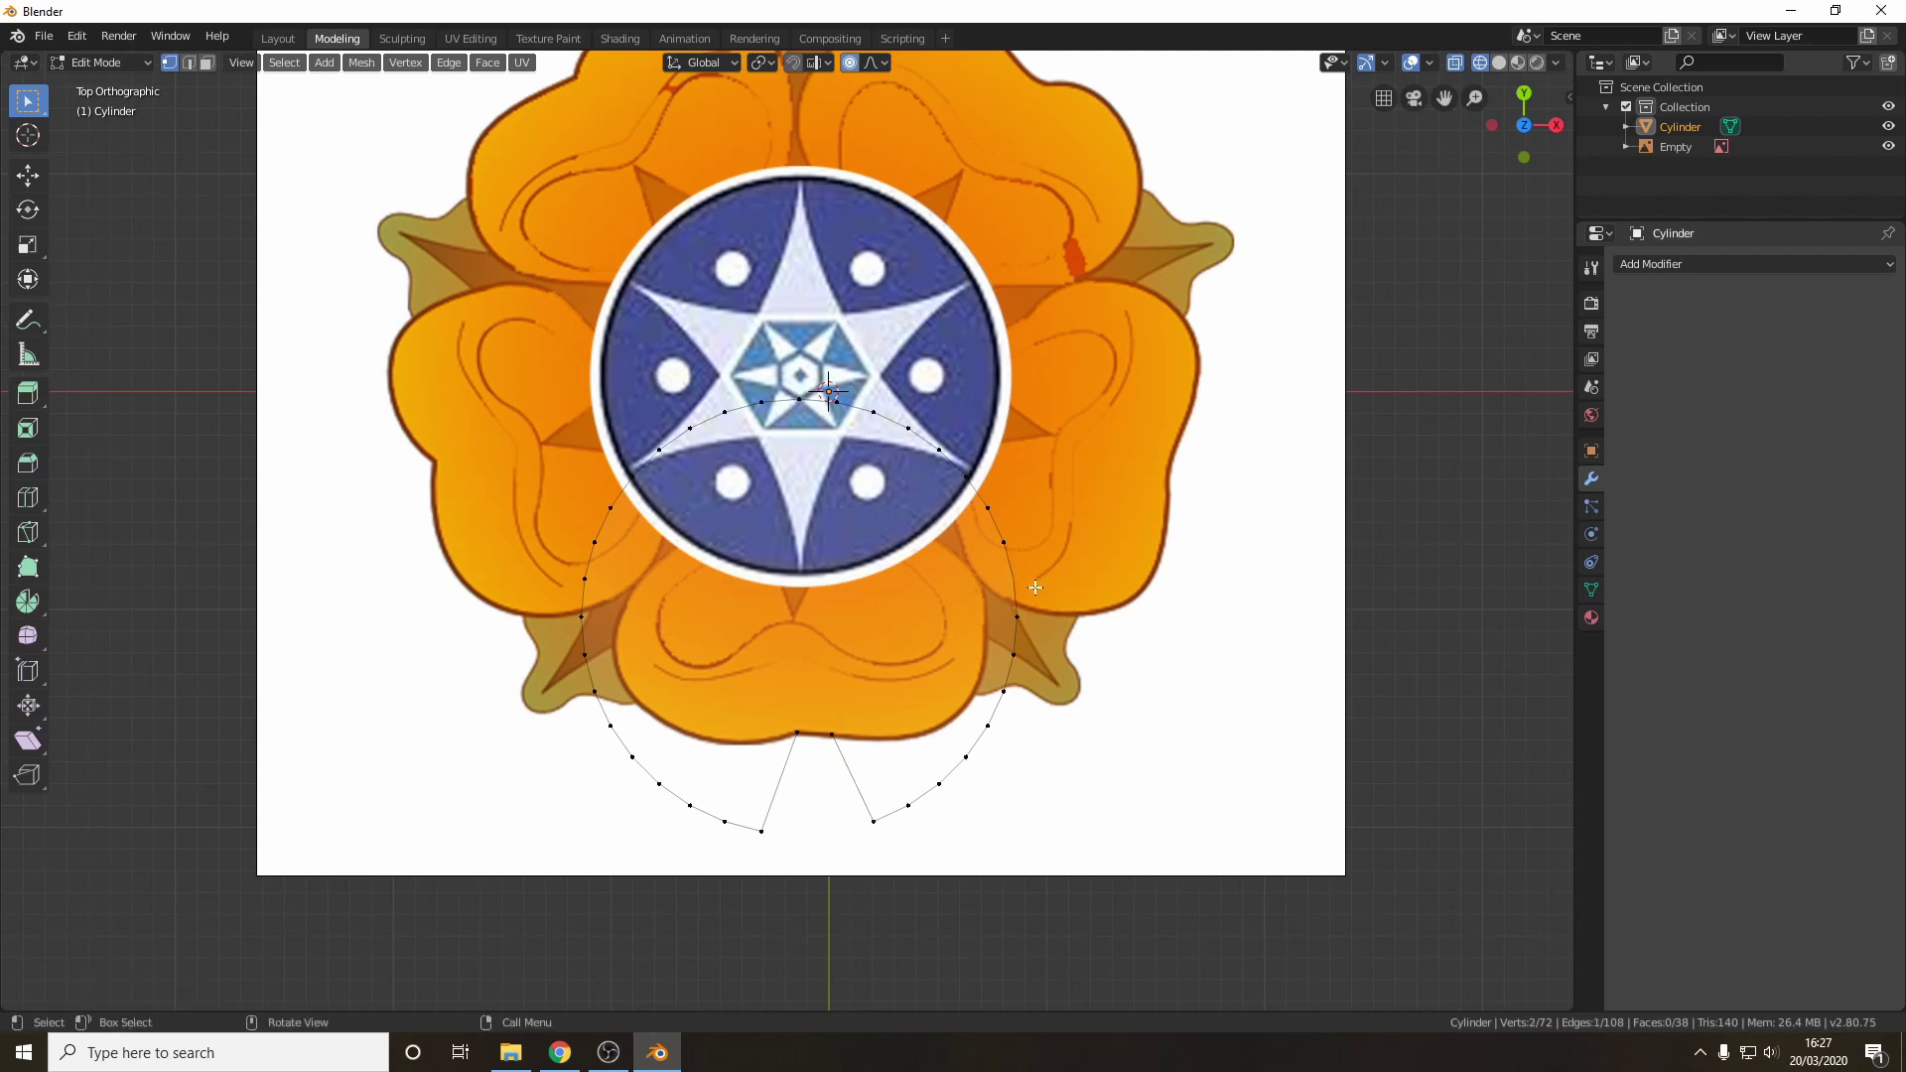
pyautogui.press('g')
pyautogui.scroll(-1, 1034, 581)
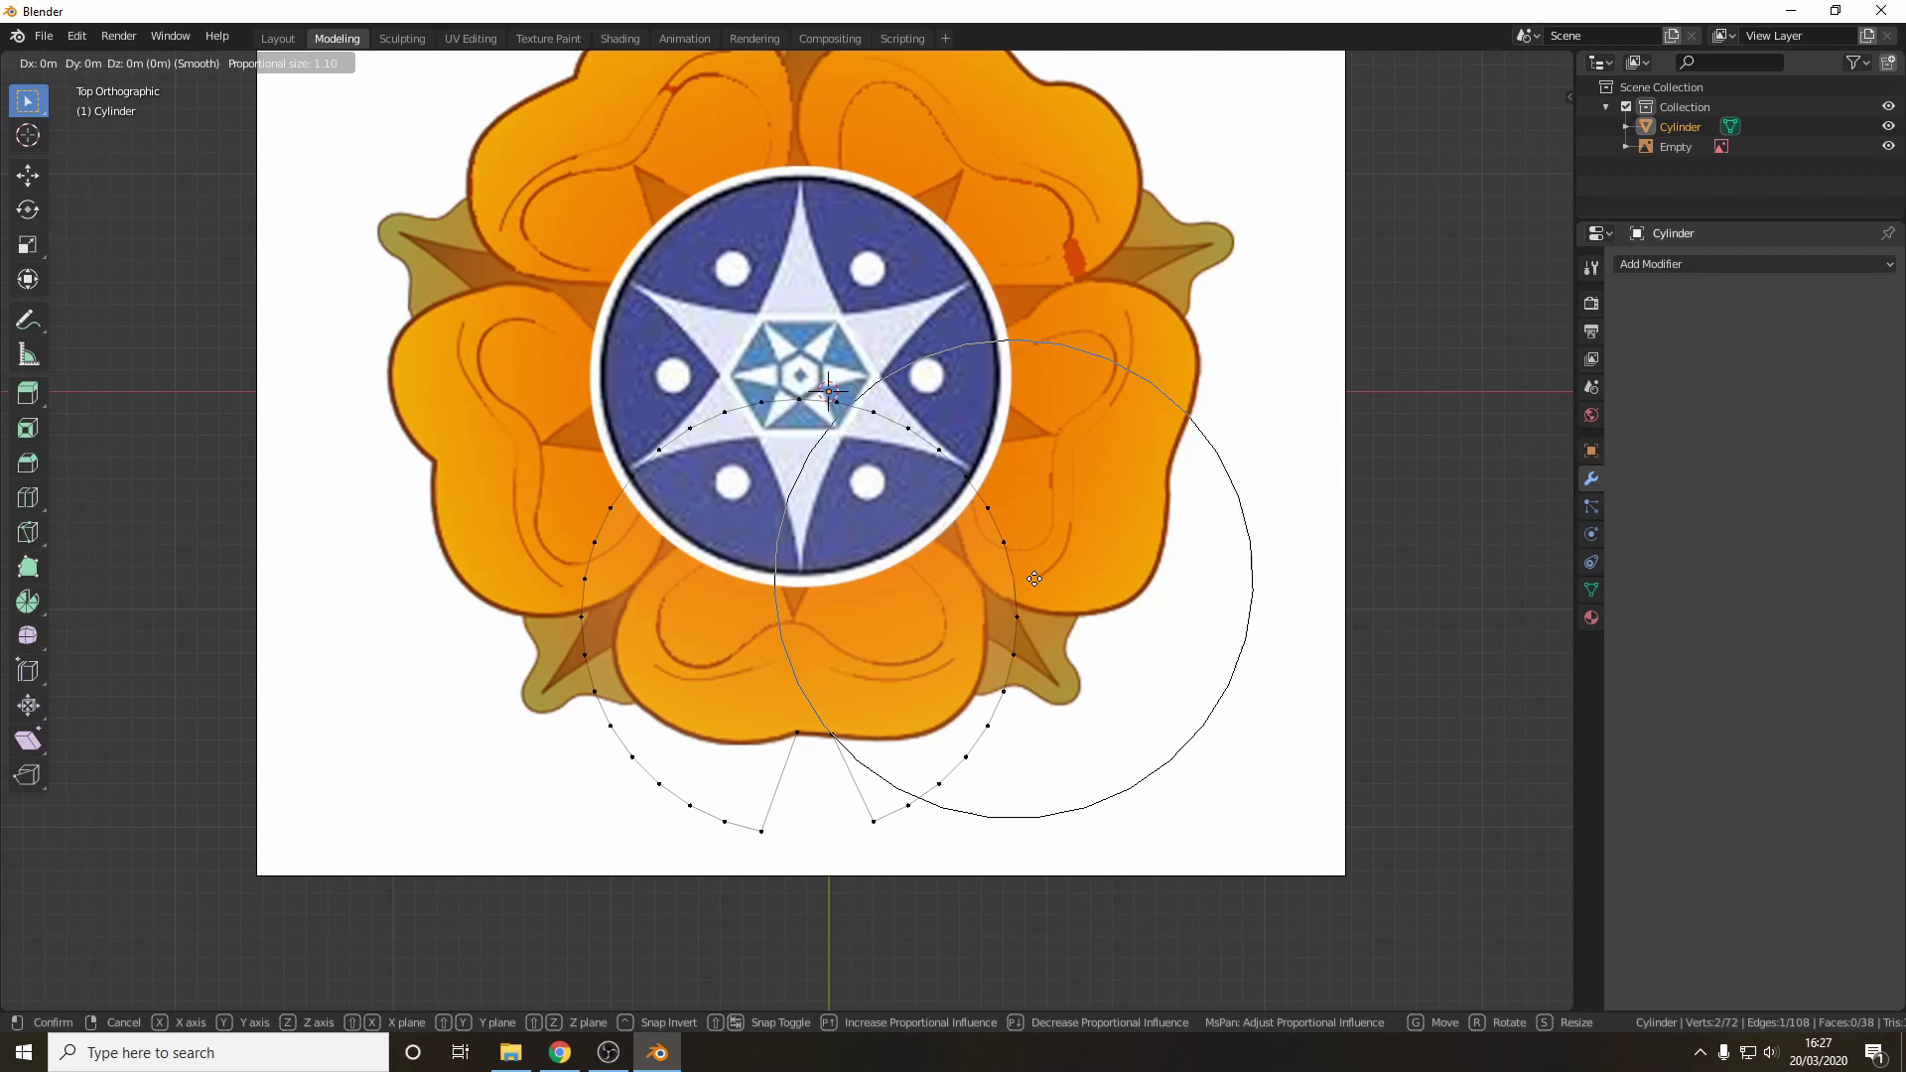
pyautogui.scroll(9, 1034, 579)
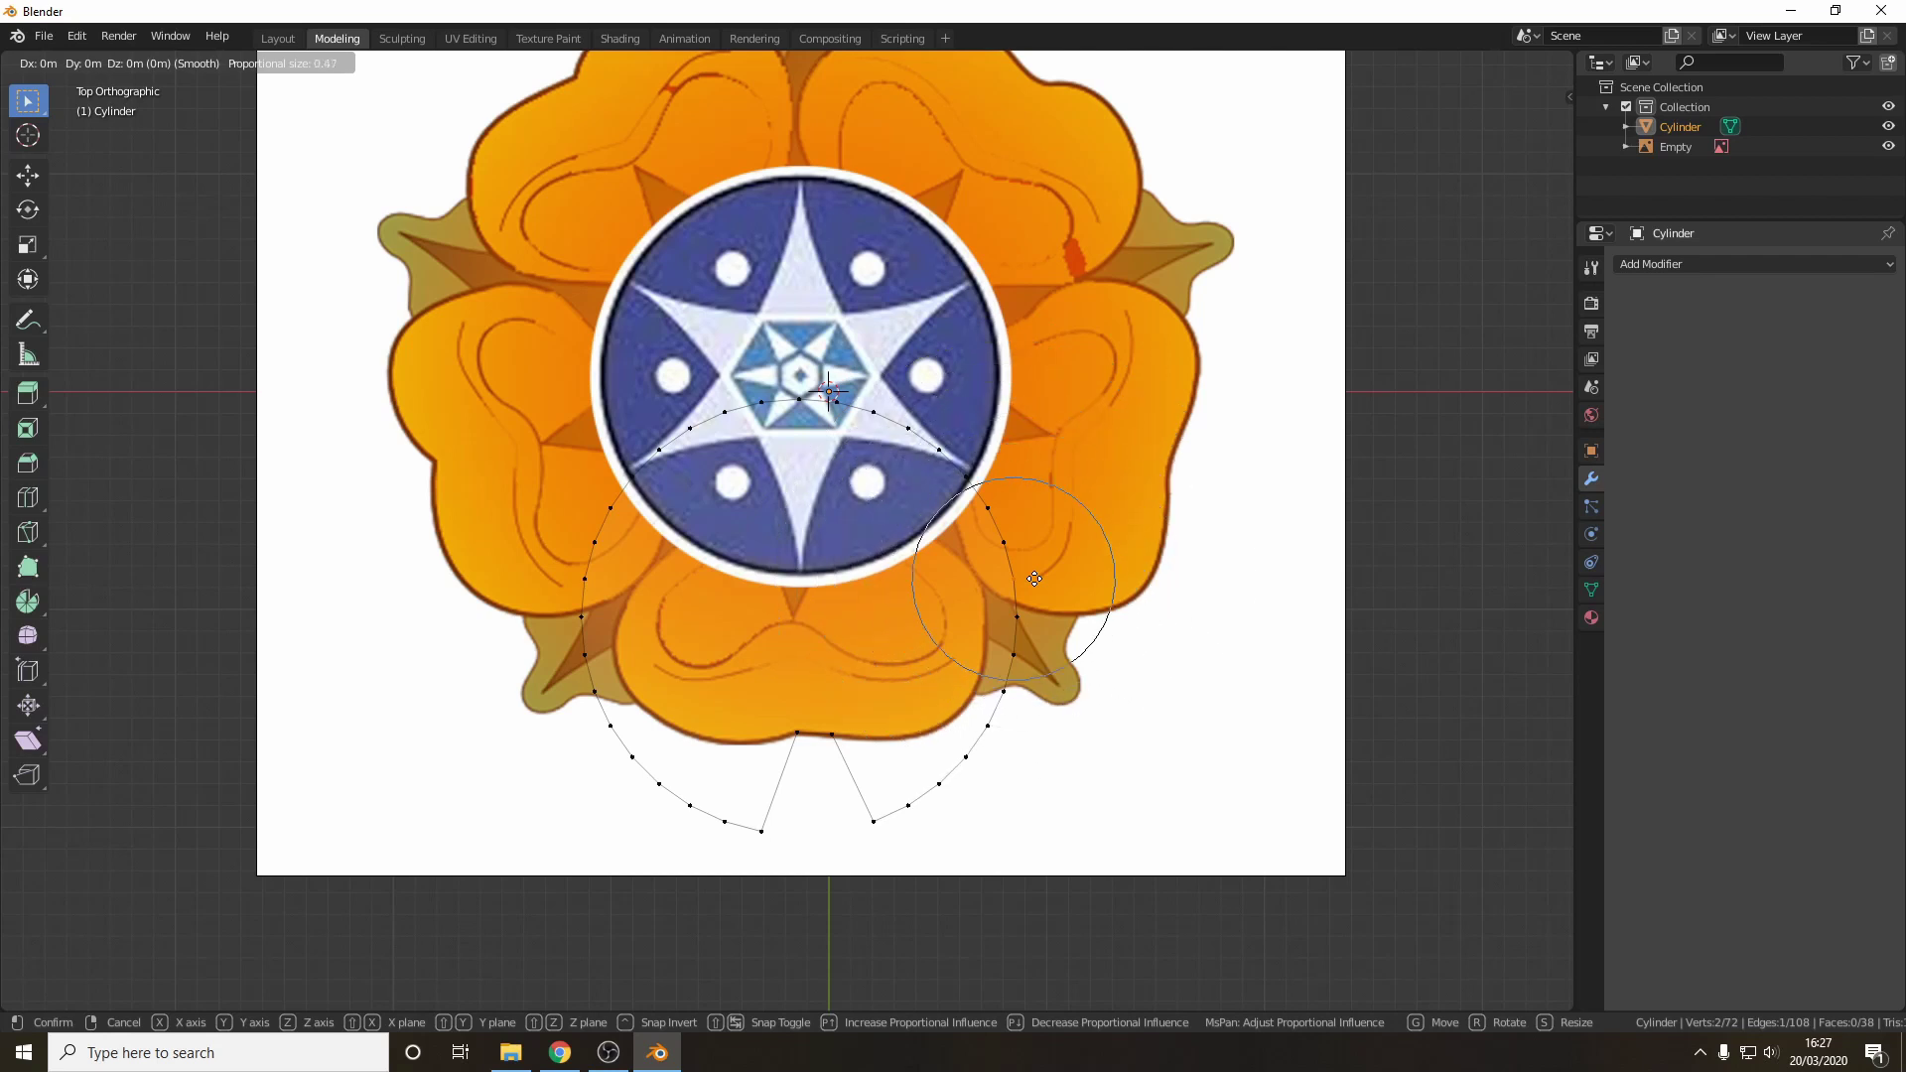
pyautogui.scroll(-6, 1034, 579)
pyautogui.scroll(5, 1035, 579)
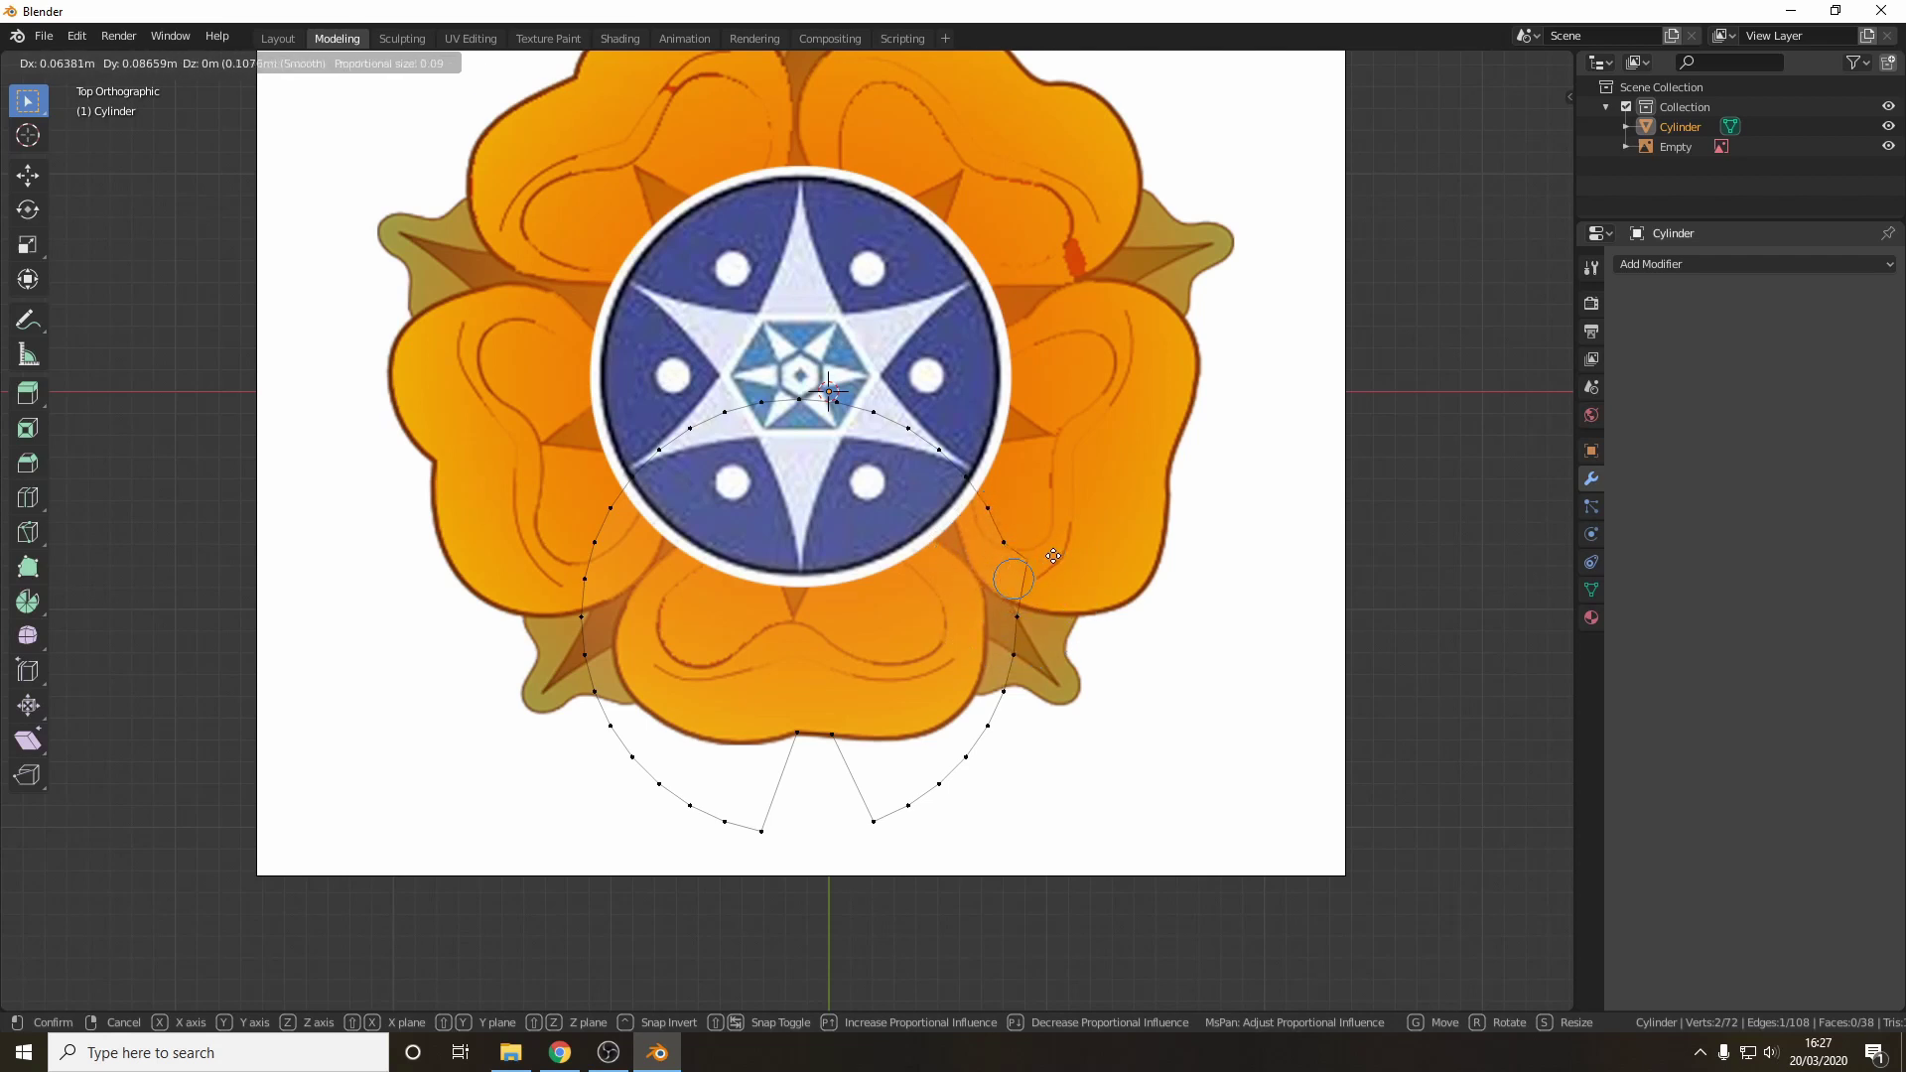
pyautogui.scroll(-20, 1032, 587)
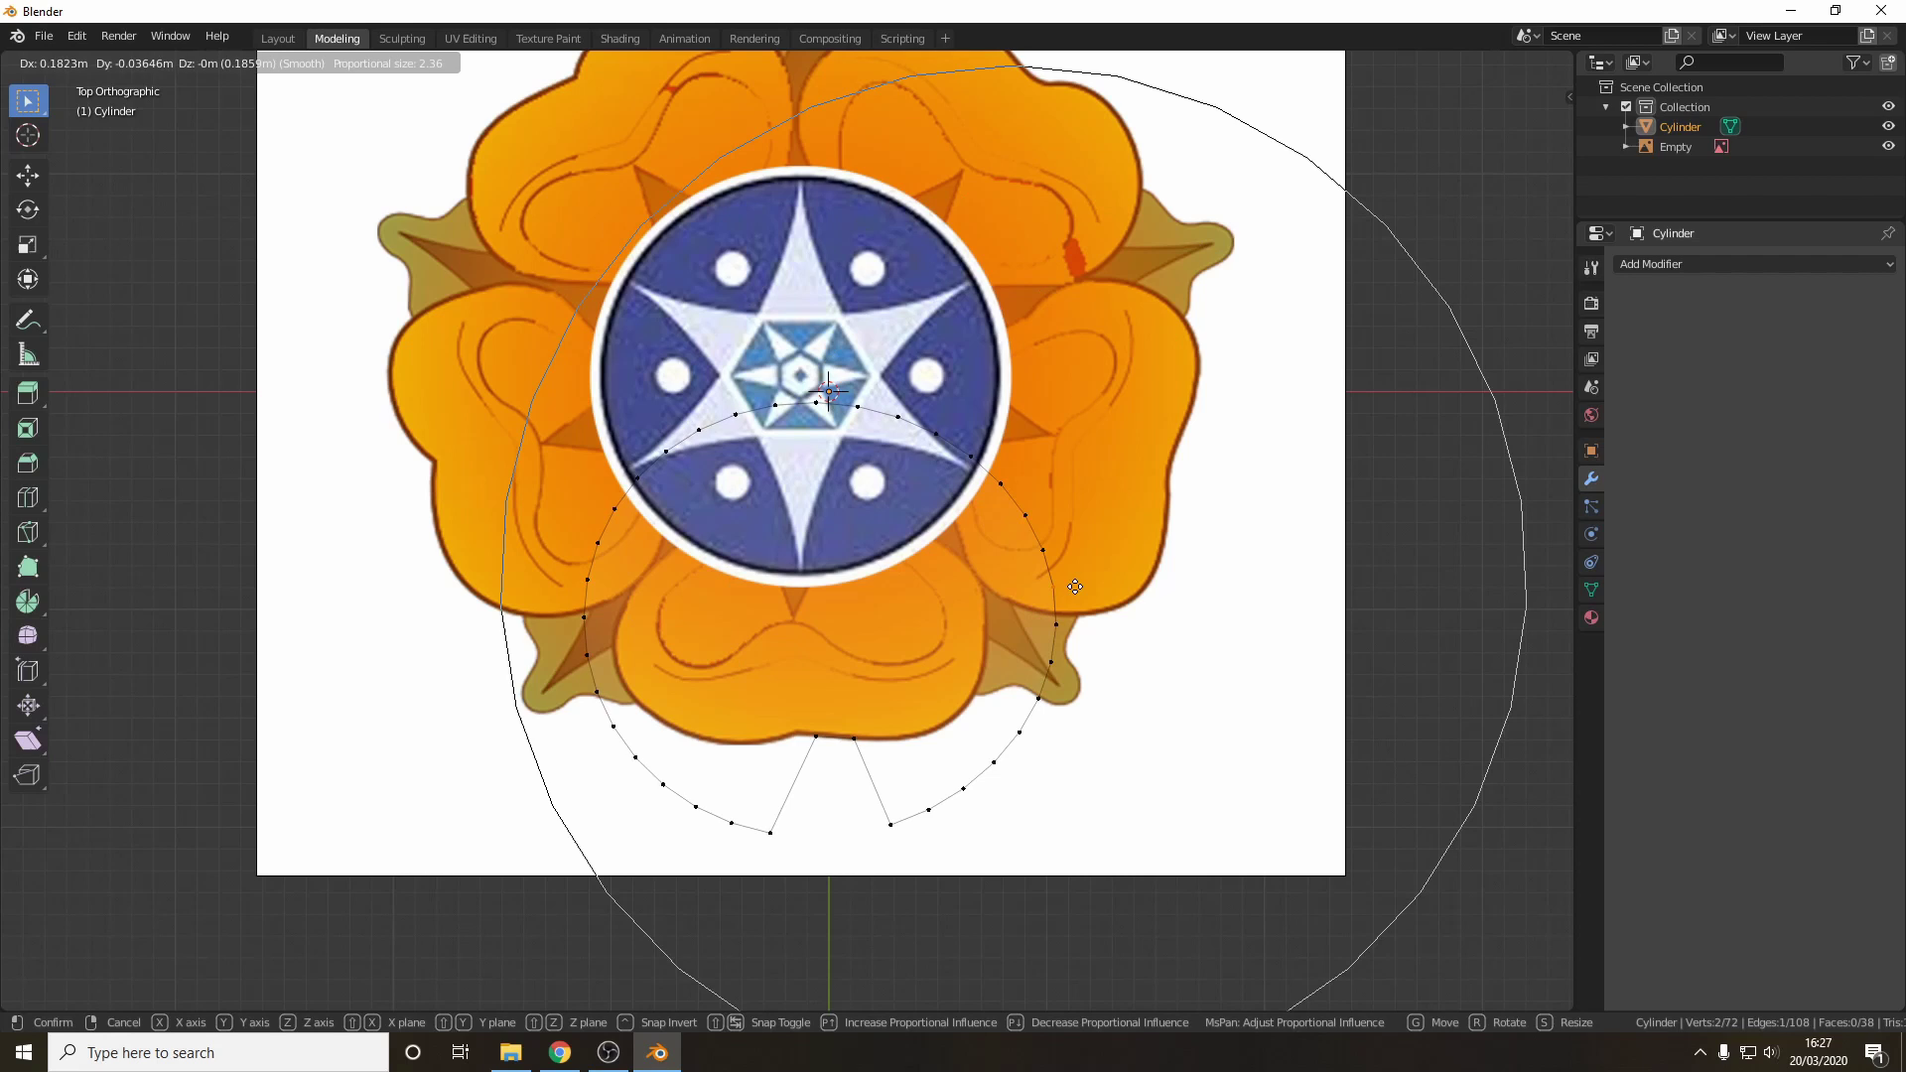
pyautogui.scroll(5, 1092, 585)
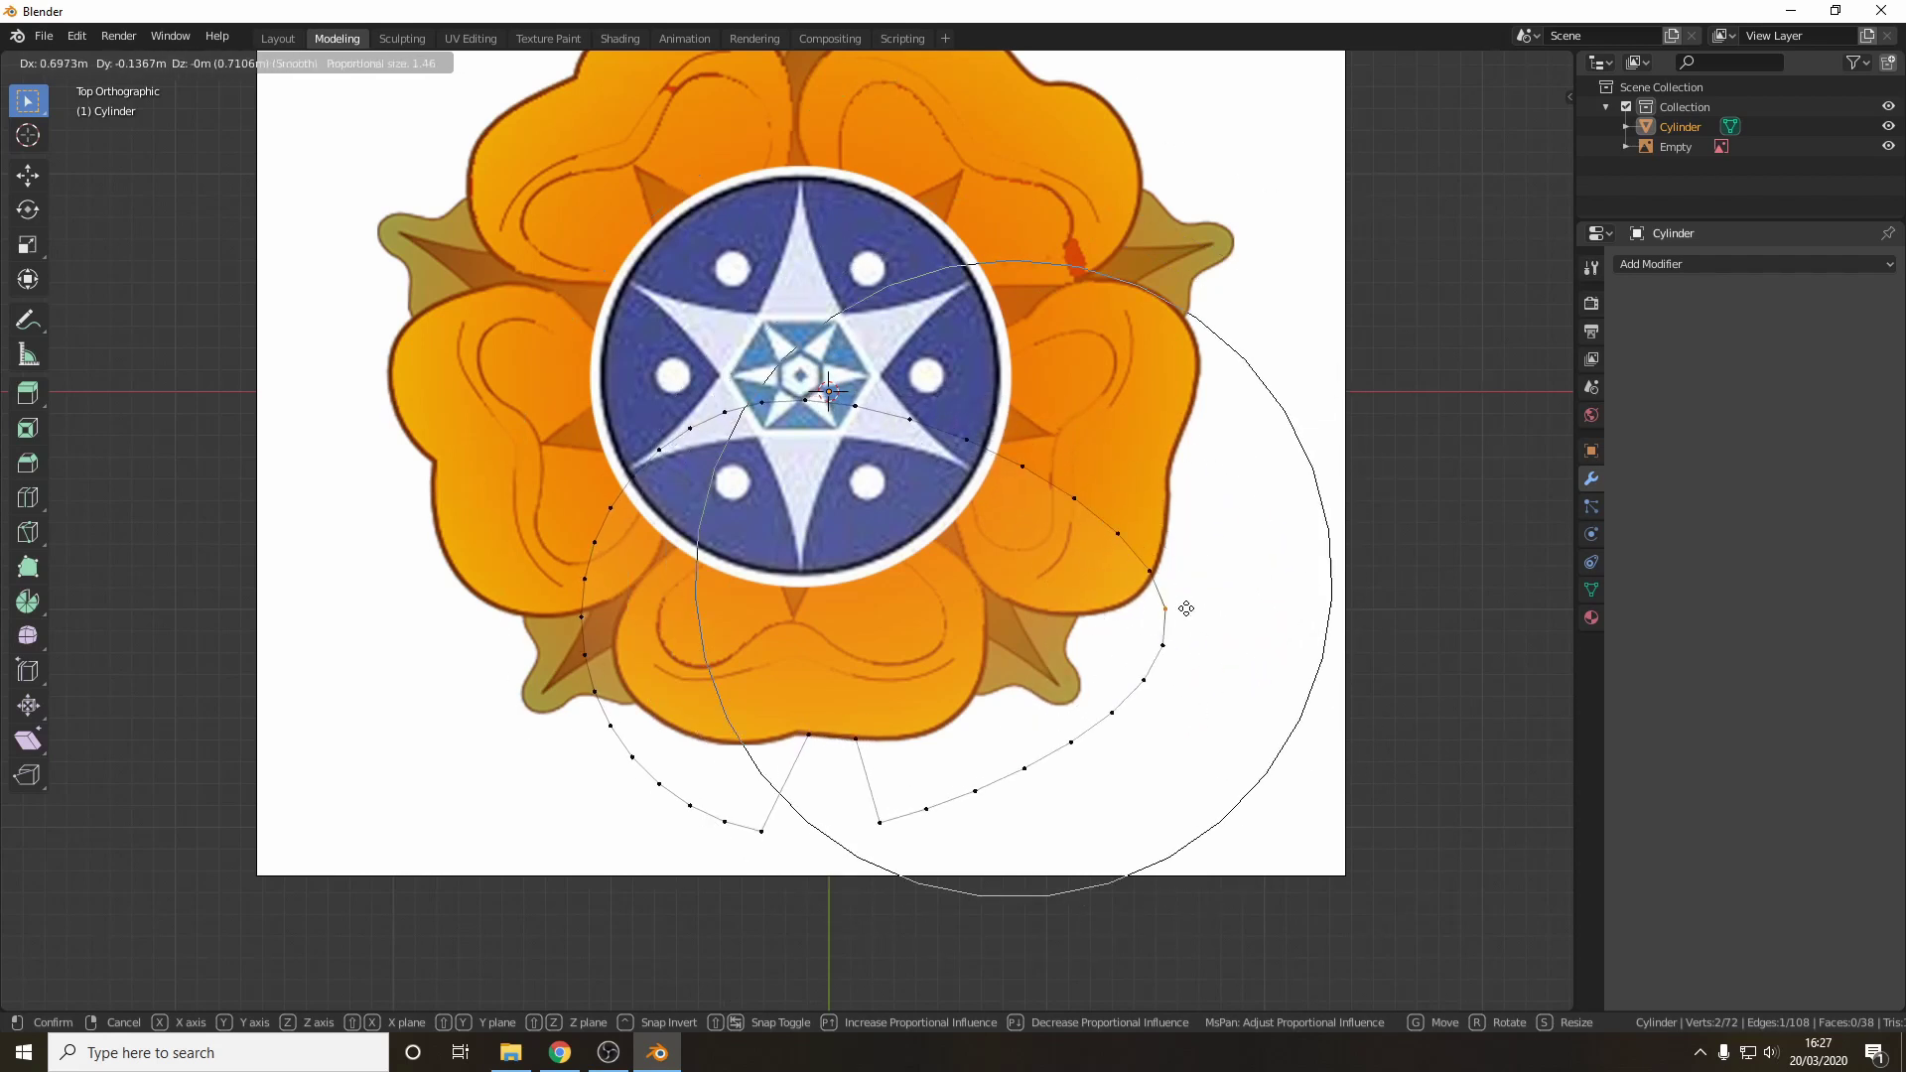
pyautogui.scroll(-2, 1221, 590)
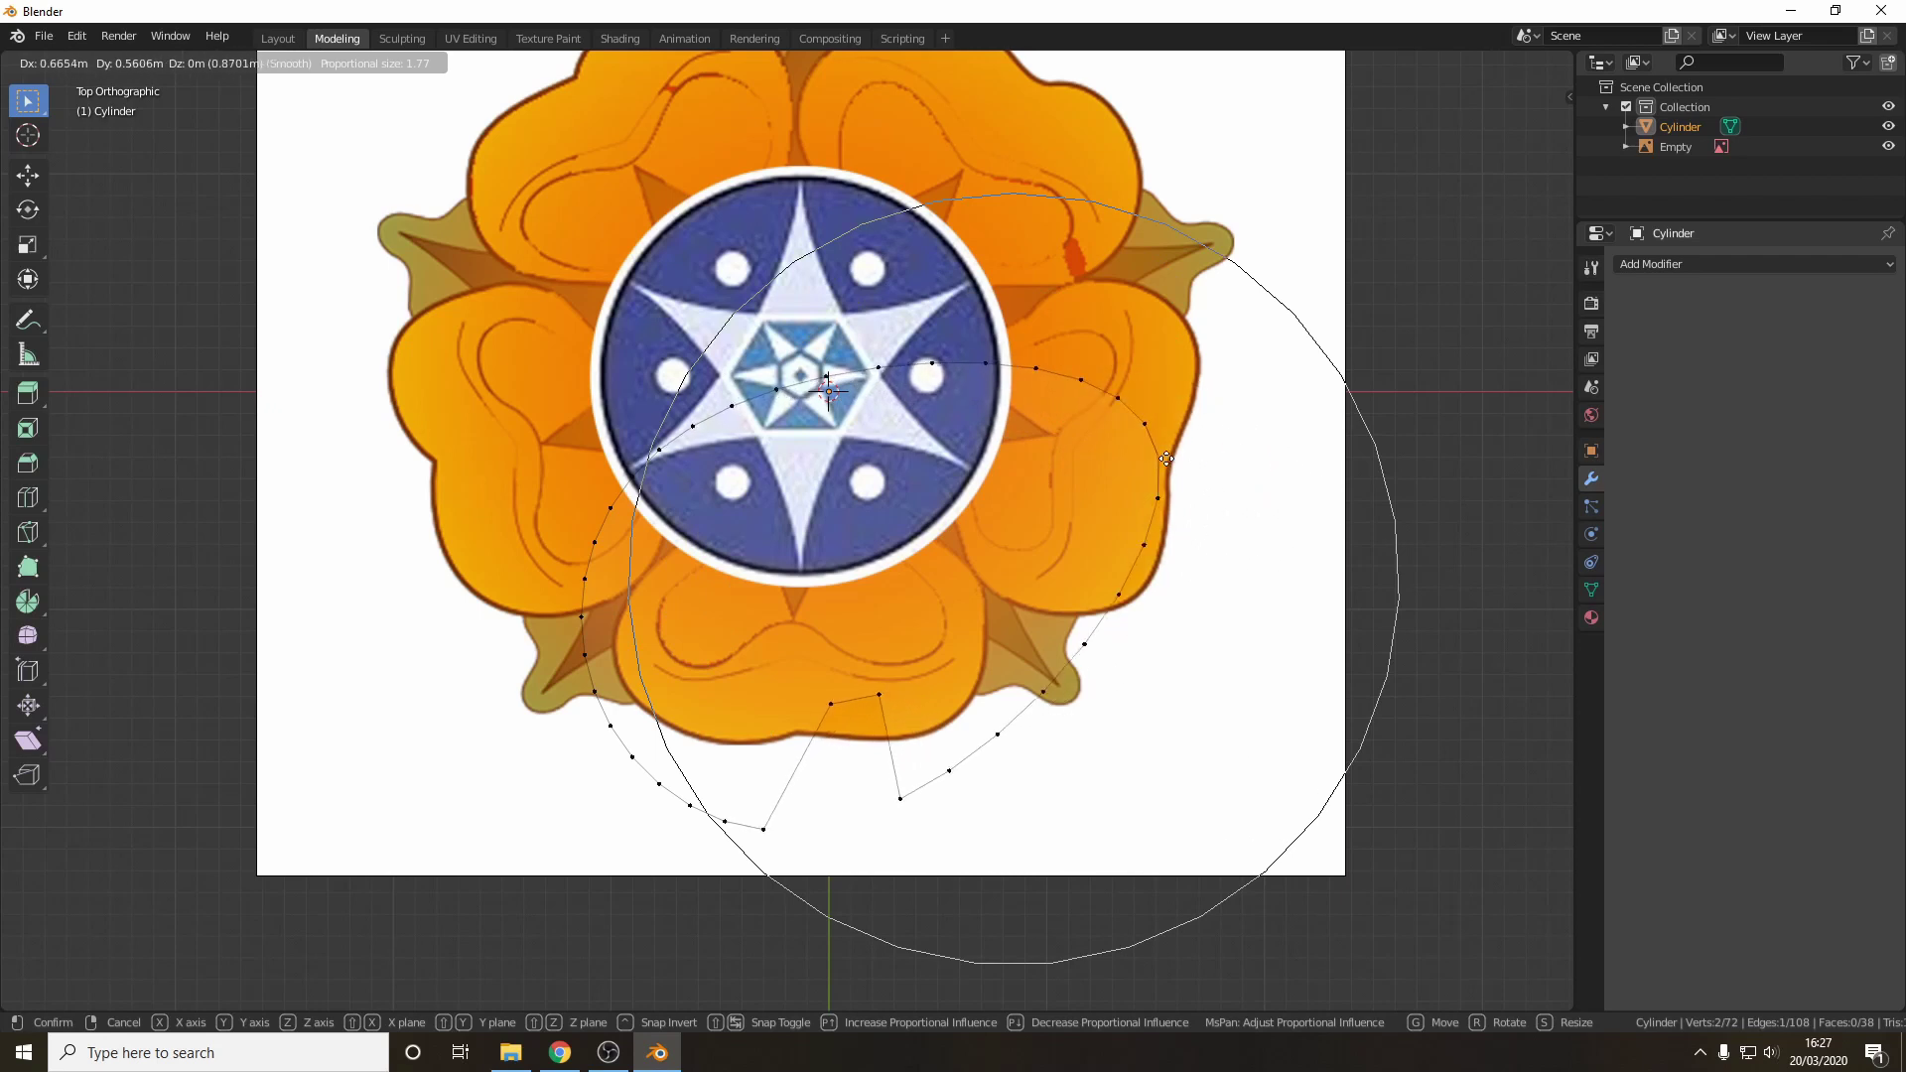
pyautogui.rightClick(1121, 594)
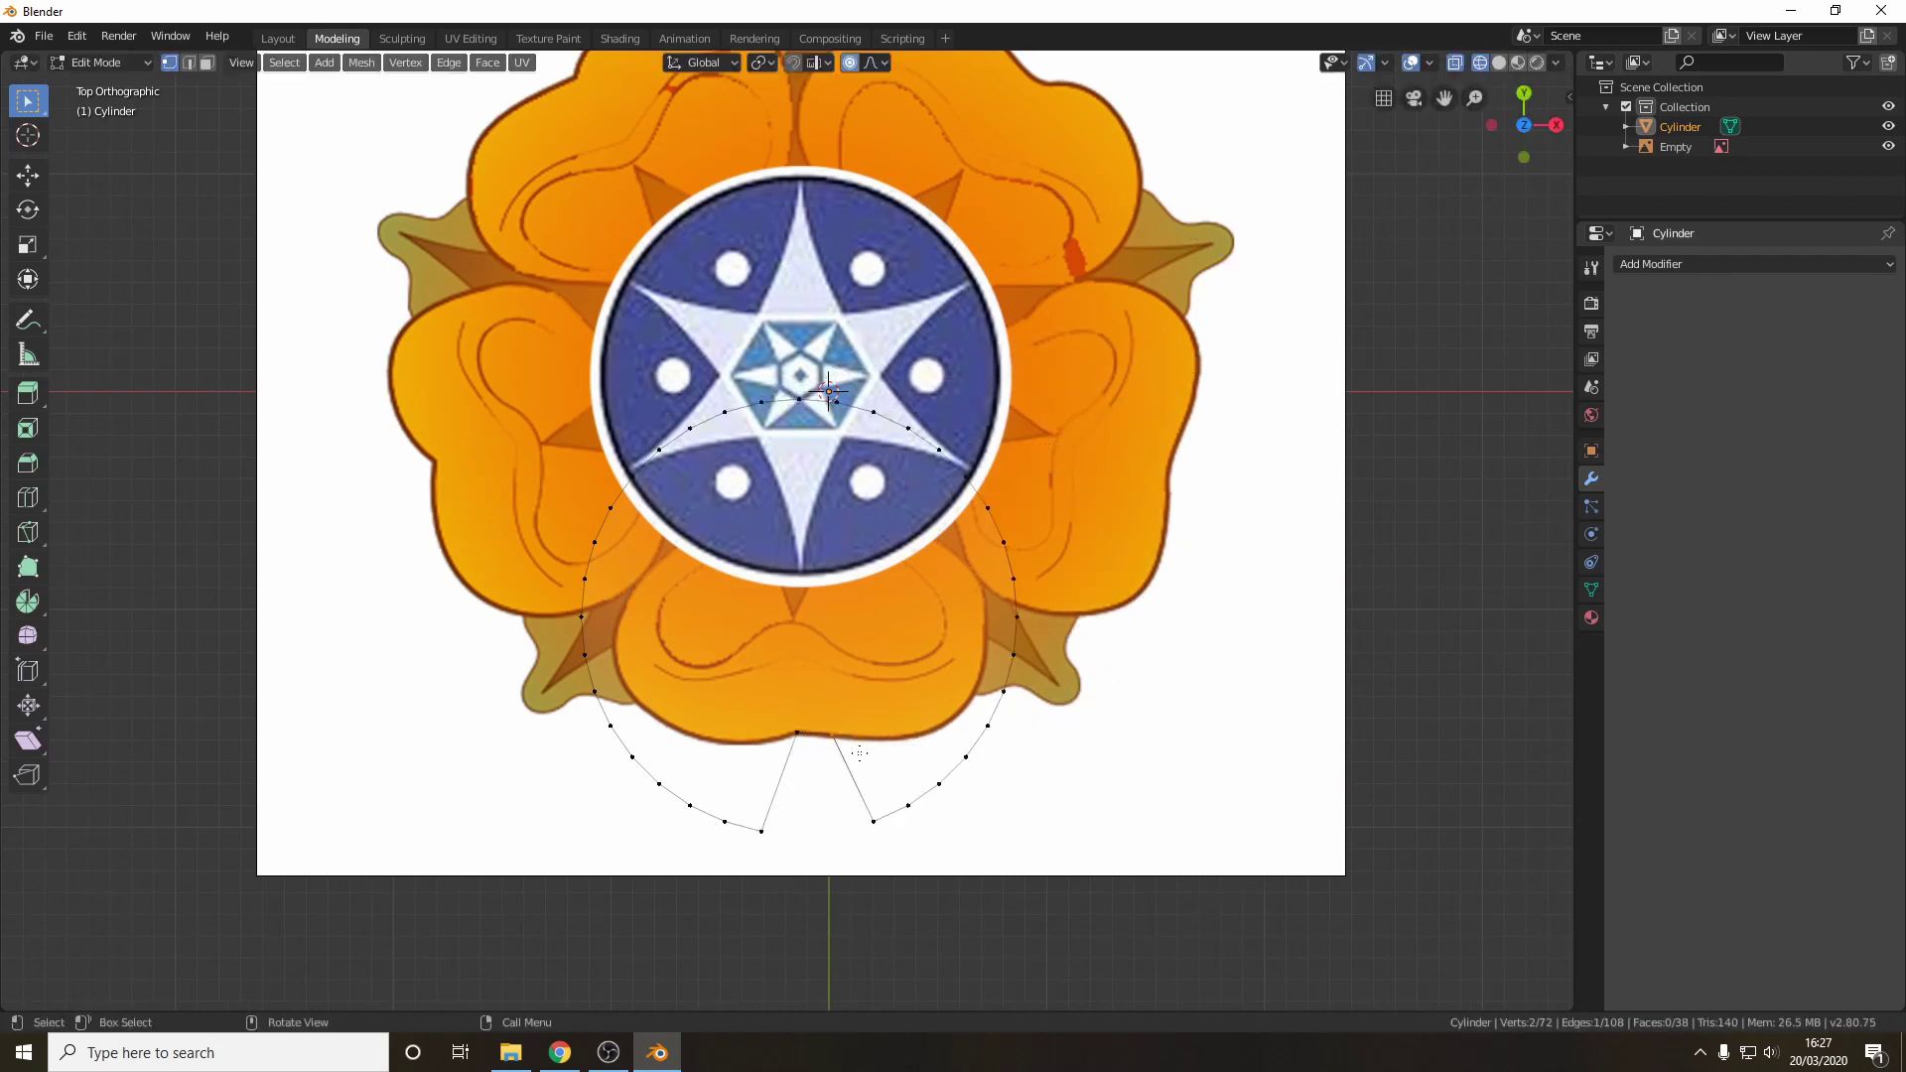
# - Reduce the proportional size to 0.32 and nudge the vertex pair just right of the bottom notch along the petal edge
pyautogui.press('g')
pyautogui.scroll(-3, 858, 752)
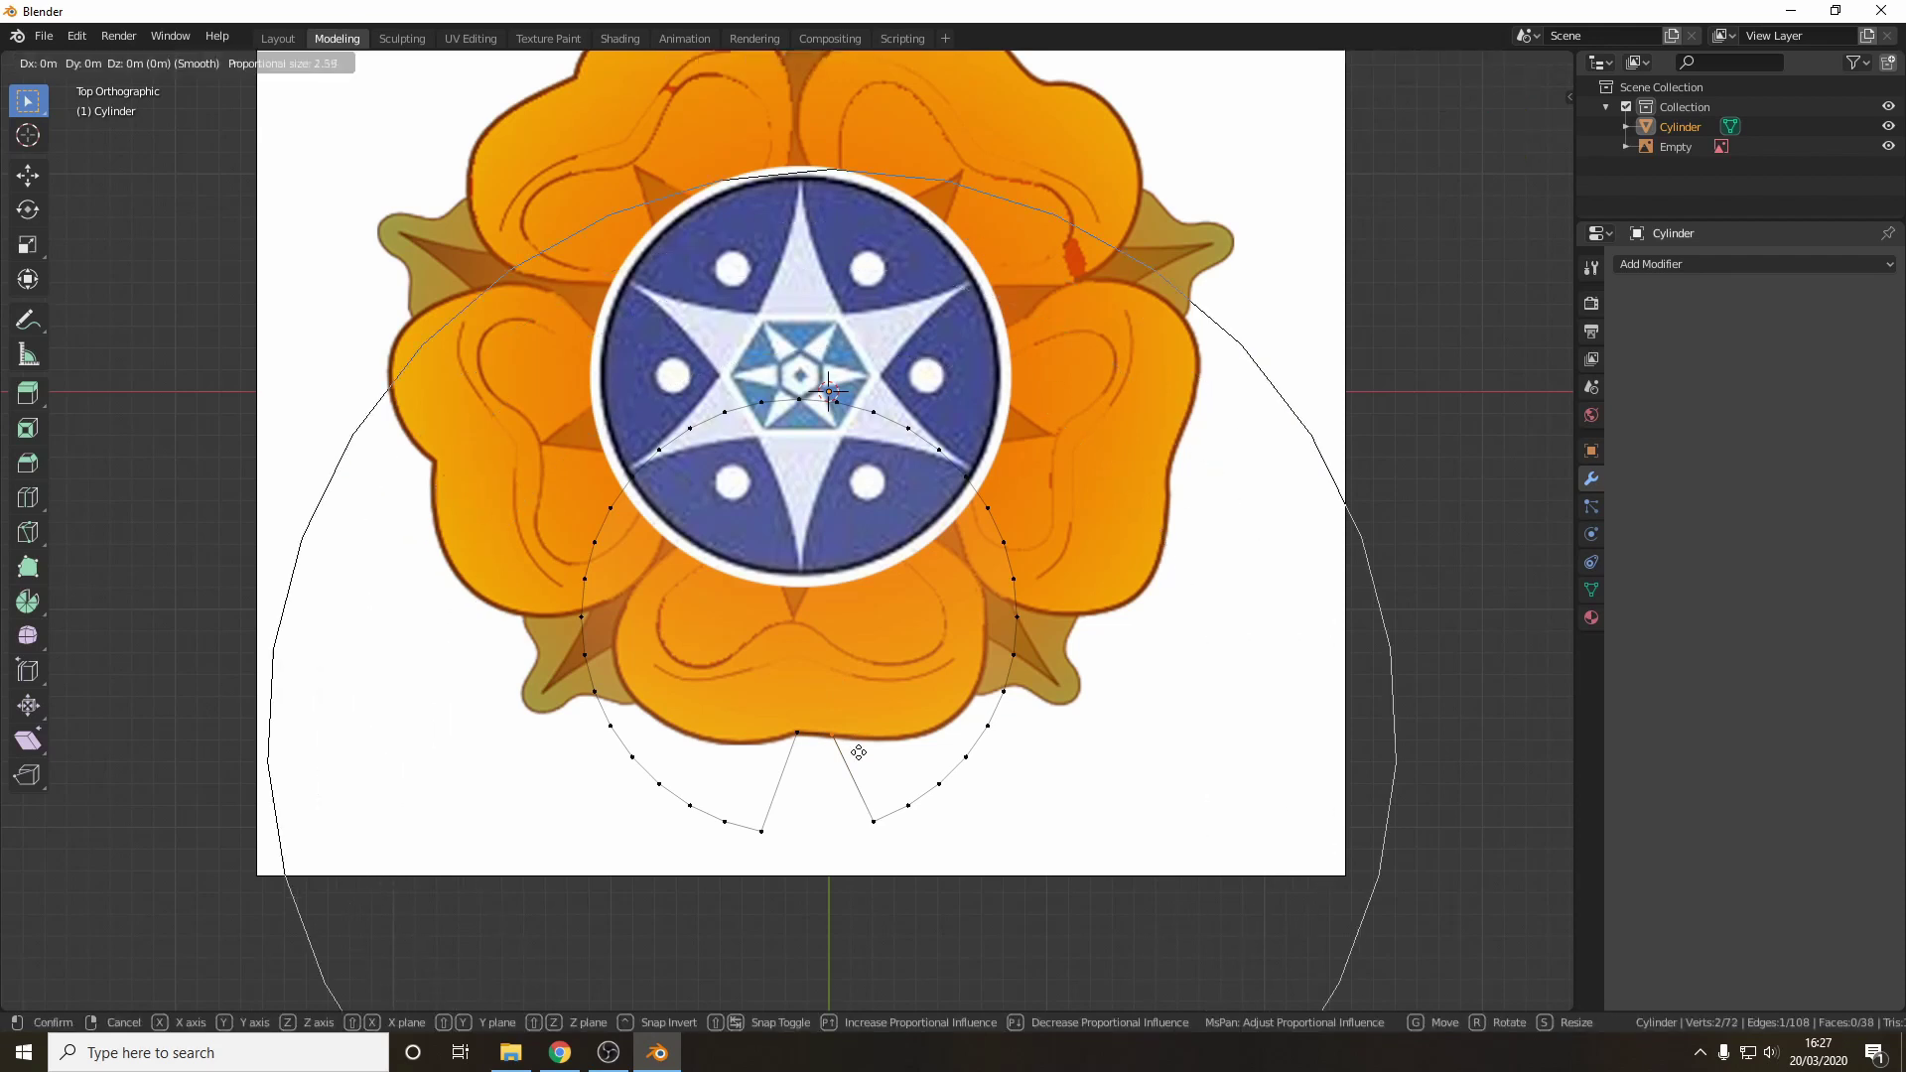
pyautogui.scroll(10, 858, 752)
pyautogui.scroll(5, 858, 748)
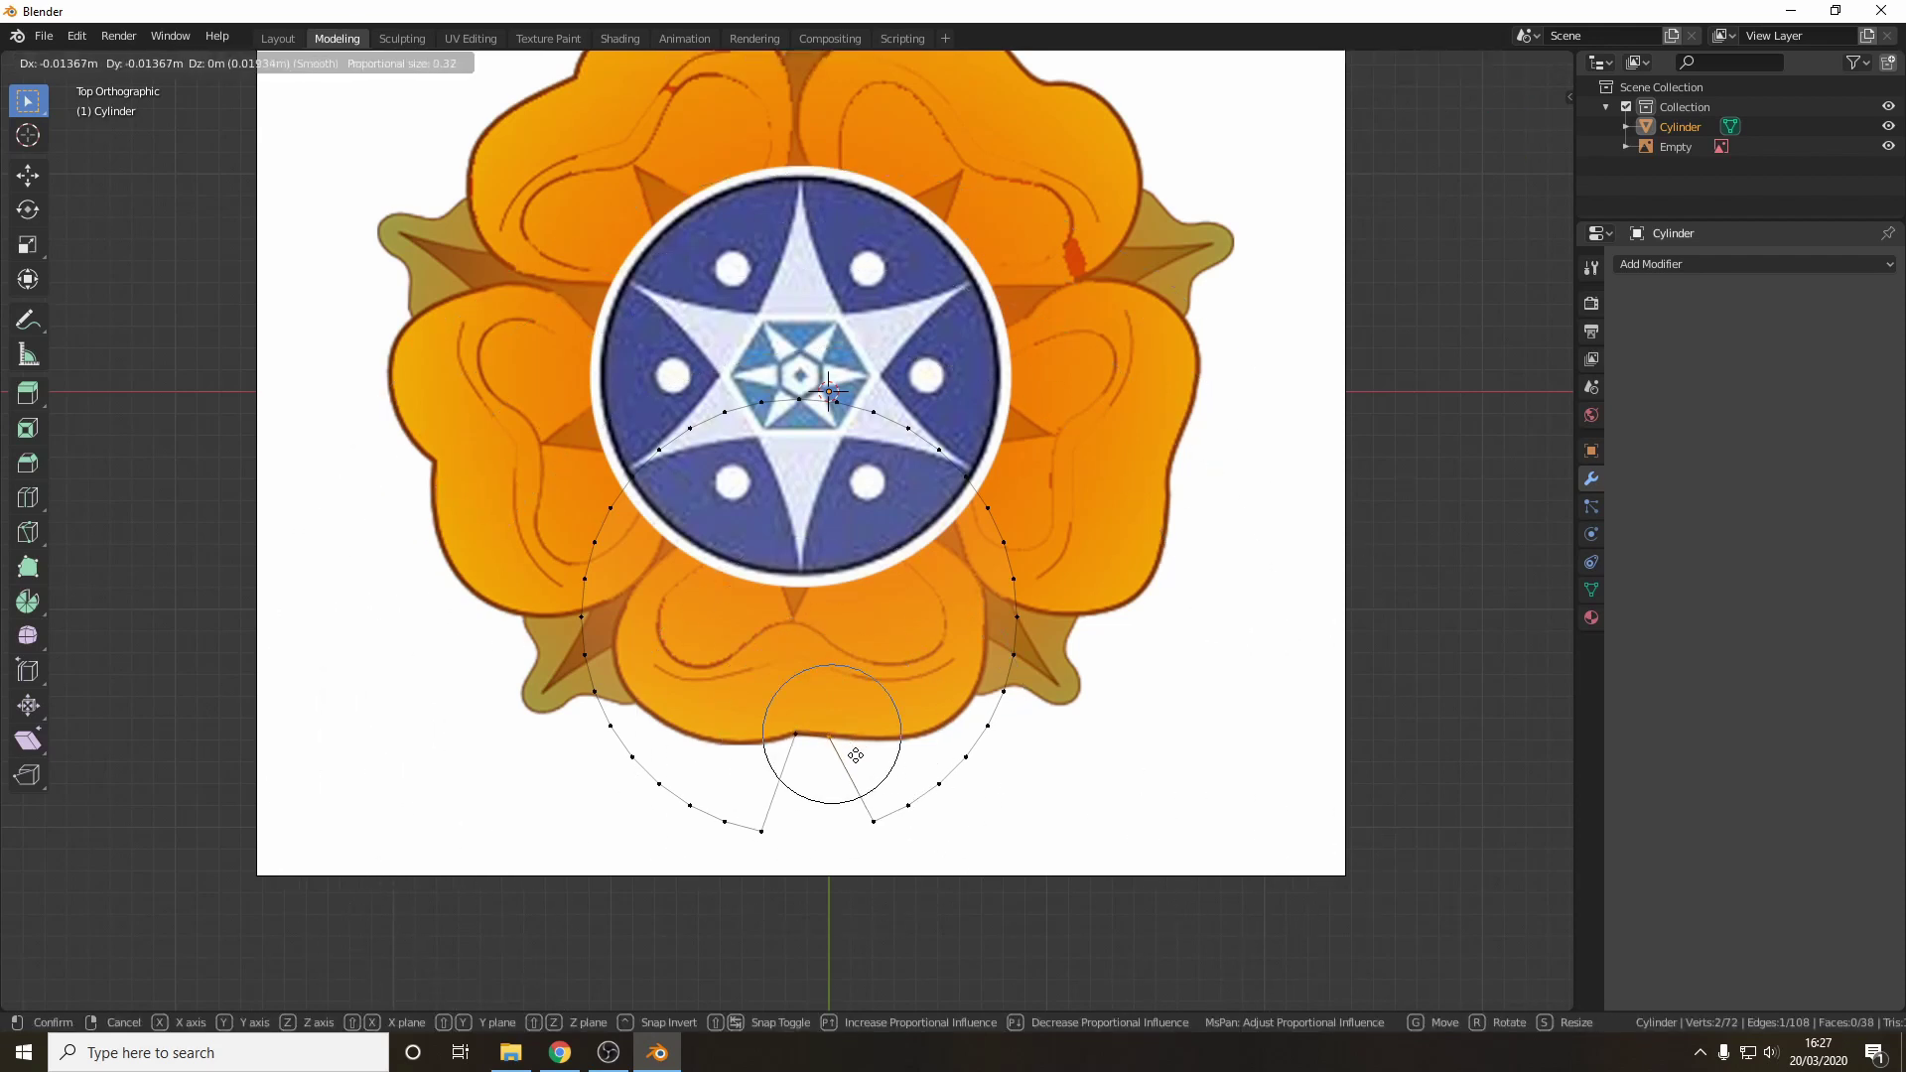
pyautogui.click(857, 758)
# - Move the successive lower-right vertex pairs of the outline onto the bottom petal's lower-right curve
pyautogui.press('g')
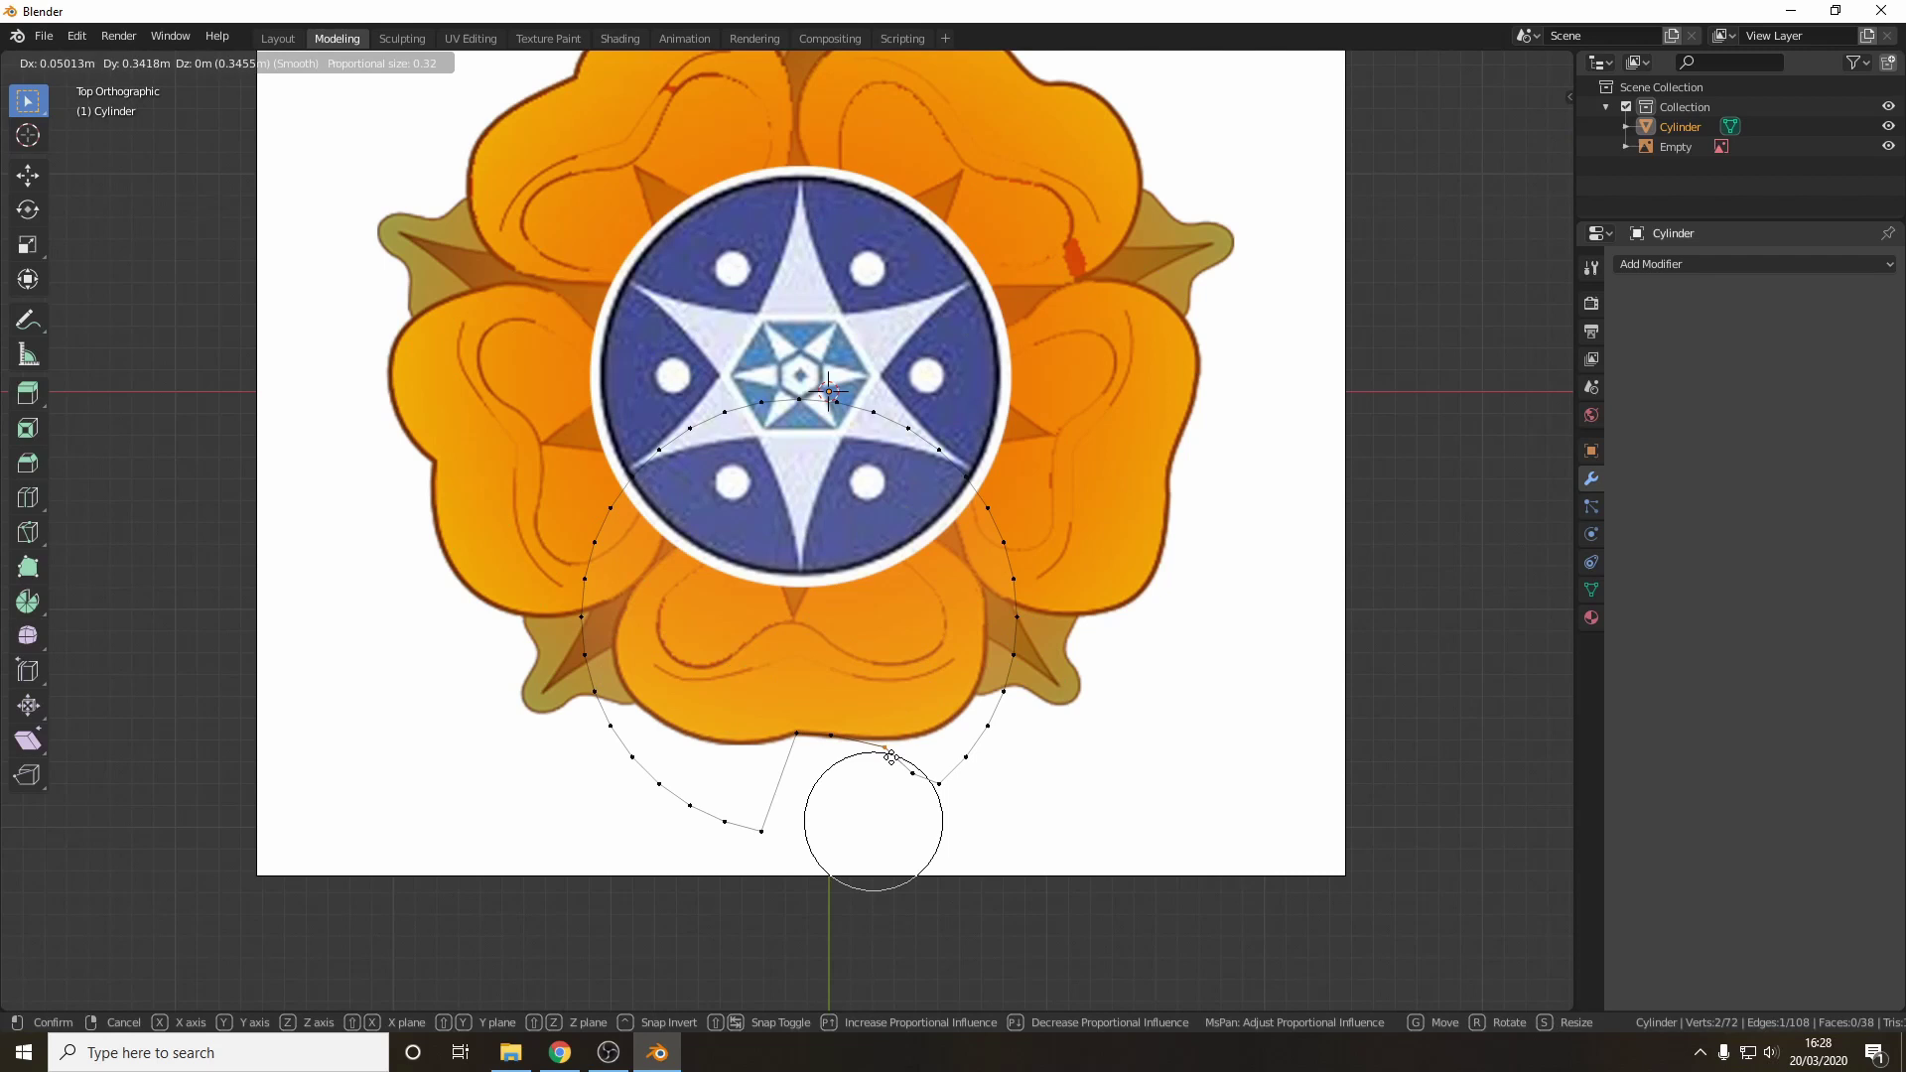
pyautogui.click(888, 748)
pyautogui.press('g')
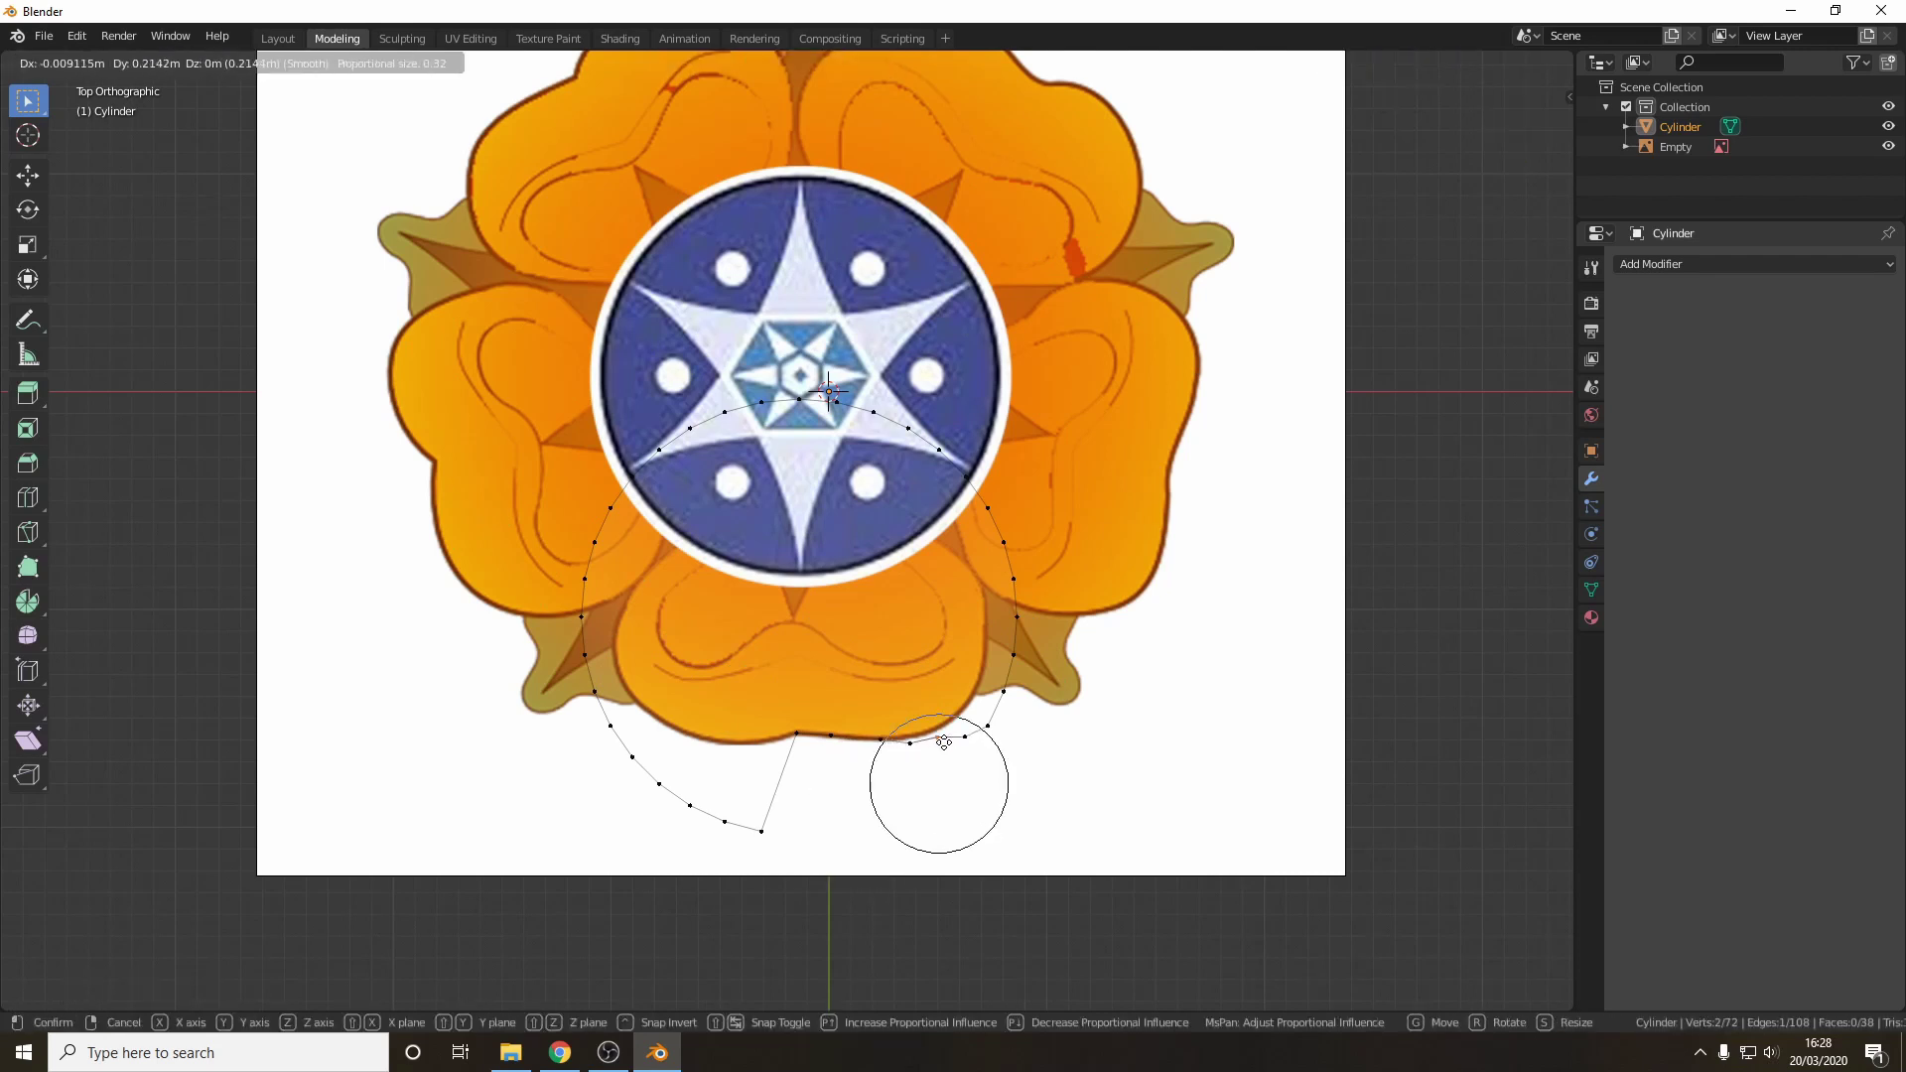
pyautogui.click(941, 734)
pyautogui.press('g')
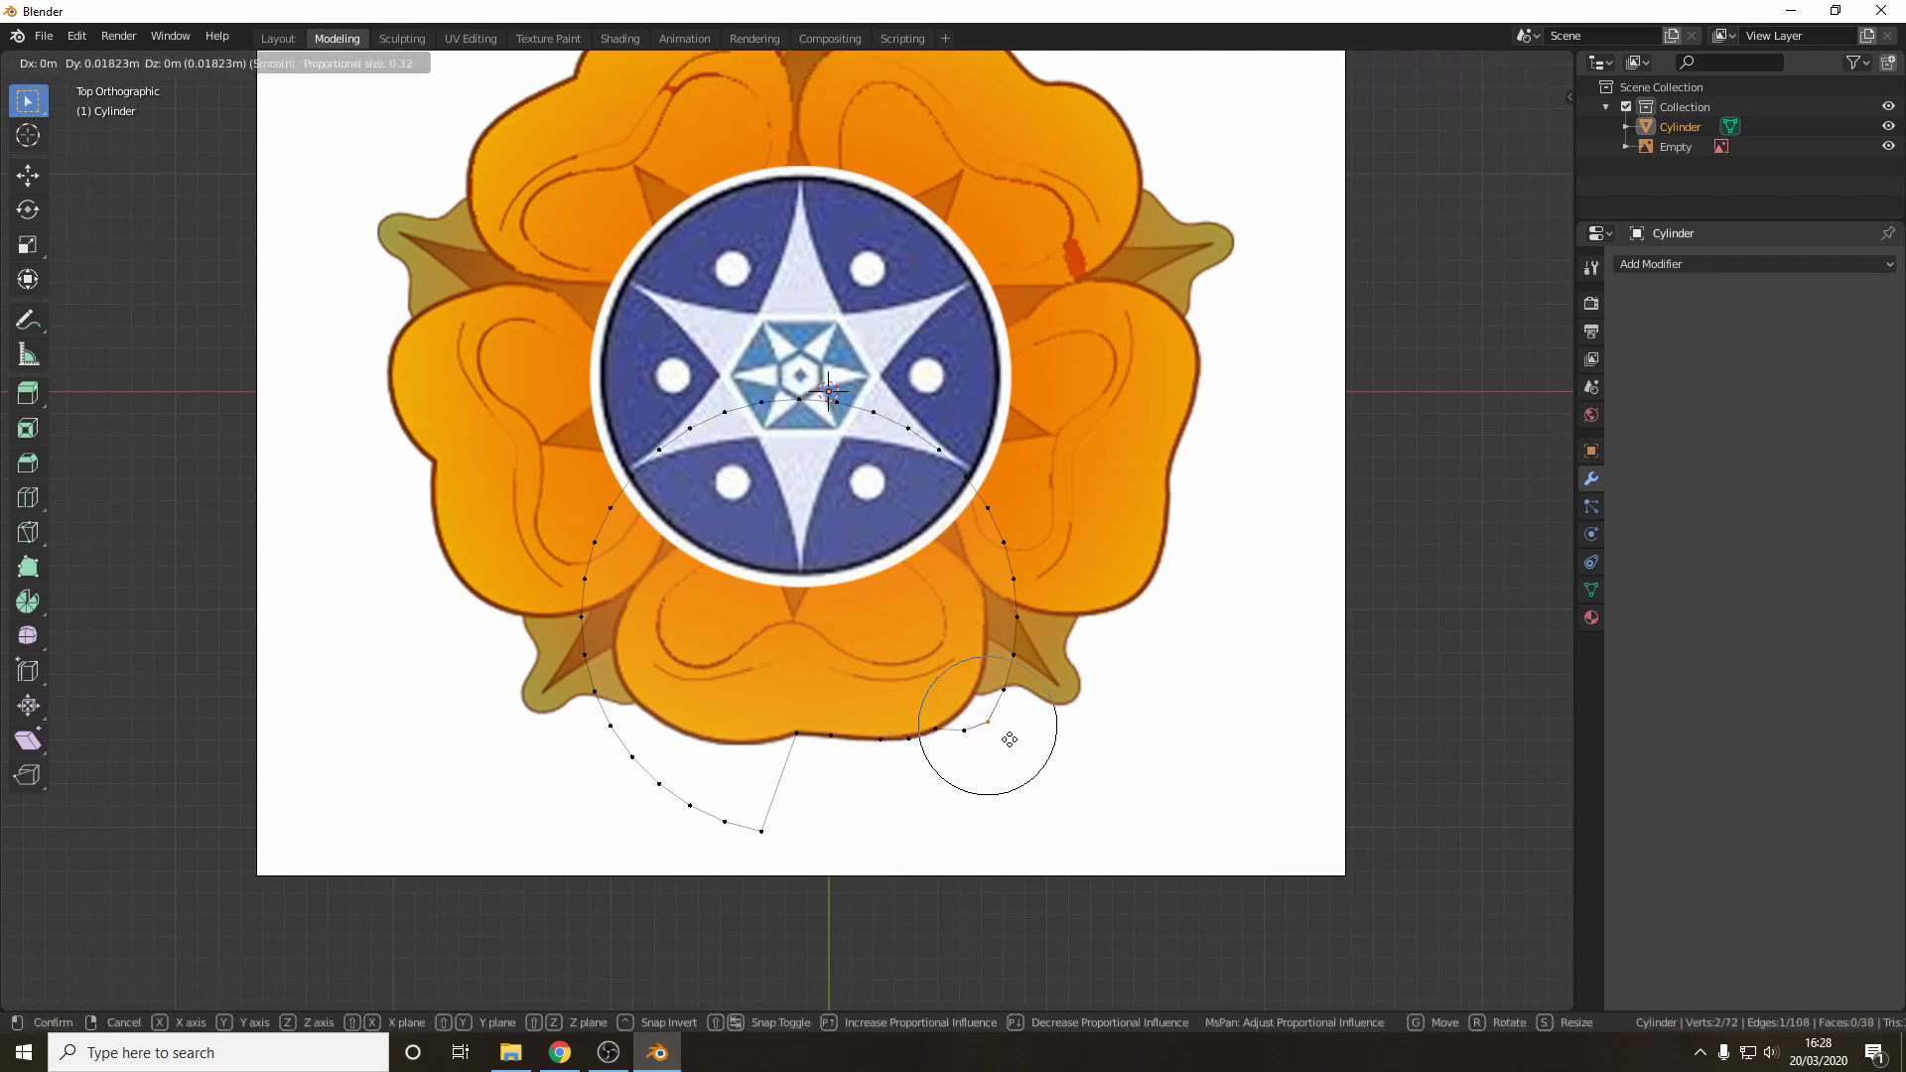
pyautogui.click(989, 692)
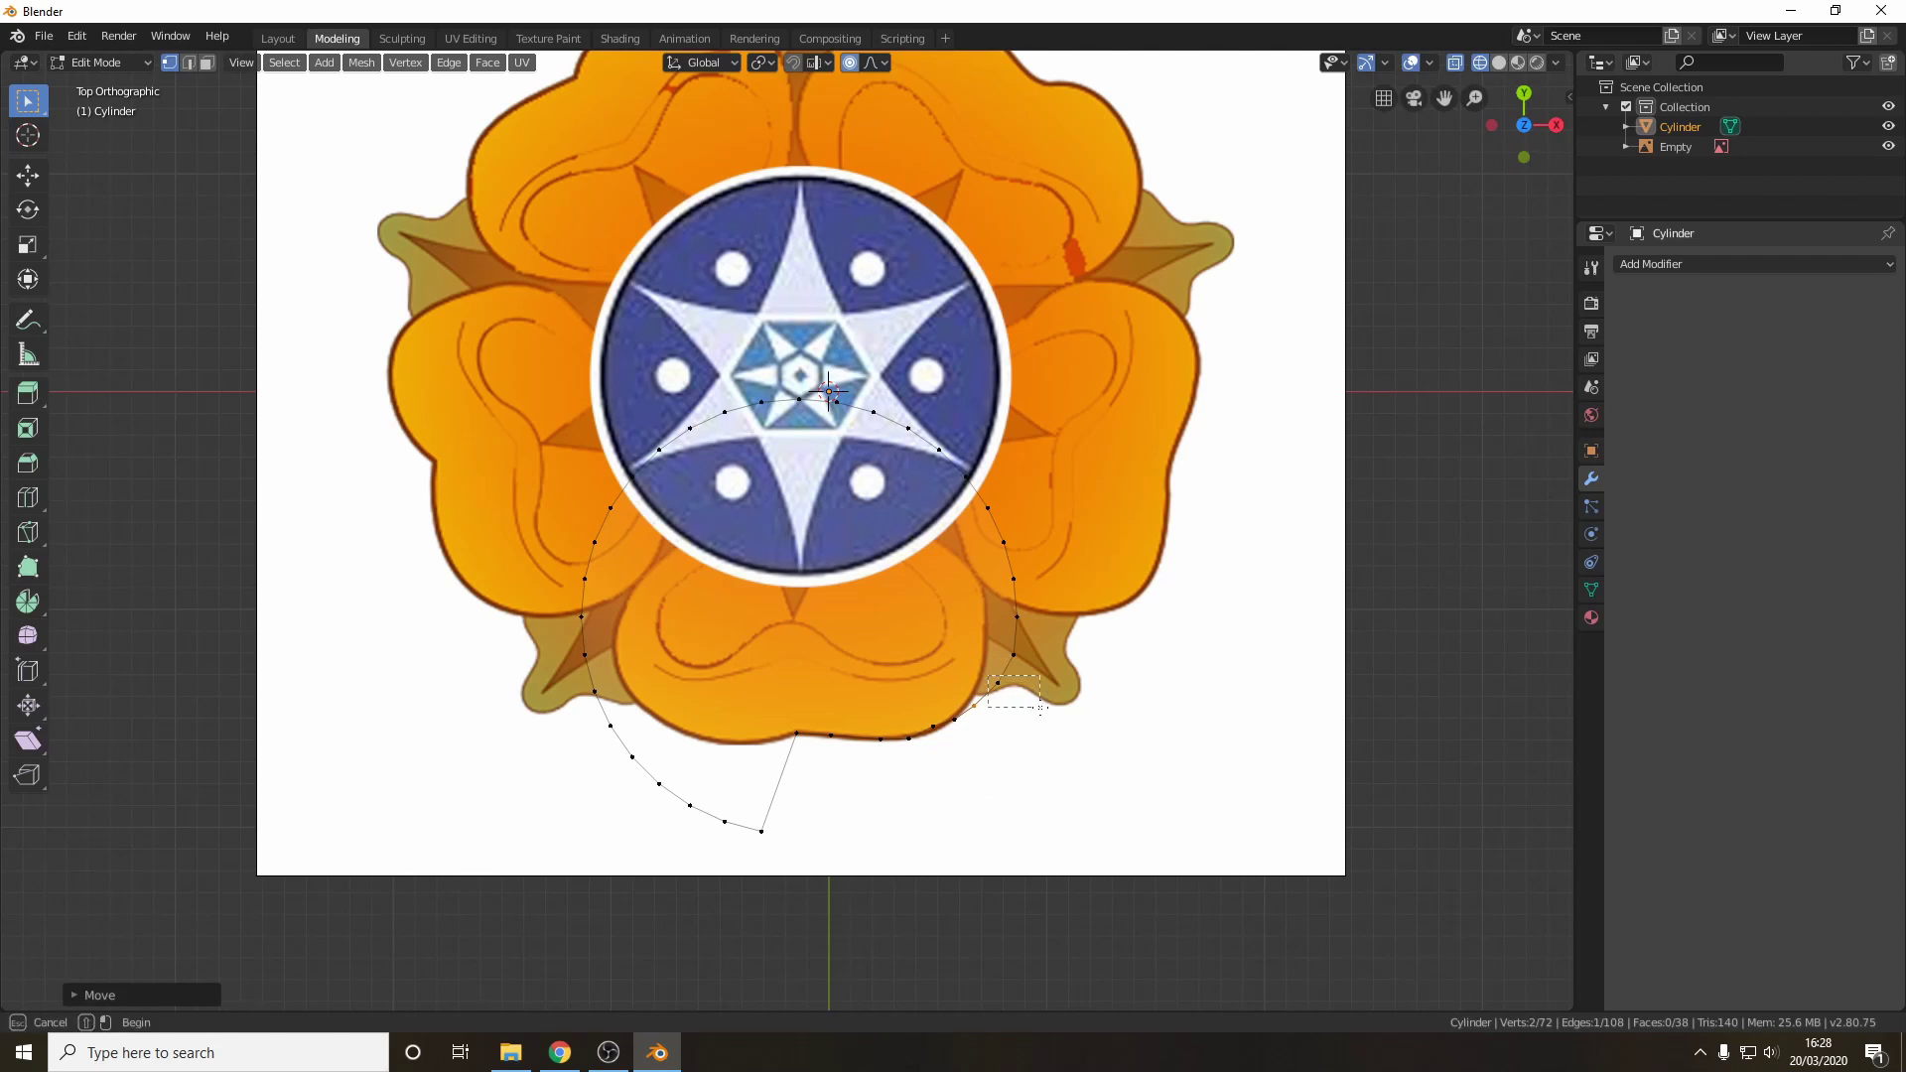
pyautogui.press('g')
pyautogui.click(1023, 697)
# - Move the outline's right-side vertex pairs onto the bottom petal's right edge, up to where it meets the central disc
pyautogui.moveTo(1027, 661); pyautogui.dragTo(1038, 625)
pyautogui.press('g')
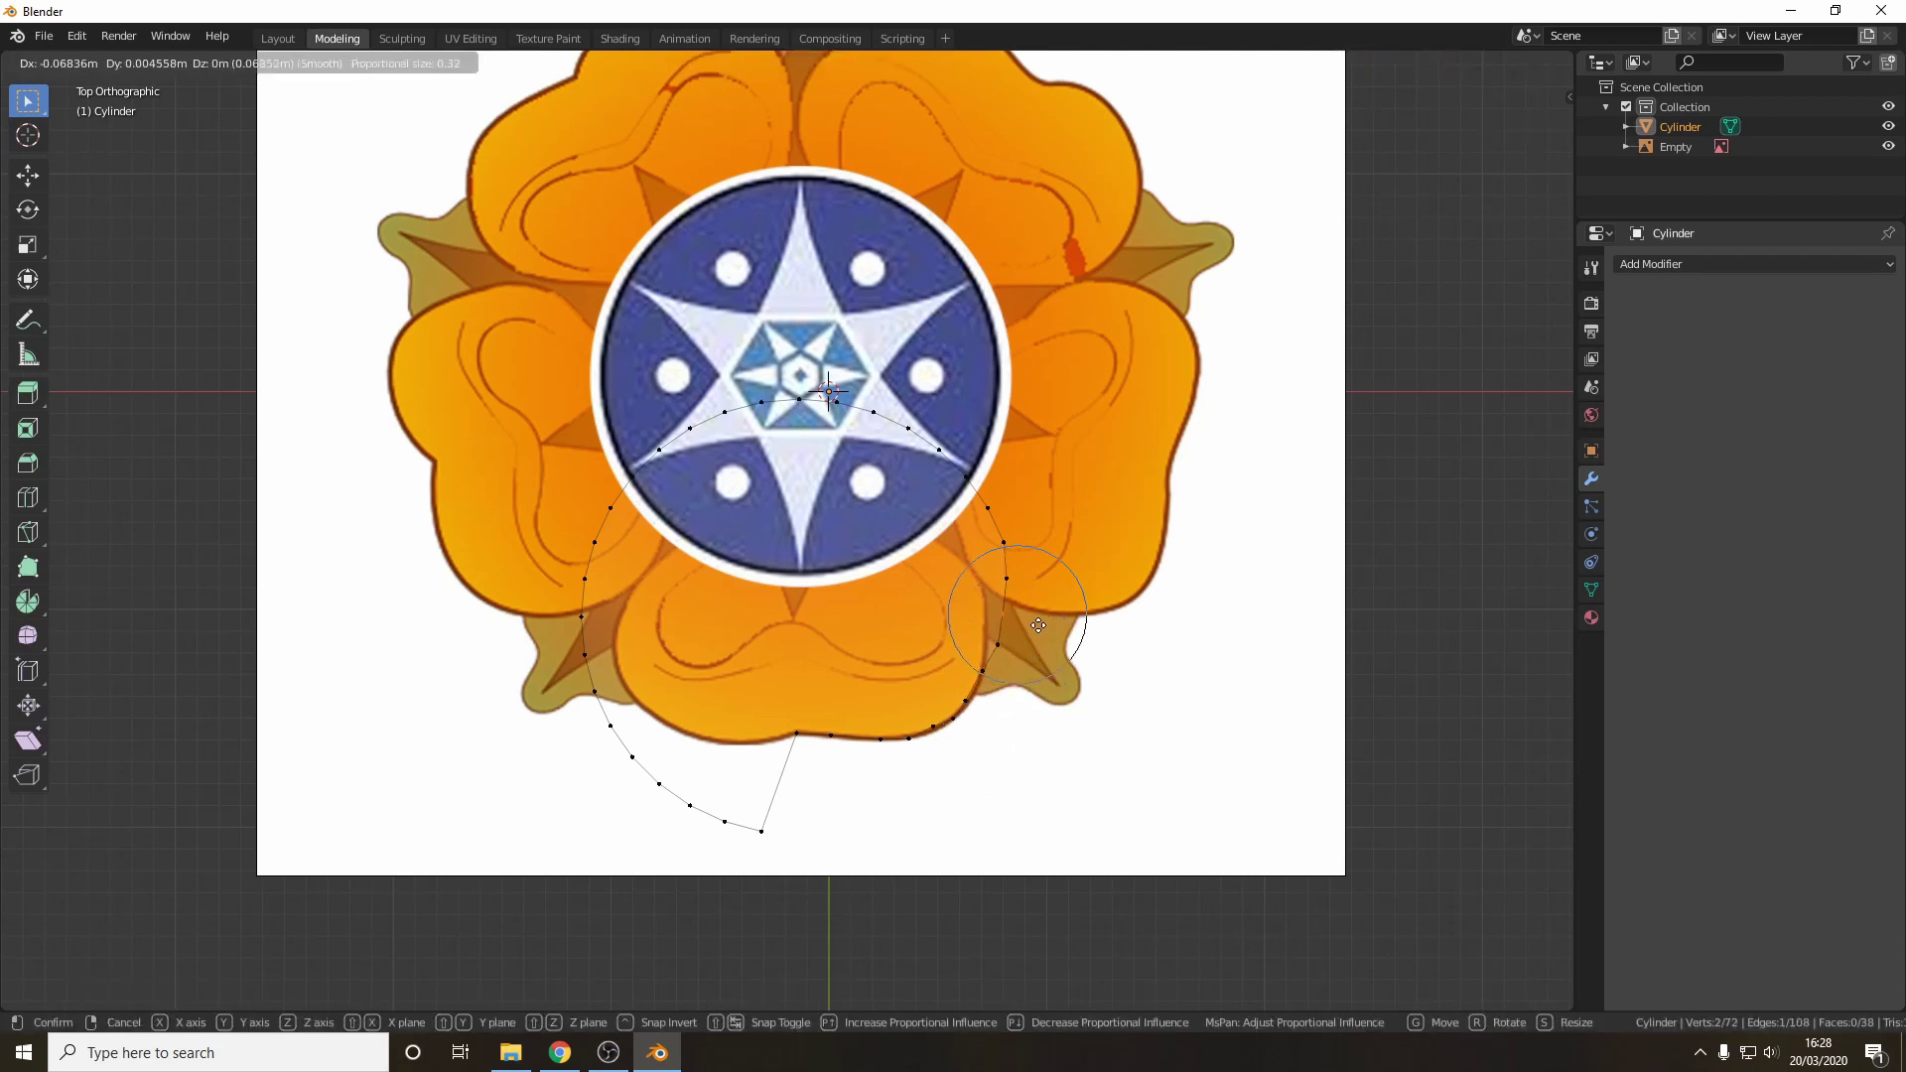
pyautogui.click(1022, 622)
pyautogui.press('g')
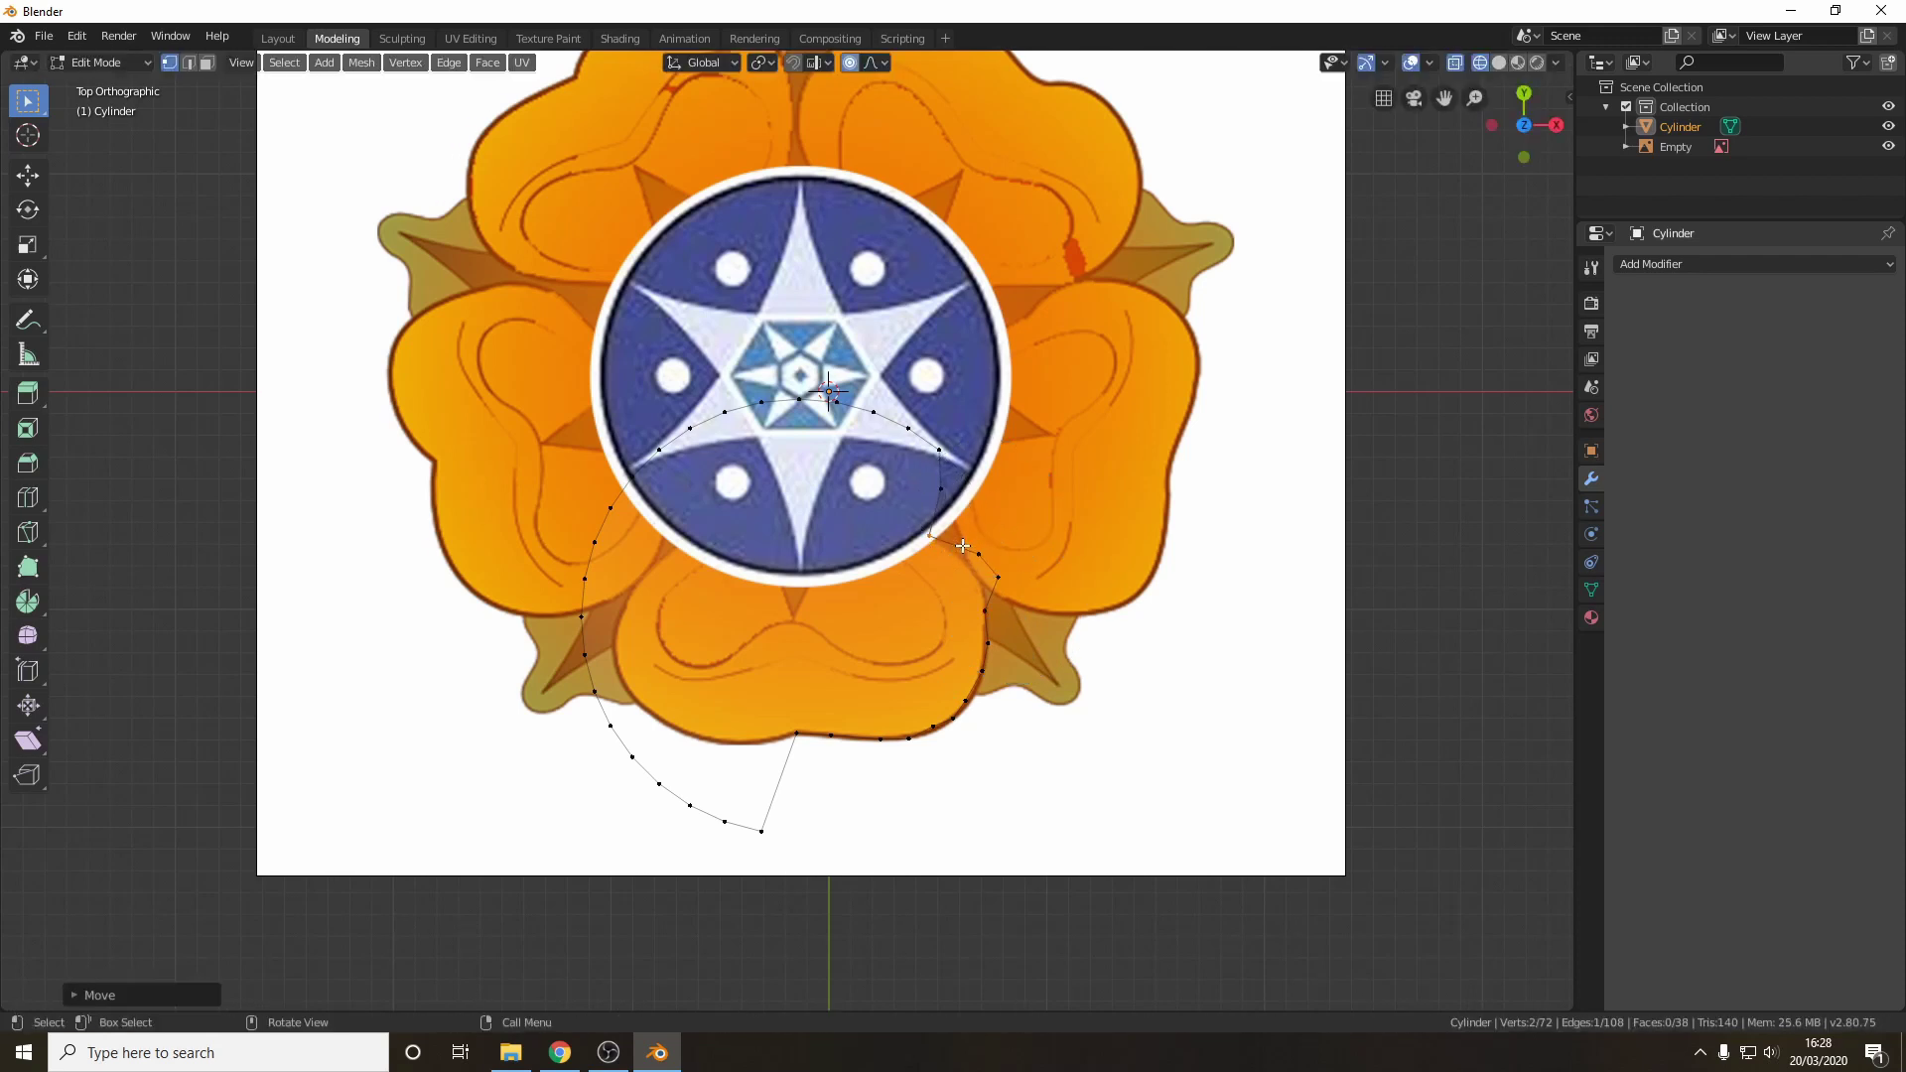
pyautogui.click(1015, 616)
pyautogui.press('g')
pyautogui.moveTo(961, 561); pyautogui.dragTo(1017, 656)
pyautogui.scroll(1, 1009, 585)
pyautogui.click(1005, 585)
pyautogui.press('g')
pyautogui.click(1013, 656)
# - Reduce the proportional size to 0.08 and move the outline's upper-left vertex pairs onto the bottom petal's upper-left edge
pyautogui.moveTo(572, 610); pyautogui.dragTo(613, 644)
pyautogui.press('g')
pyautogui.scroll(13, 643, 643)
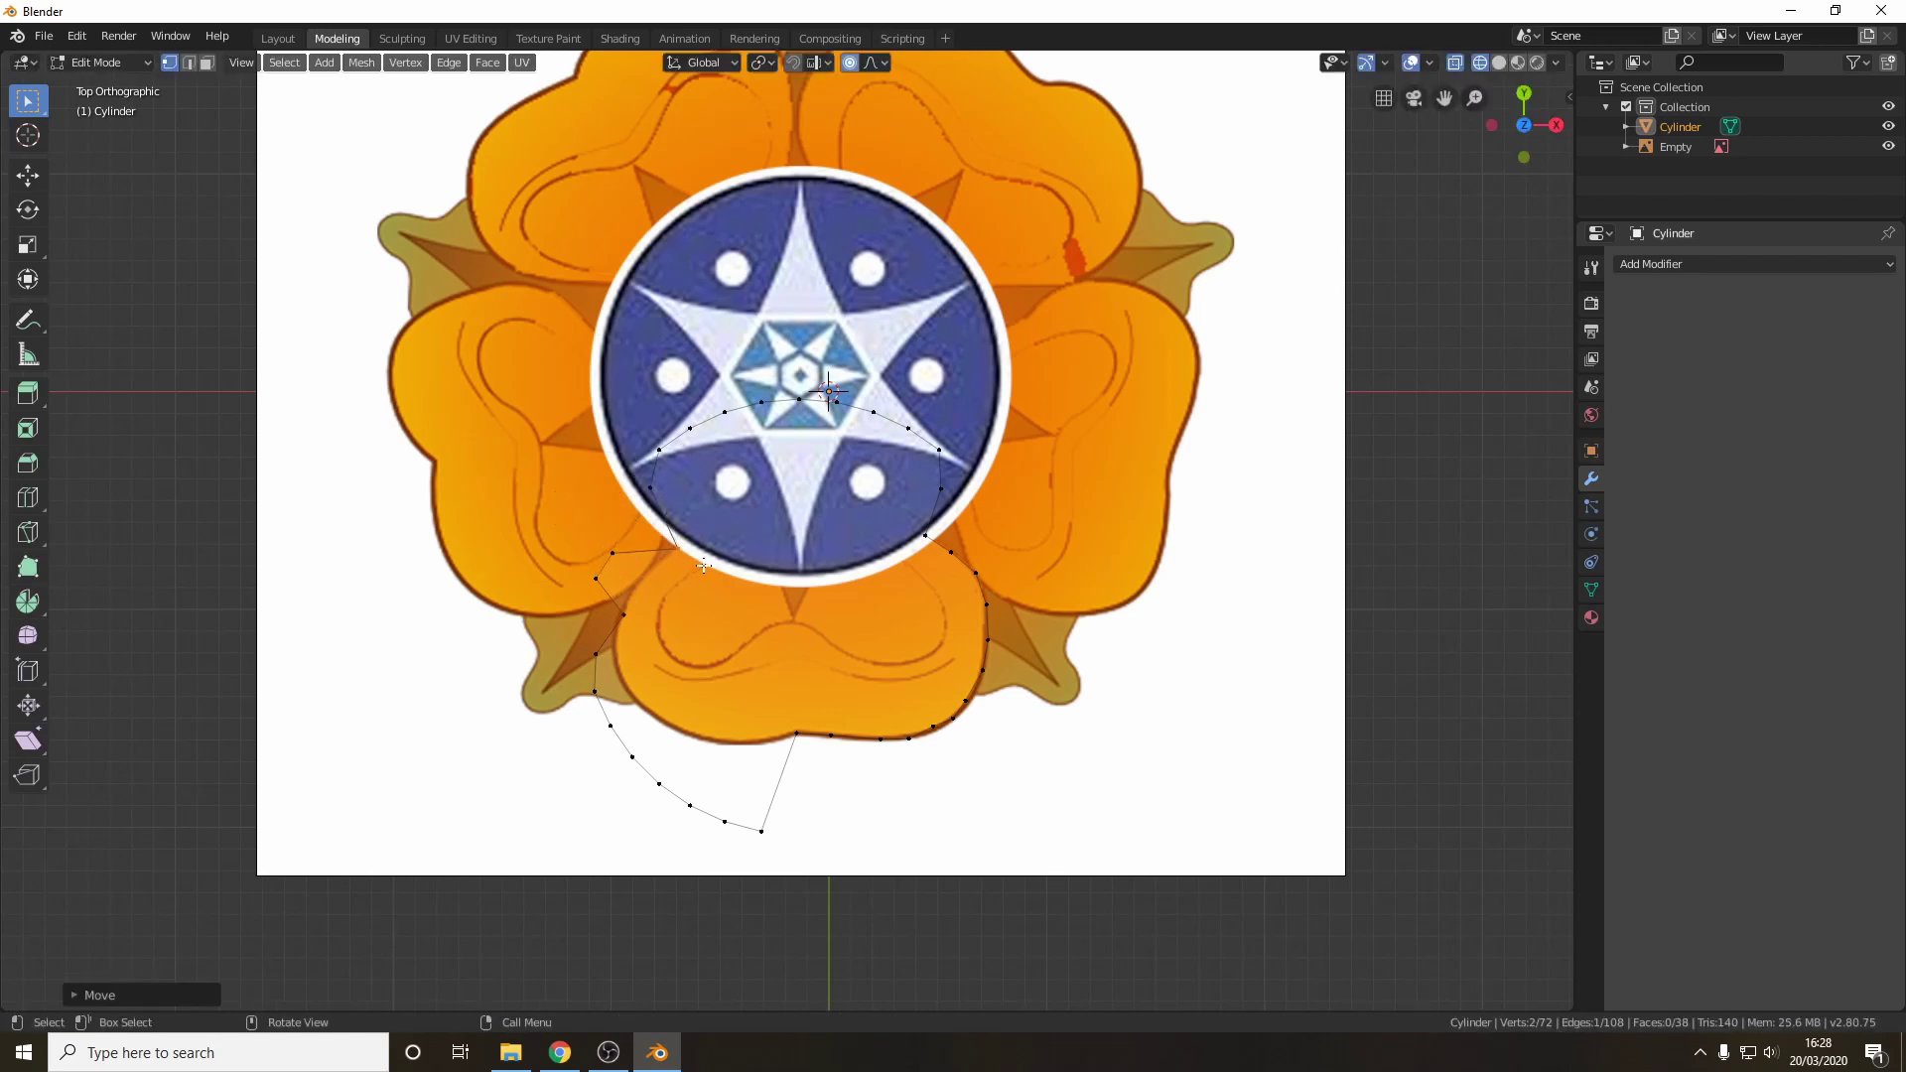
pyautogui.click(661, 601)
# - Move the vertex pairs left of the bottom notch one after another onto the petal's lower-left edge
pyautogui.moveTo(797, 858); pyautogui.dragTo(798, 858)
pyautogui.press('g')
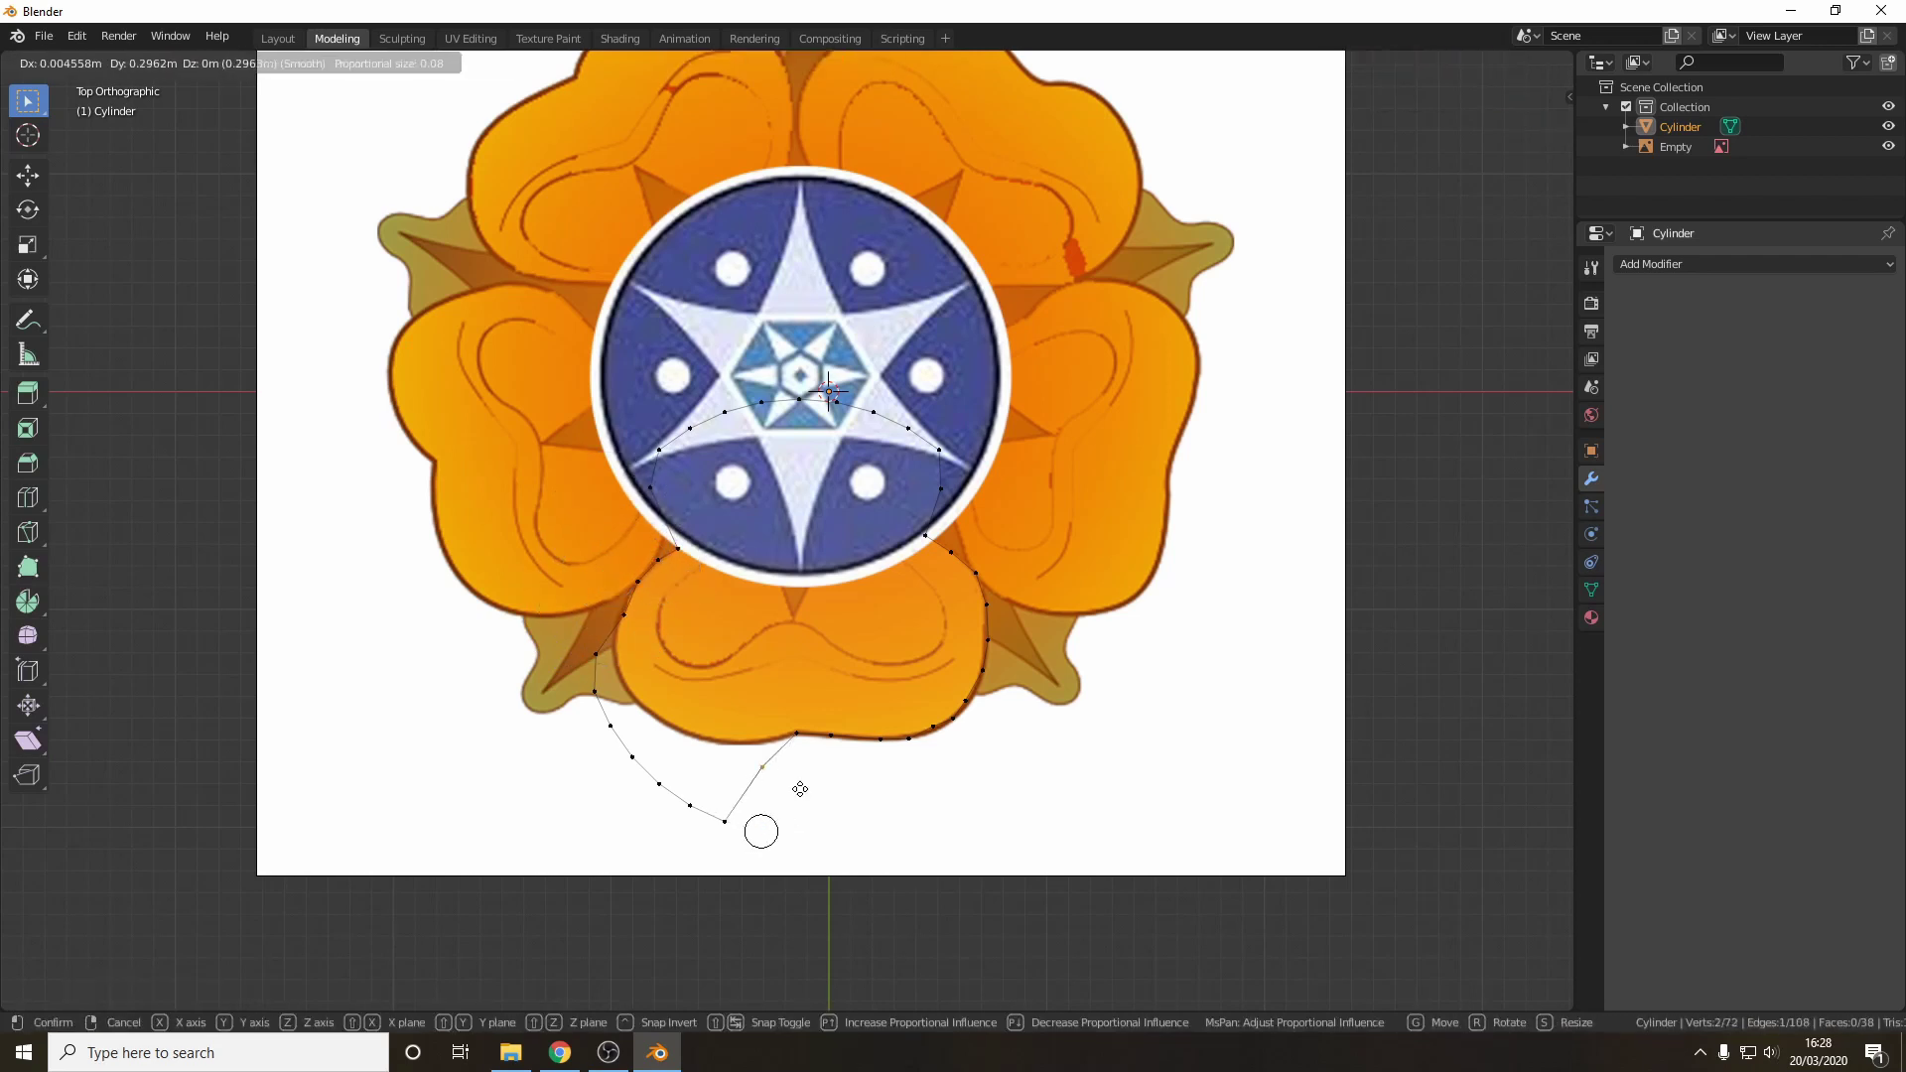
pyautogui.click(810, 765)
pyautogui.press('g')
pyautogui.moveTo(712, 800)
pyautogui.mouseDown()
pyautogui.moveTo(745, 842)
pyautogui.moveTo(679, 806)
pyautogui.mouseUp()
pyautogui.click(761, 765)
pyautogui.press('g')
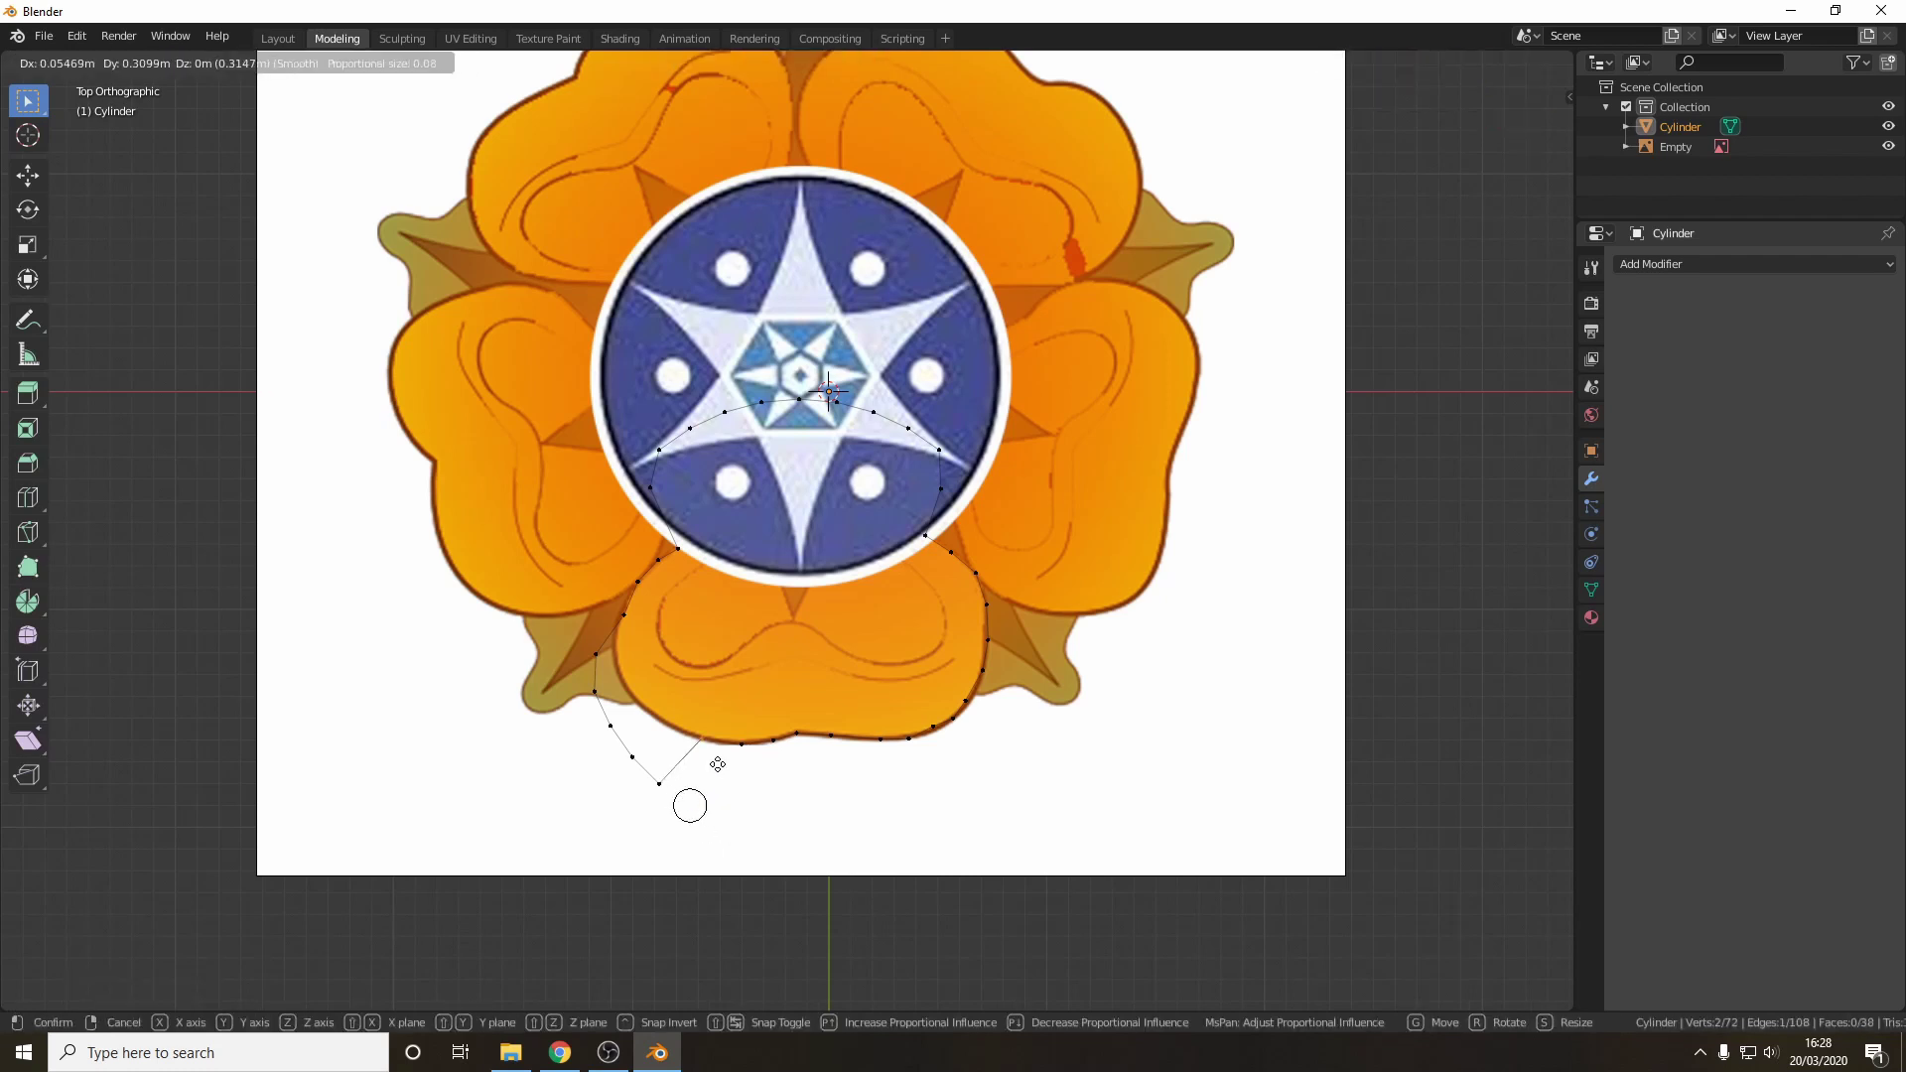
pyautogui.click(671, 786)
pyautogui.press('g')
pyautogui.click(654, 742)
# - Move the remaining left-side vertex pairs of the outline onto the bottom petal's left edge
pyautogui.press('g')
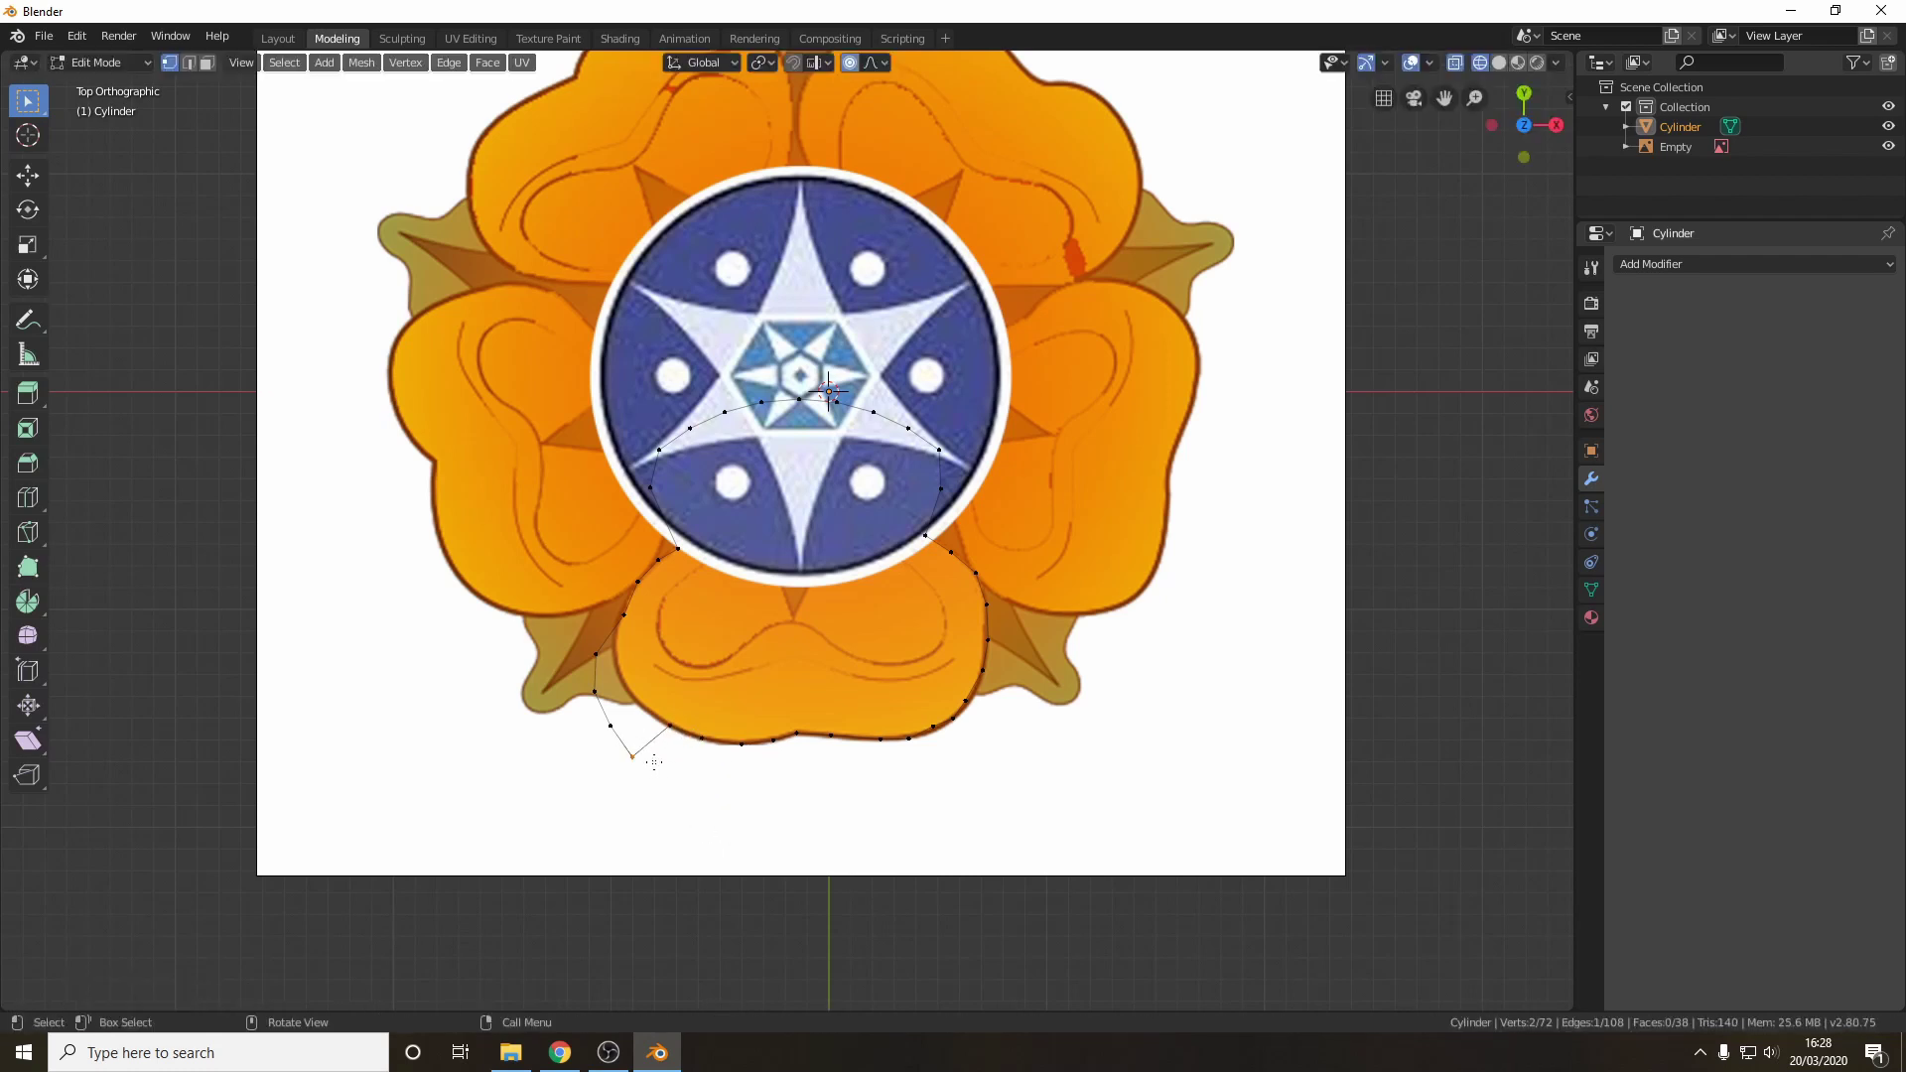
pyautogui.click(617, 723)
pyautogui.press('g')
pyautogui.click(587, 683)
pyautogui.press('g')
pyautogui.moveTo(586, 684)
pyautogui.mouseDown()
pyautogui.moveTo(605, 703)
pyautogui.moveTo(605, 663)
pyautogui.mouseUp()
pyautogui.click(629, 682)
pyautogui.press('g')
pyautogui.click(622, 656)
# - Fit the remaining bottom vertex pairs to the bottom petal's edge and move the outline's left pair over the disc inward
pyautogui.press('g')
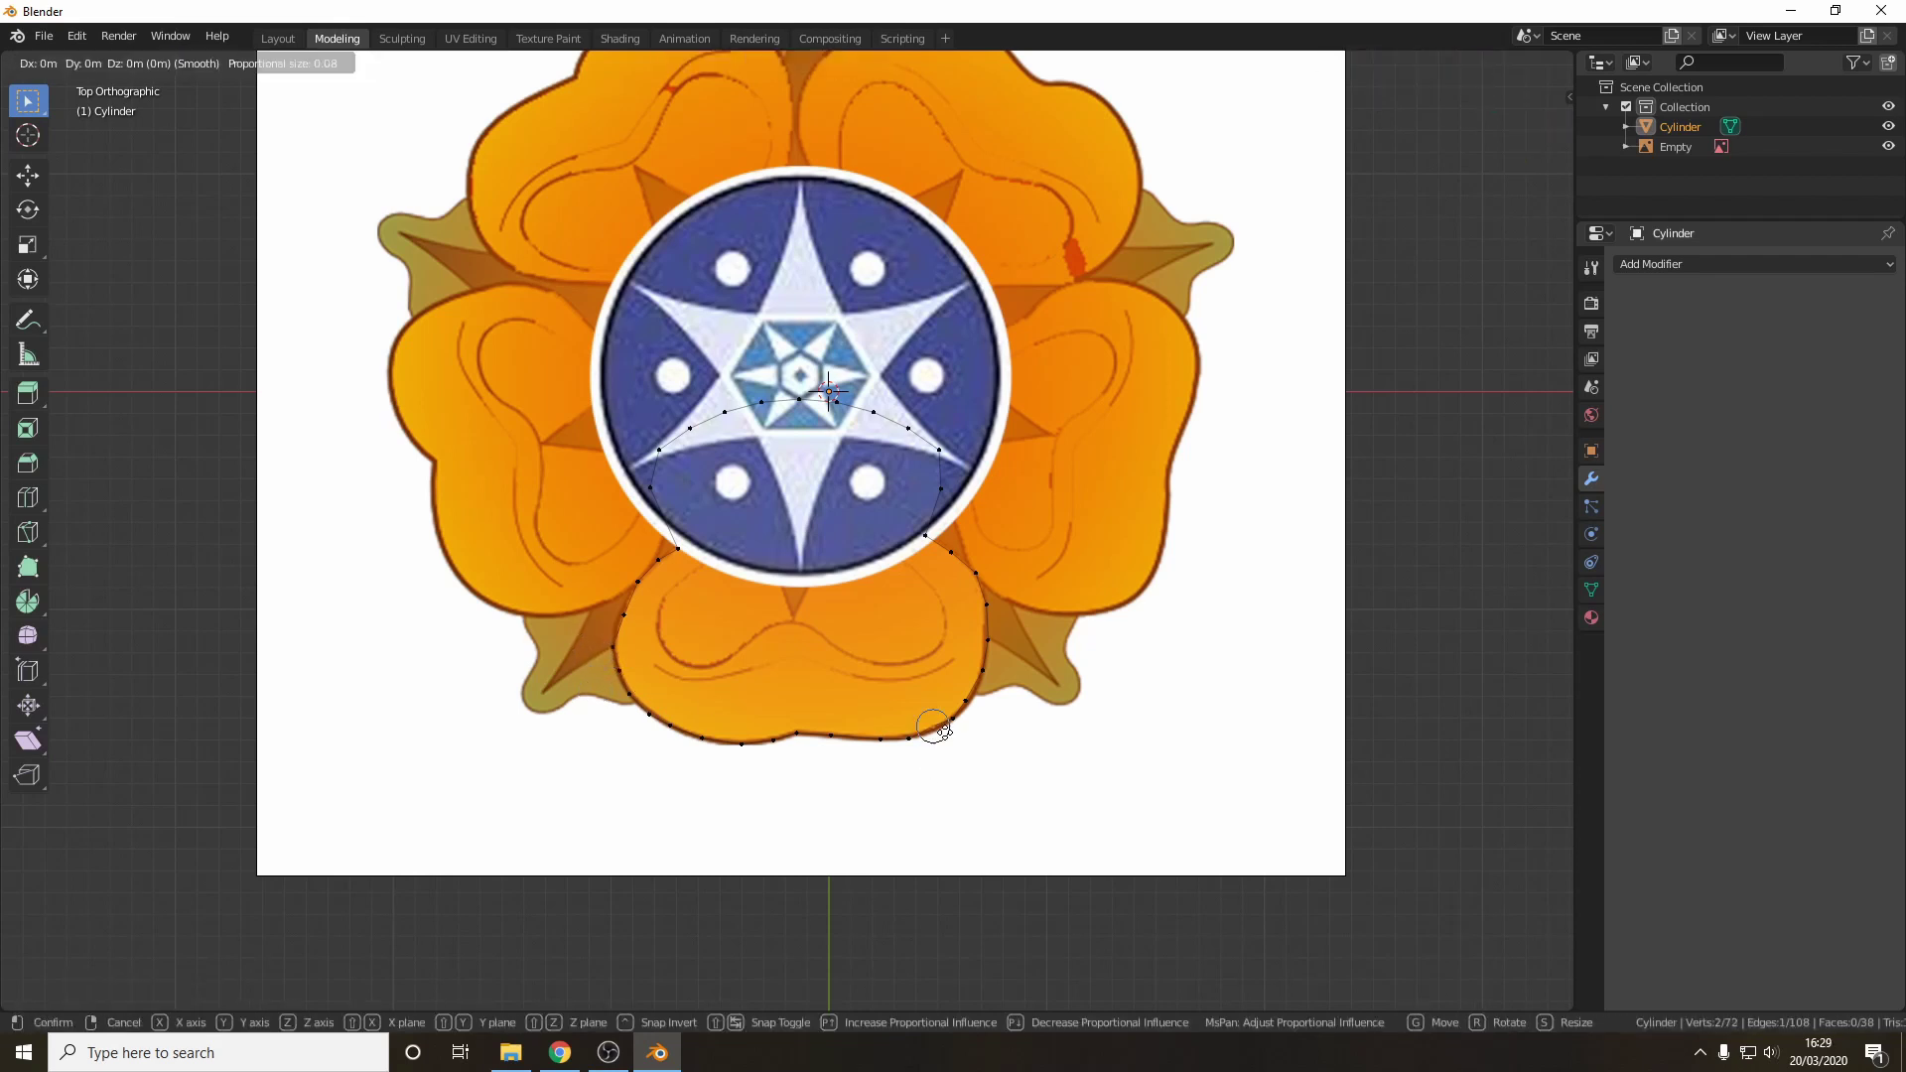
pyautogui.click(948, 732)
pyautogui.click(650, 488)
pyautogui.press('g')
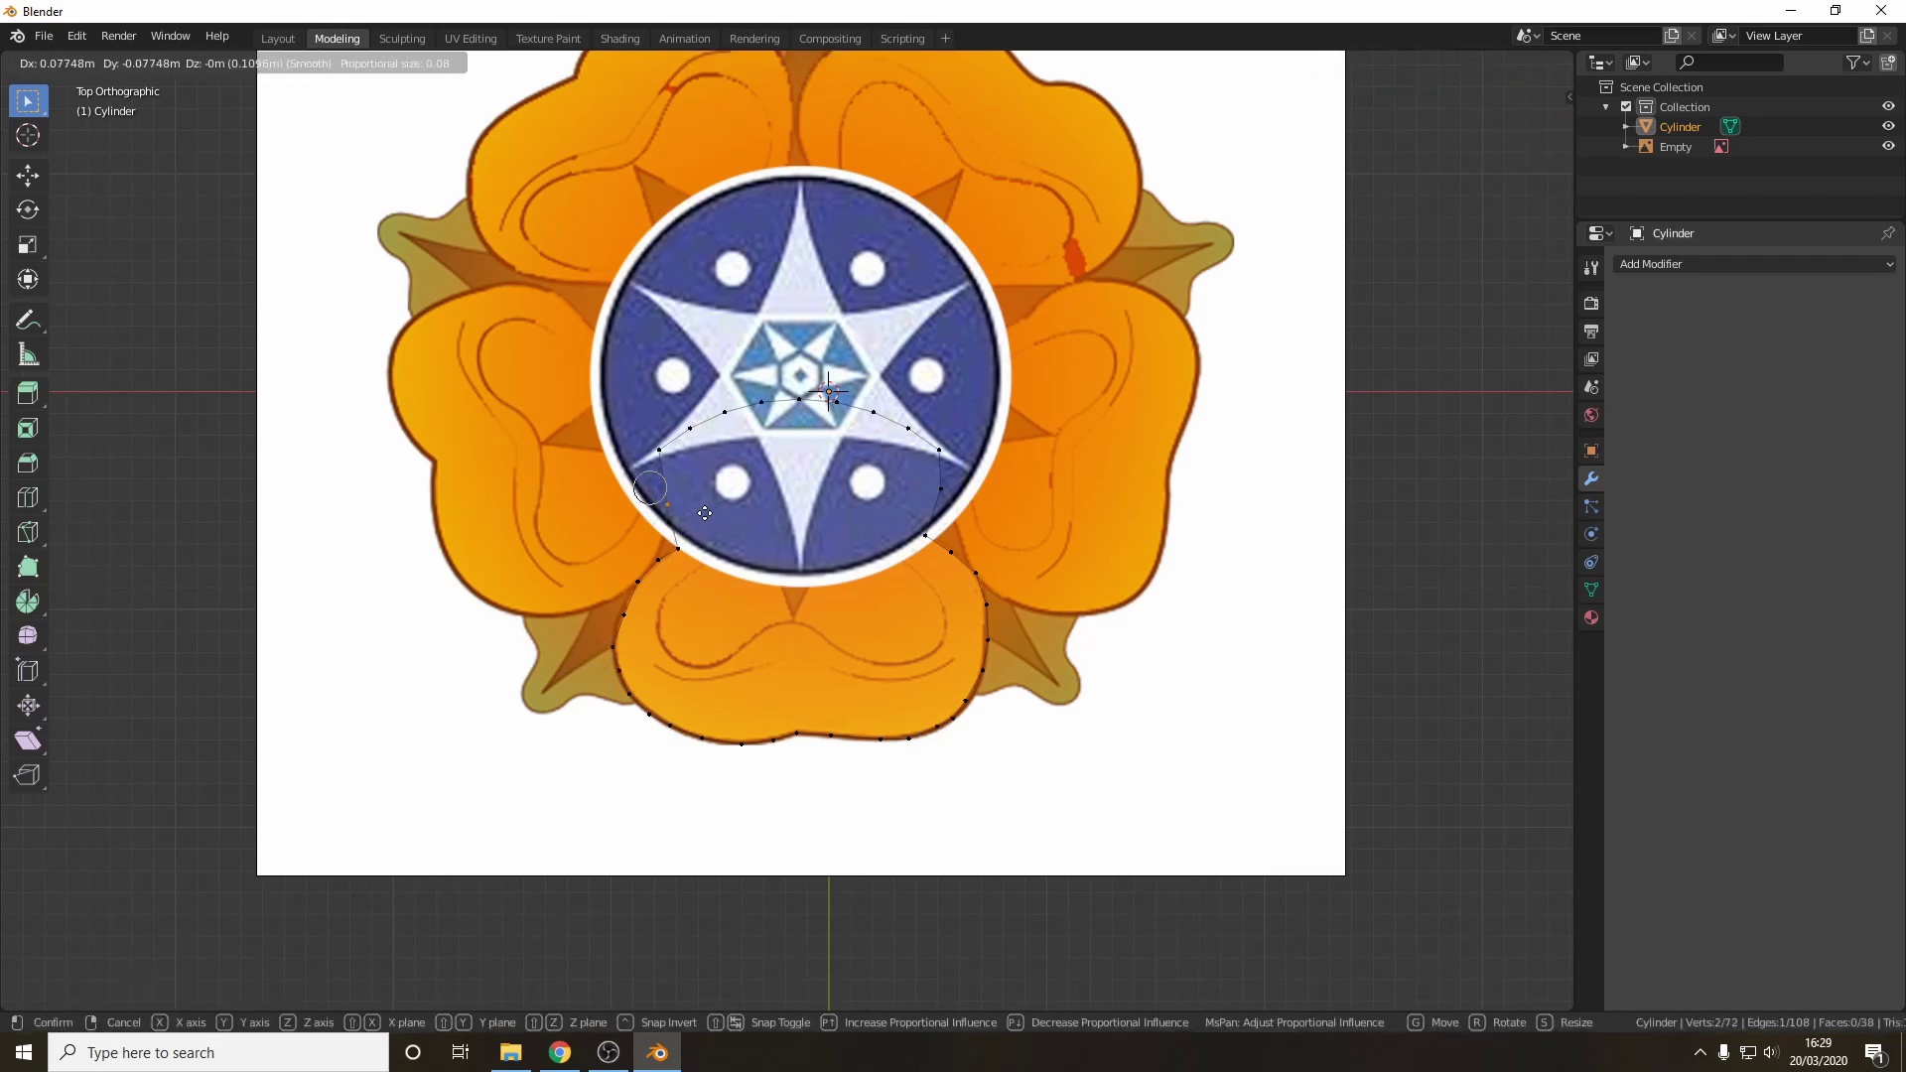
pyautogui.click(712, 512)
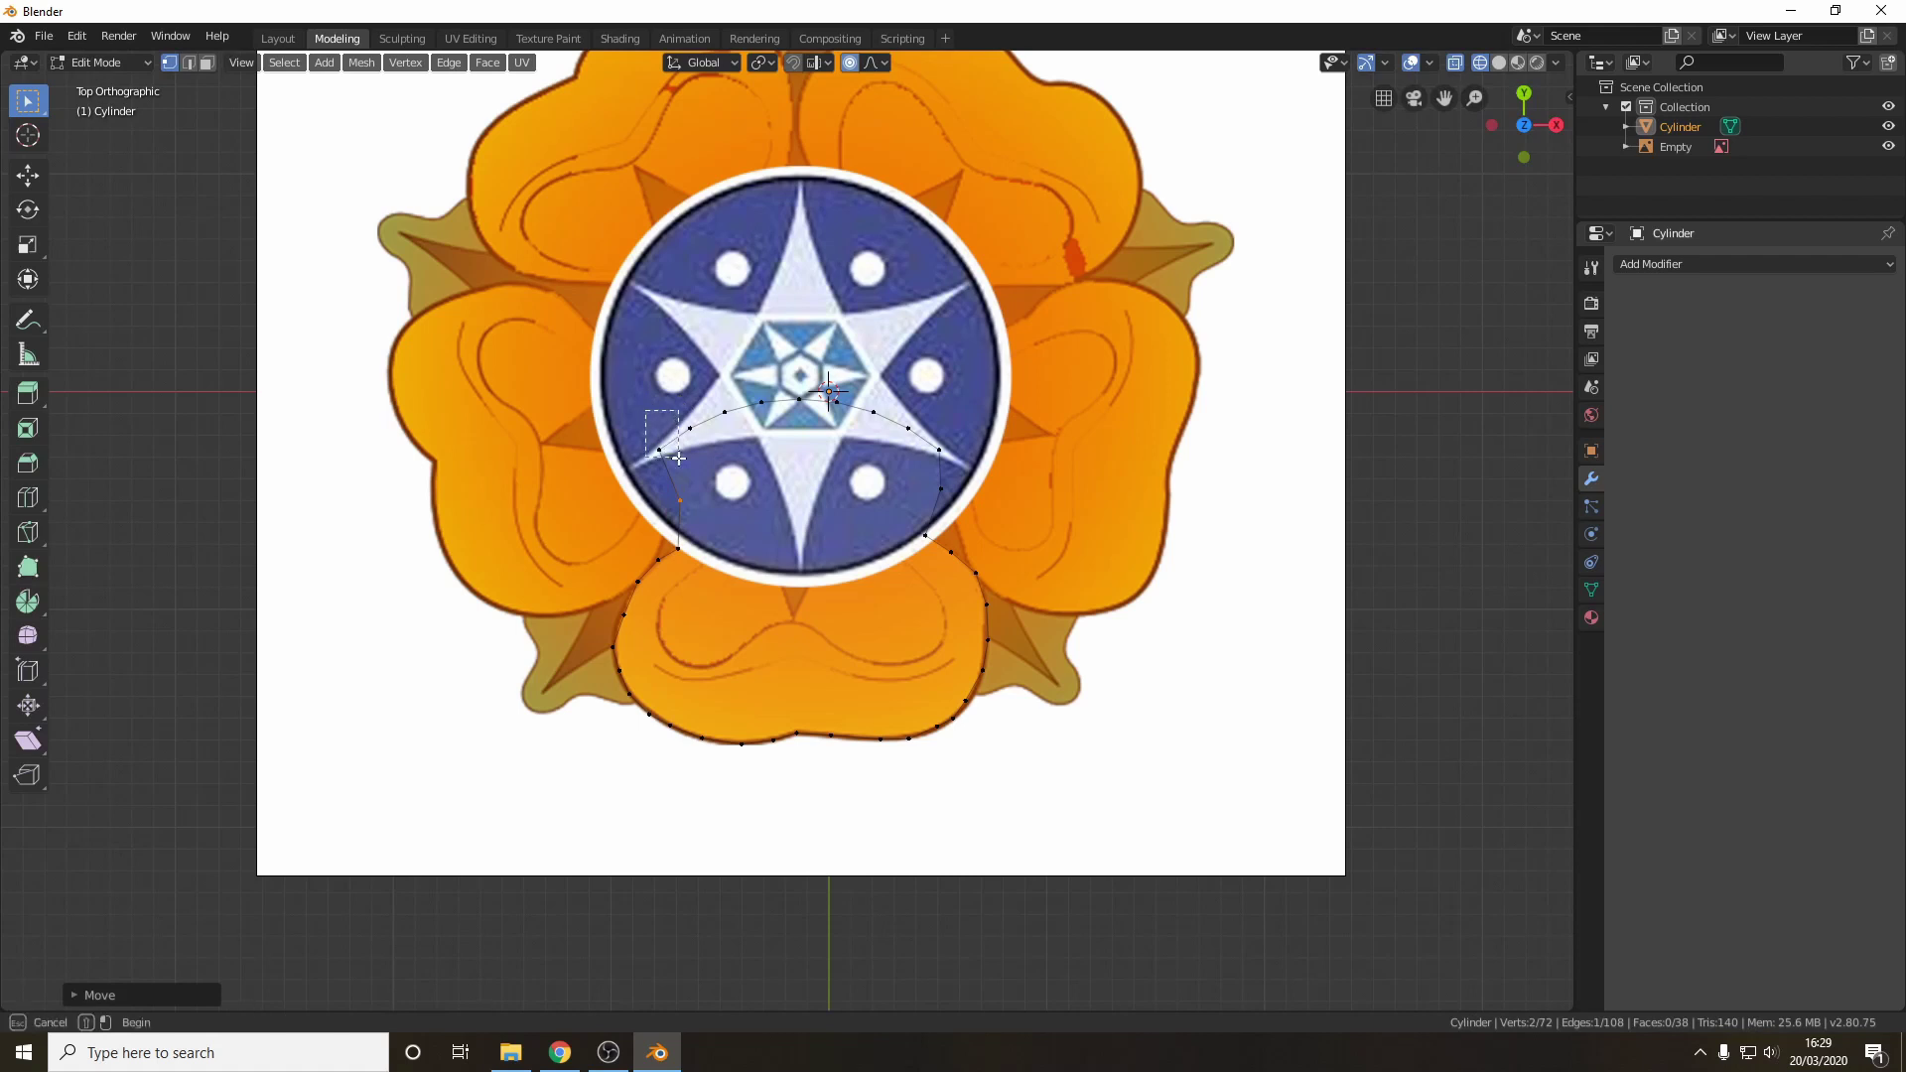
# - Move the outline's upper-left vertex pairs inward and down over the central disc
pyautogui.moveTo(645, 410); pyautogui.dragTo(678, 457)
pyautogui.press('g')
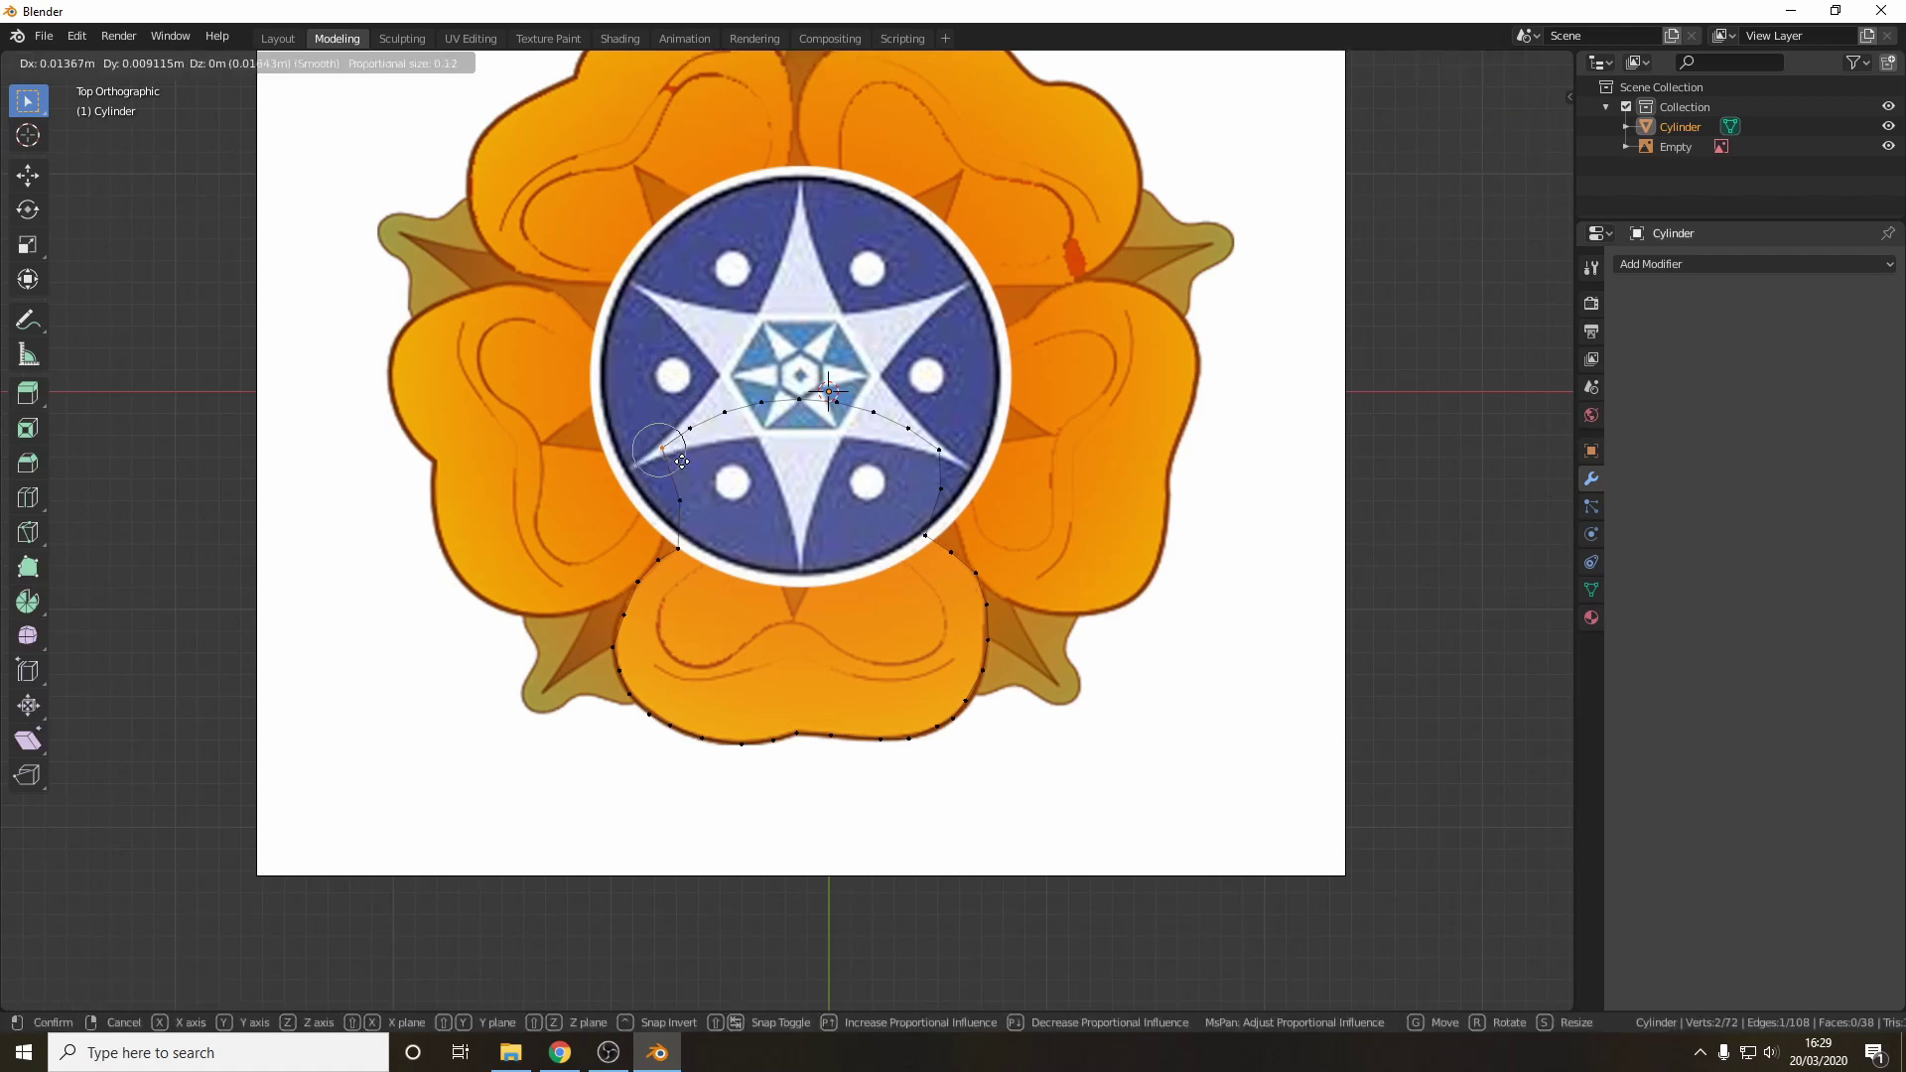
pyautogui.click(725, 485)
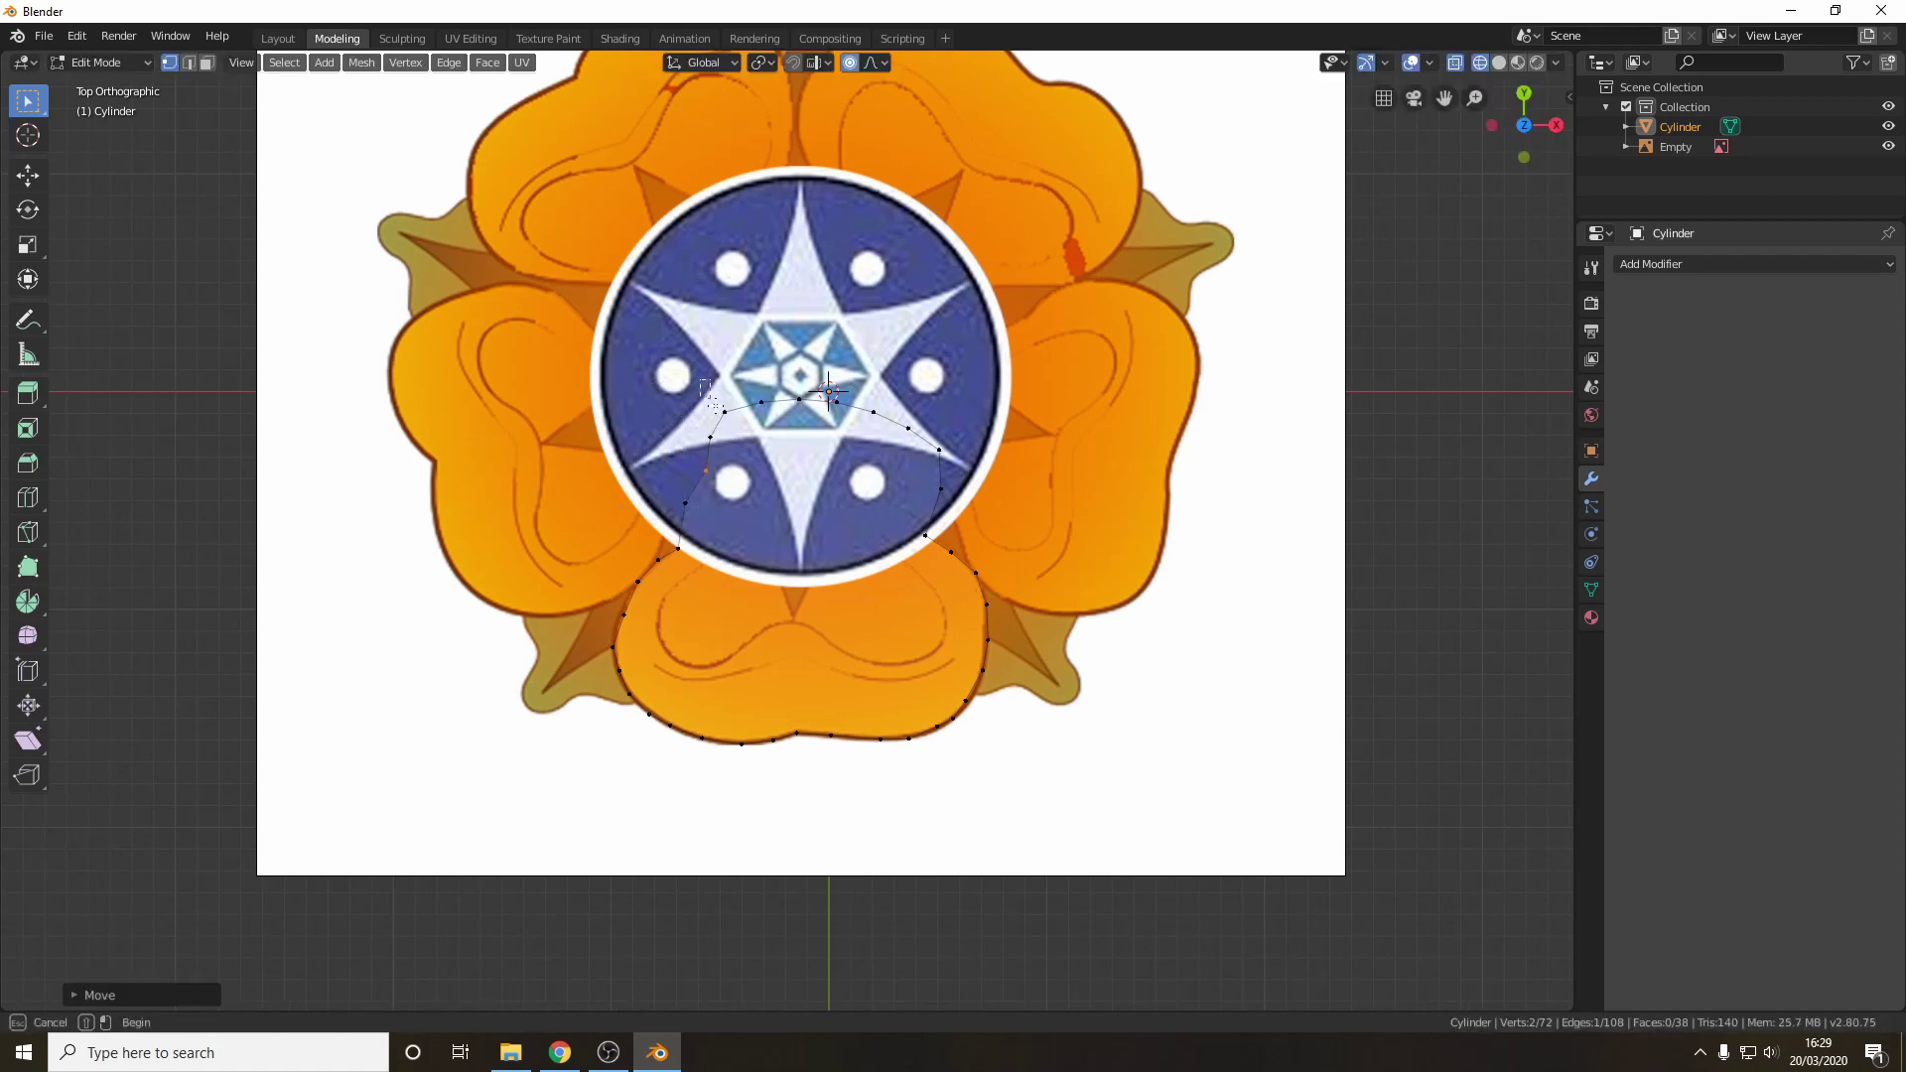
pyautogui.moveTo(776, 448); pyautogui.dragTo(777, 449)
pyautogui.press('g')
pyautogui.click(800, 469)
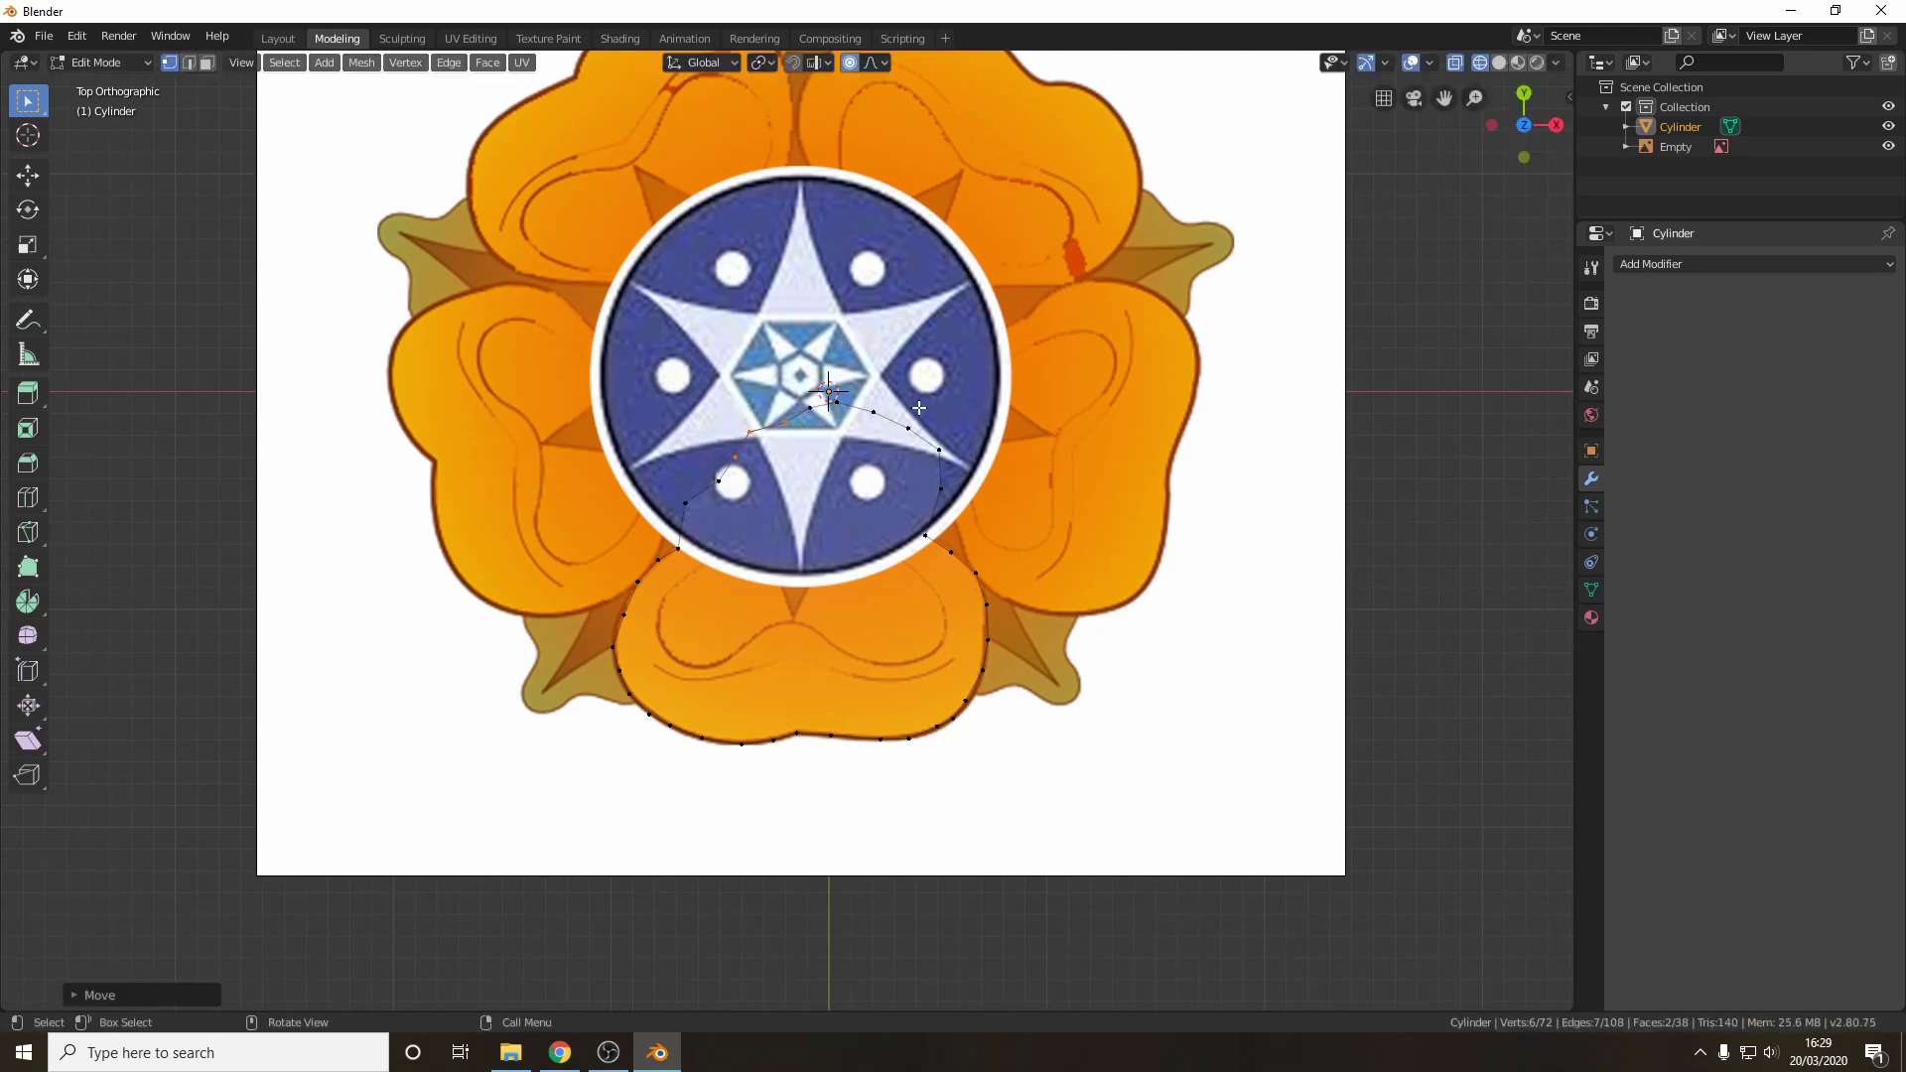
# - Move the outline's upper-right vertex pairs inward over the central disc
pyautogui.moveTo(919, 408); pyautogui.dragTo(960, 501)
pyautogui.press('g')
pyautogui.click(928, 515)
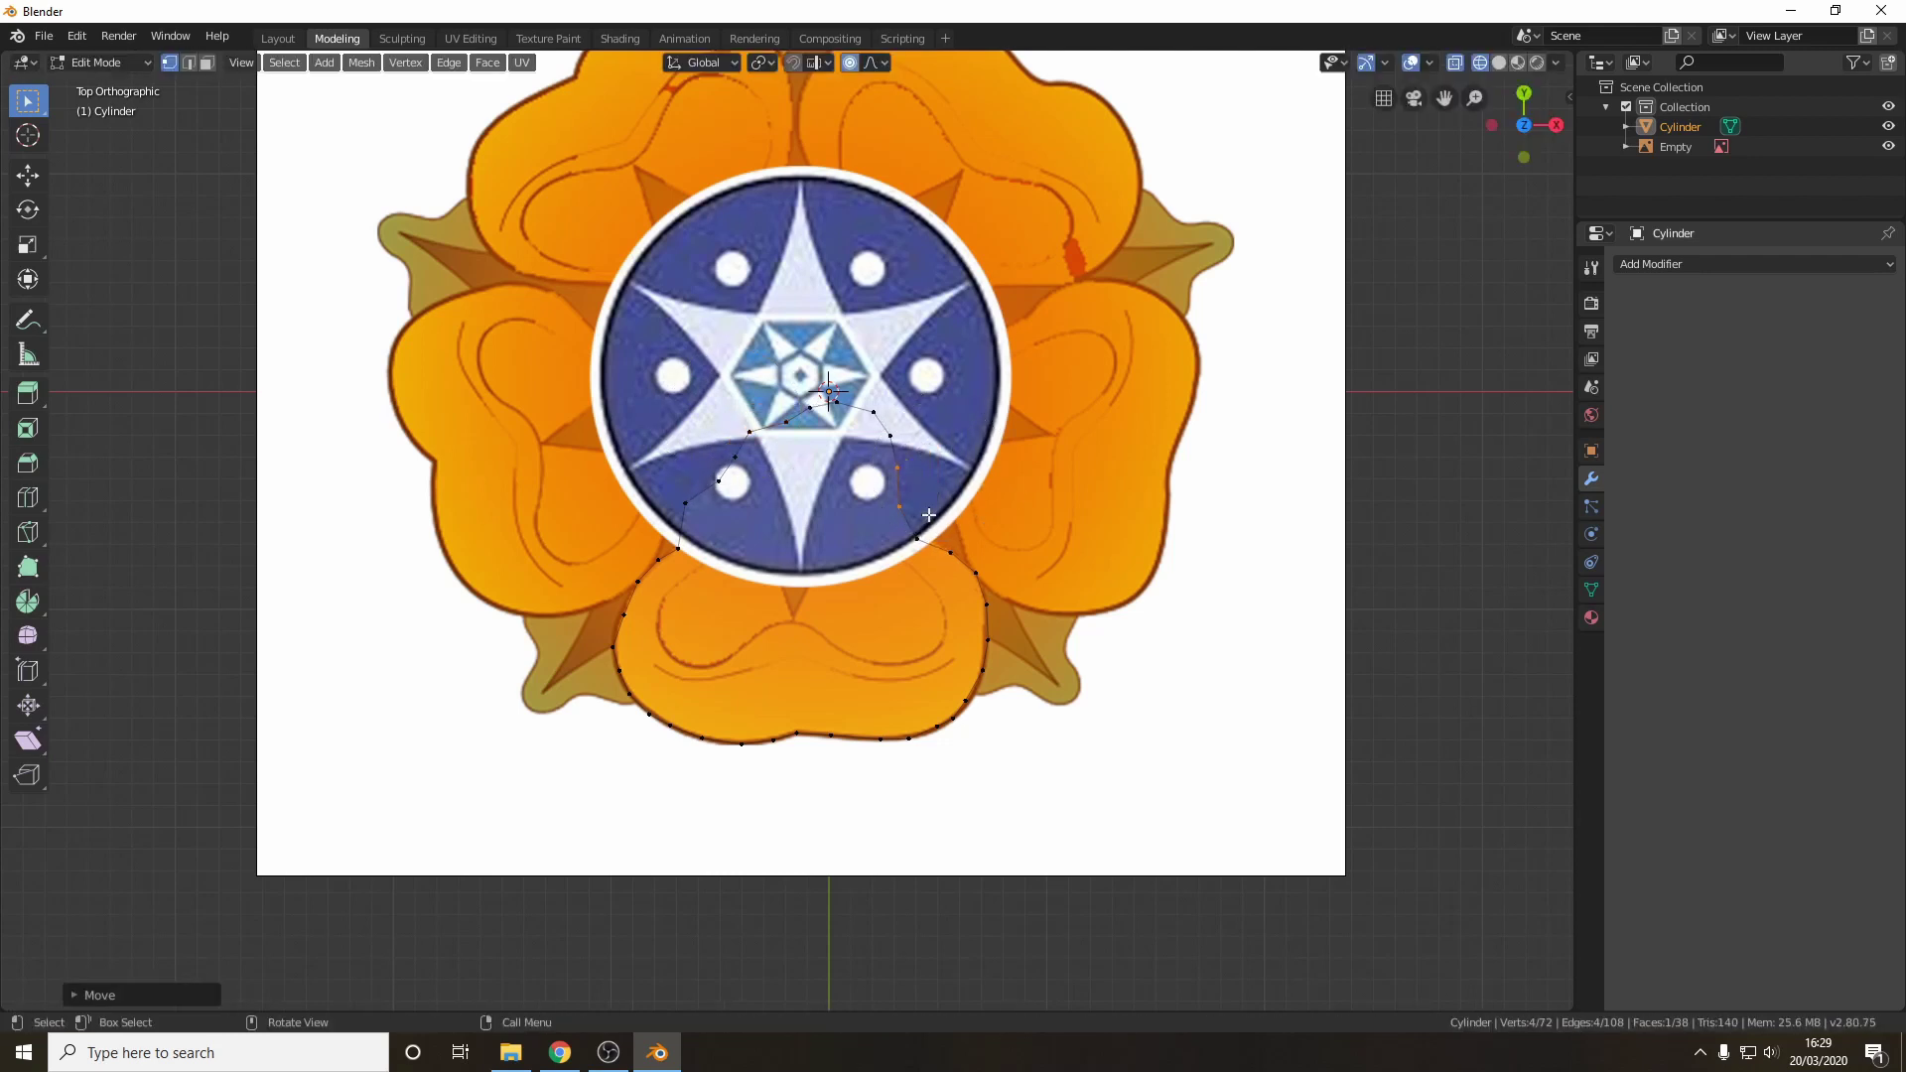
pyautogui.moveTo(899, 431); pyautogui.dragTo(901, 432)
pyautogui.press('g')
pyautogui.click(885, 455)
# - Pull the vertex pairs along the outline's top down toward the lower part of the central disc
pyautogui.moveTo(723, 415); pyautogui.dragTo(882, 442)
pyautogui.press('g')
pyautogui.click(770, 462)
pyautogui.press('g')
pyautogui.click(885, 460)
pyautogui.press('g')
# - Lower the remaining top vertex pairs into a shallow arc between the disc's two lower white dots and tuck in the left end
pyautogui.moveTo(732, 435); pyautogui.dragTo(910, 515)
pyautogui.click(791, 485)
pyautogui.press('g')
pyautogui.click(881, 488)
pyautogui.press('g')
pyautogui.click(926, 516)
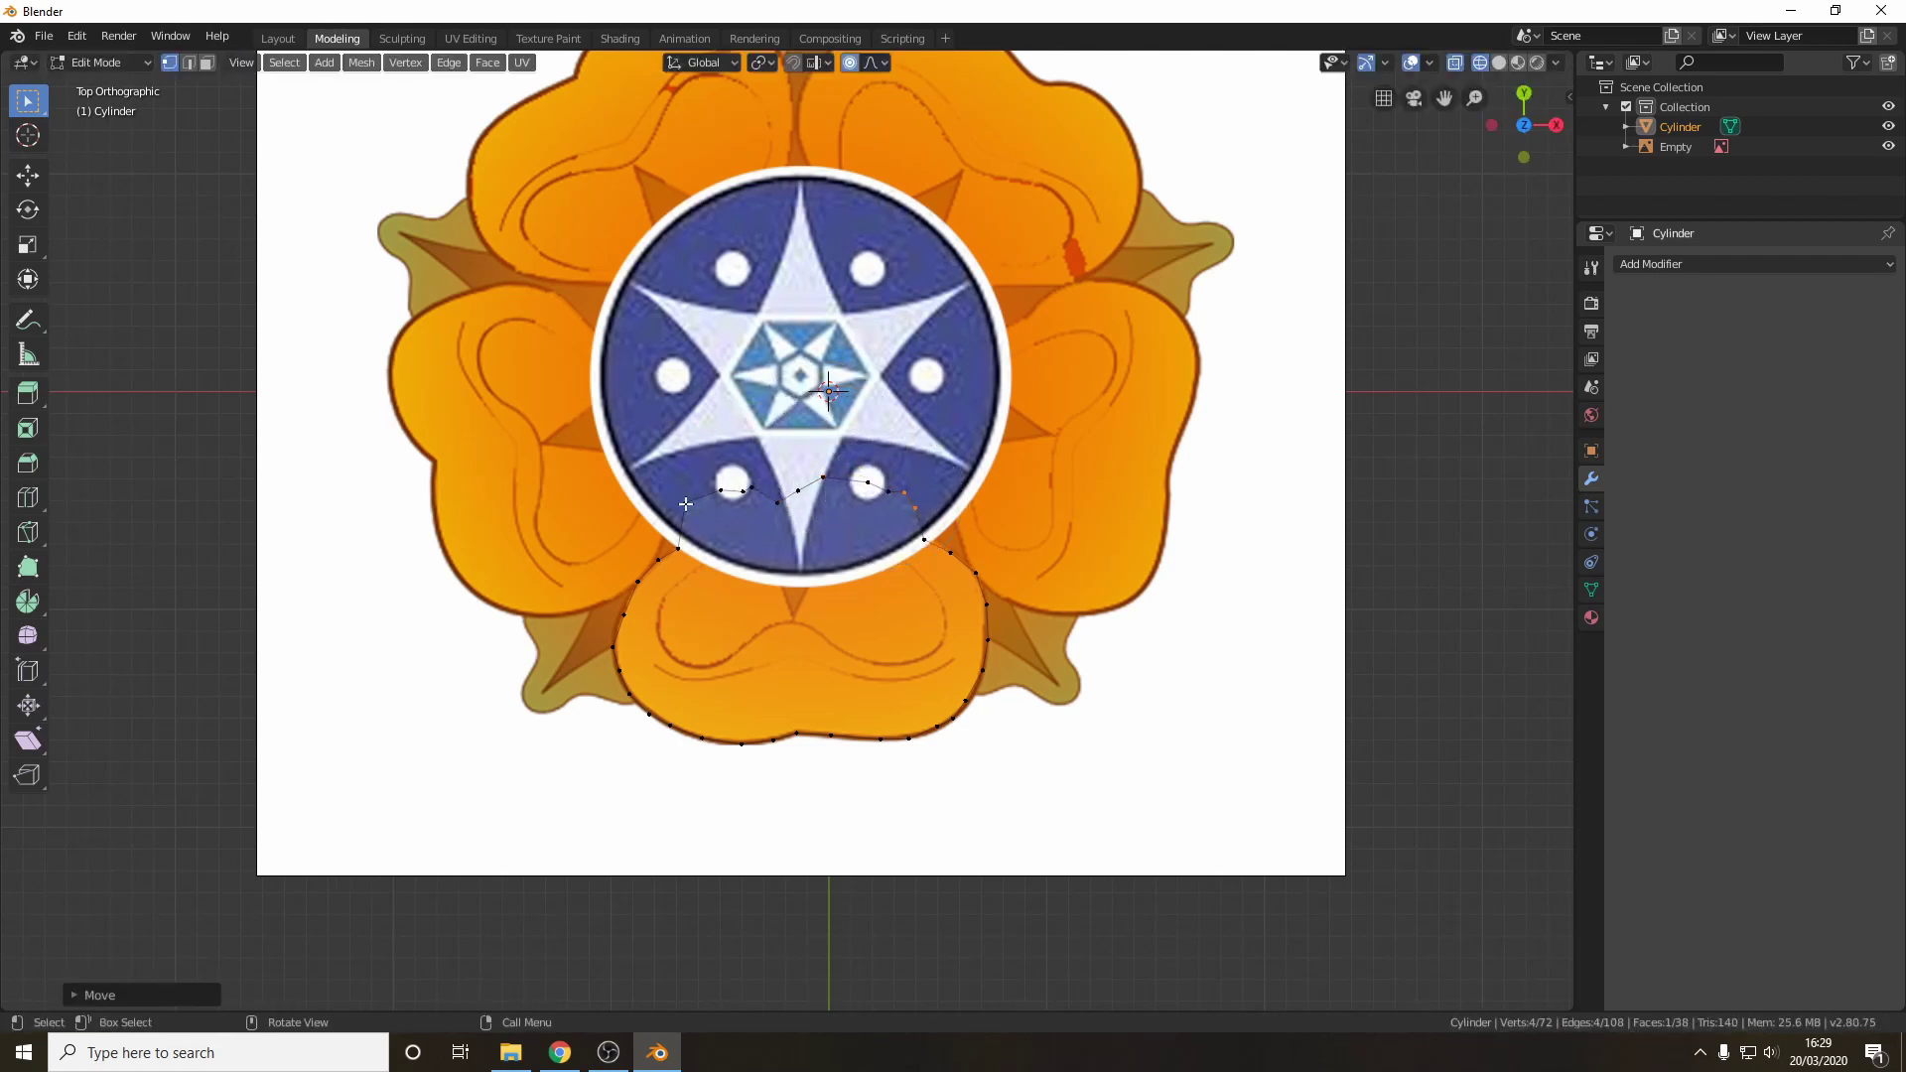
pyautogui.moveTo(672, 493); pyautogui.dragTo(708, 524)
pyautogui.press('g')
pyautogui.click(723, 531)
# - In the Layout workspace, duplicate the finished petal and move the copy about -1.43 m in X and 0.8 m in Y toward the left petal
pyautogui.moveTo(1407, 577); pyautogui.dragTo(1348, 478, button='middle')
pyautogui.click(1363, 478)
pyautogui.click(279, 40)
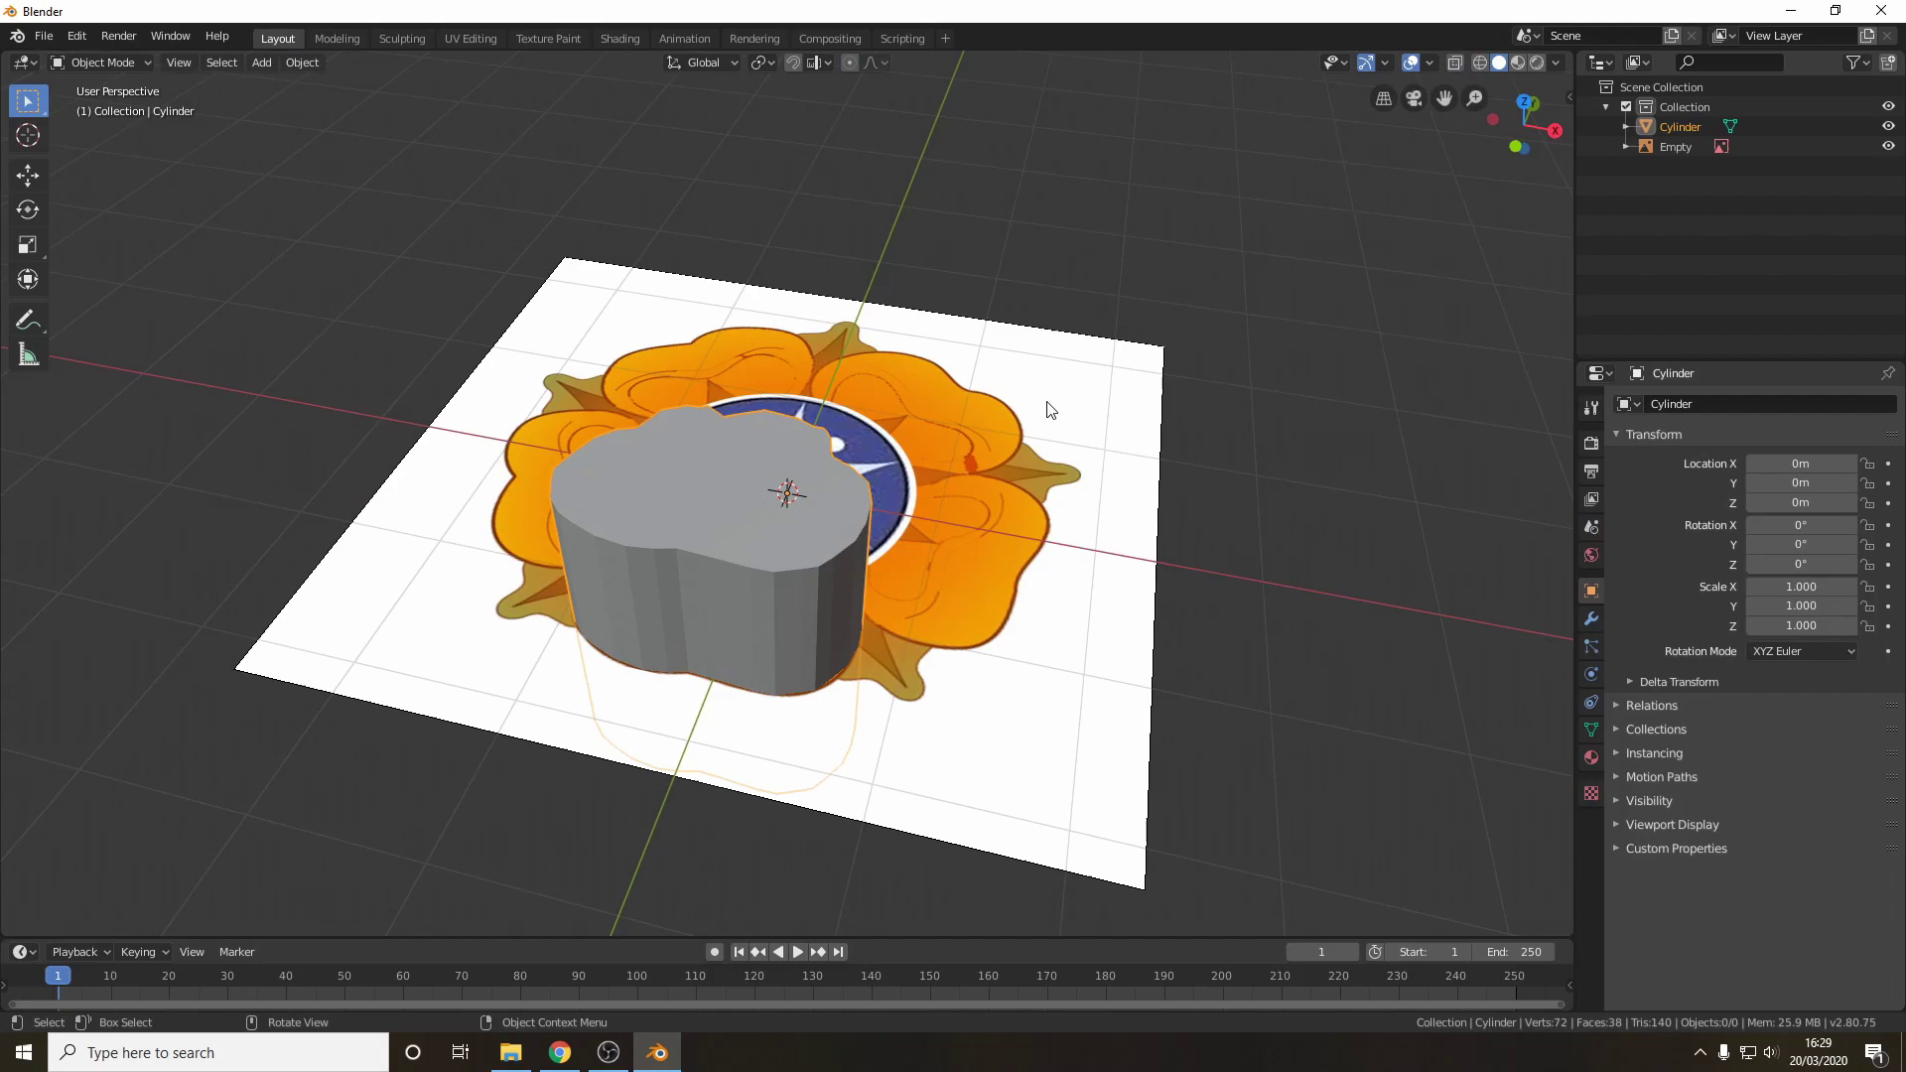
pyautogui.moveTo(1052, 409); pyautogui.dragTo(962, 462, button='middle')
pyautogui.moveTo(1071, 521); pyautogui.dragTo(1014, 613, button='middle')
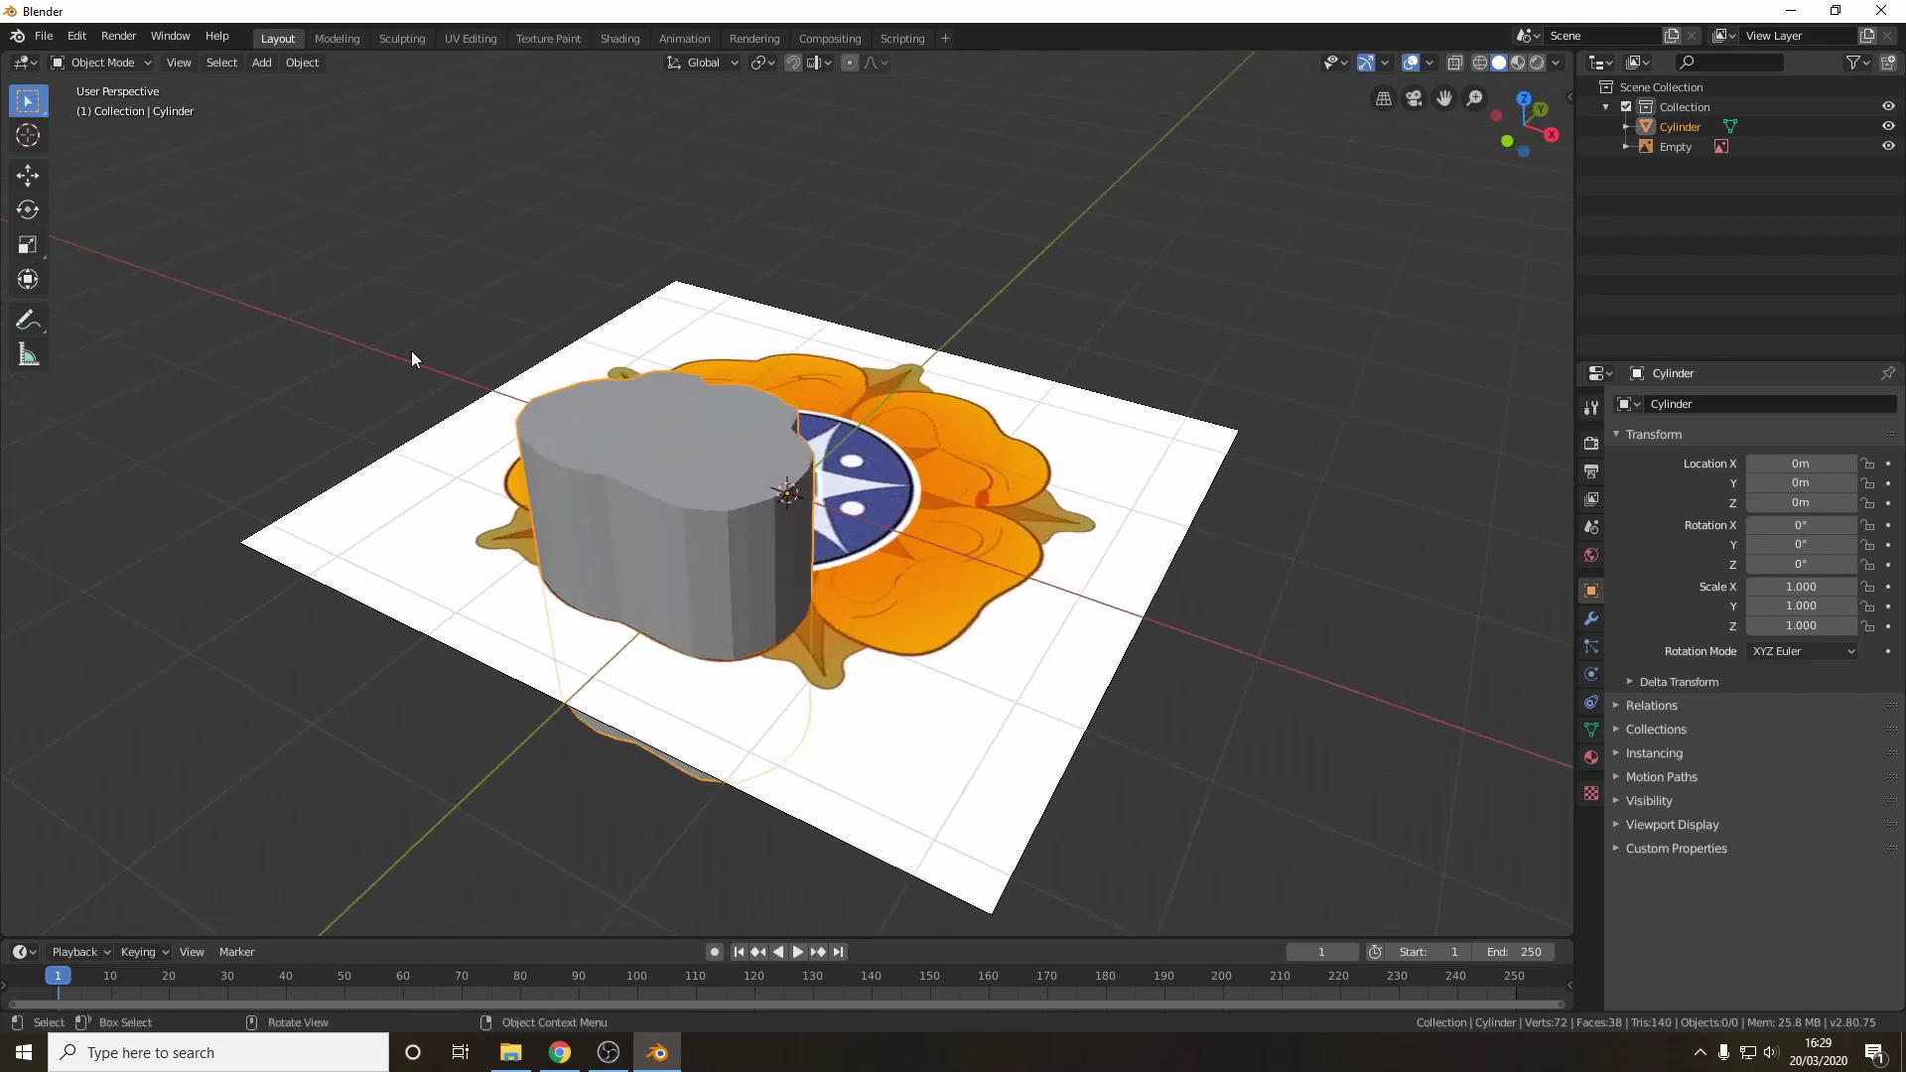
pyautogui.press('KP_7')
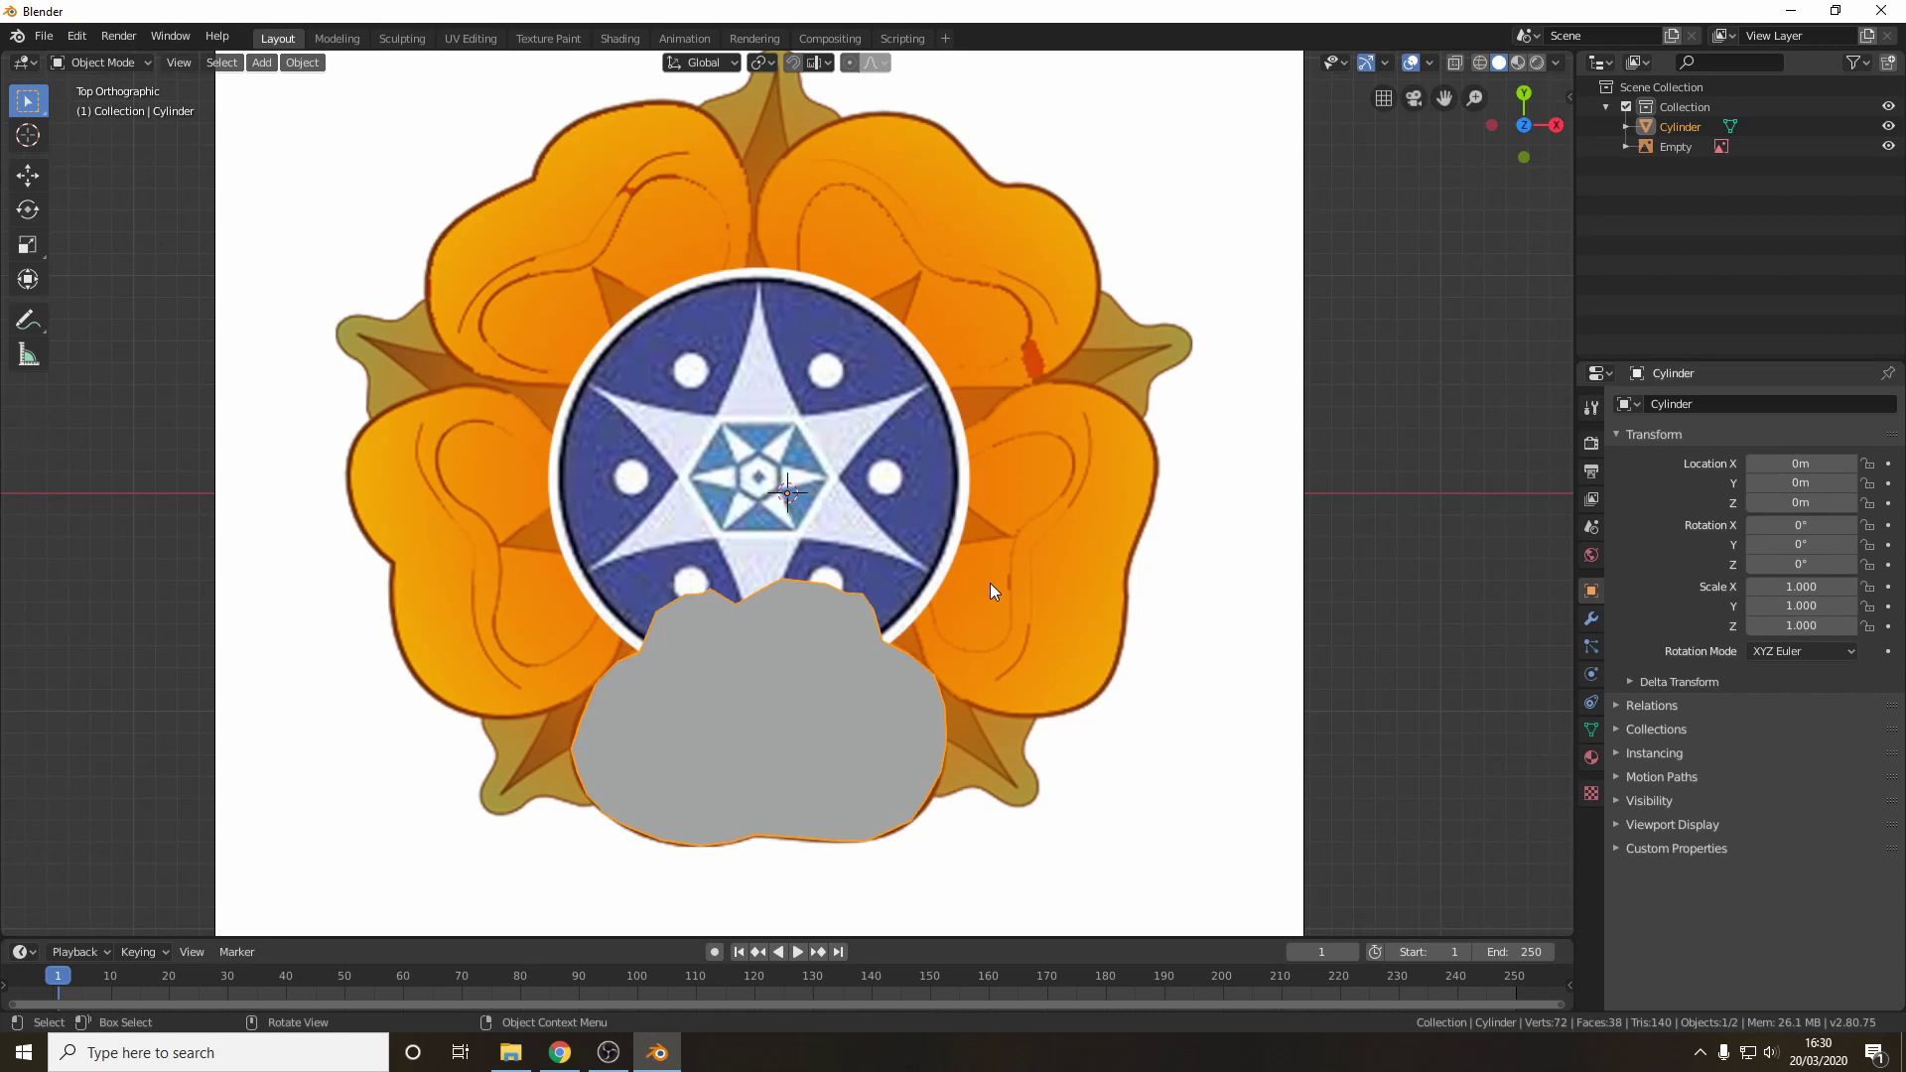
pyautogui.click(192, 562)
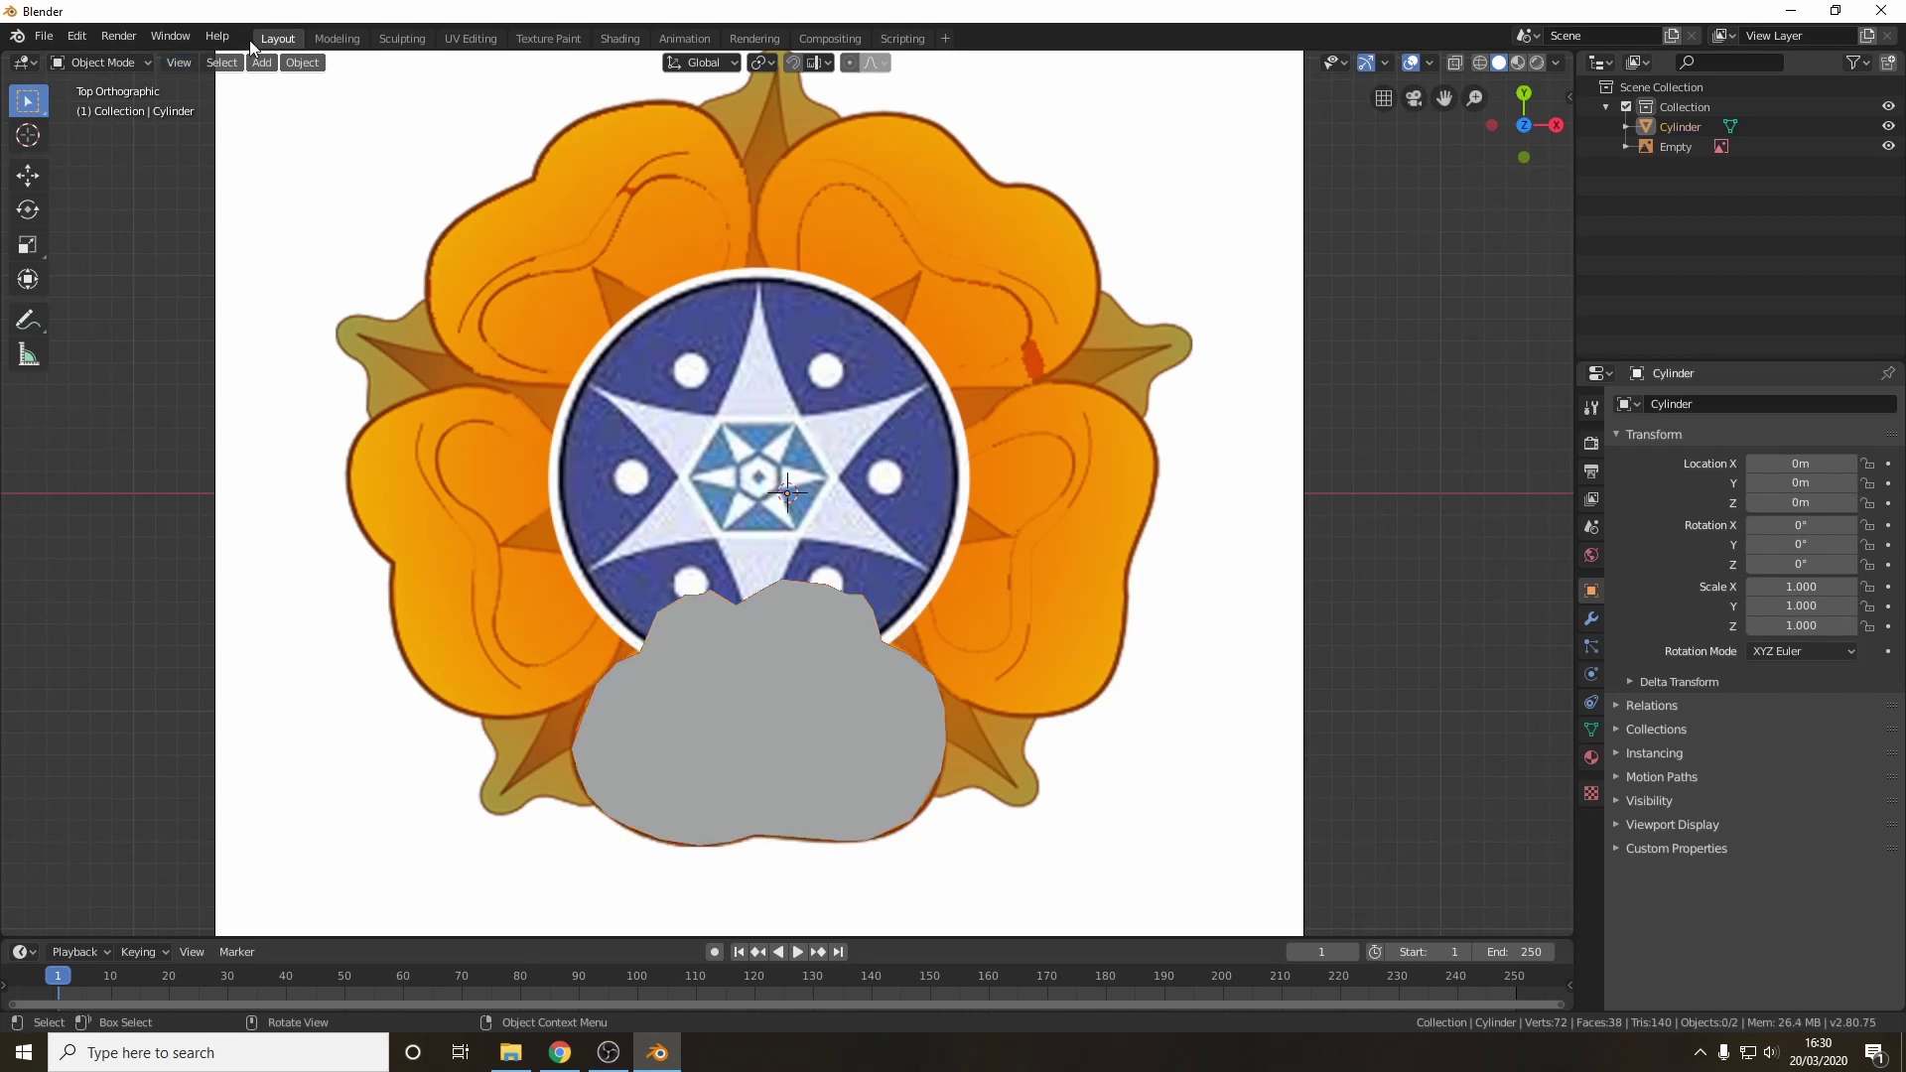
pyautogui.click(789, 734)
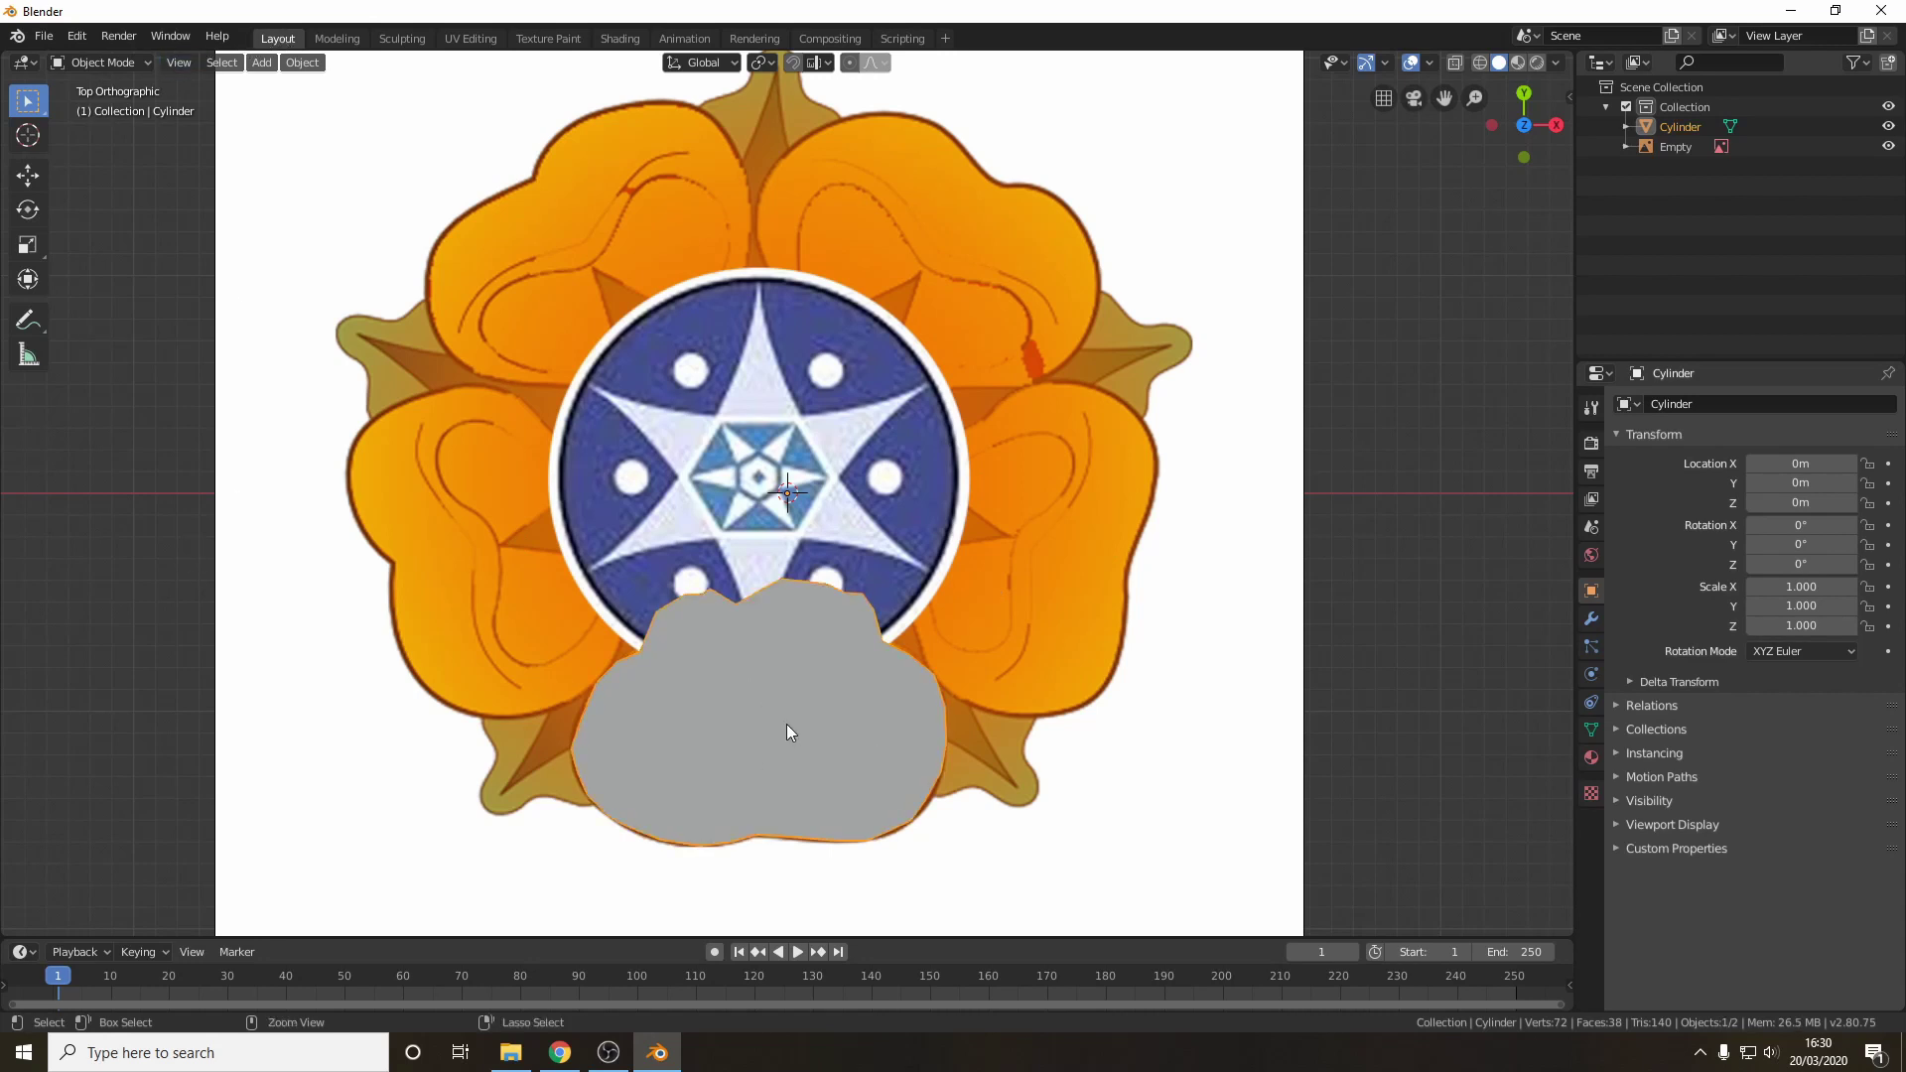
pyautogui.hotkey('ctrl', 'c')
pyautogui.hotkey('ctrl', 'v')
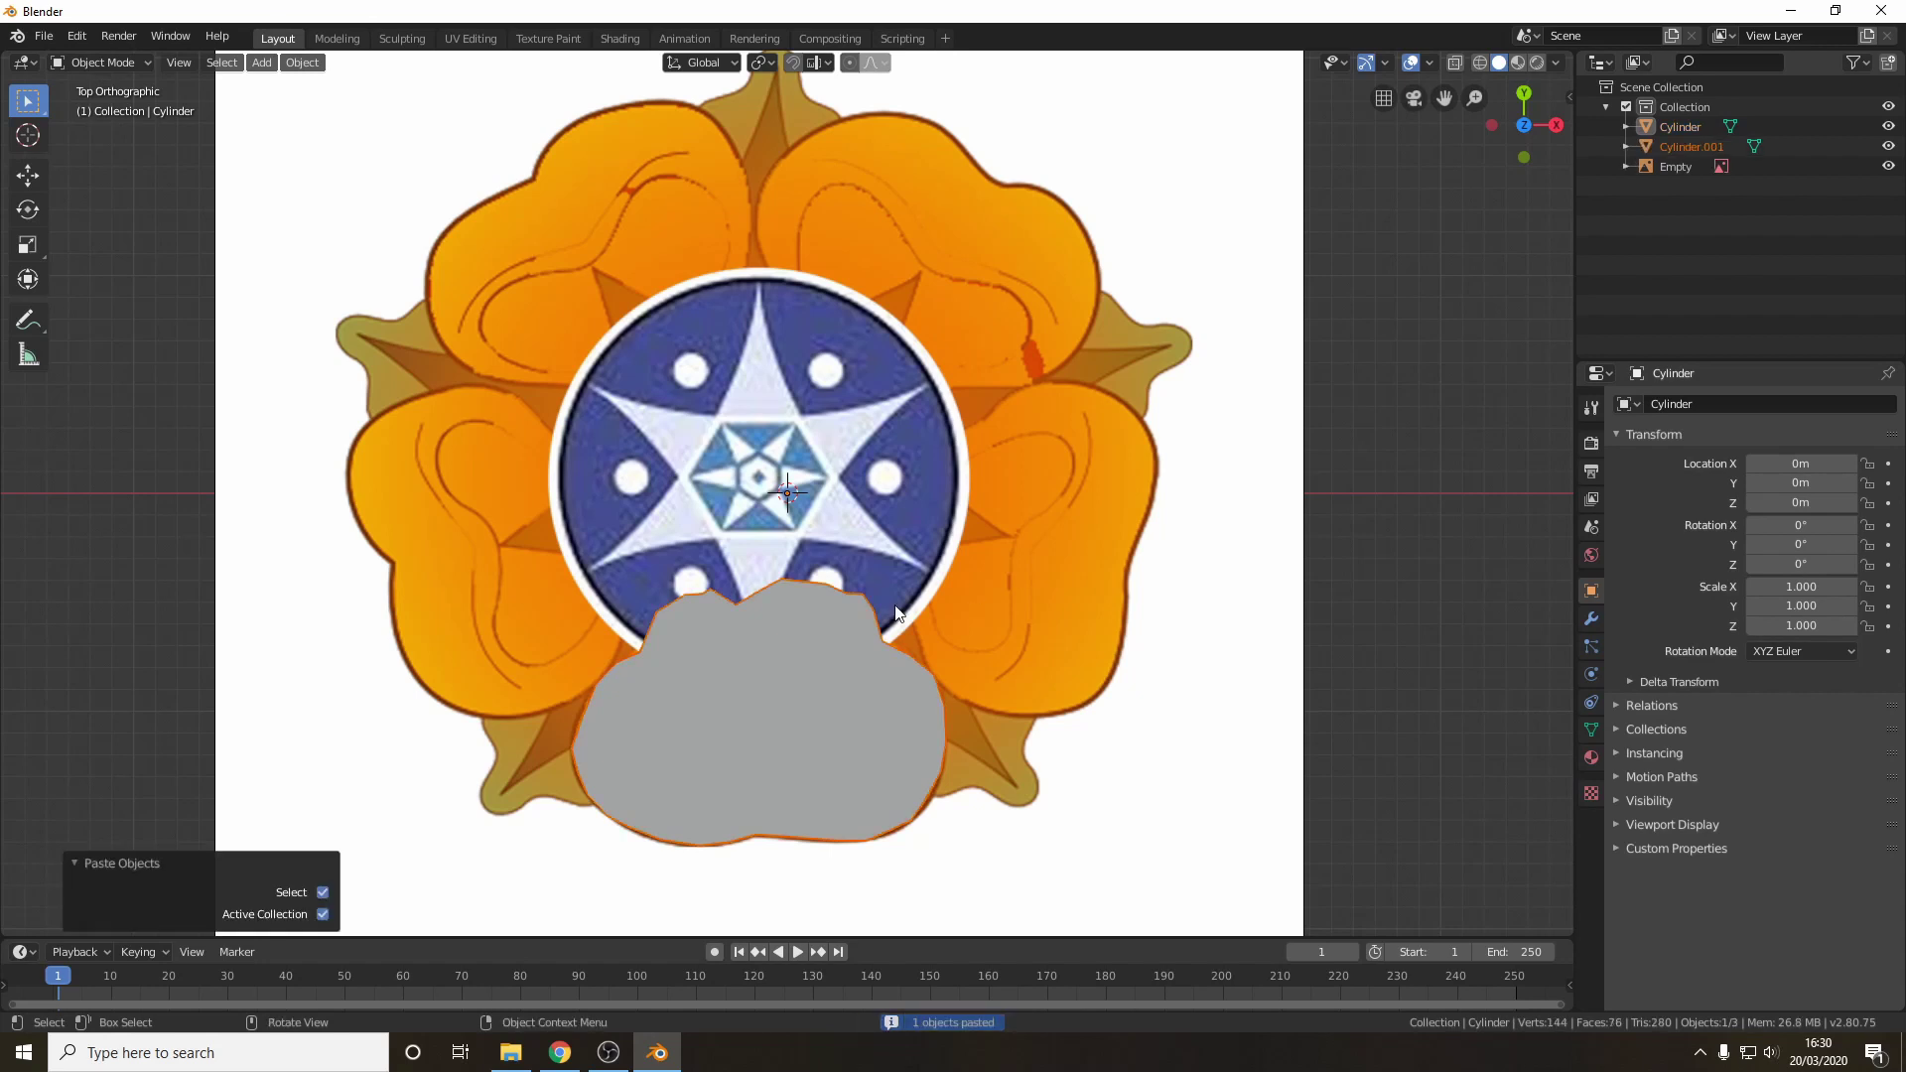
pyautogui.press('g')
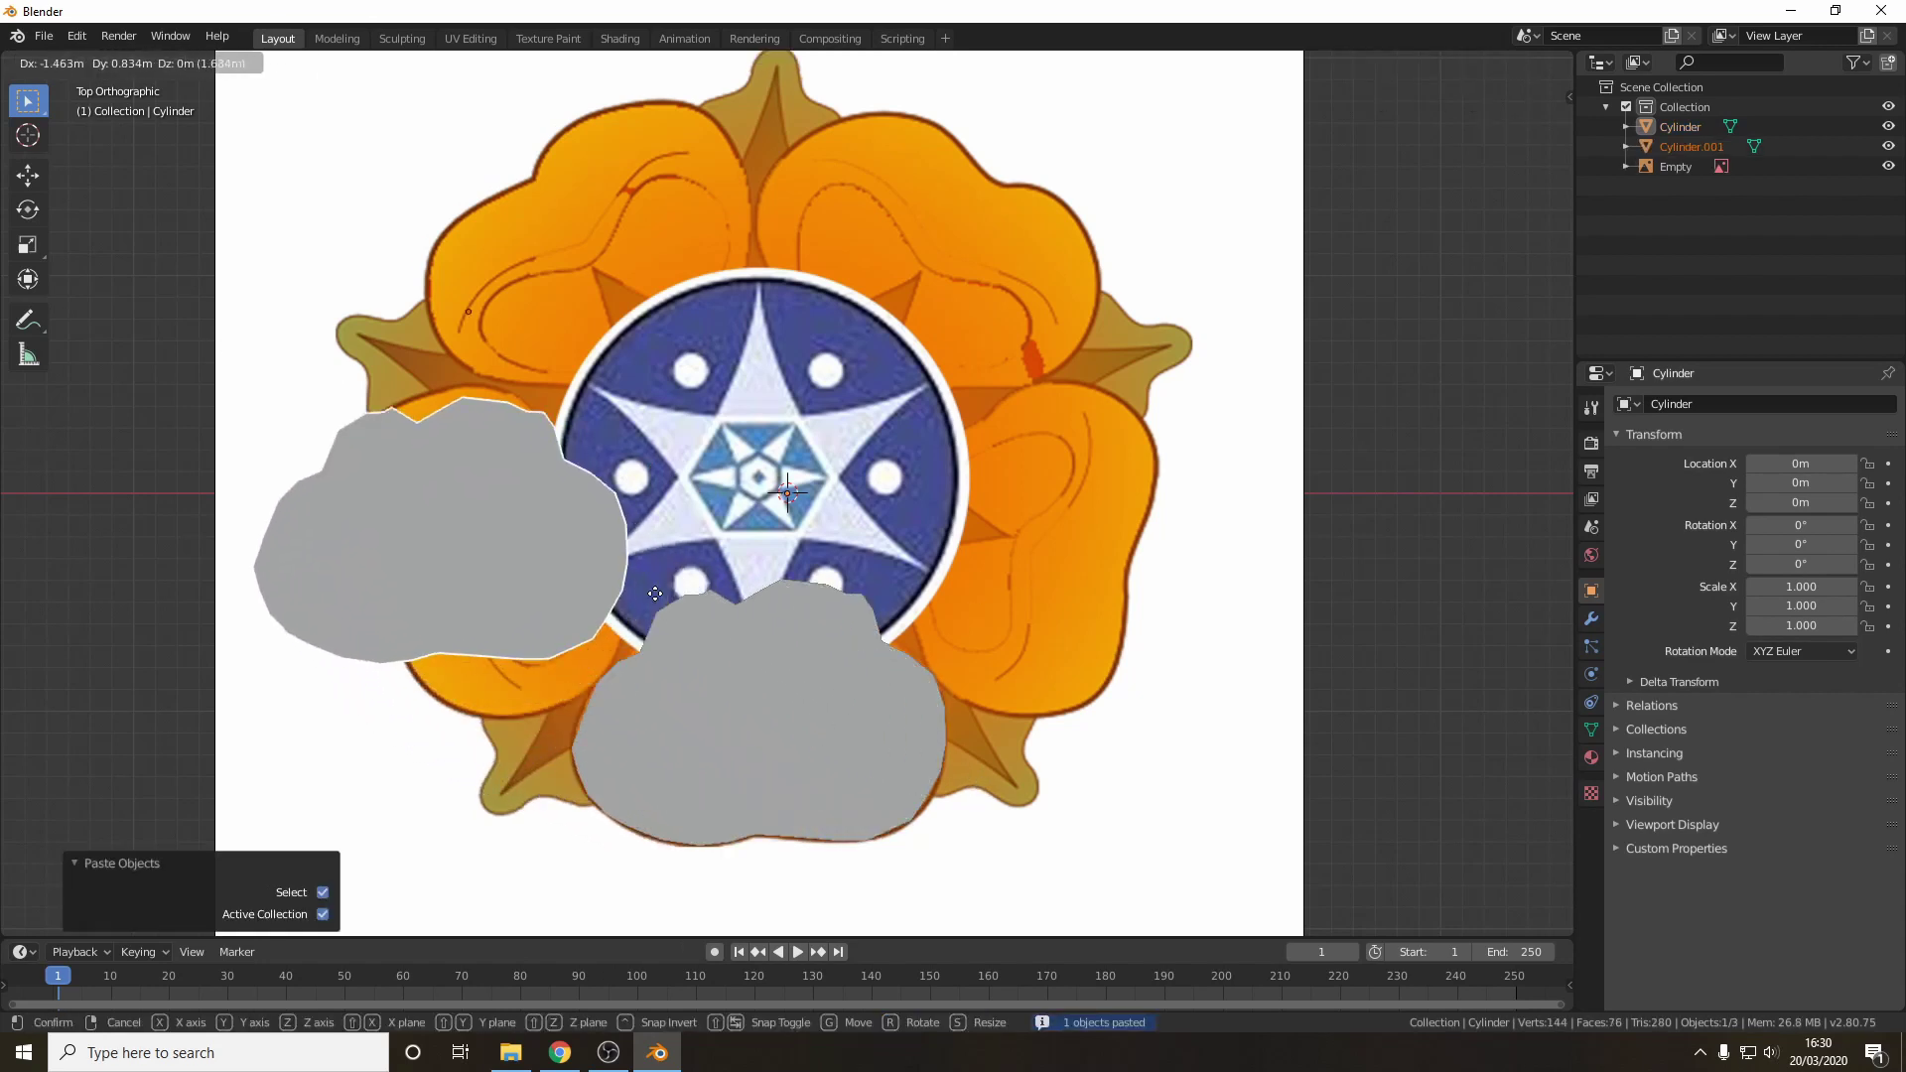
pyautogui.click(667, 608)
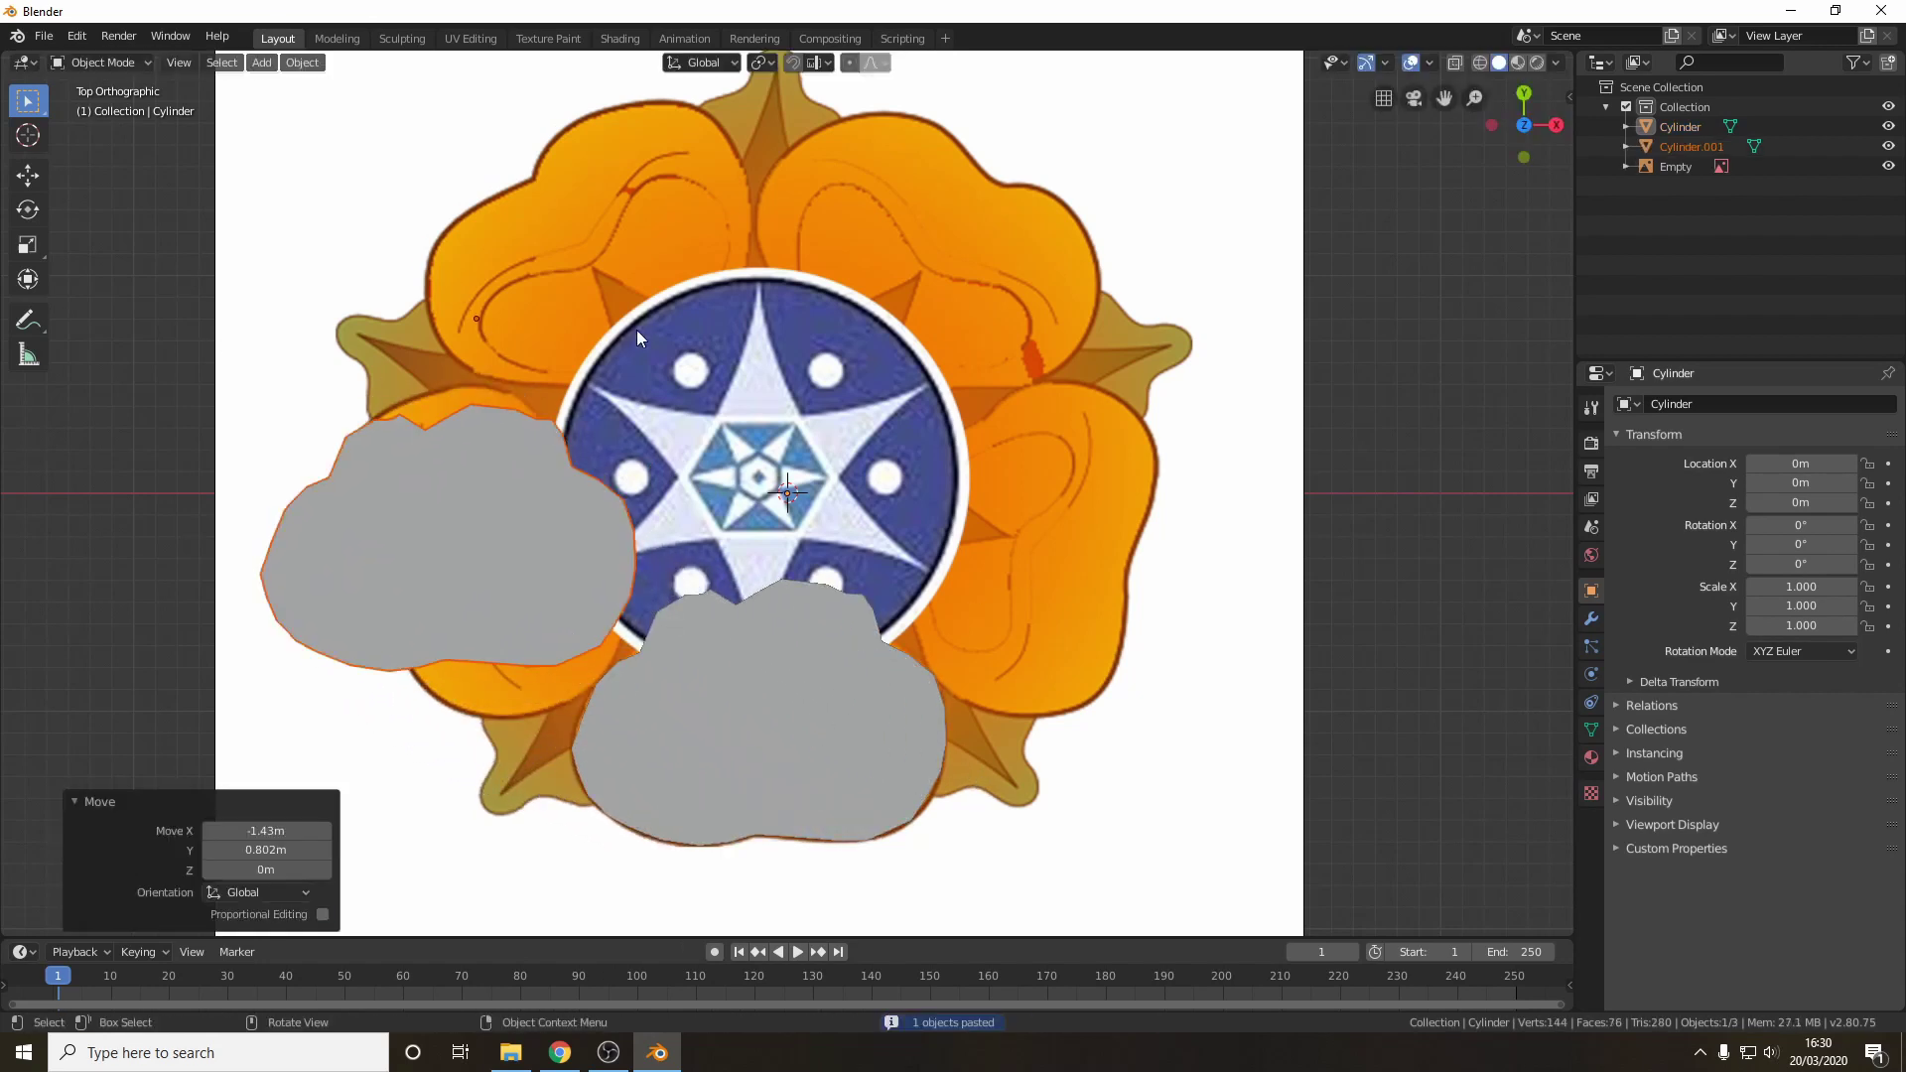
# - Rotate the copied petal about 71° clockwise and move it over the left petal of the reference image
pyautogui.press('r')
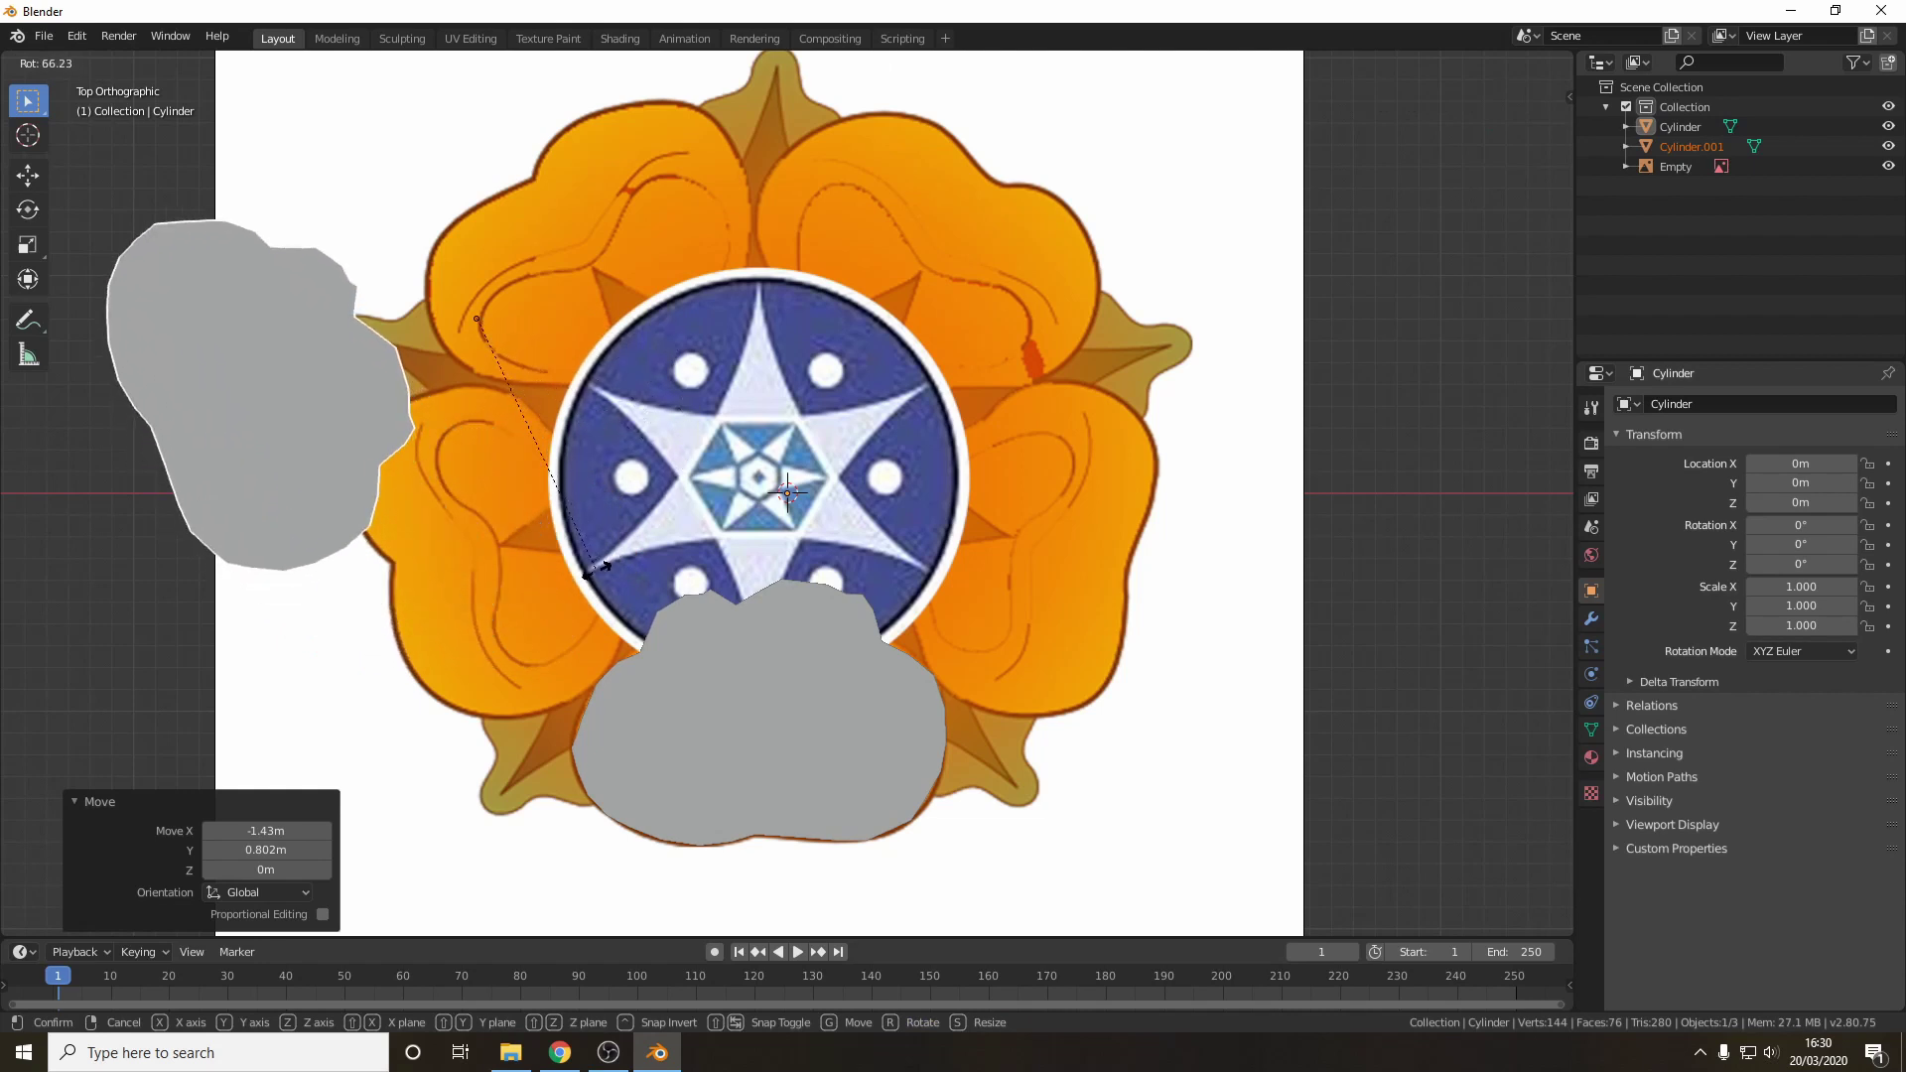
pyautogui.click(596, 572)
pyautogui.press('g')
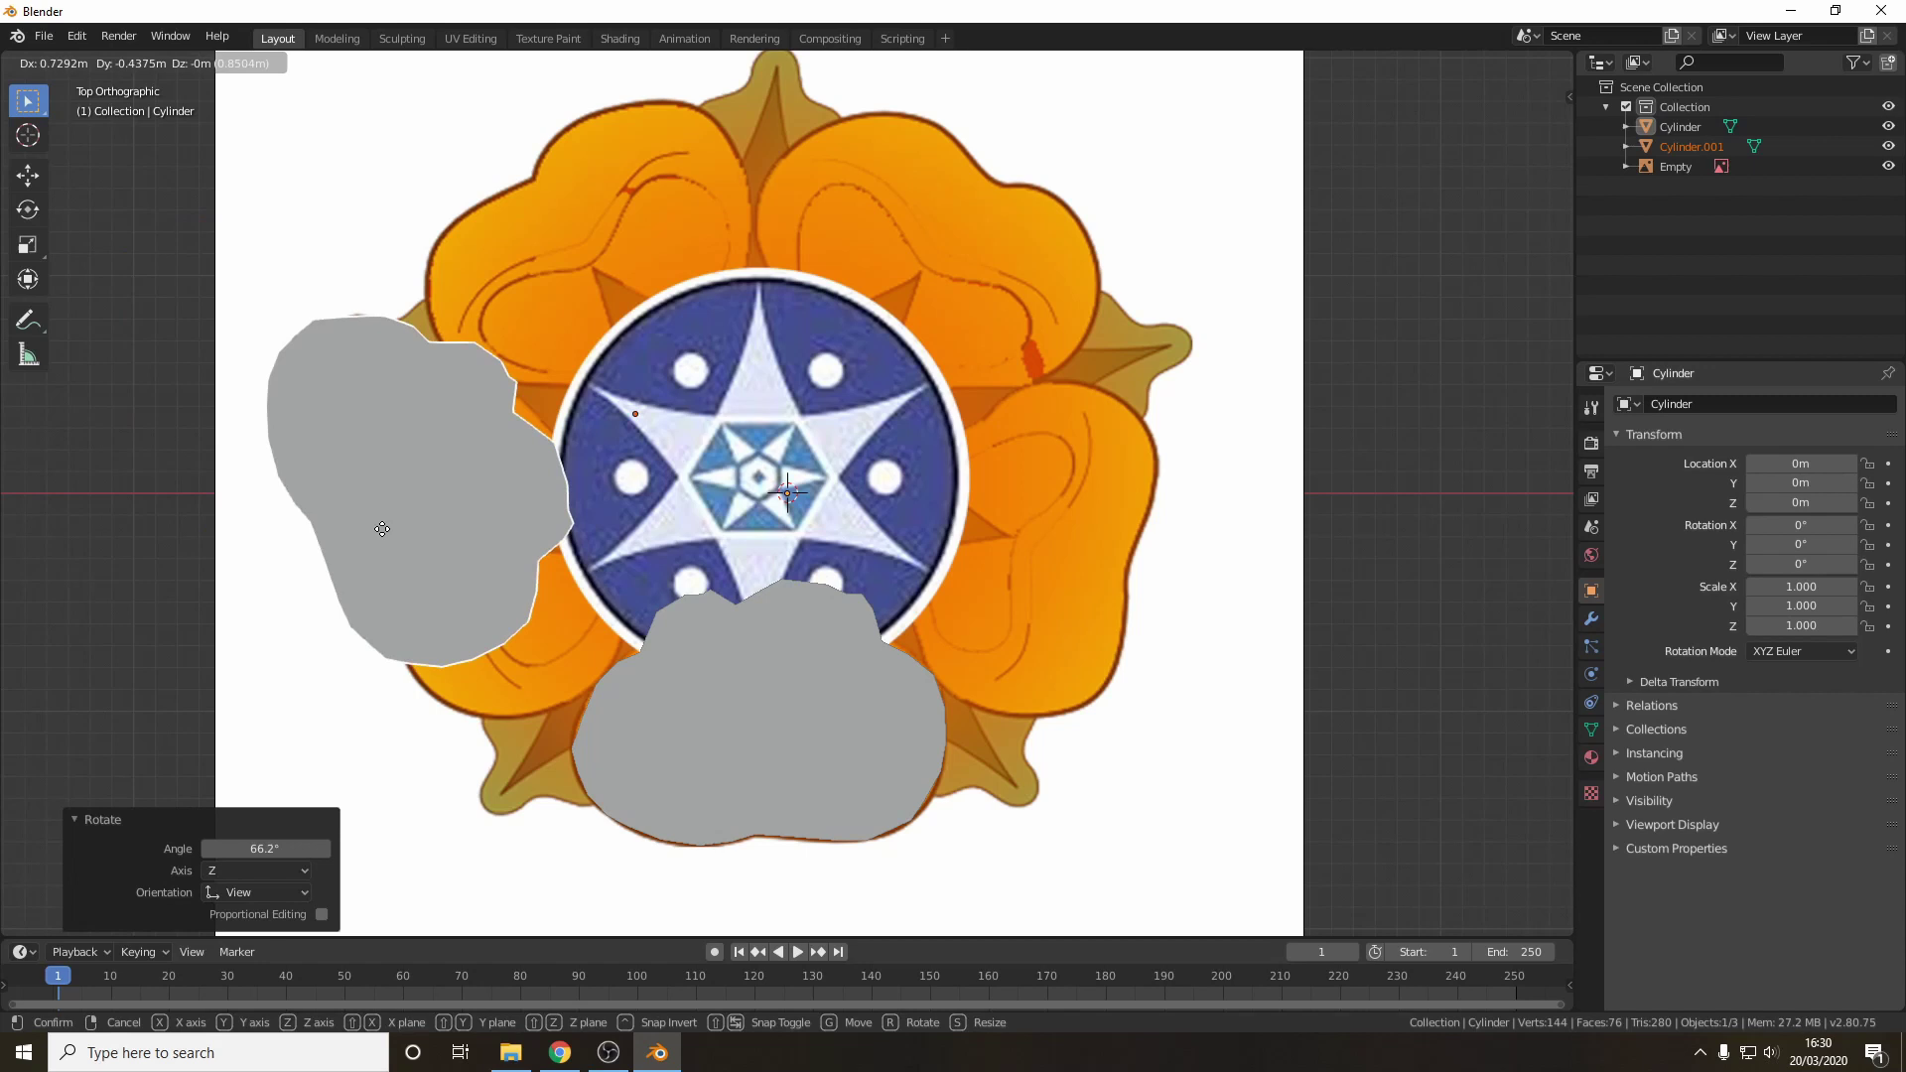
pyautogui.click(452, 589)
pyautogui.press('r')
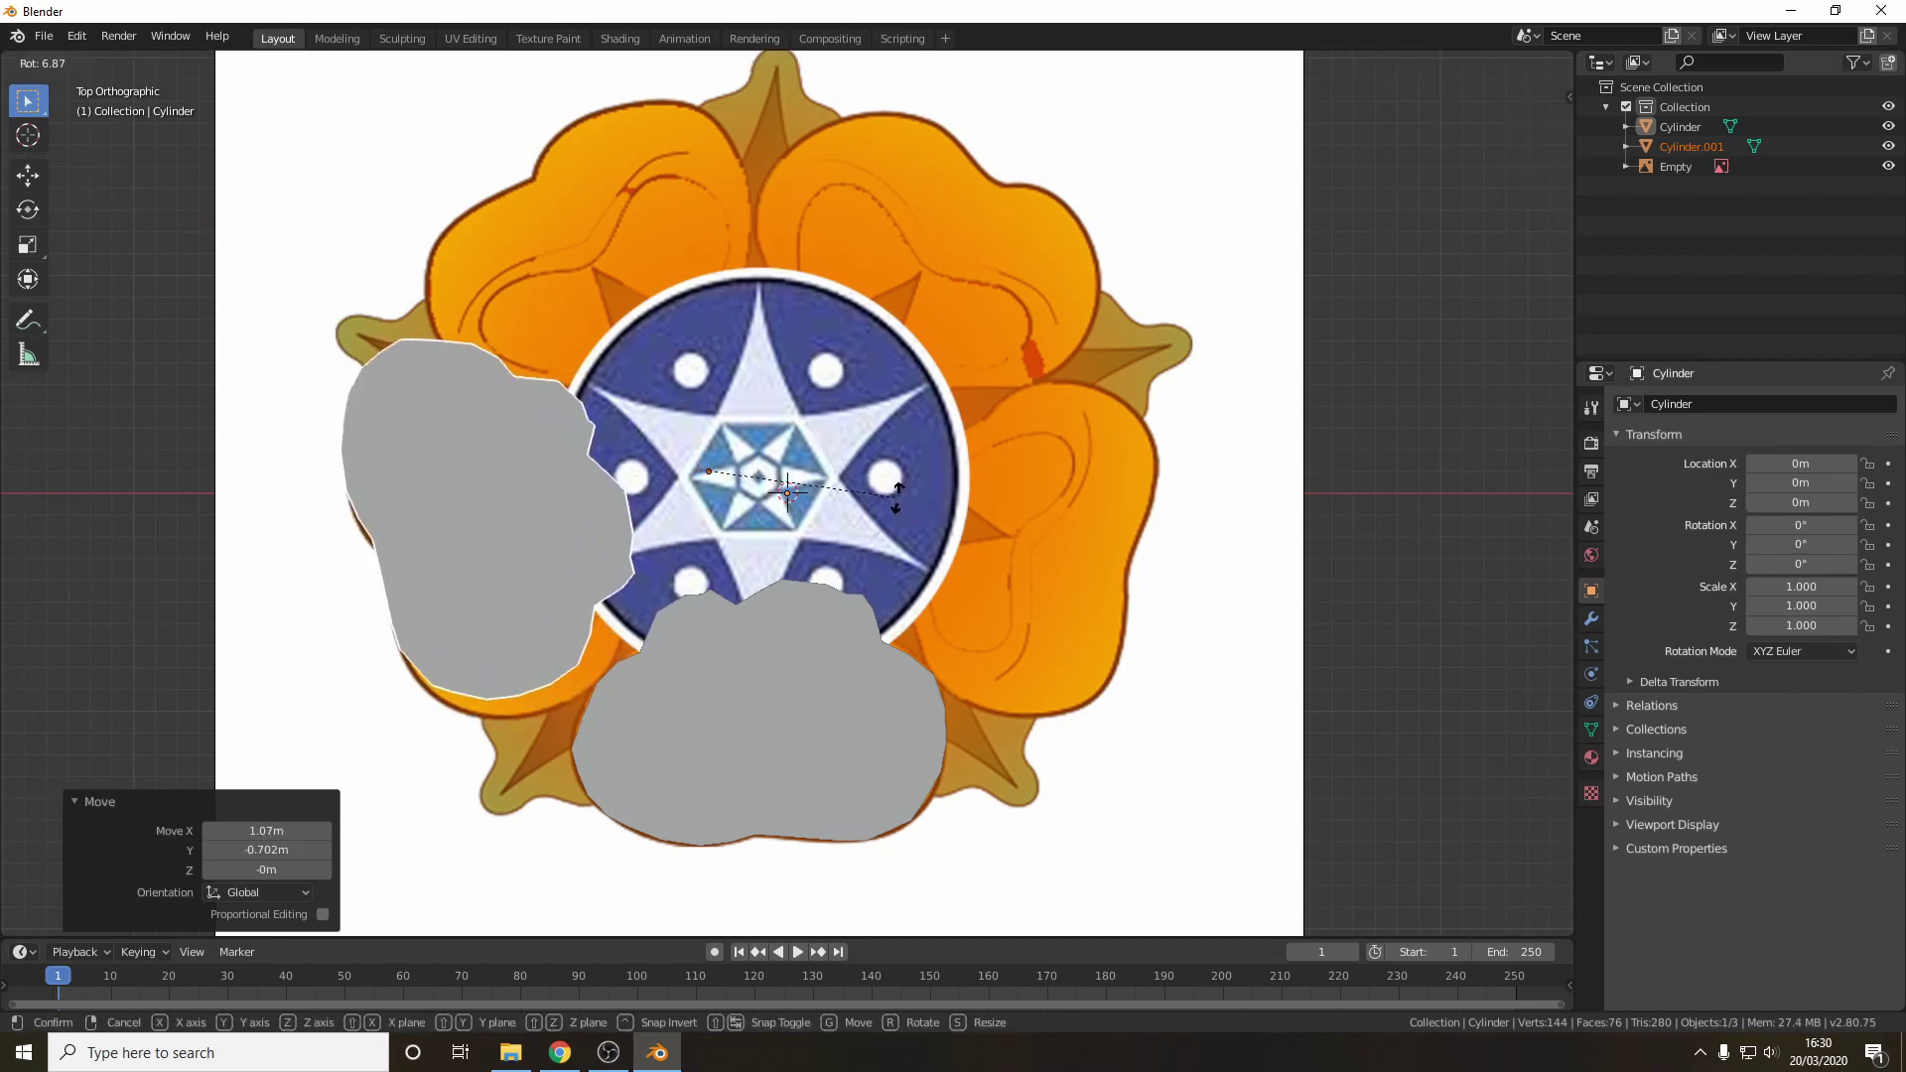
pyautogui.click(905, 493)
pyautogui.press('g')
pyautogui.click(908, 506)
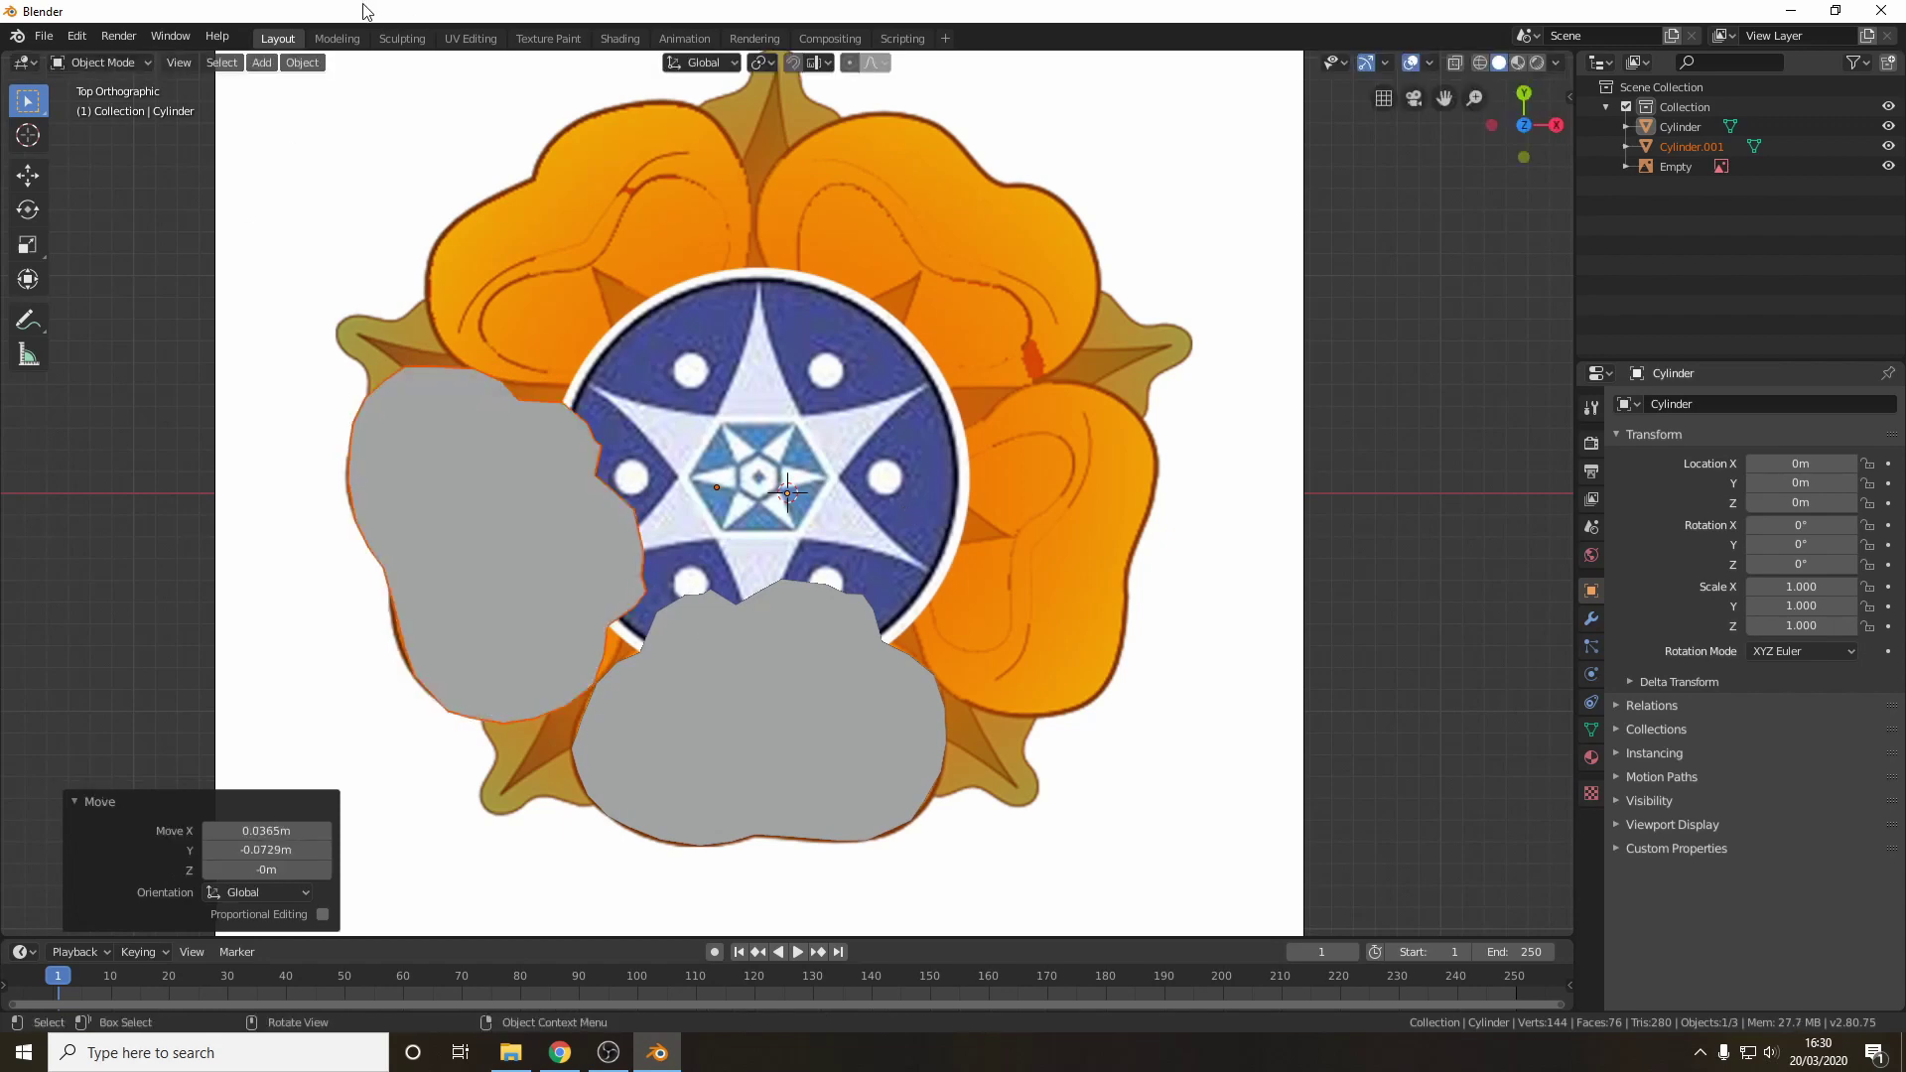
# - In the Modeling workspace, move the copied petal's lower-left vertex pairs onto the left petal's lower edge in top view
pyautogui.click(336, 41)
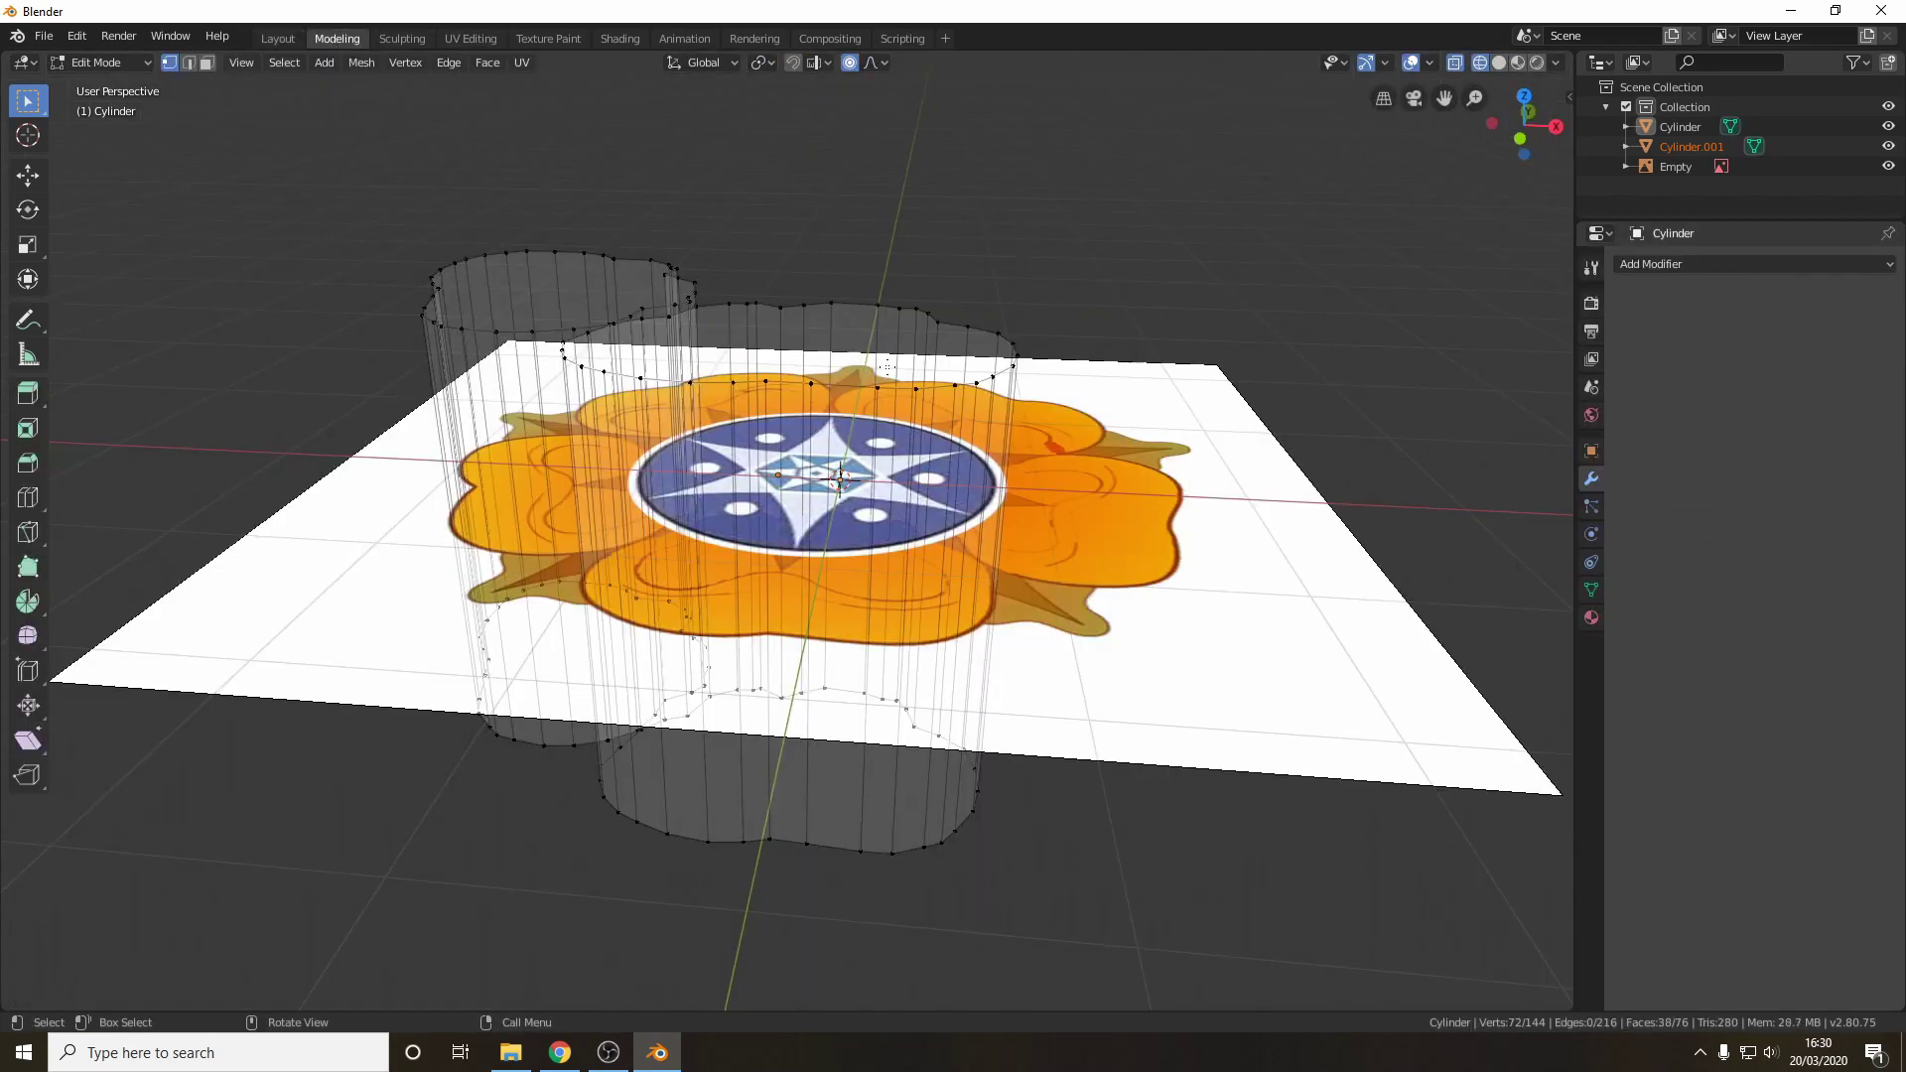
pyautogui.click(1524, 94)
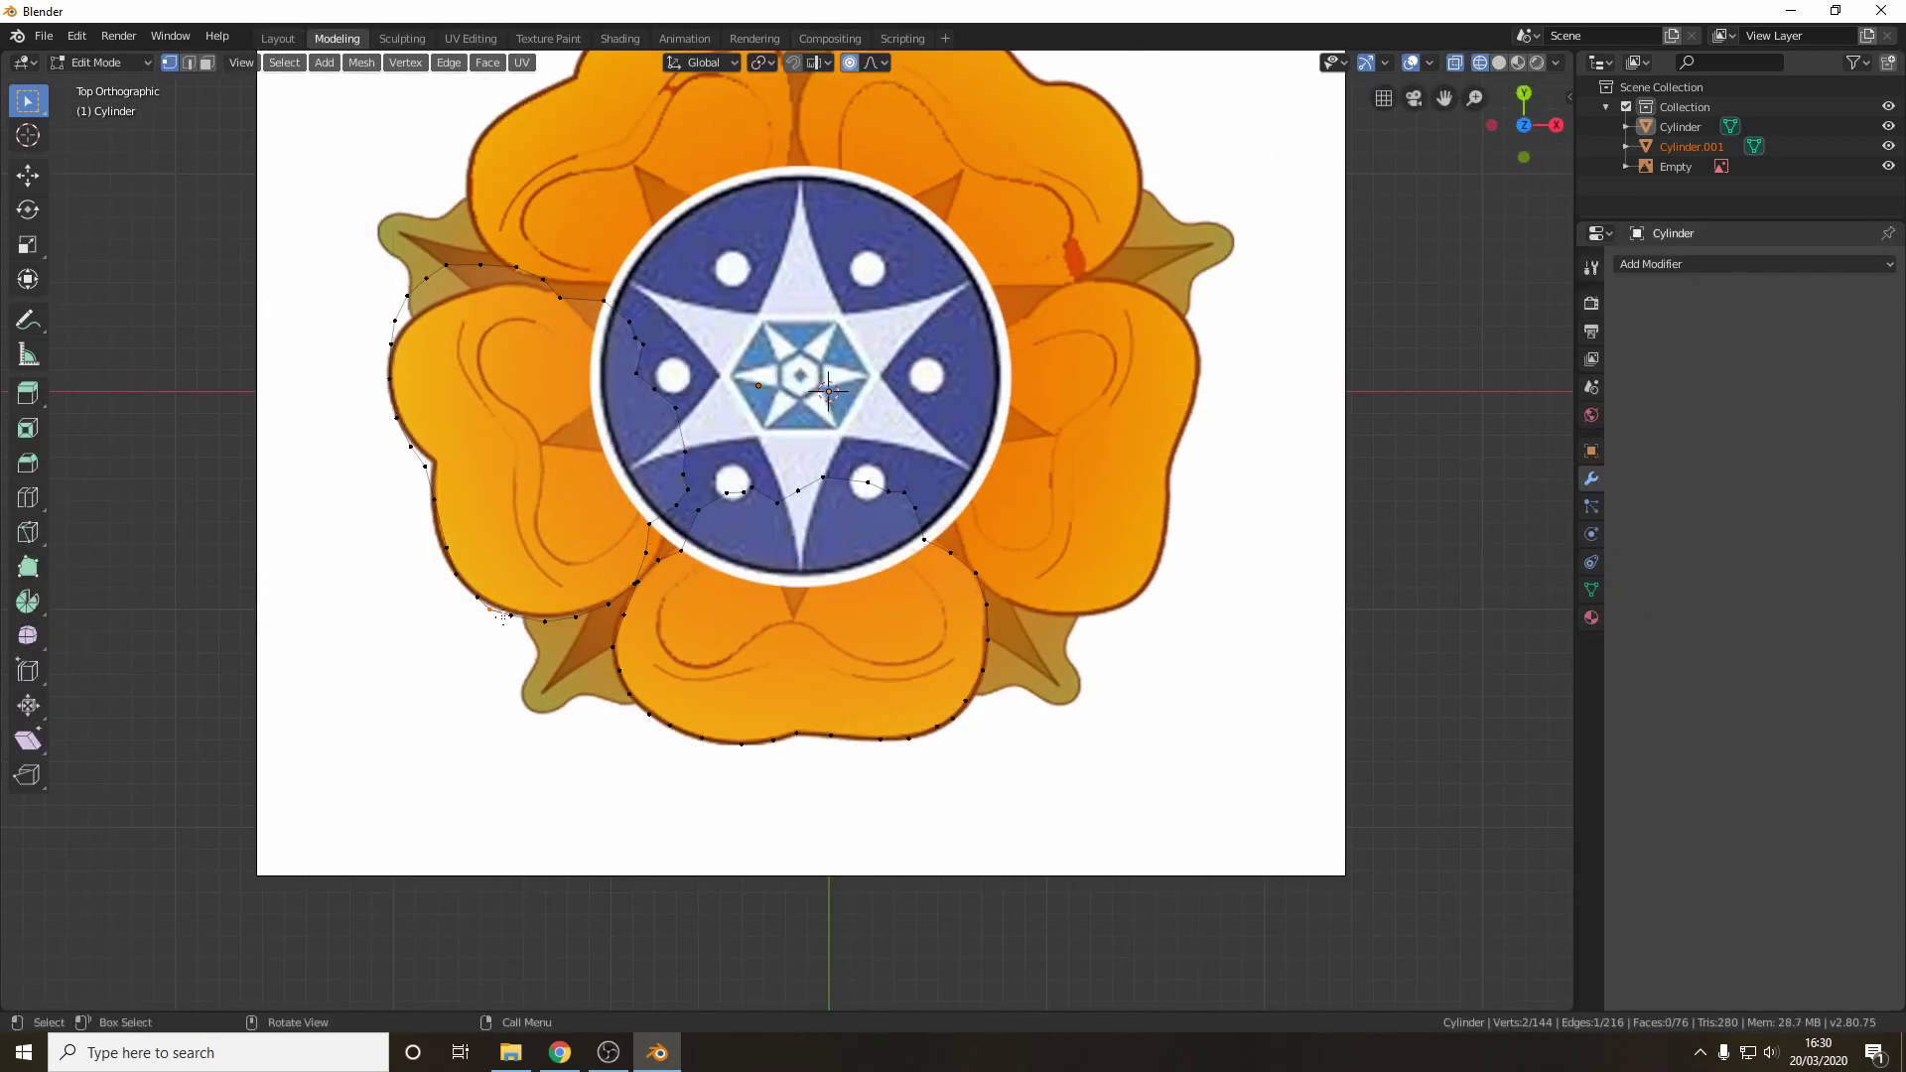
pyautogui.press('g')
pyautogui.click(509, 614)
pyautogui.moveTo(446, 563); pyautogui.dragTo(467, 584)
pyautogui.press('g')
pyautogui.click(452, 591)
# - Move the copy's vertex pairs at the left petal's outer notch and below it onto the petal's edge
pyautogui.moveTo(415, 458); pyautogui.dragTo(436, 475)
pyautogui.press('g')
pyautogui.click(449, 470)
pyautogui.press('g')
pyautogui.click(447, 502)
pyautogui.moveTo(432, 564); pyautogui.dragTo(455, 593)
pyautogui.press('g')
pyautogui.click(463, 591)
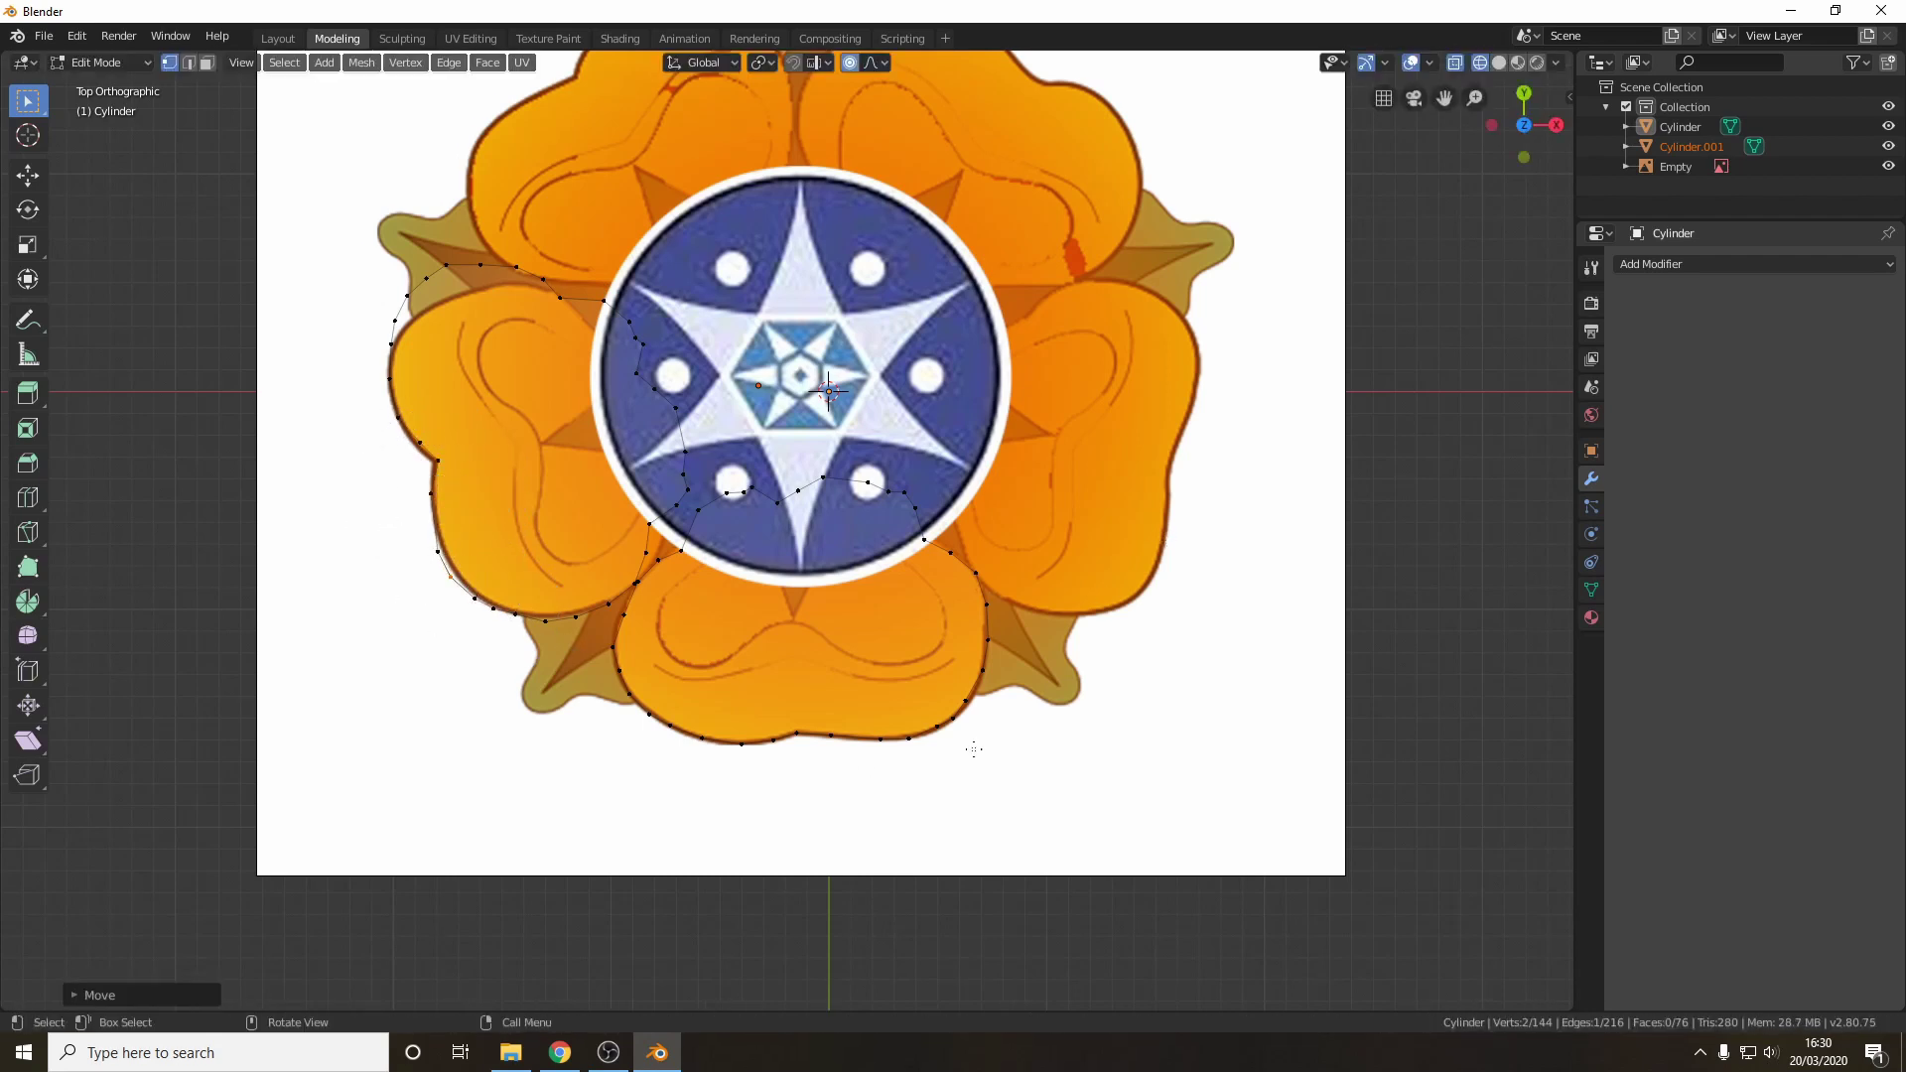
# - Move the copy's upper vertex pairs down onto the left petal's upper edge
pyautogui.press('g')
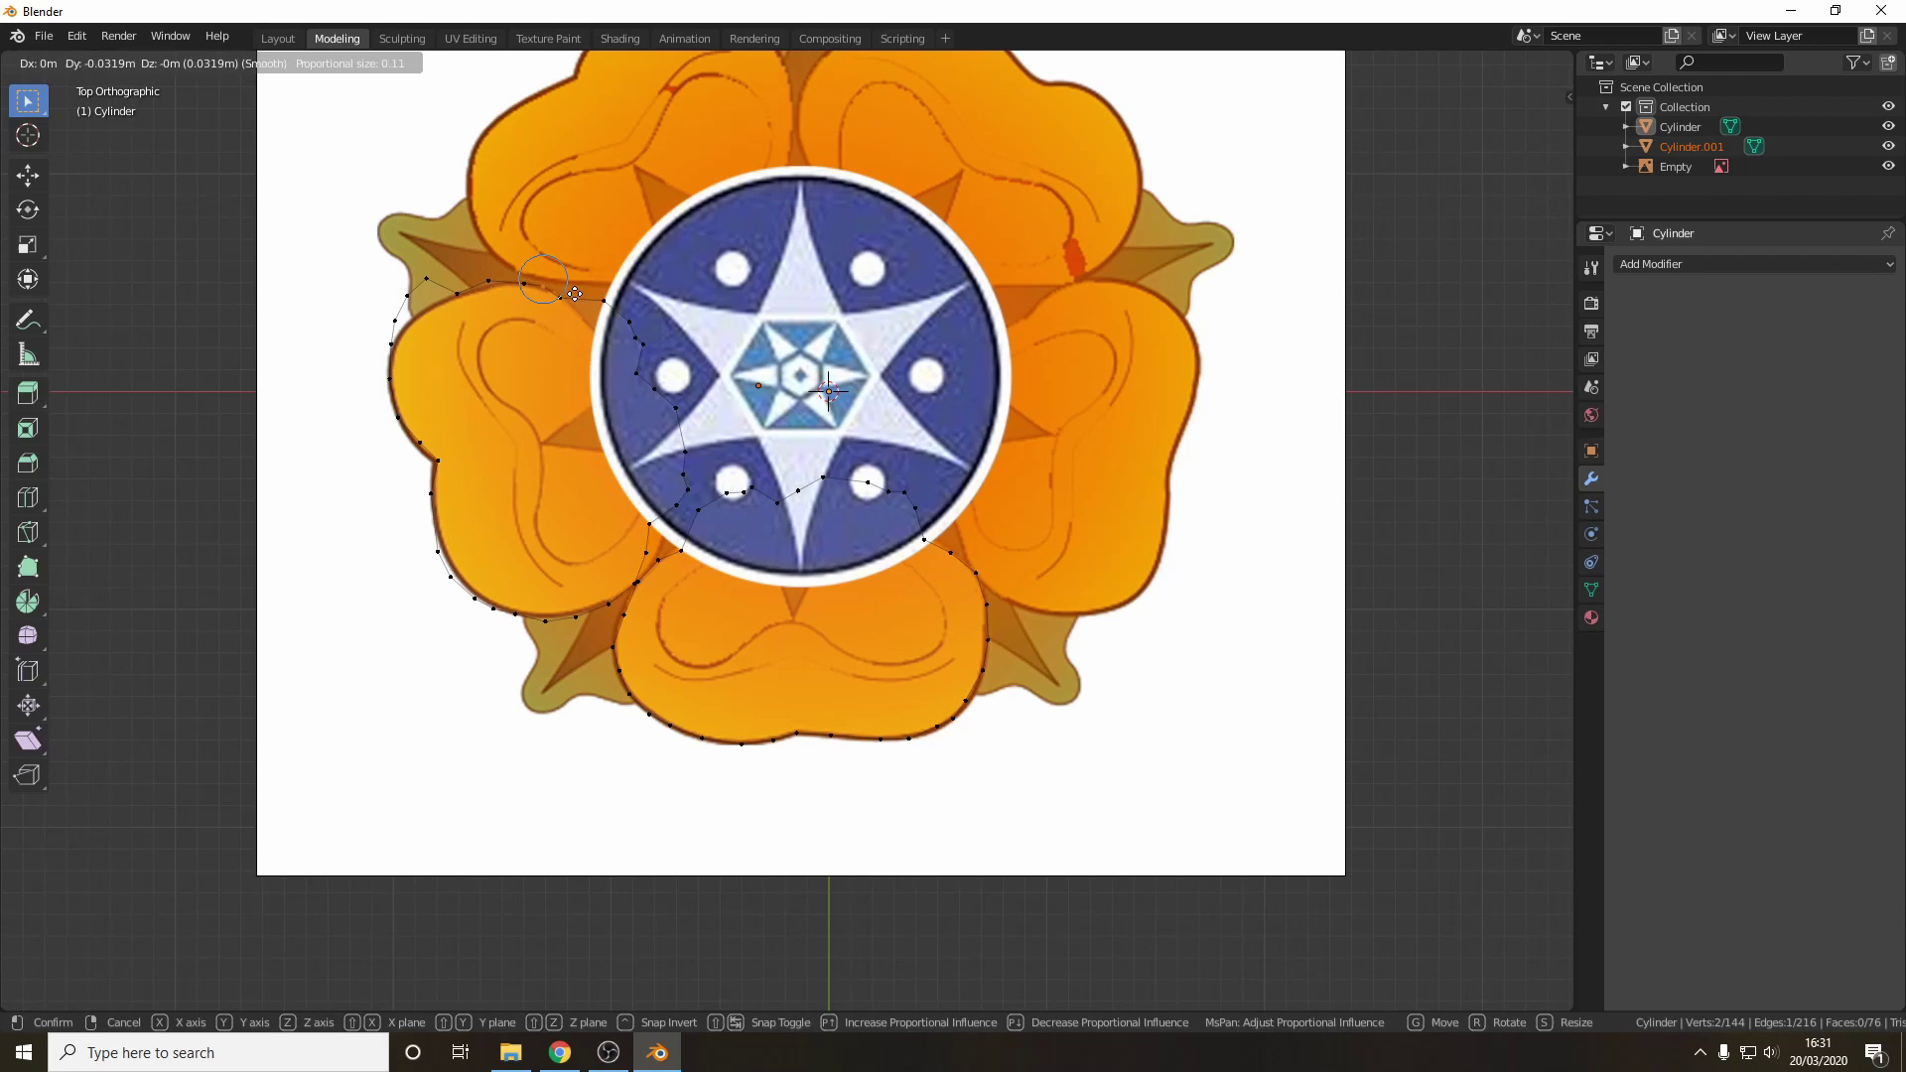
pyautogui.click(593, 316)
pyautogui.moveTo(592, 289); pyautogui.dragTo(614, 312)
pyautogui.press('g')
pyautogui.click(621, 323)
pyautogui.press('g')
pyautogui.click(446, 316)
pyautogui.moveTo(415, 266); pyautogui.dragTo(405, 331)
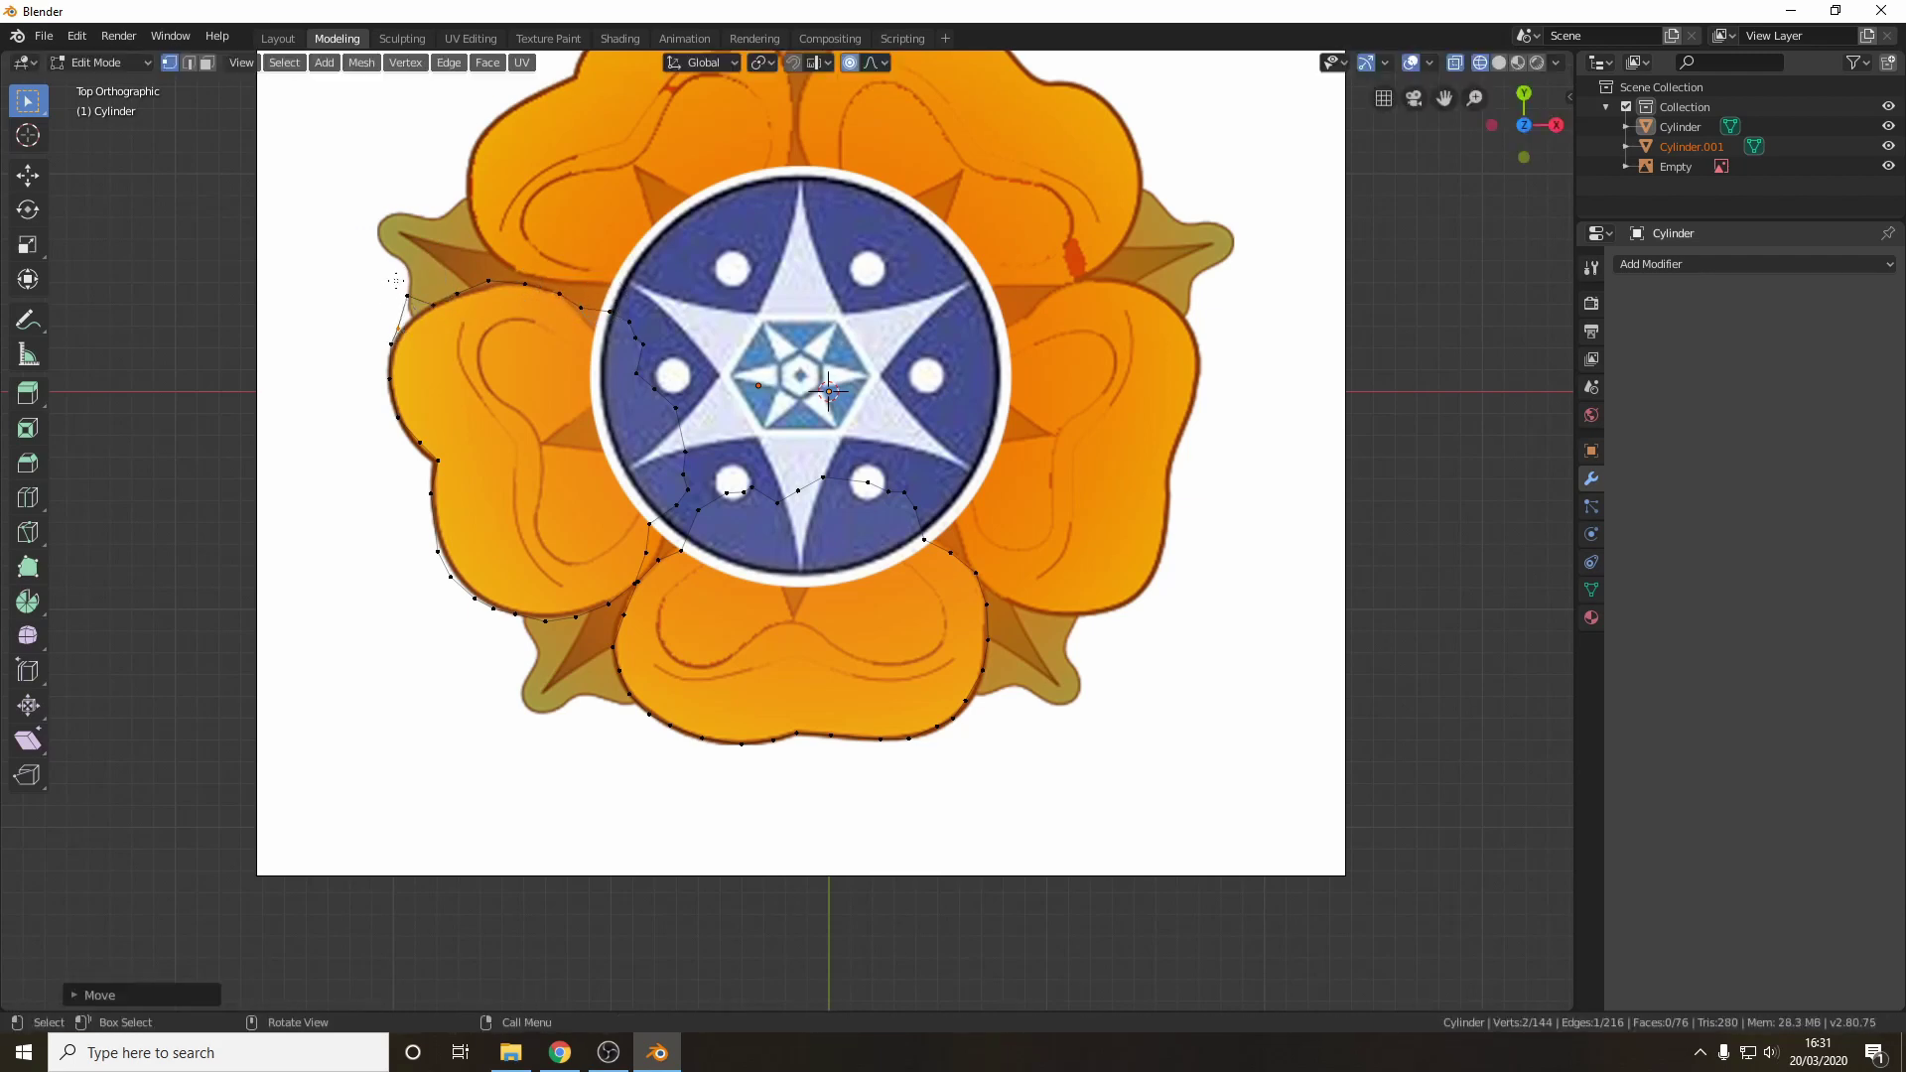
pyautogui.moveTo(423, 372); pyautogui.dragTo(437, 338, button='middle')
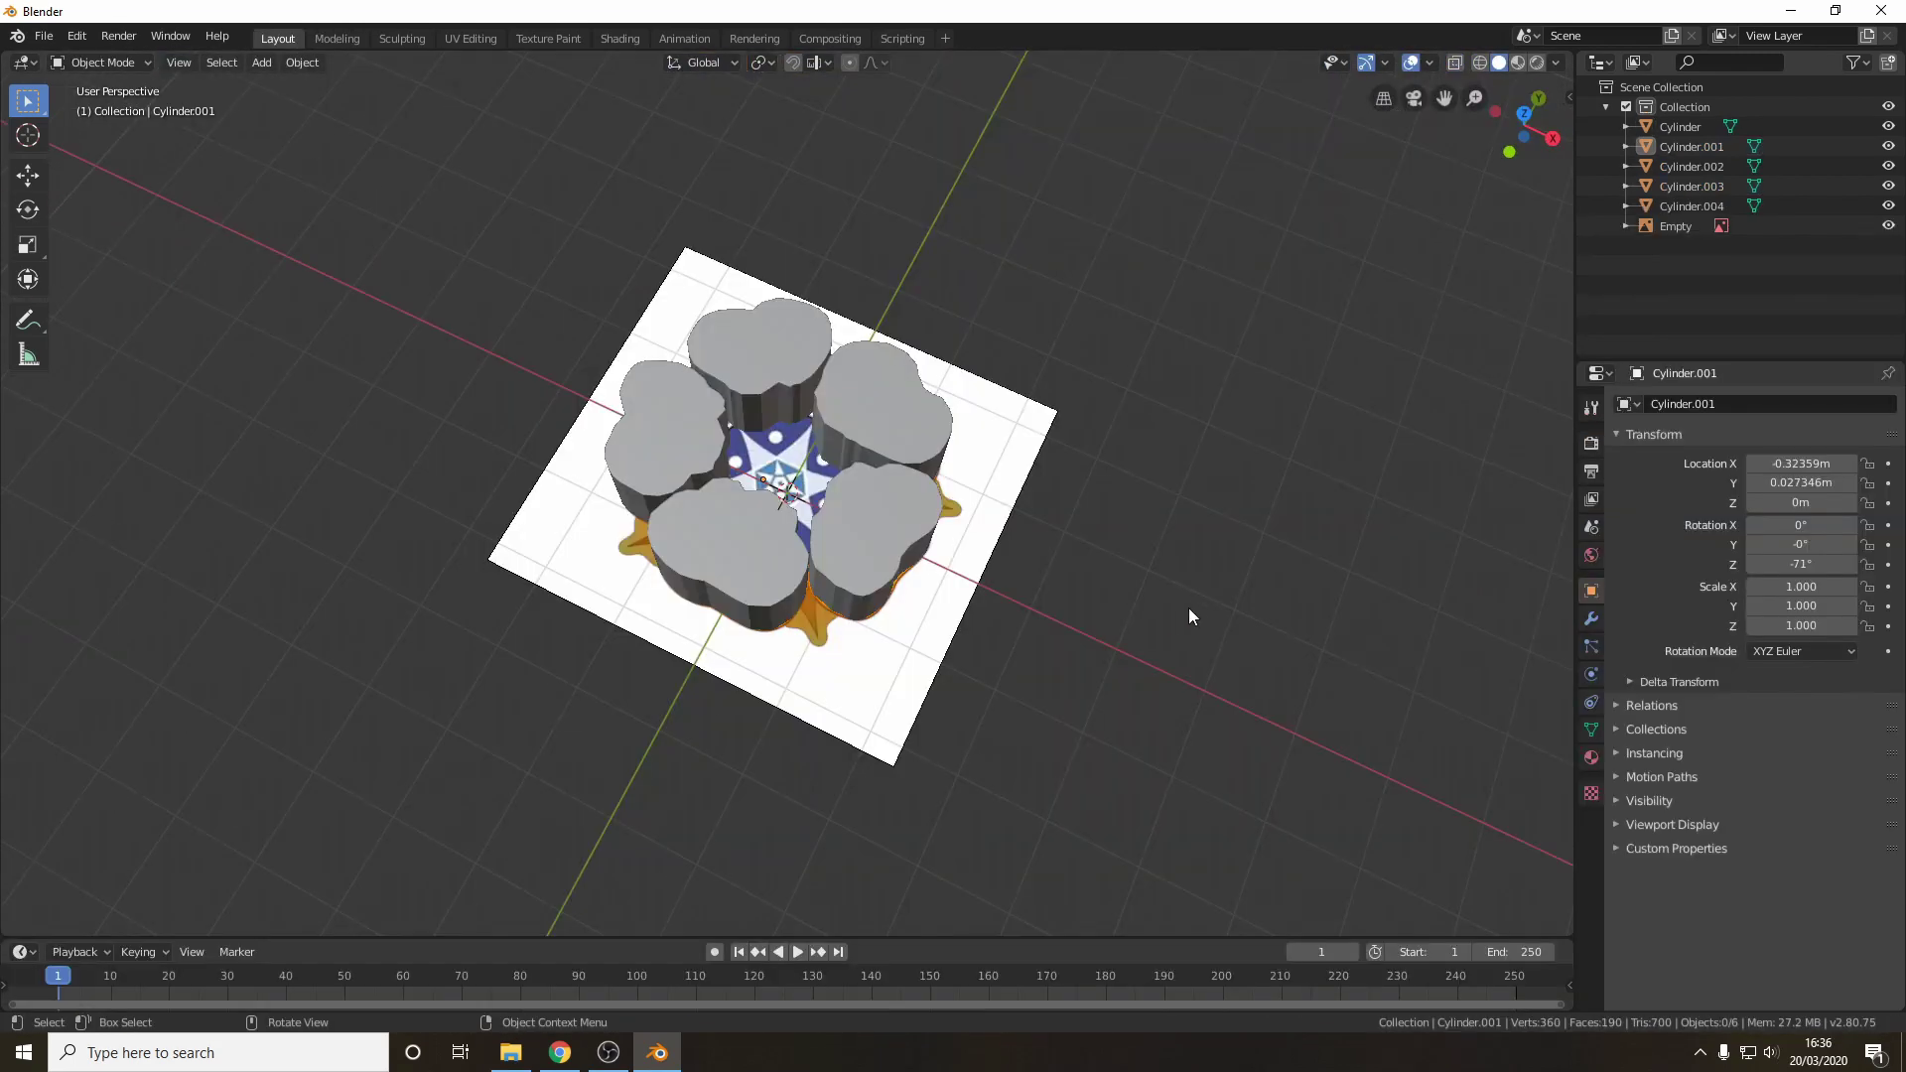
# - Select all five petals and join them into a single object
pyautogui.moveTo(1190, 614); pyautogui.dragTo(1125, 618, button='middle')
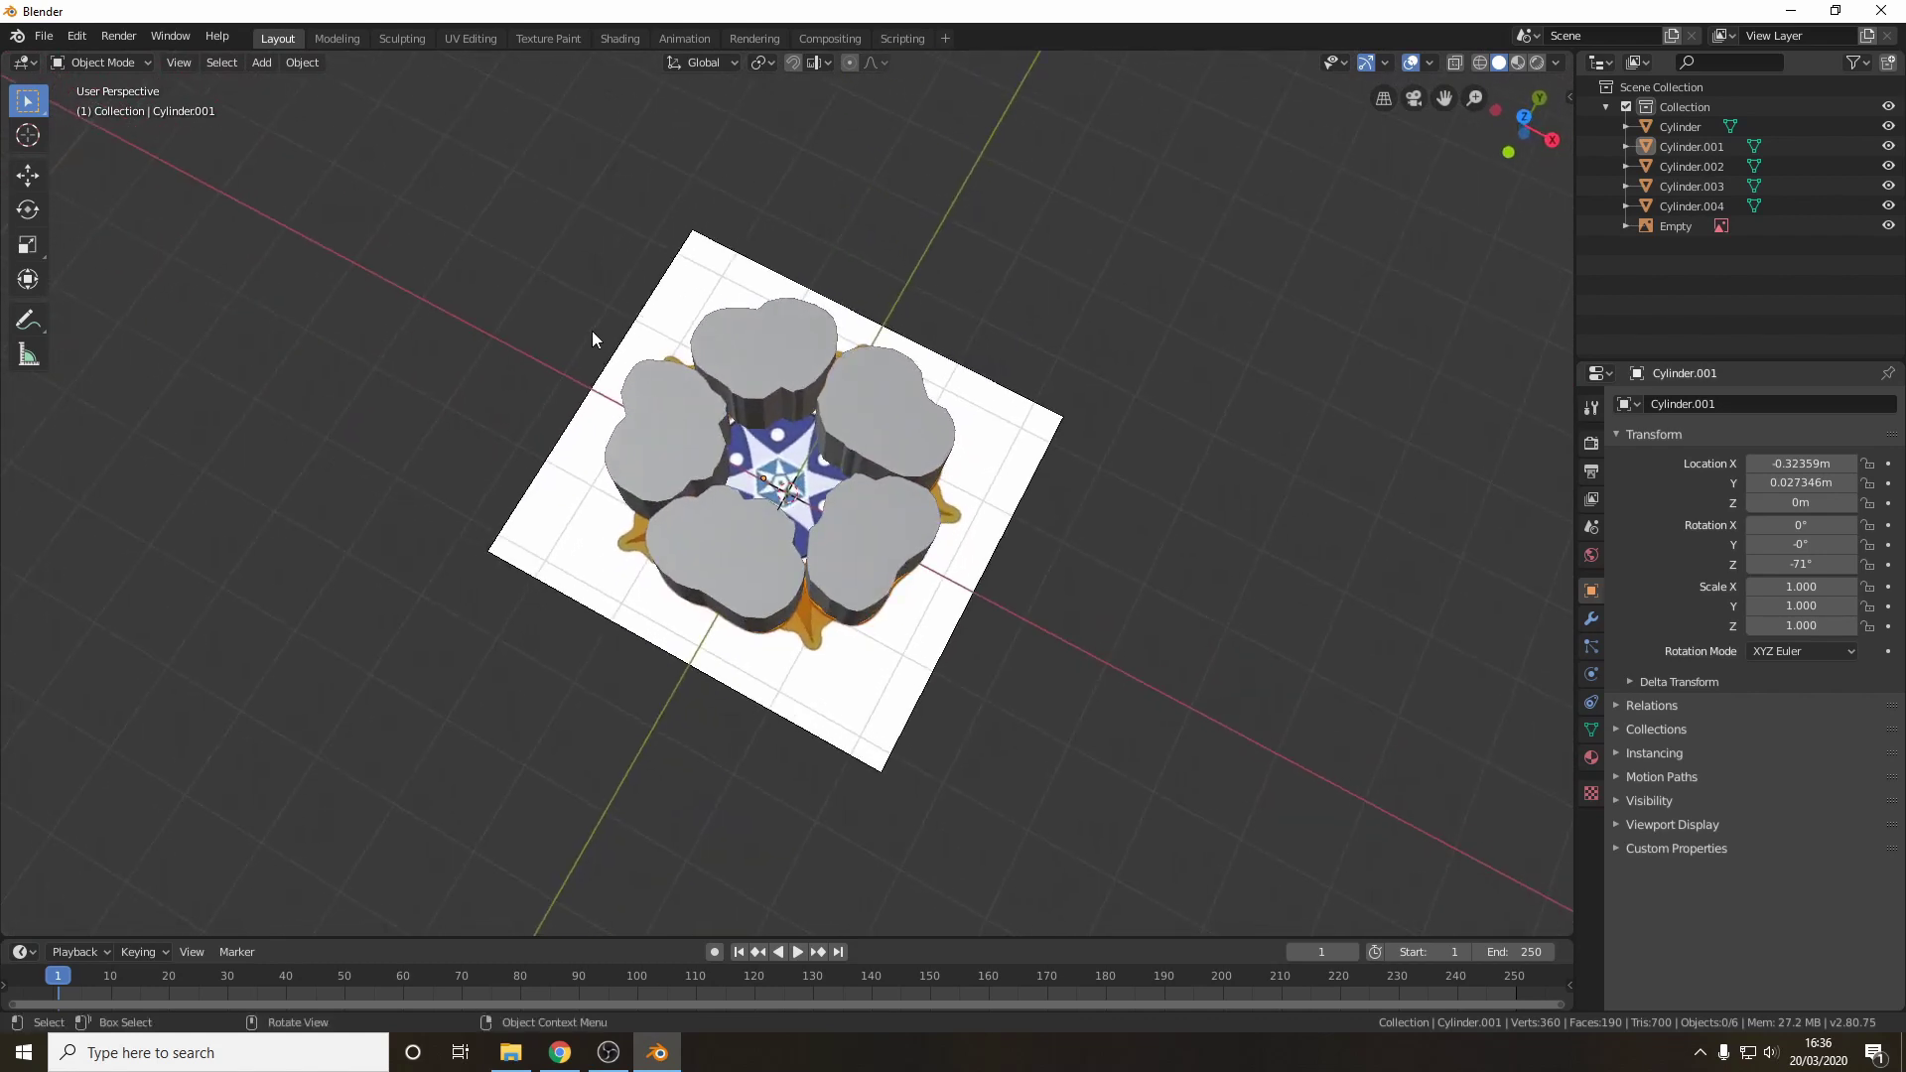
pyautogui.moveTo(548, 256); pyautogui.dragTo(1086, 733)
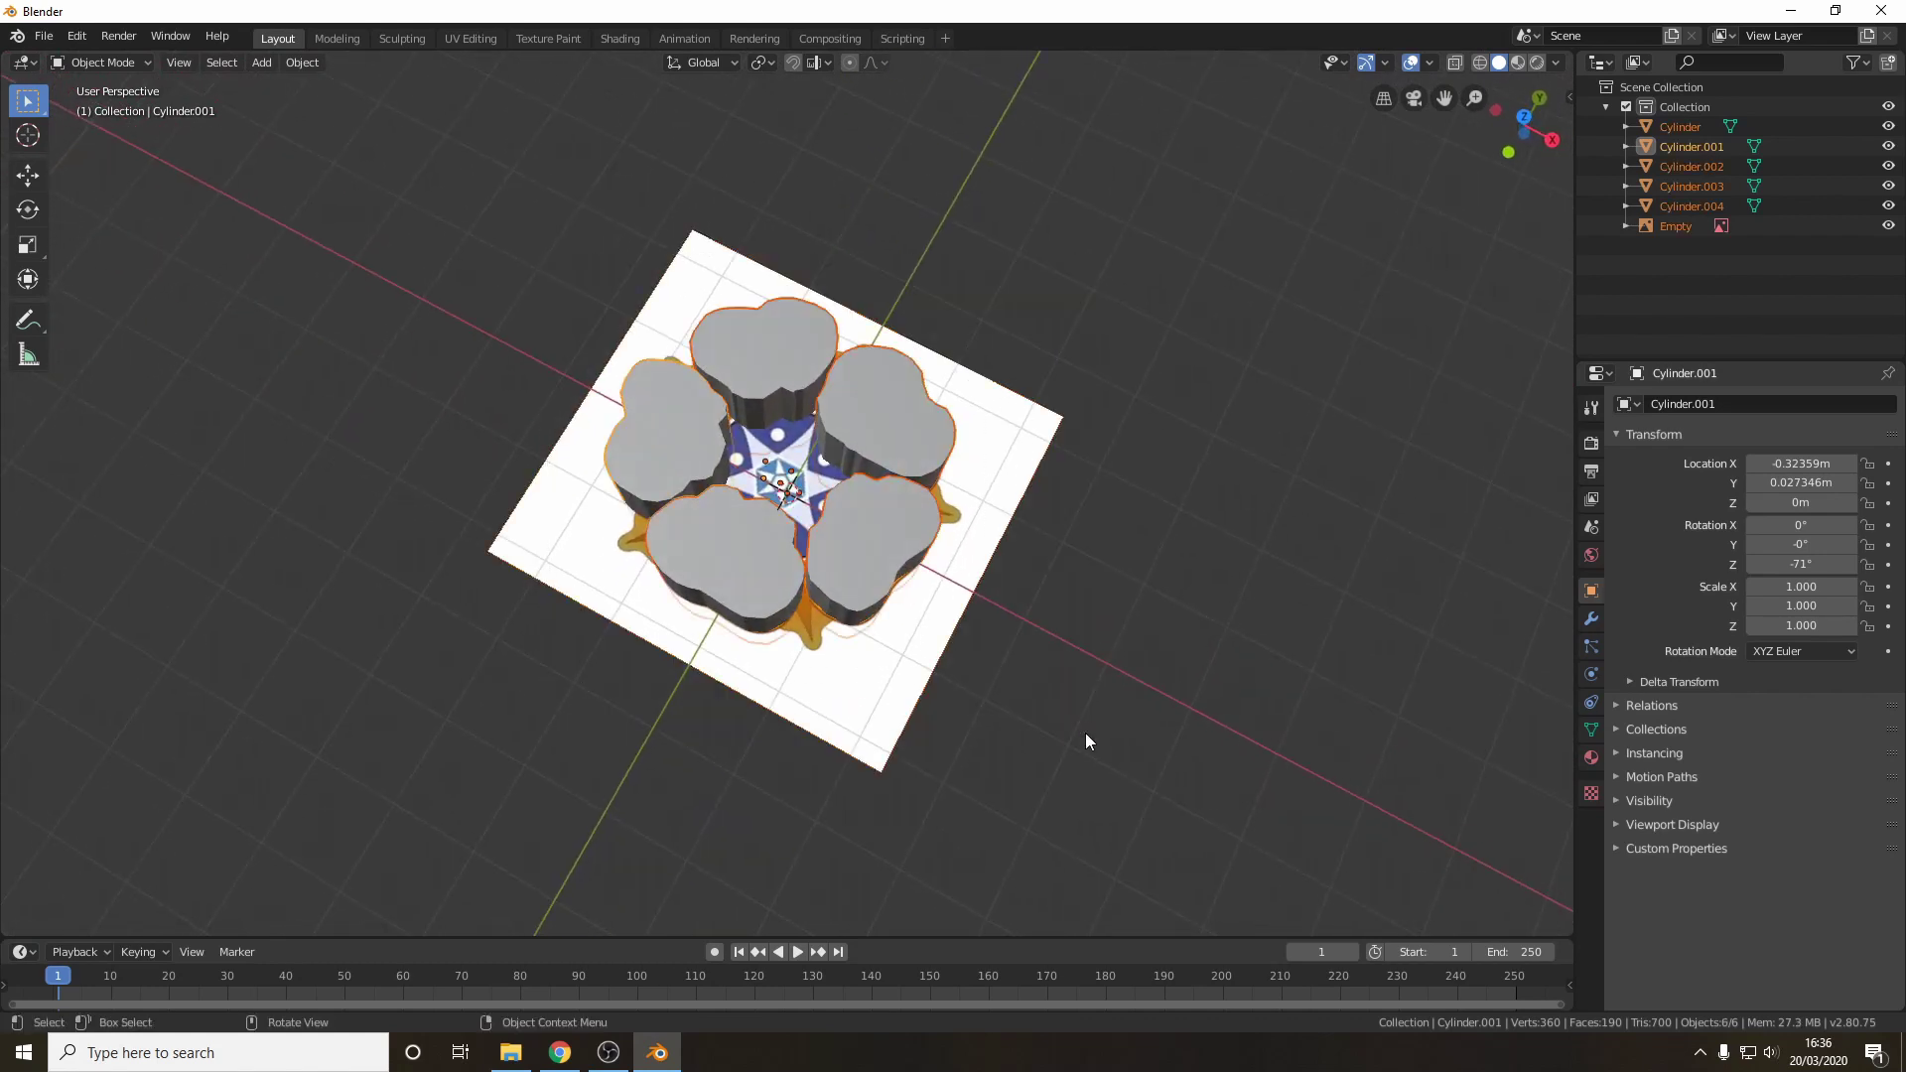
pyautogui.rightClick(889, 413)
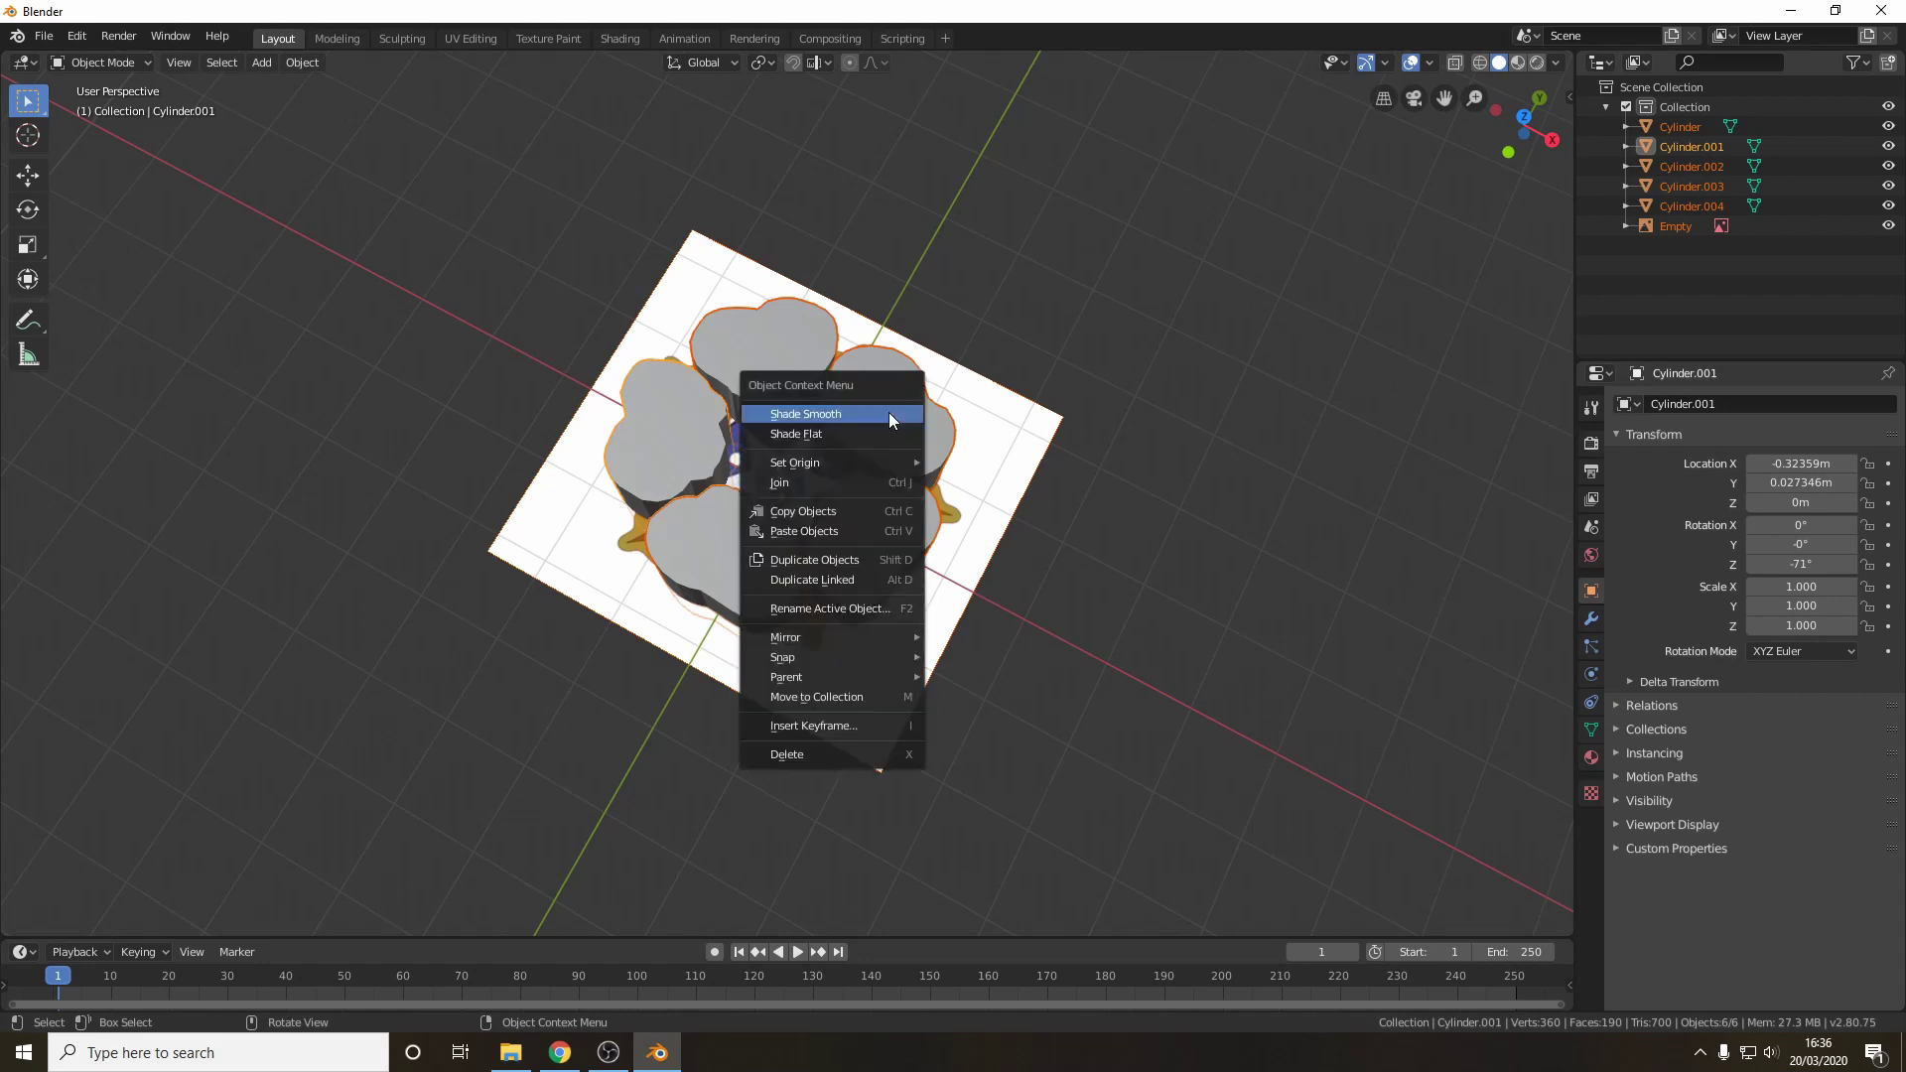
pyautogui.click(824, 485)
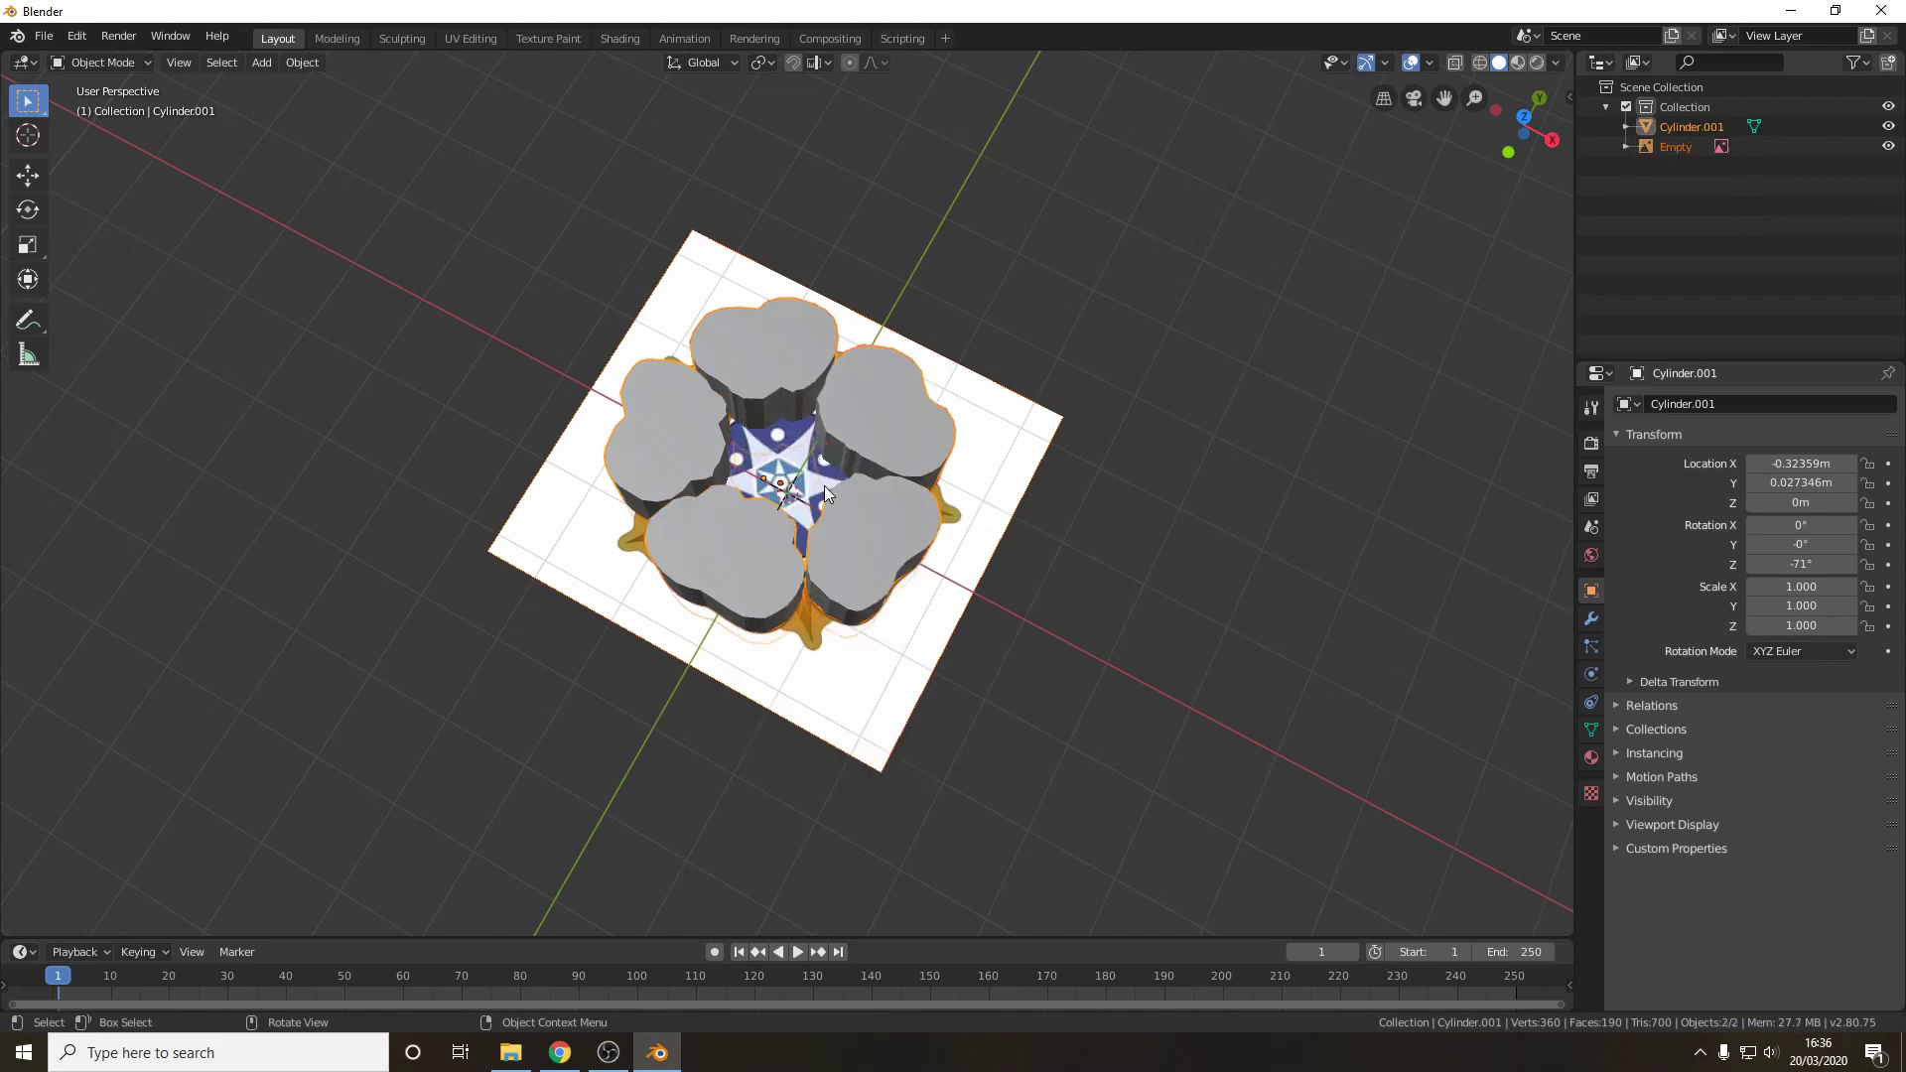
# - Move the joined petals off the reference image by about 7.38 m in X, 0.67 m in Y and -0.86 m in Z, and deselect them
pyautogui.press('g')
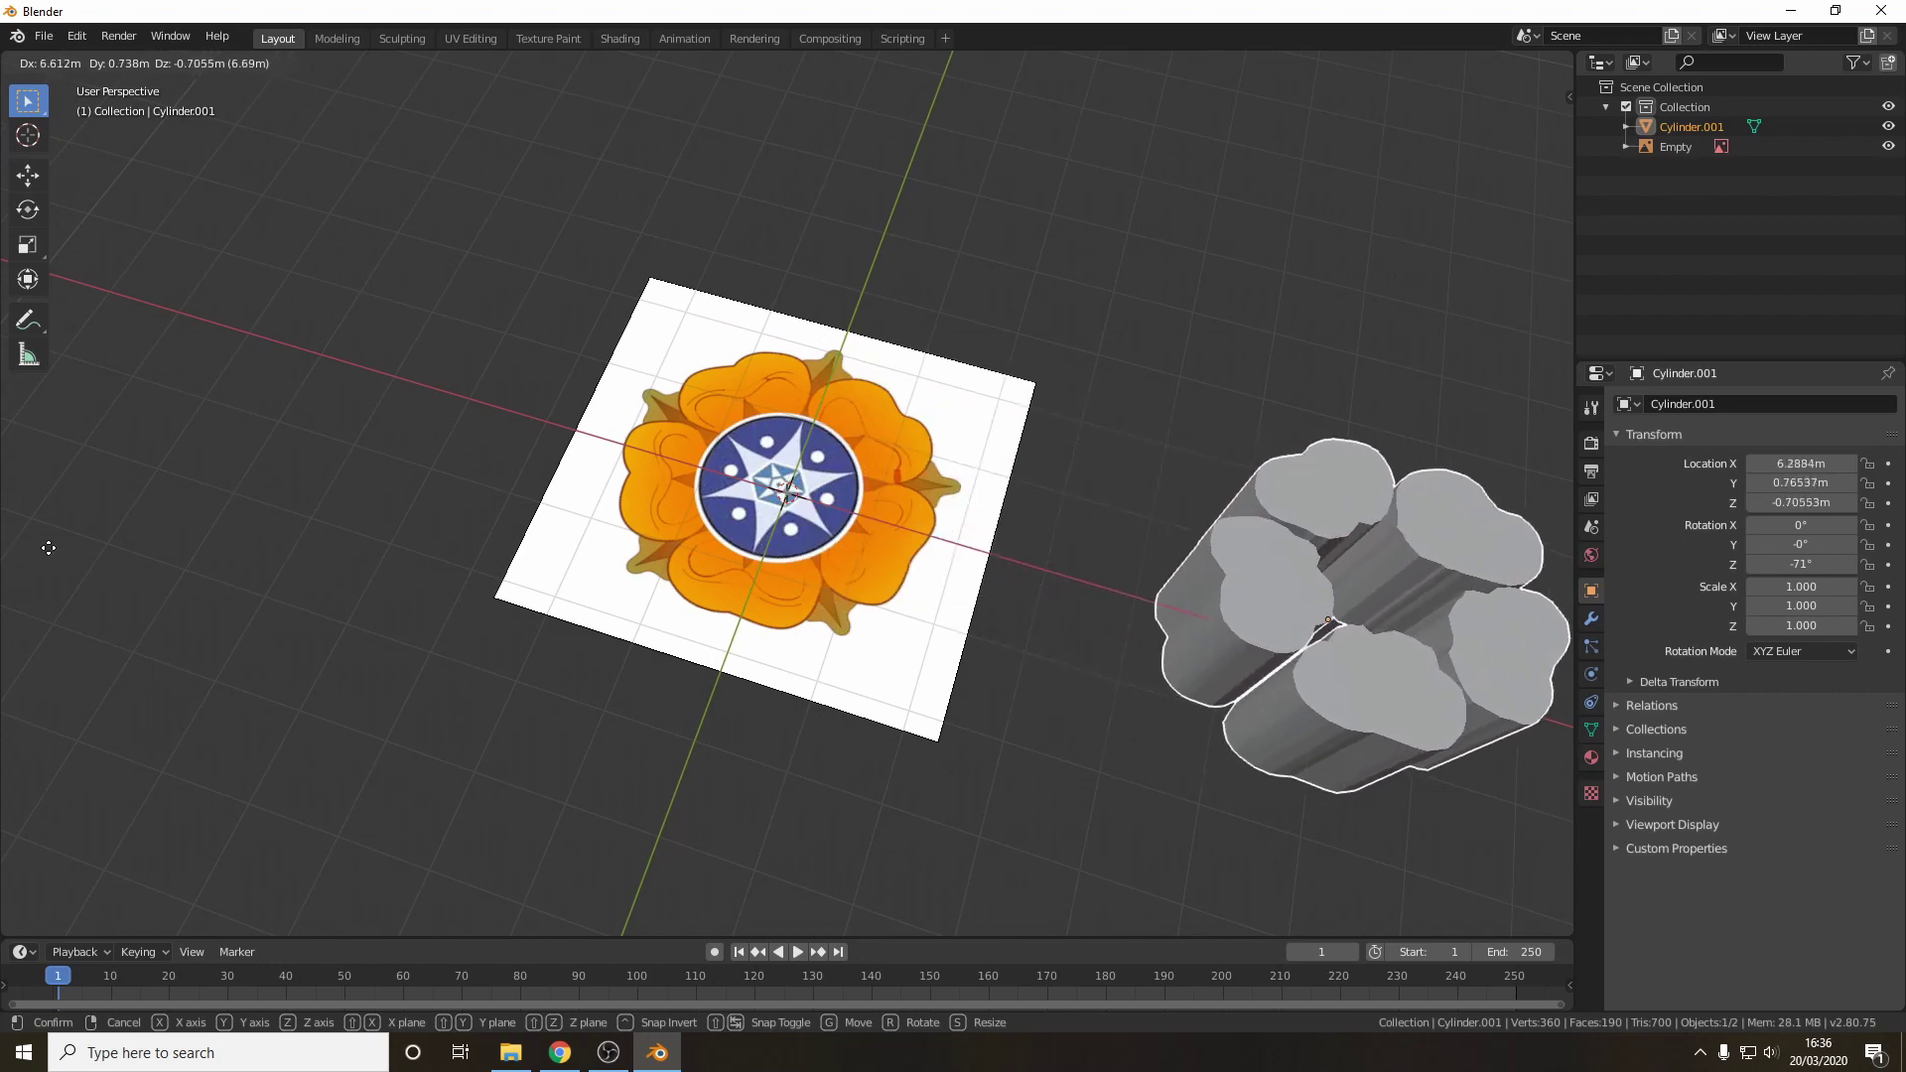
pyautogui.click(693, 664)
pyautogui.moveTo(1157, 566); pyautogui.dragTo(898, 601, button='middle')
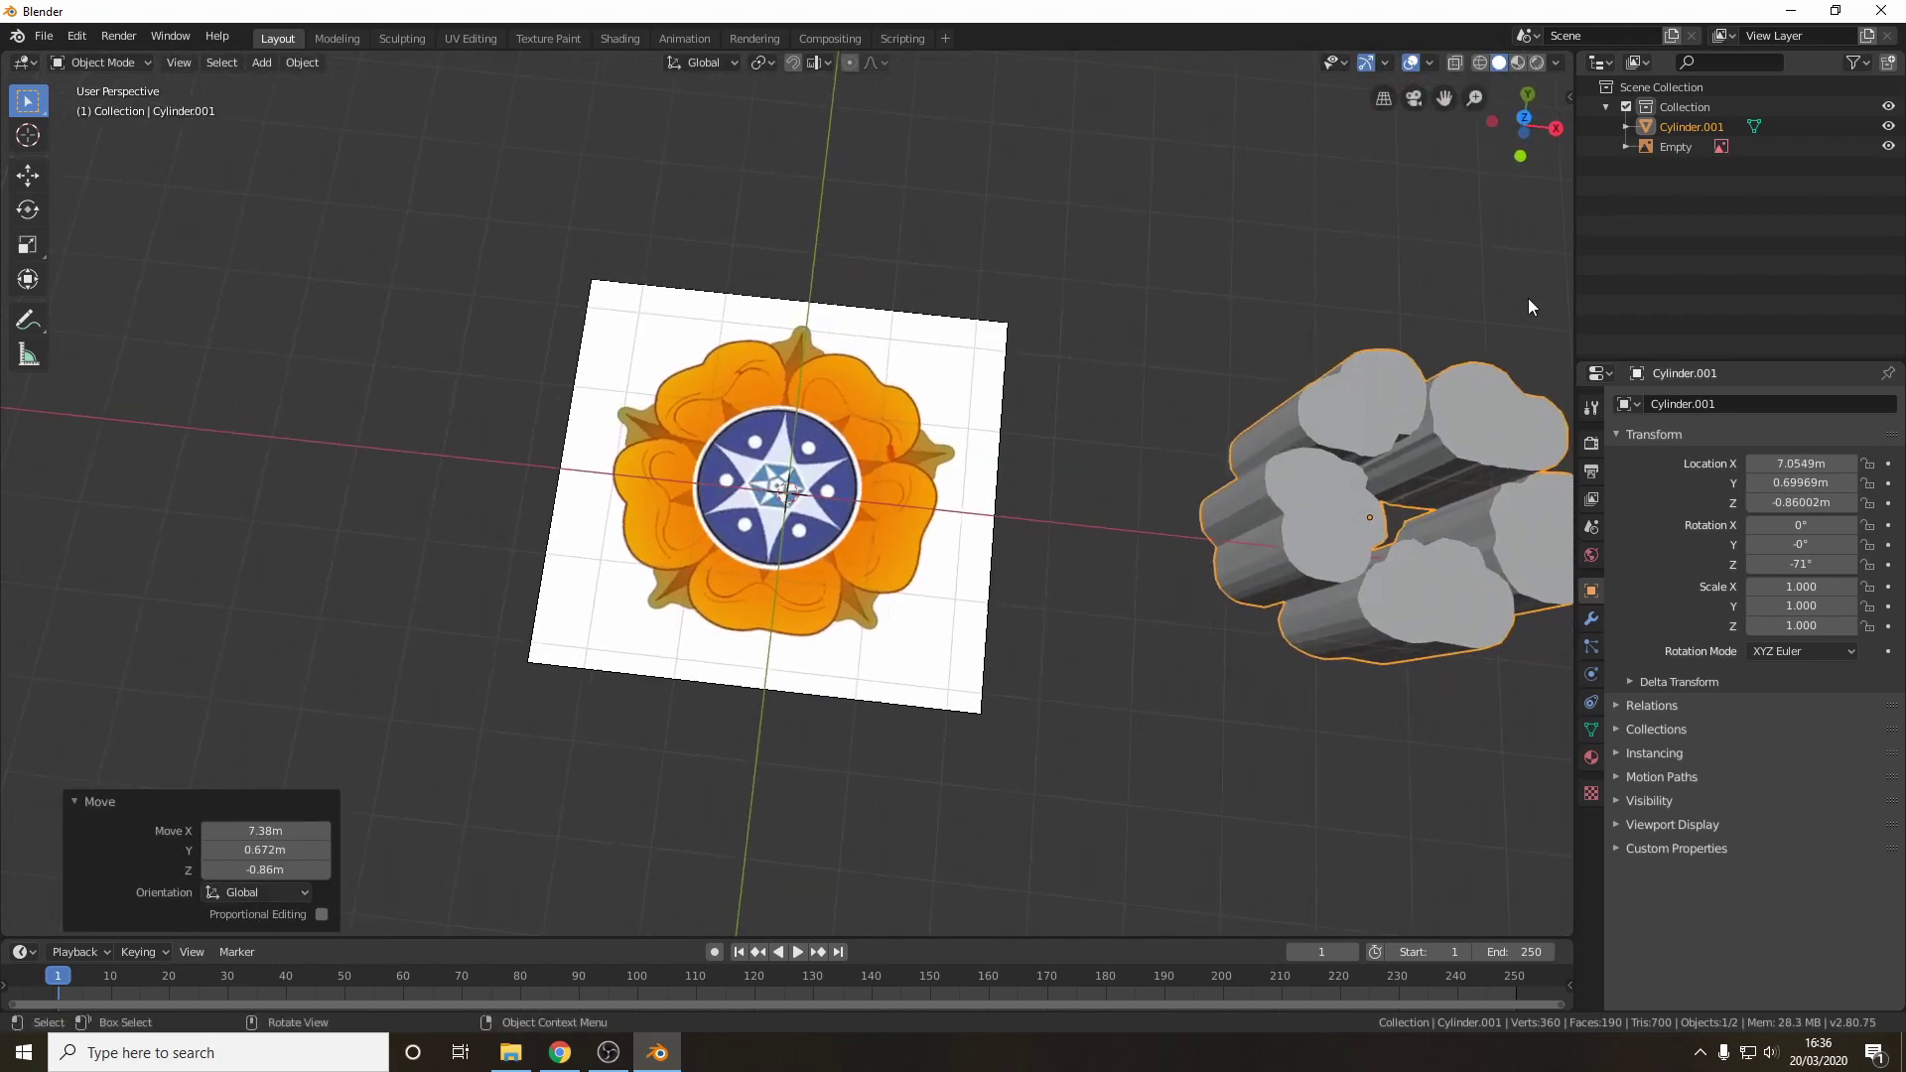
pyautogui.click(1524, 117)
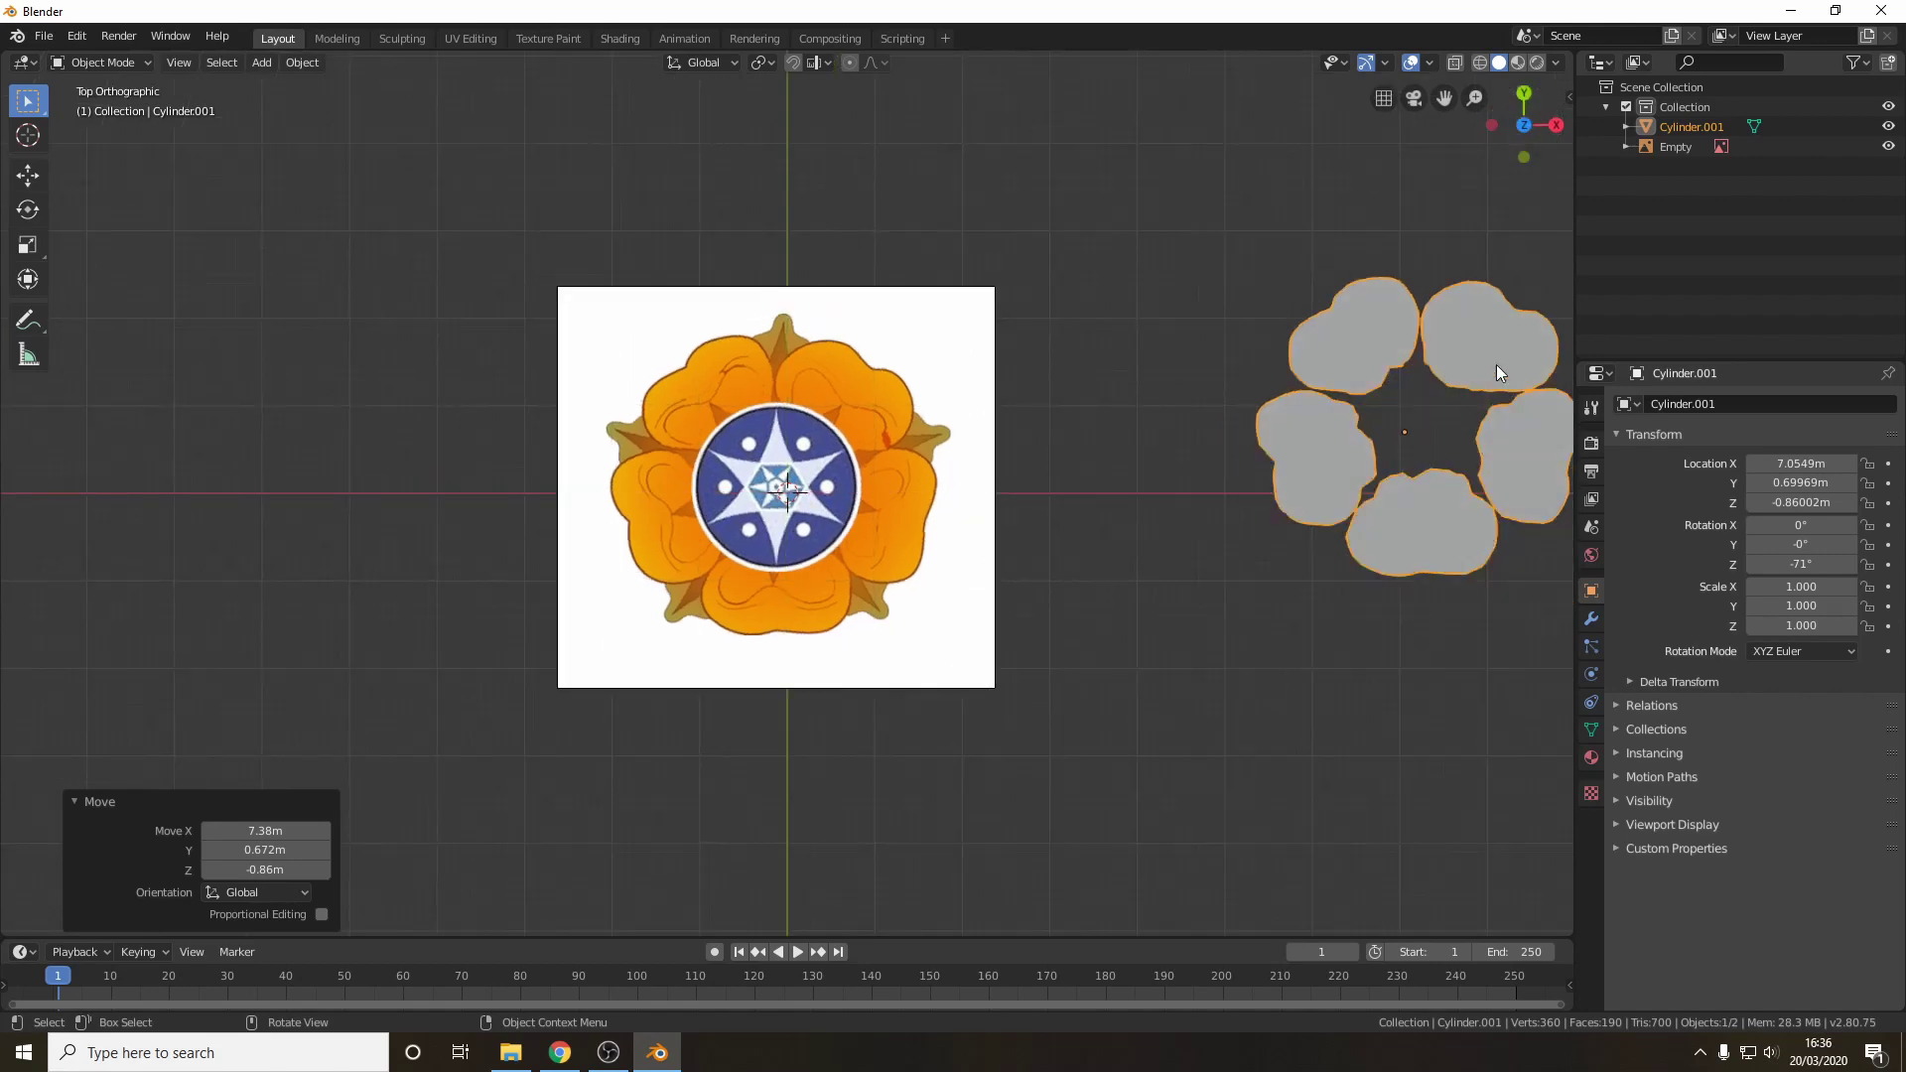
pyautogui.click(1105, 544)
pyautogui.scroll(-1, 1074, 503)
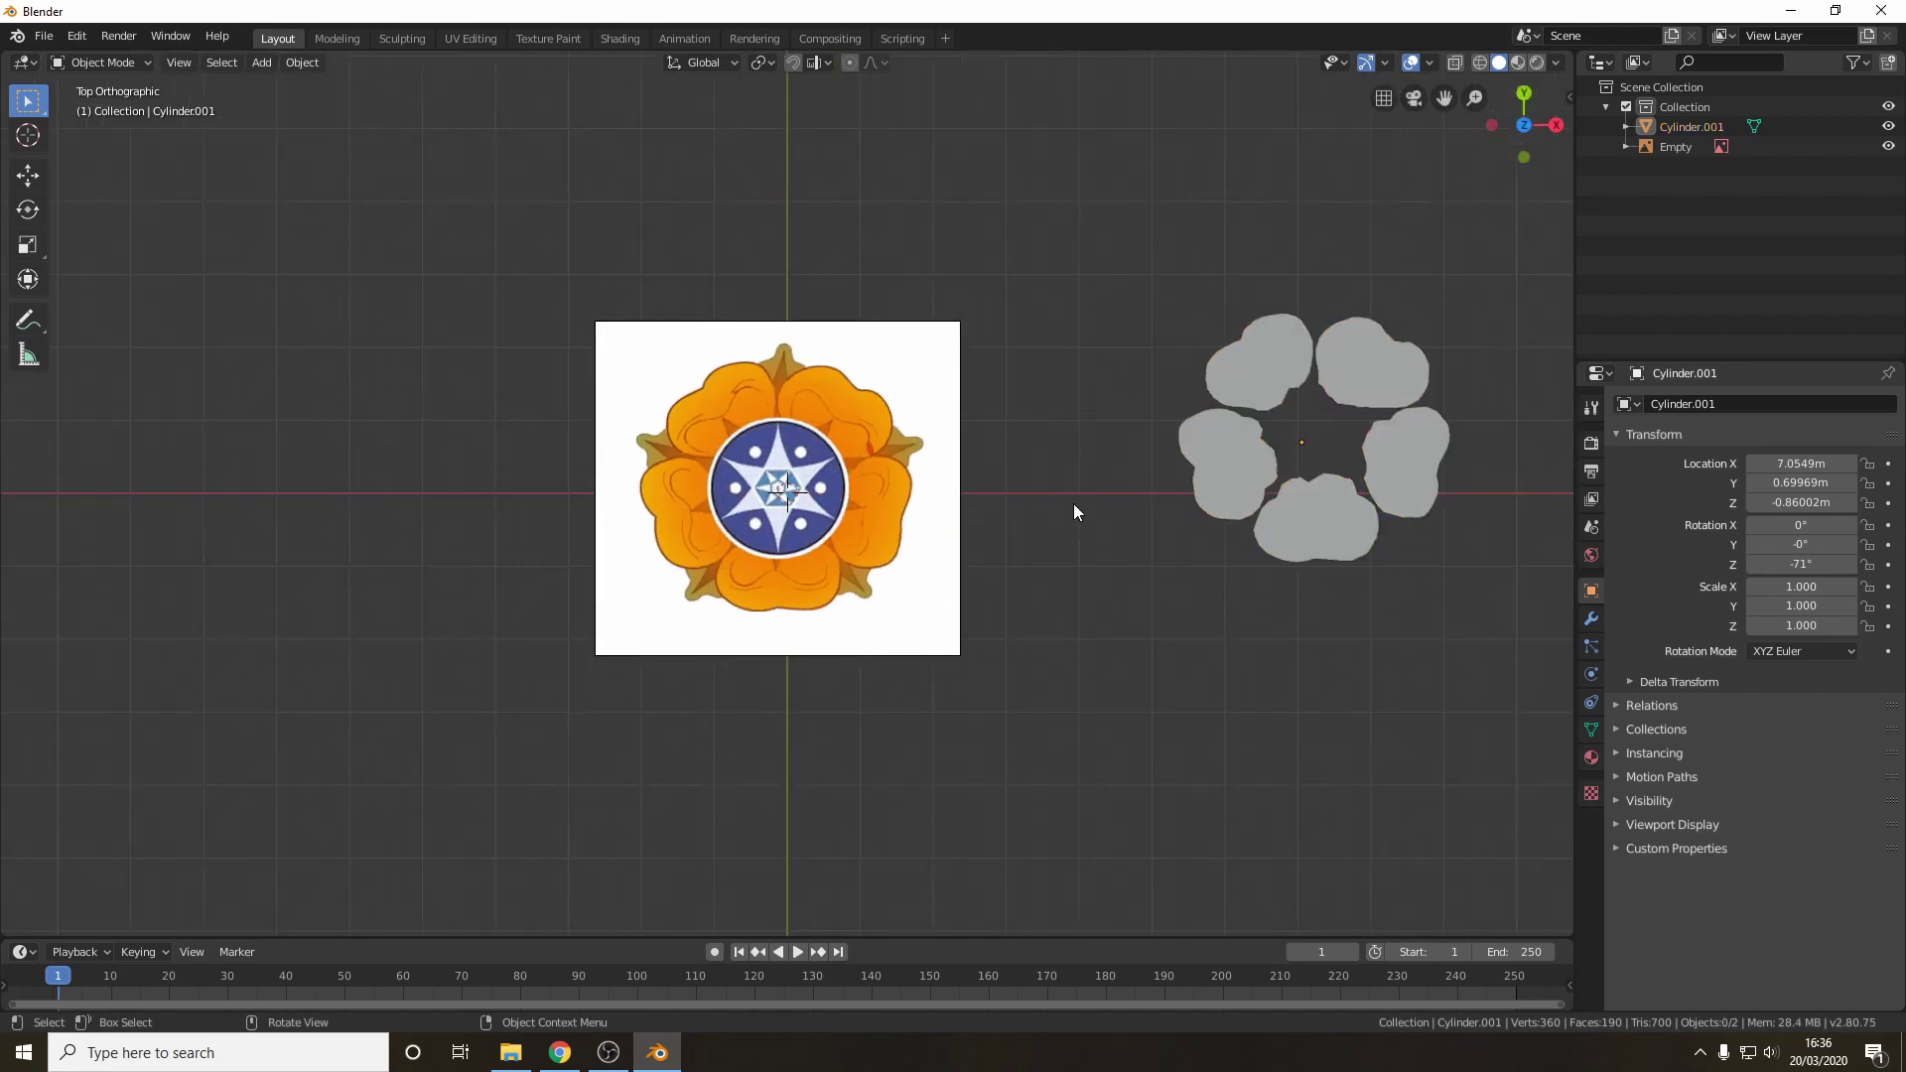
pyautogui.scroll(5, 1074, 503)
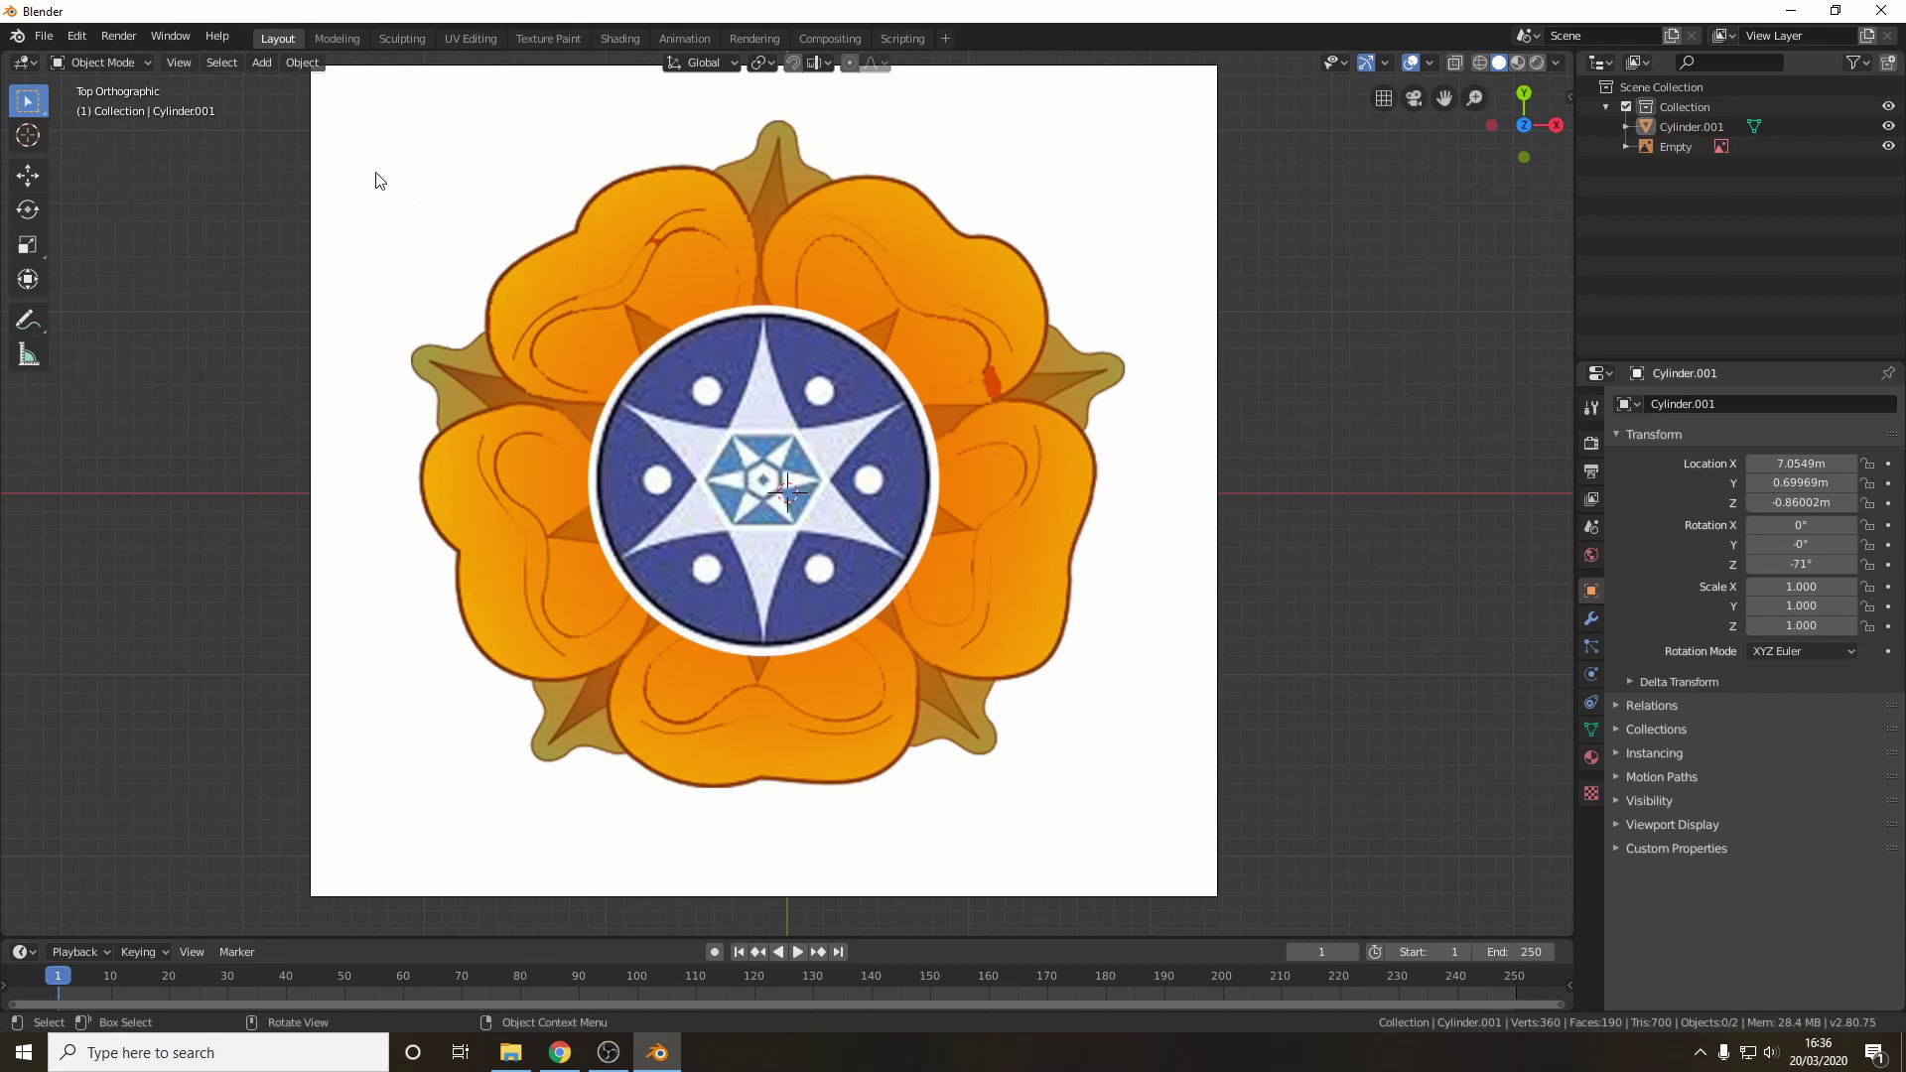
# - Add a 36-vertex cylinder and move it 1.32 m in Y, over the top sepal of the reference image
pyautogui.click(262, 62)
pyautogui.moveTo(283, 81)
pyautogui.click(472, 183)
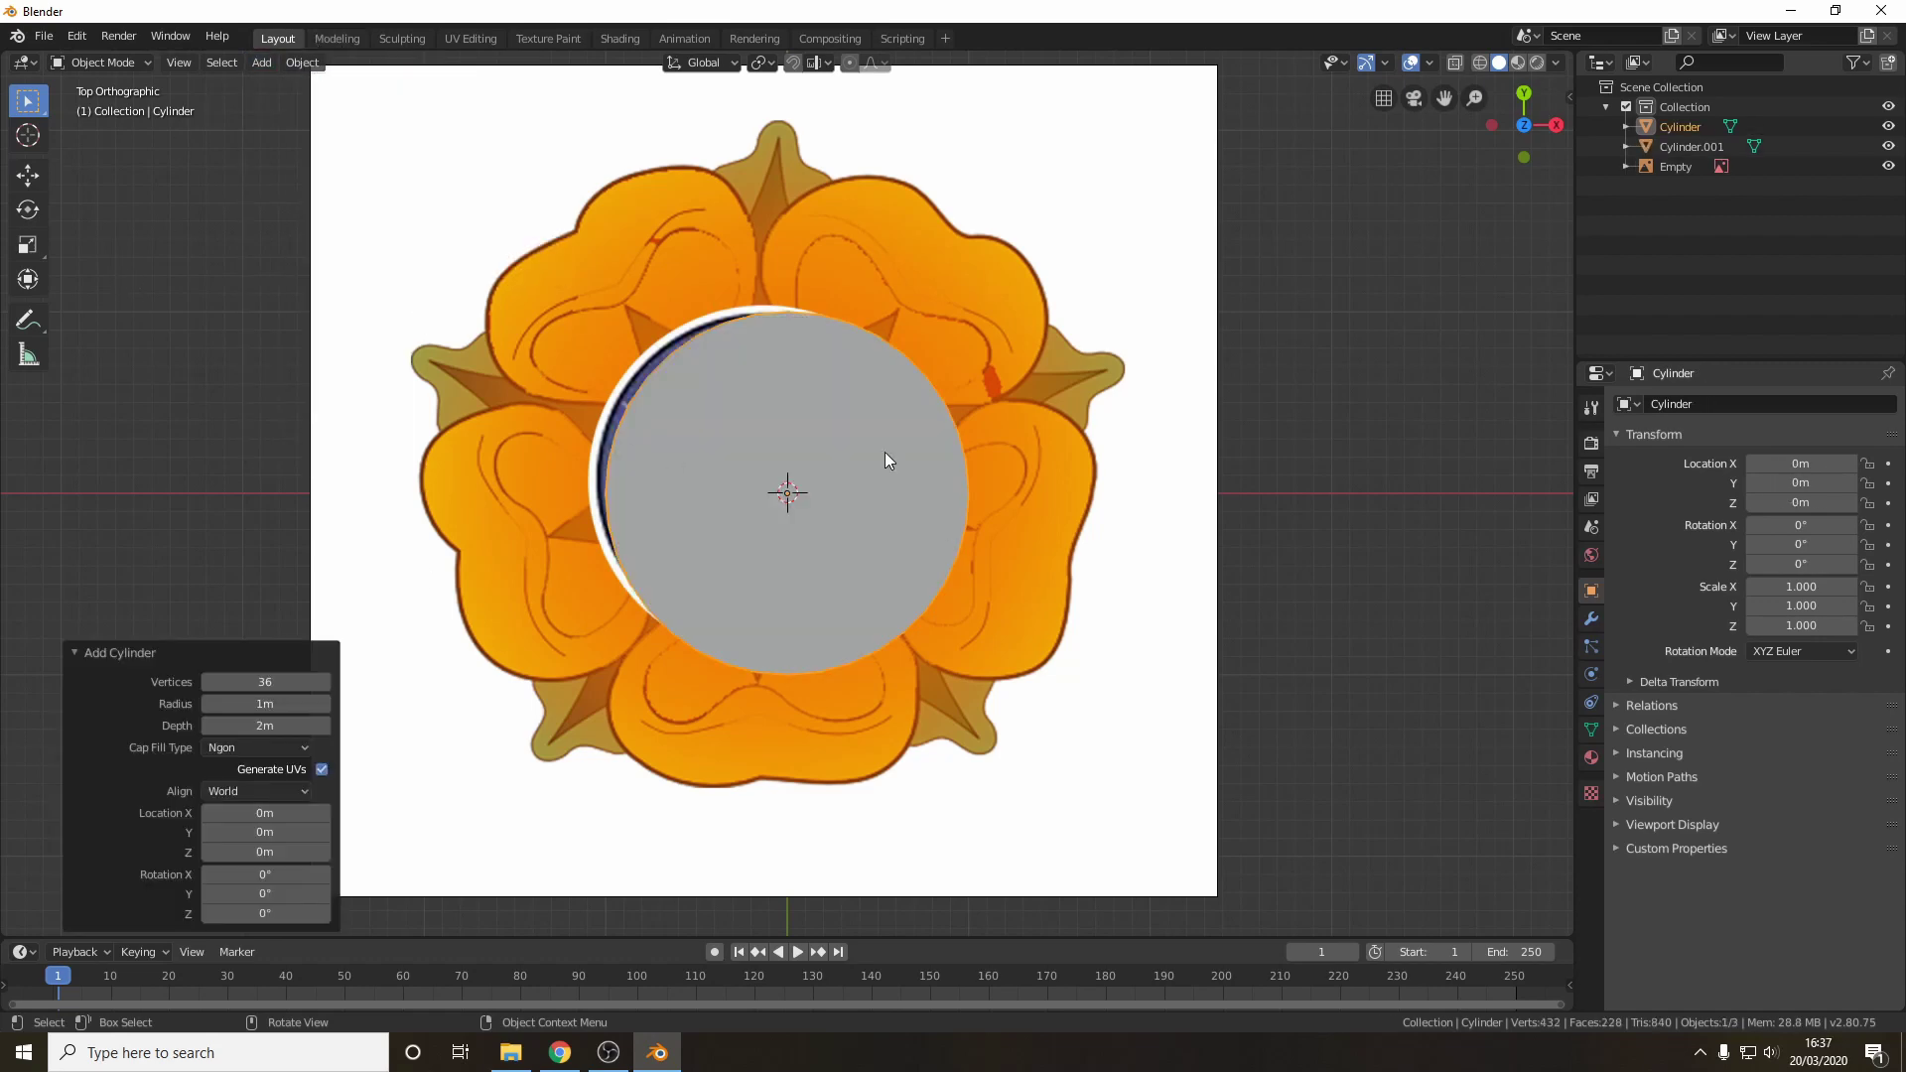
pyautogui.scroll(-1, 1268, 522)
pyautogui.scroll(1, 1268, 522)
pyautogui.click(28, 175)
pyautogui.moveTo(787, 408); pyautogui.dragTo(787, 171)
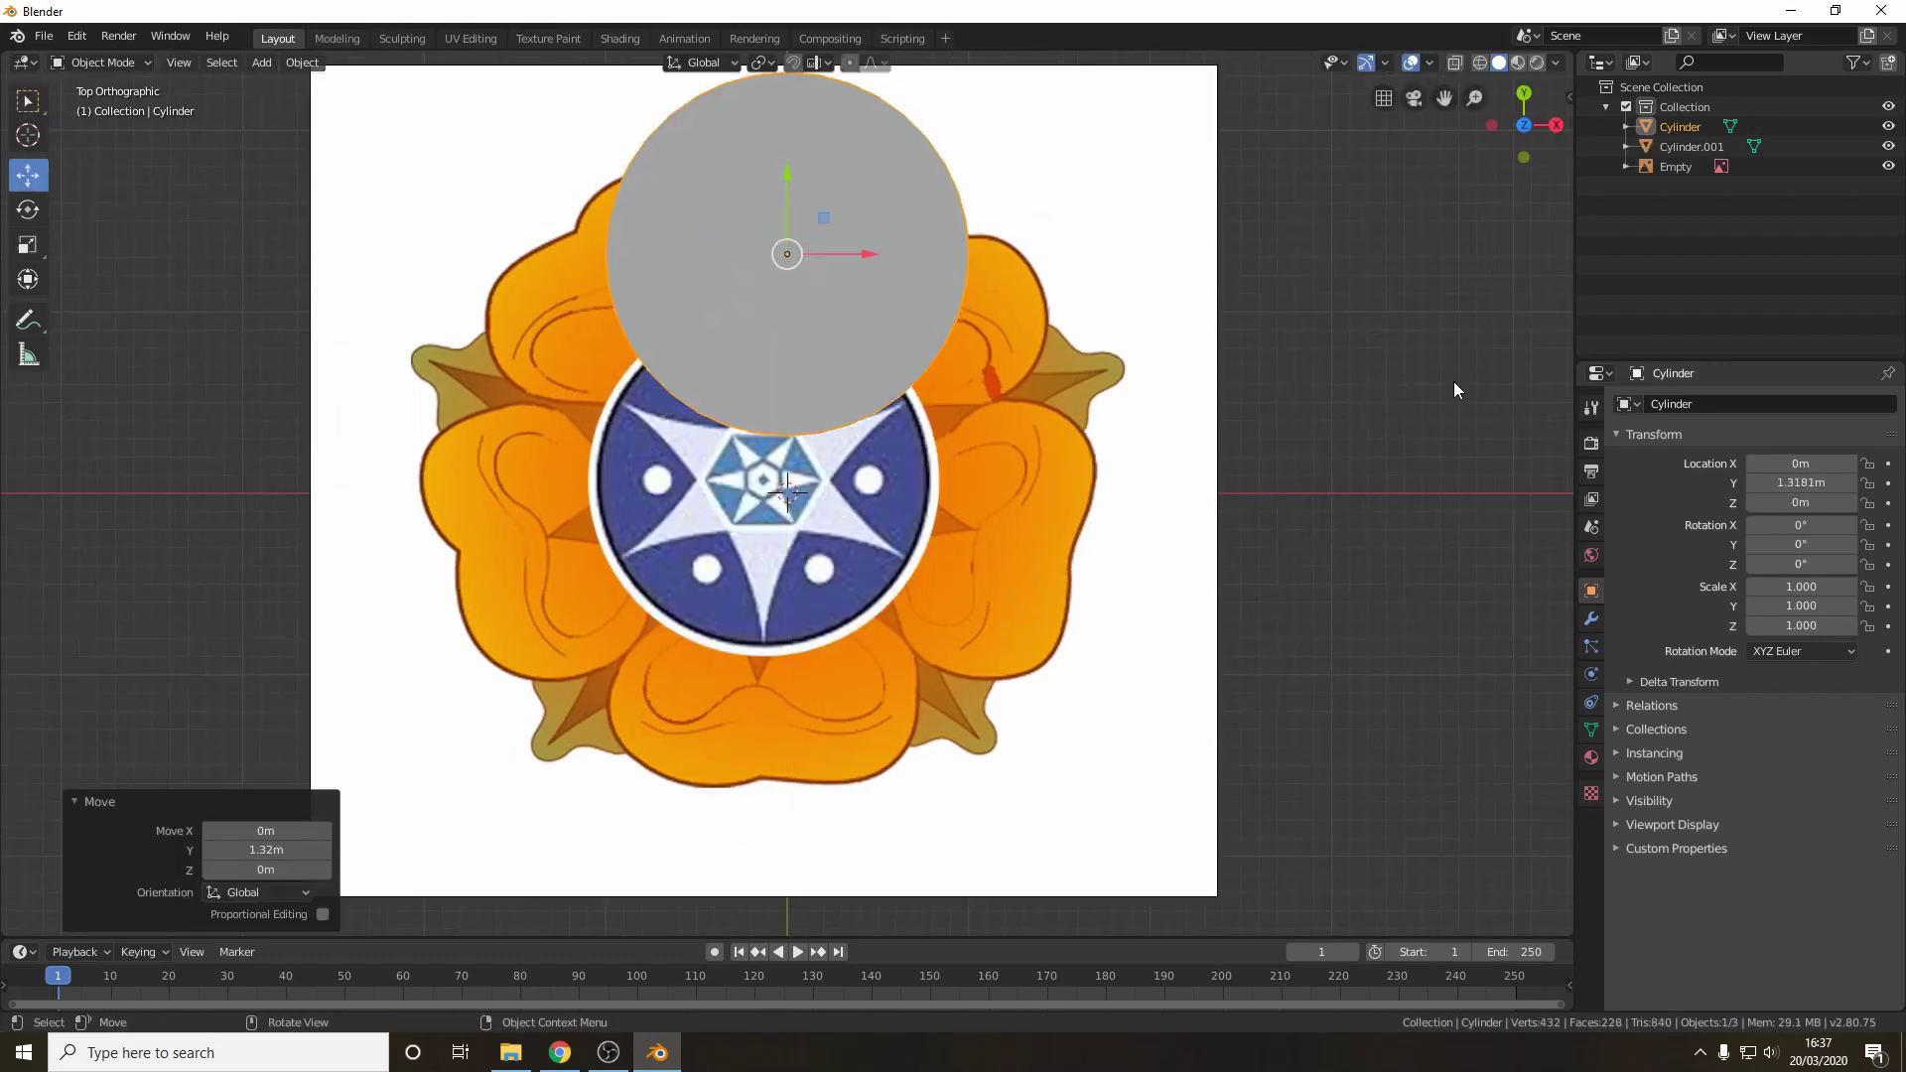
# - Display the scene in wireframe and open the new cylinder's mesh for editing in the Modeling workspace
pyautogui.scroll(-1, 1390, 385)
pyautogui.scroll(4, 1290, 427)
pyautogui.hotkey('shift', 'z')
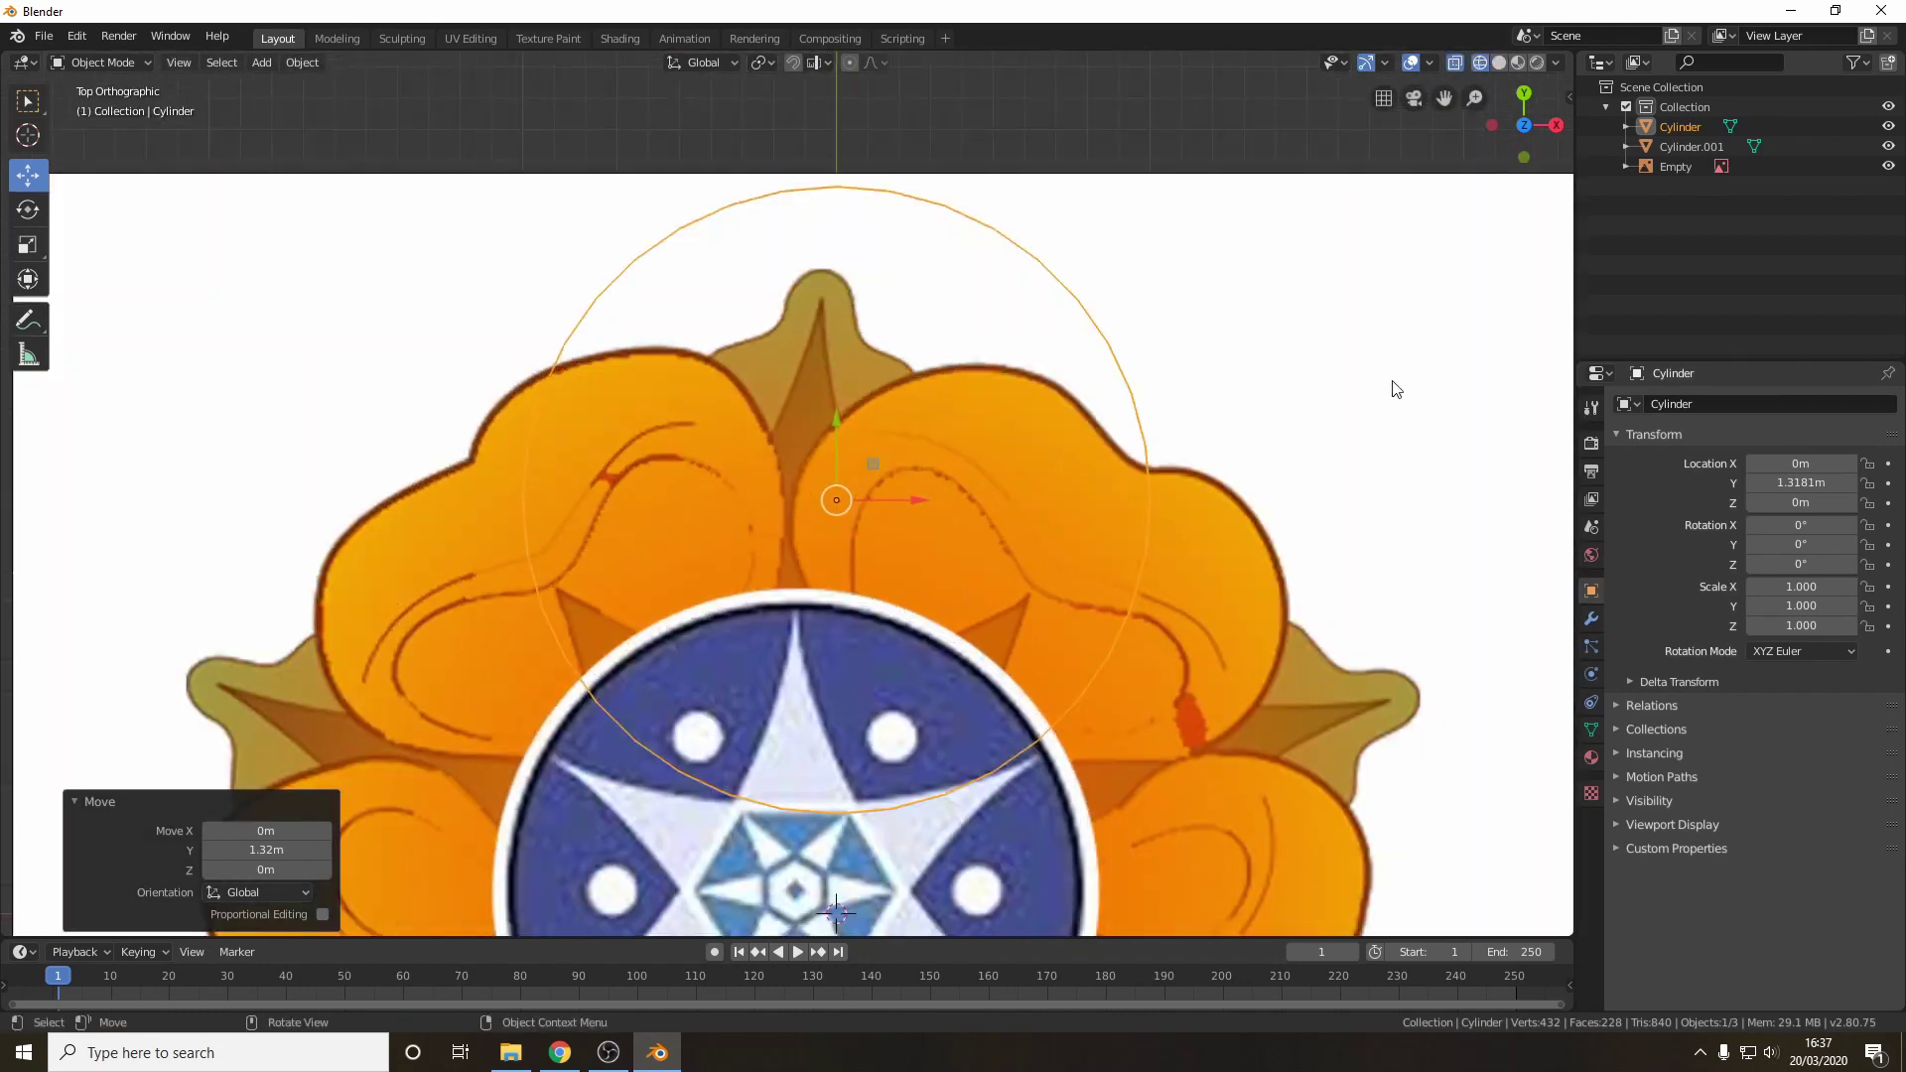
pyautogui.click(702, 236)
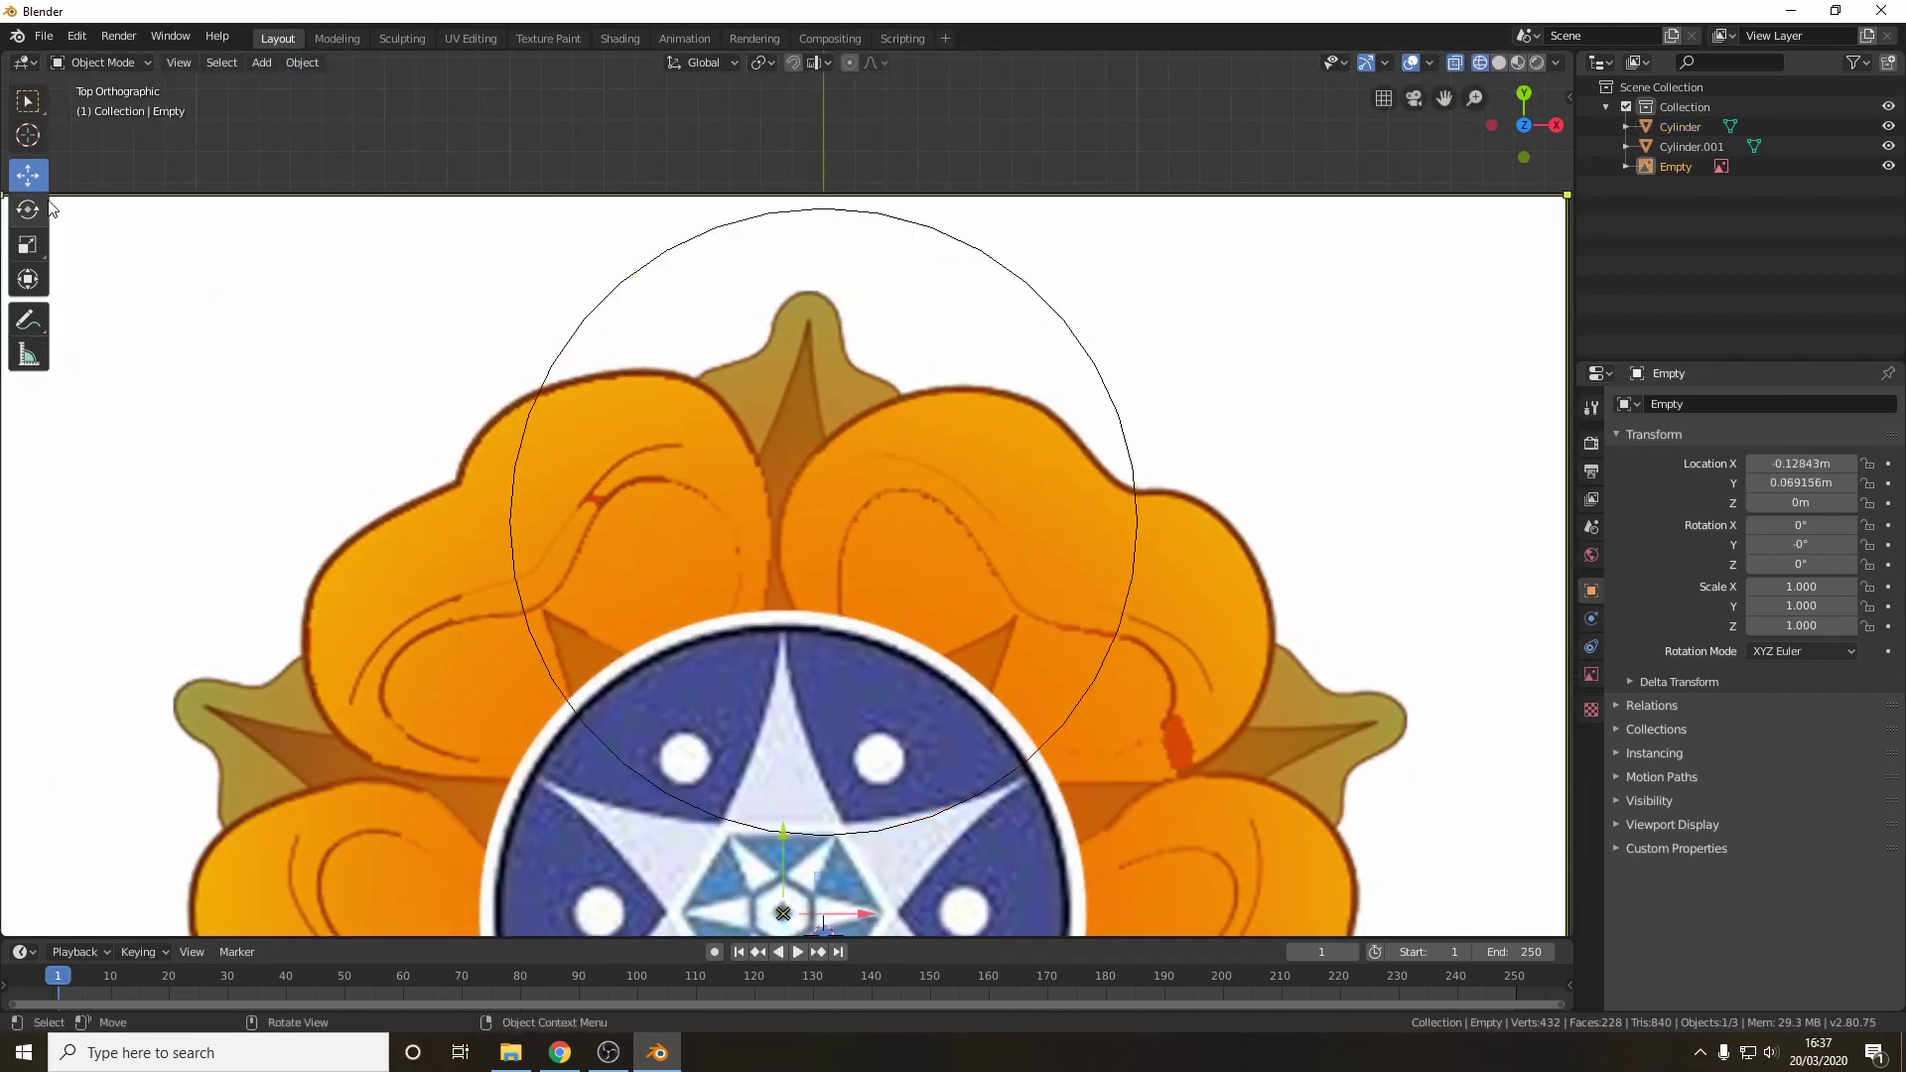
pyautogui.click(702, 237)
pyautogui.click(333, 38)
pyautogui.scroll(-2, 1046, 476)
pyautogui.scroll(6, 1046, 476)
pyautogui.keyDown('shift'); pyautogui.moveTo(1046, 477); pyautogui.dragTo(917, 465, button='middle'); pyautogui.keyUp('shift')
# - Move the cylinder's topmost vertex pairs down onto the rounded tip of the top sepal
pyautogui.moveTo(778, 173); pyautogui.dragTo(894, 289)
pyautogui.press('g')
pyautogui.scroll(-13, 830, 328)
pyautogui.click(831, 329)
pyautogui.press('g')
pyautogui.scroll(12, 850, 326)
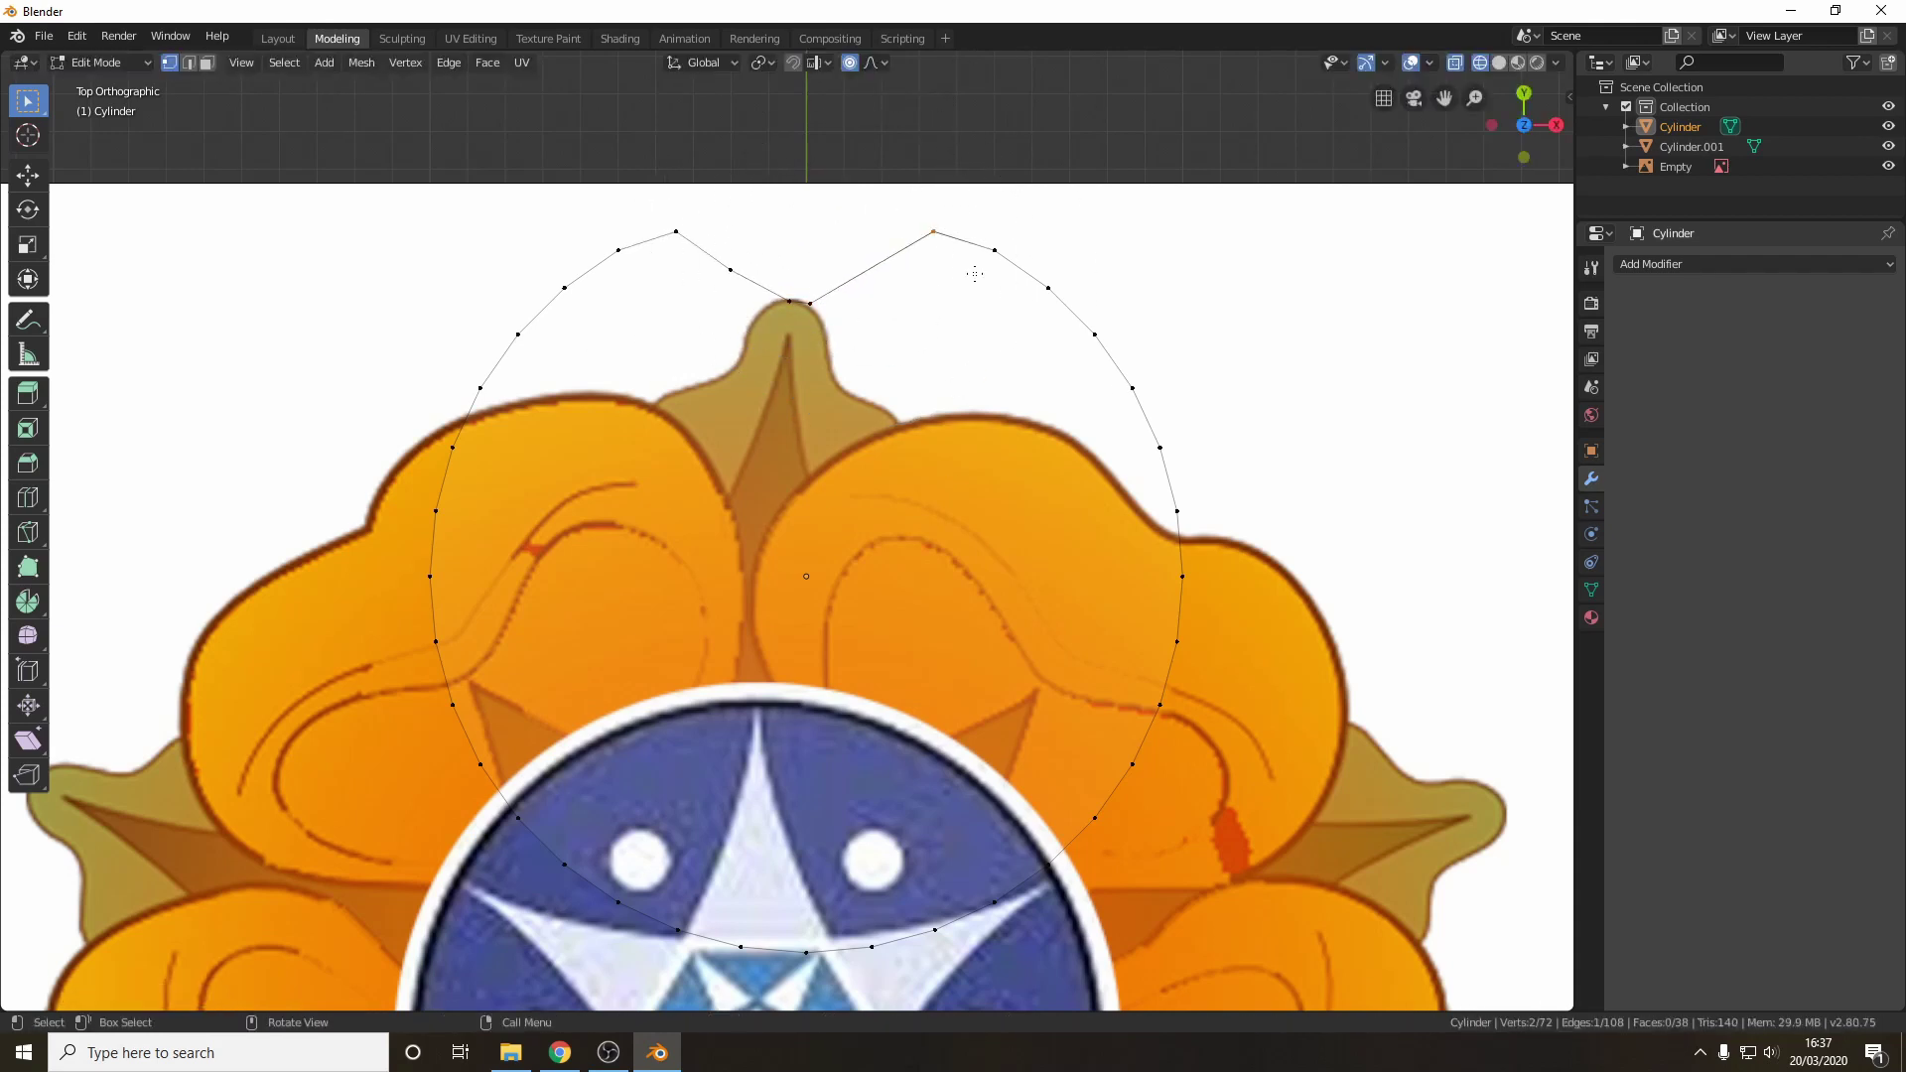
# - Move the right-hand vertex pairs down along the top sepal's right edge and refine the pairs around its tip
pyautogui.click(1113, 348)
pyautogui.press('g')
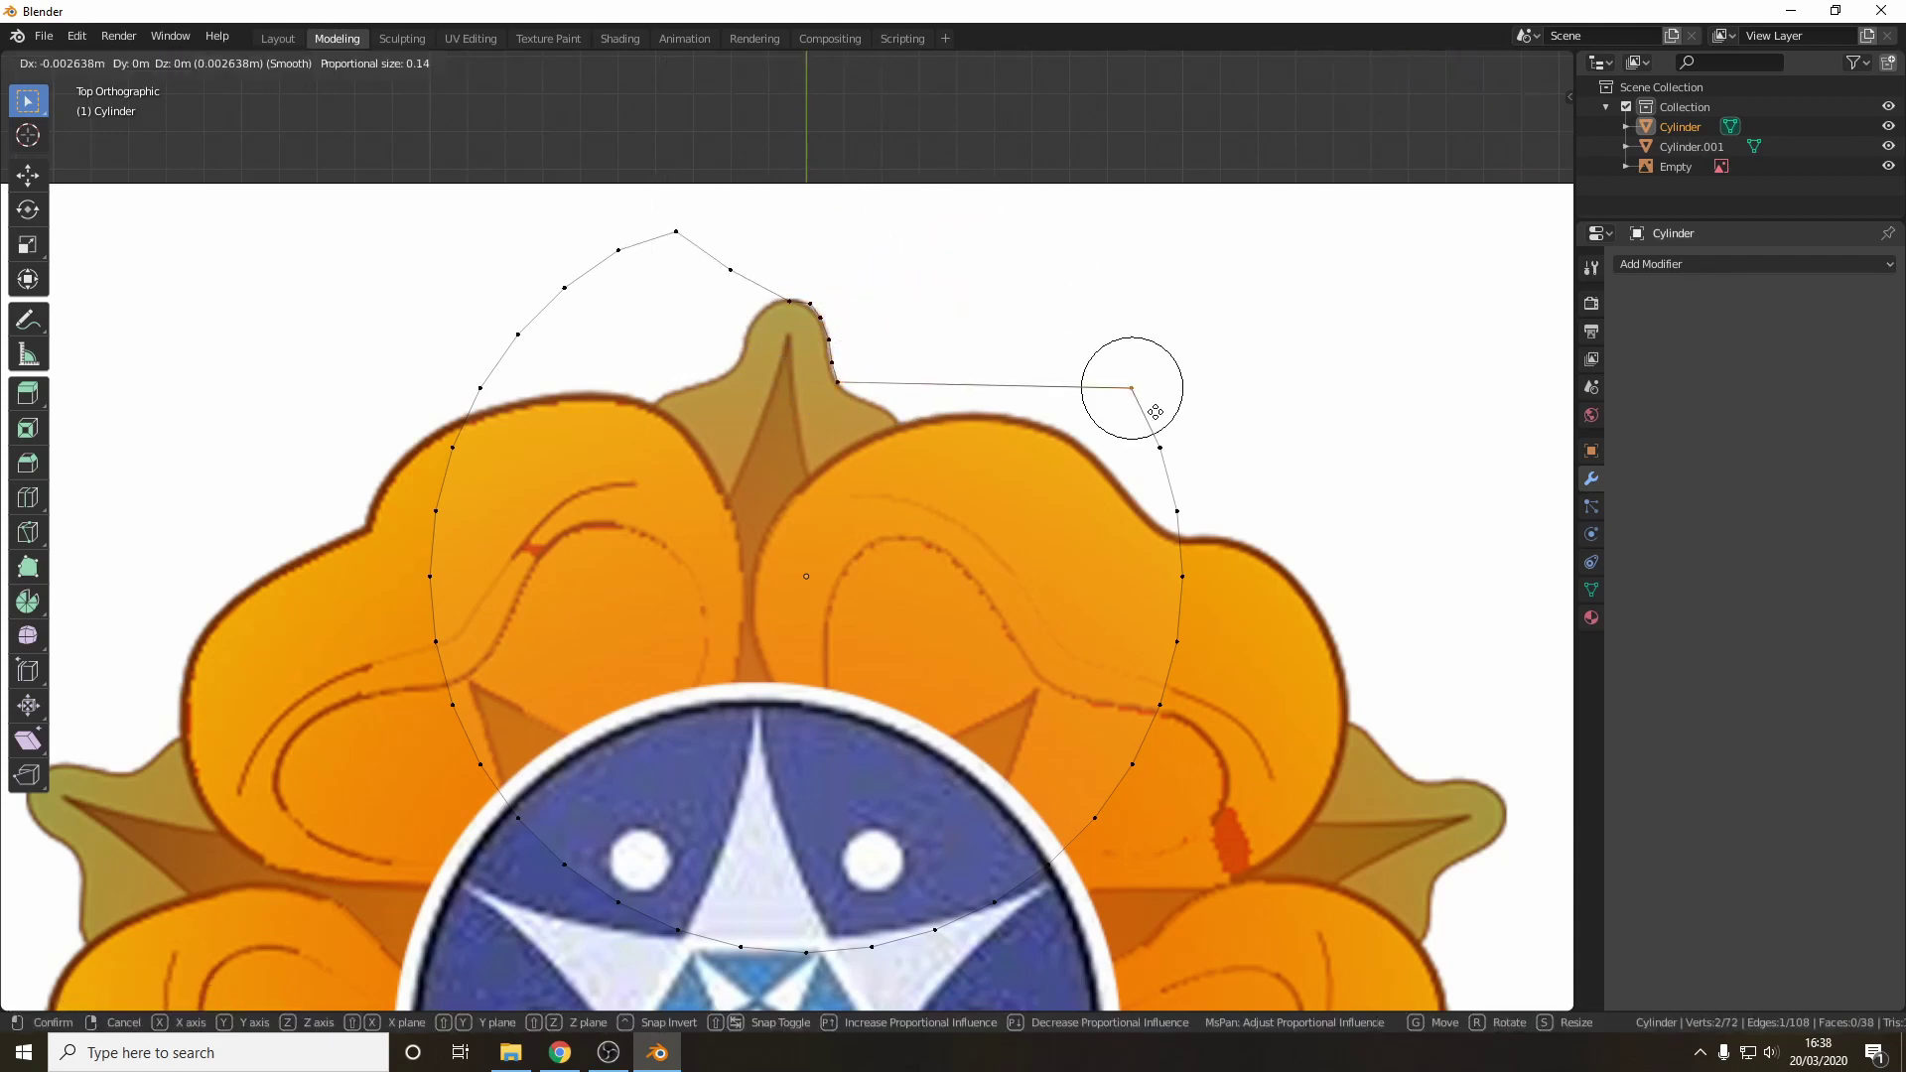
pyautogui.click(796, 325)
pyautogui.press('g')
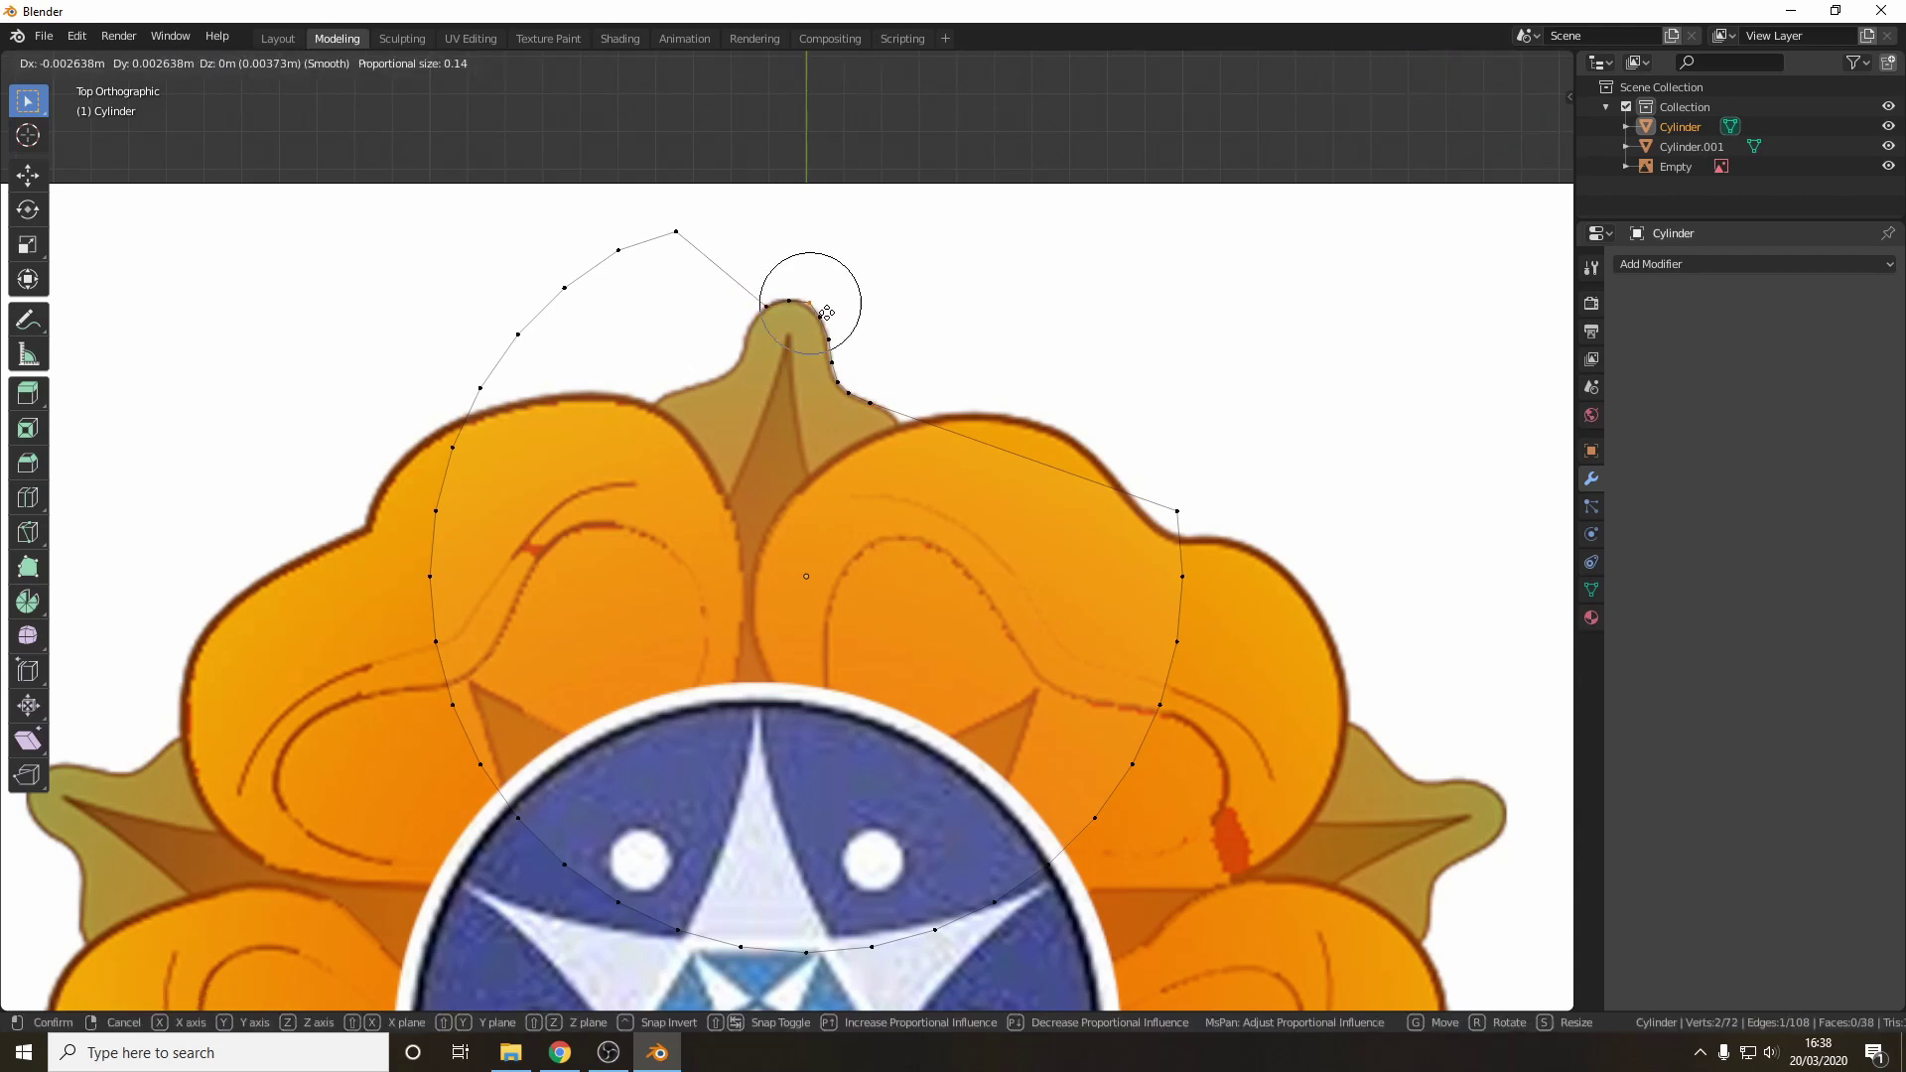
pyautogui.click(822, 312)
pyautogui.press('g')
# - Move the left-hand vertex pairs onto the top sepal's left edge, down to where it meets the petal
pyautogui.click(783, 341)
pyautogui.scroll(1, 782, 340)
pyautogui.press('g')
# - Finish the sepal's right edge and move the remaining side vertex pairs inward to form two nearly straight sides over the petals
pyautogui.press('g')
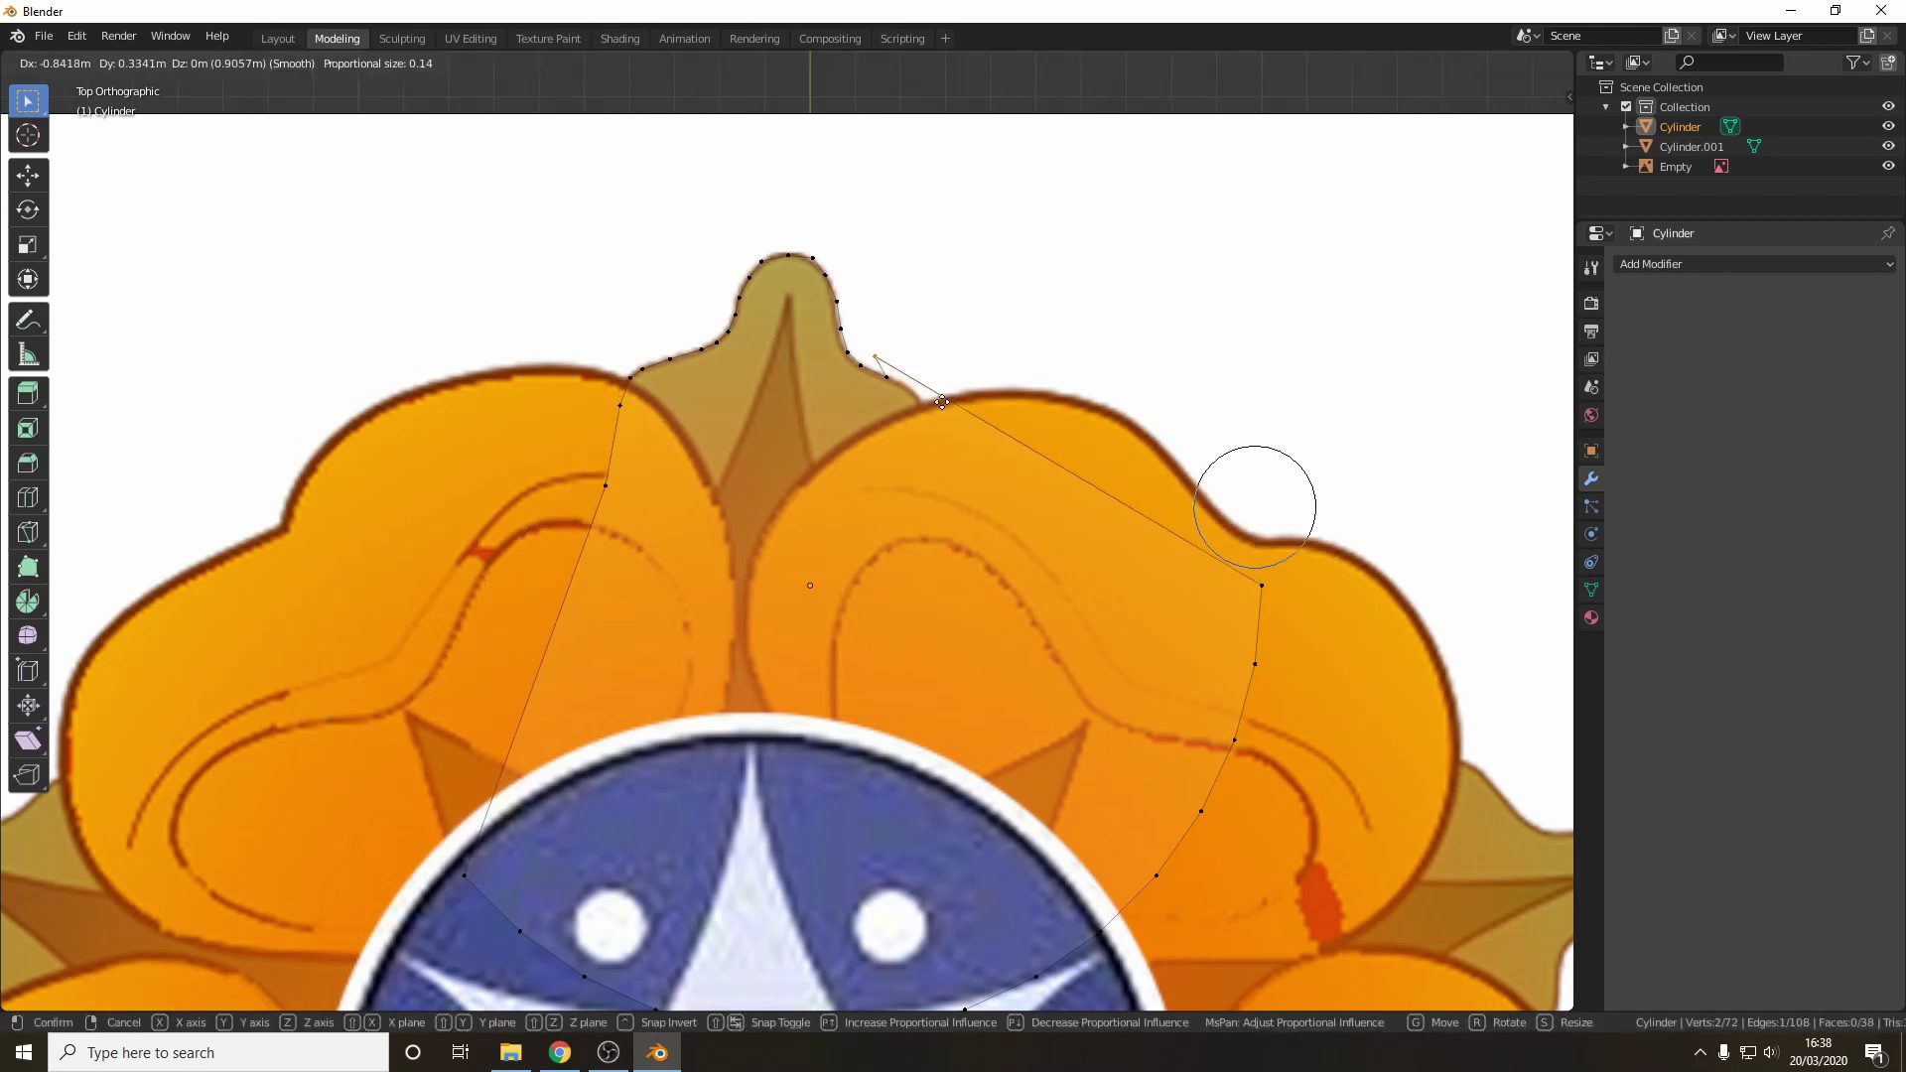
pyautogui.click(1015, 532)
pyautogui.moveTo(1166, 779); pyautogui.dragTo(1246, 844)
pyautogui.press('g')
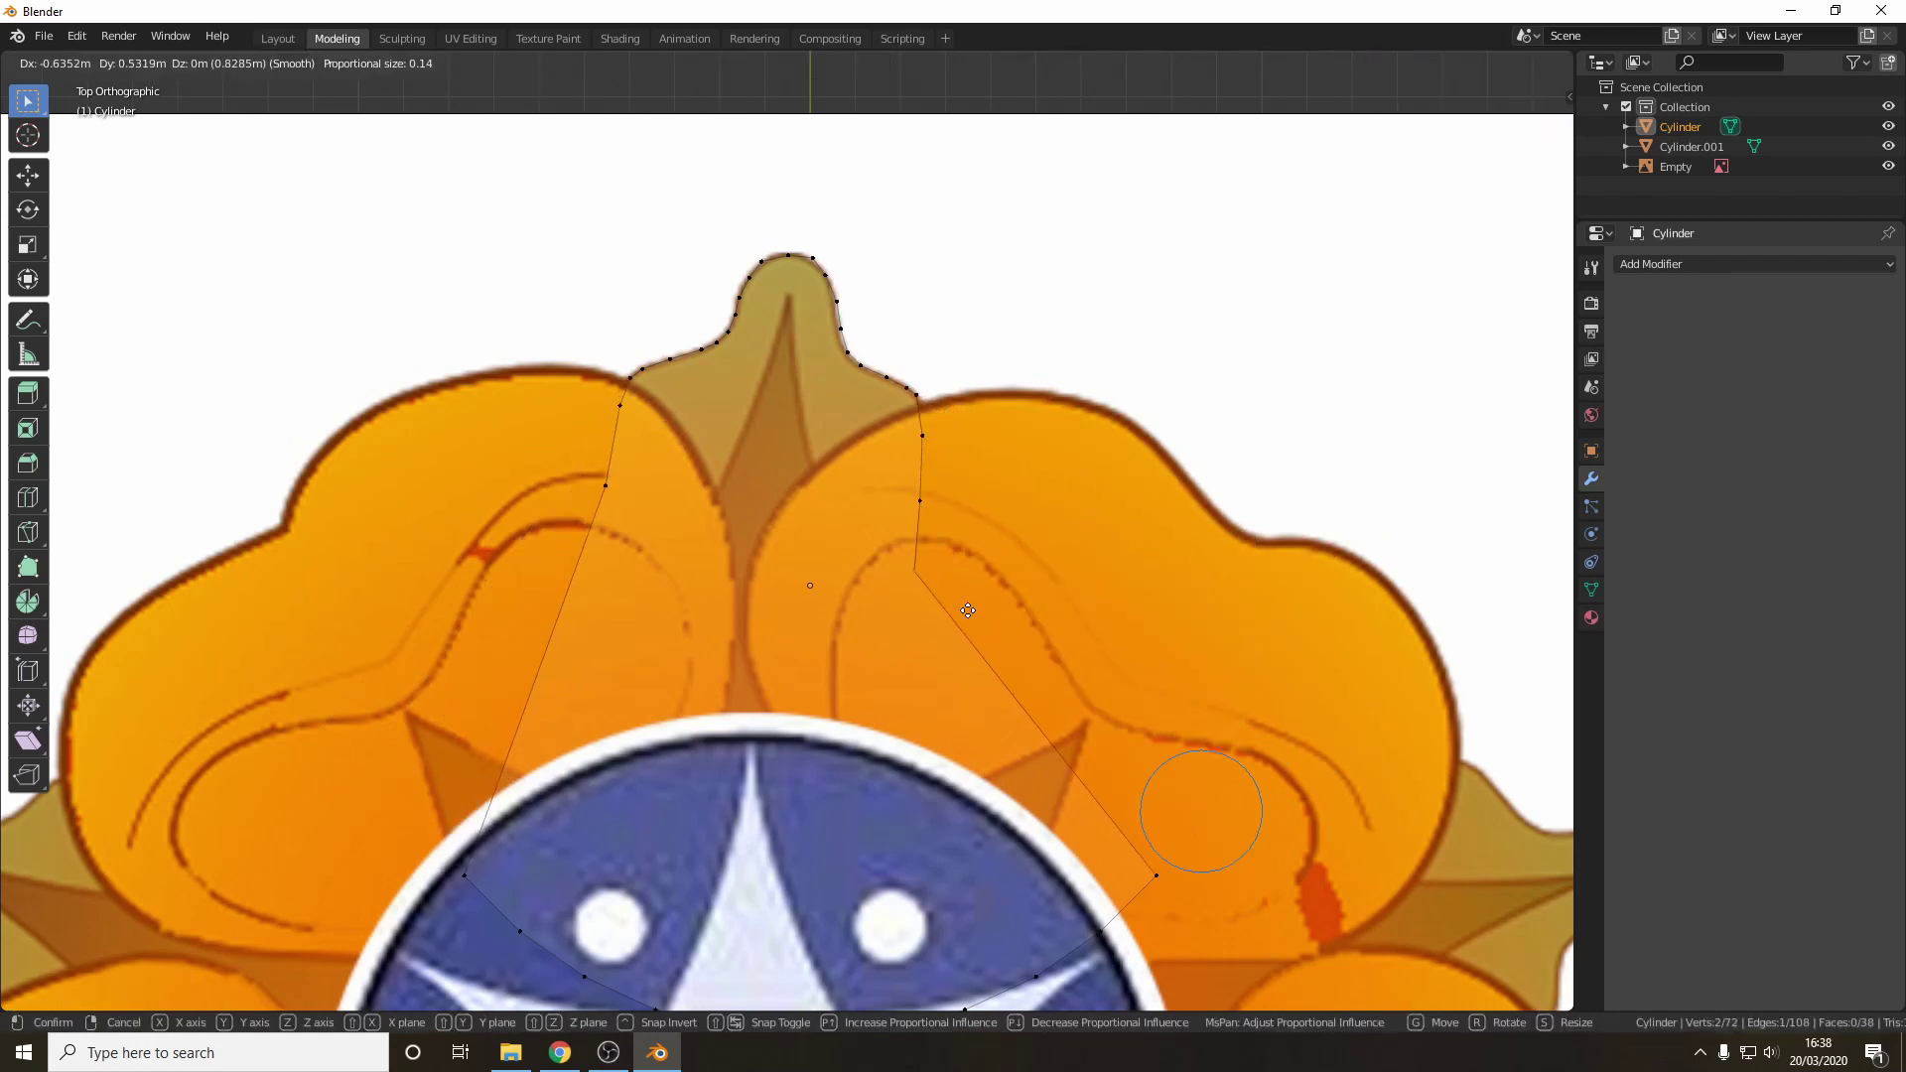
pyautogui.click(963, 610)
pyautogui.moveTo(1121, 844); pyautogui.dragTo(1199, 905)
pyautogui.press('g')
pyautogui.click(954, 695)
pyautogui.moveTo(432, 844); pyautogui.dragTo(497, 905)
pyautogui.click(962, 733)
pyautogui.scroll(-1, 962, 794)
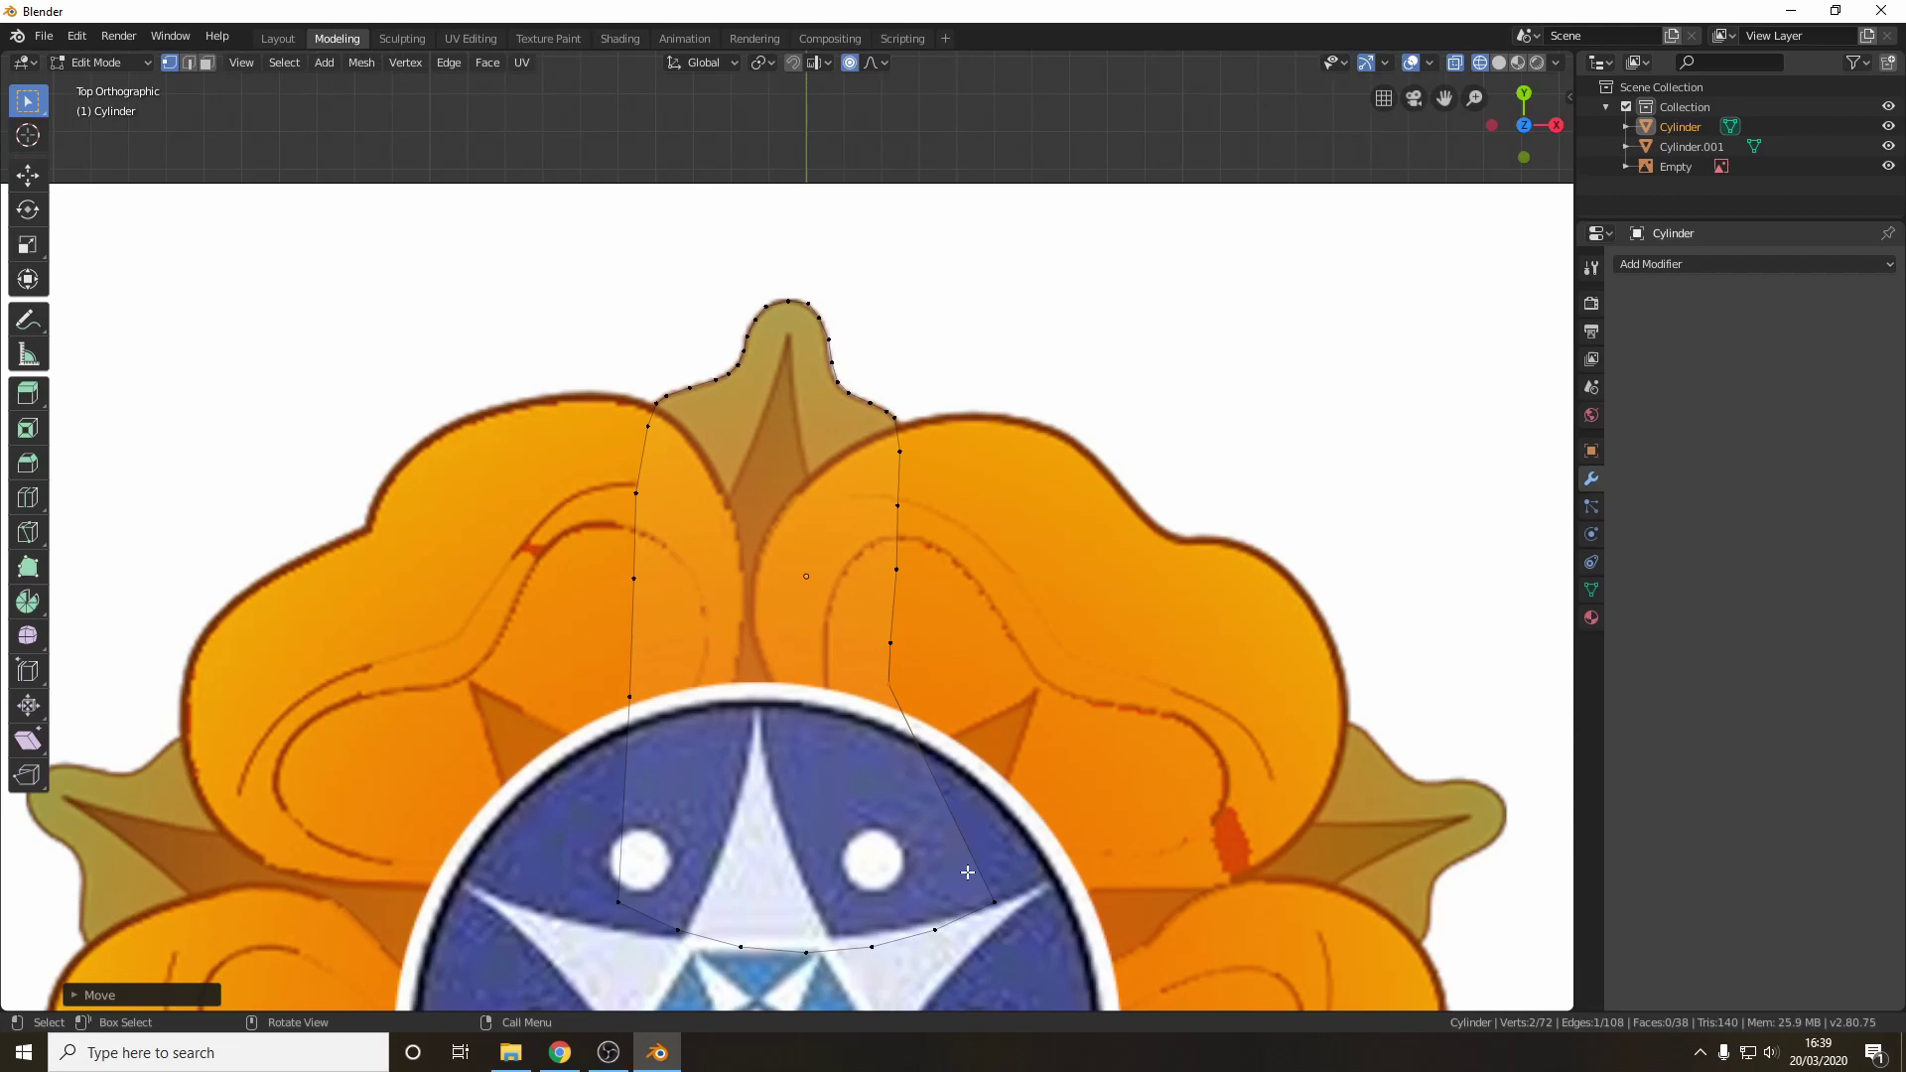
# - Align the lower-right vertex pairs with the straight side and move the bottom row up about 0.43 m, just inside the disc's rim
pyautogui.moveTo(966, 873); pyautogui.dragTo(1032, 933)
pyautogui.press('g')
pyautogui.click(928, 754)
pyautogui.moveTo(911, 905); pyautogui.dragTo(970, 961)
pyautogui.press('g')
pyautogui.click(939, 973)
pyautogui.press('g')
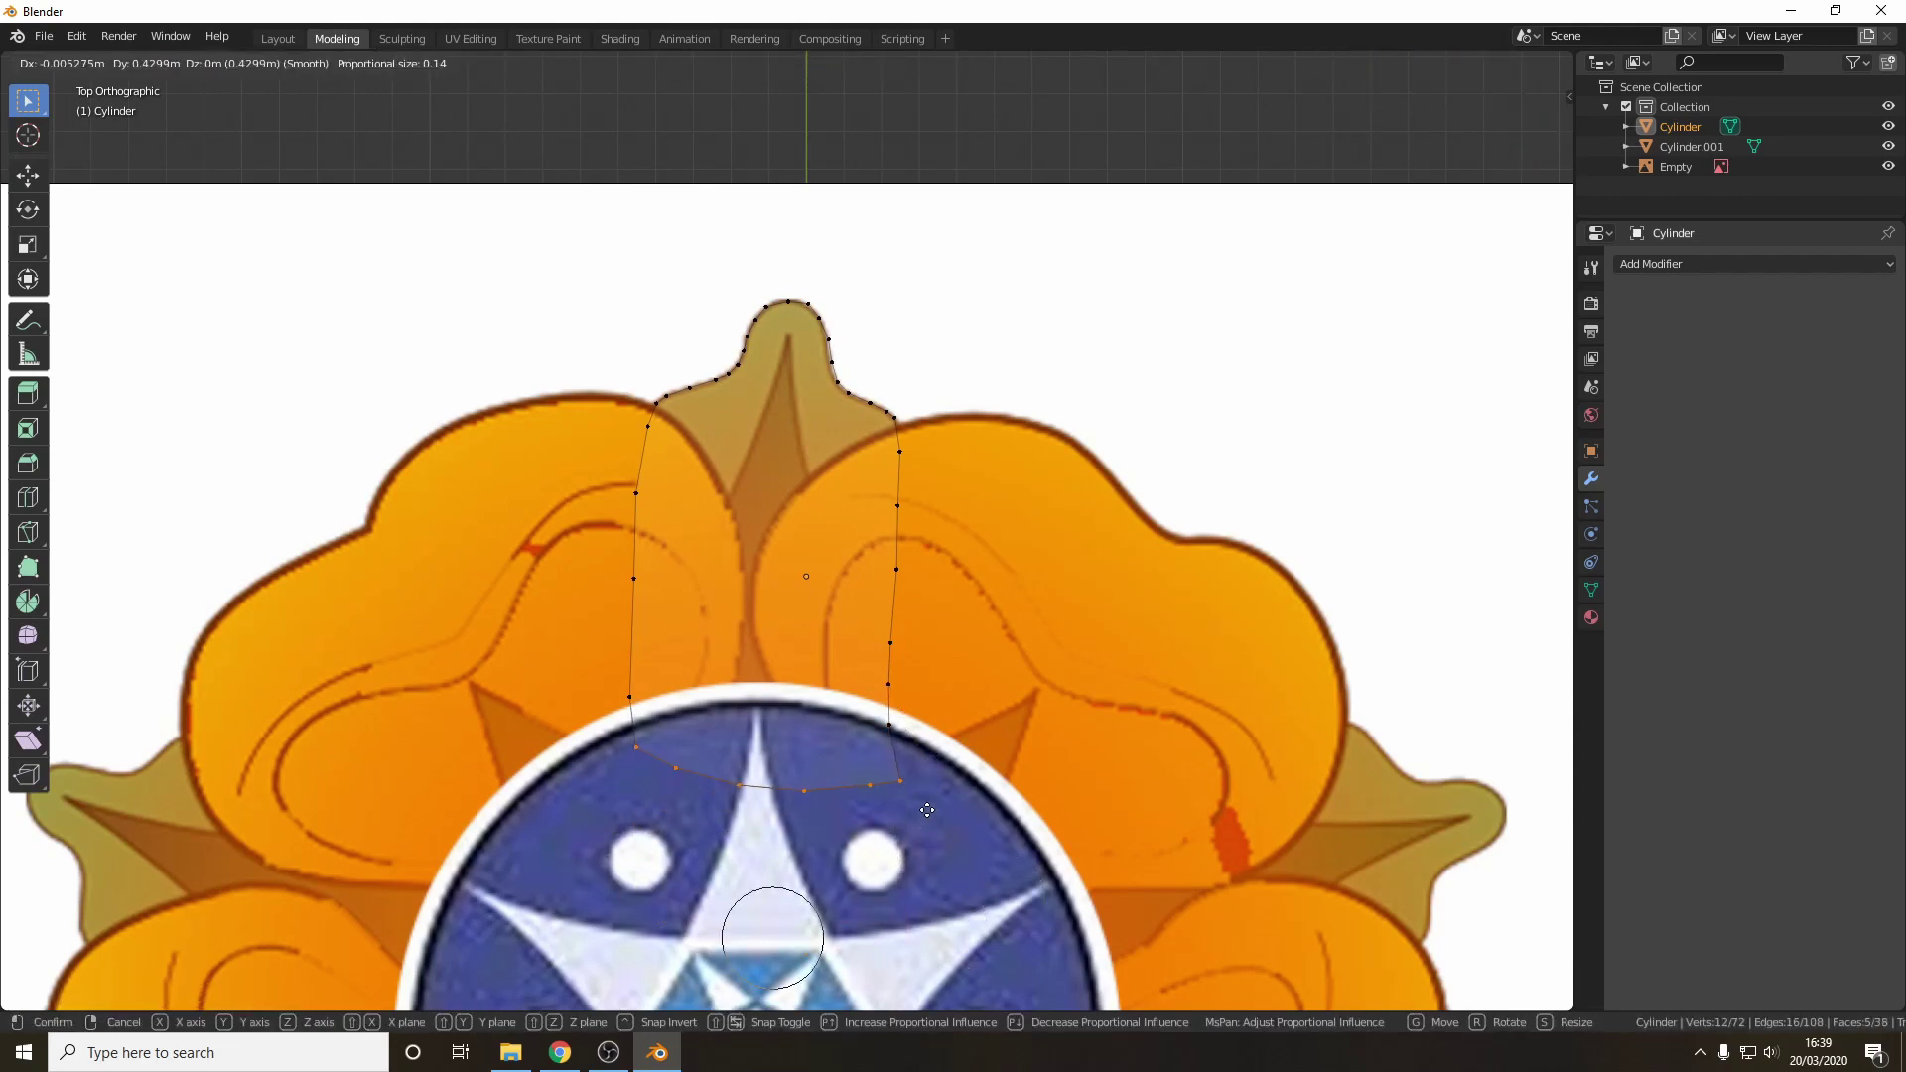
pyautogui.click(925, 806)
# - Return to the Layout workspace, deselect the sepal solid and display the scene in solid shading
pyautogui.click(278, 39)
pyautogui.moveTo(1085, 586); pyautogui.dragTo(1052, 421, button='middle')
pyautogui.click(1136, 378)
pyautogui.click(1499, 62)
pyautogui.scroll(-4, 1092, 447)
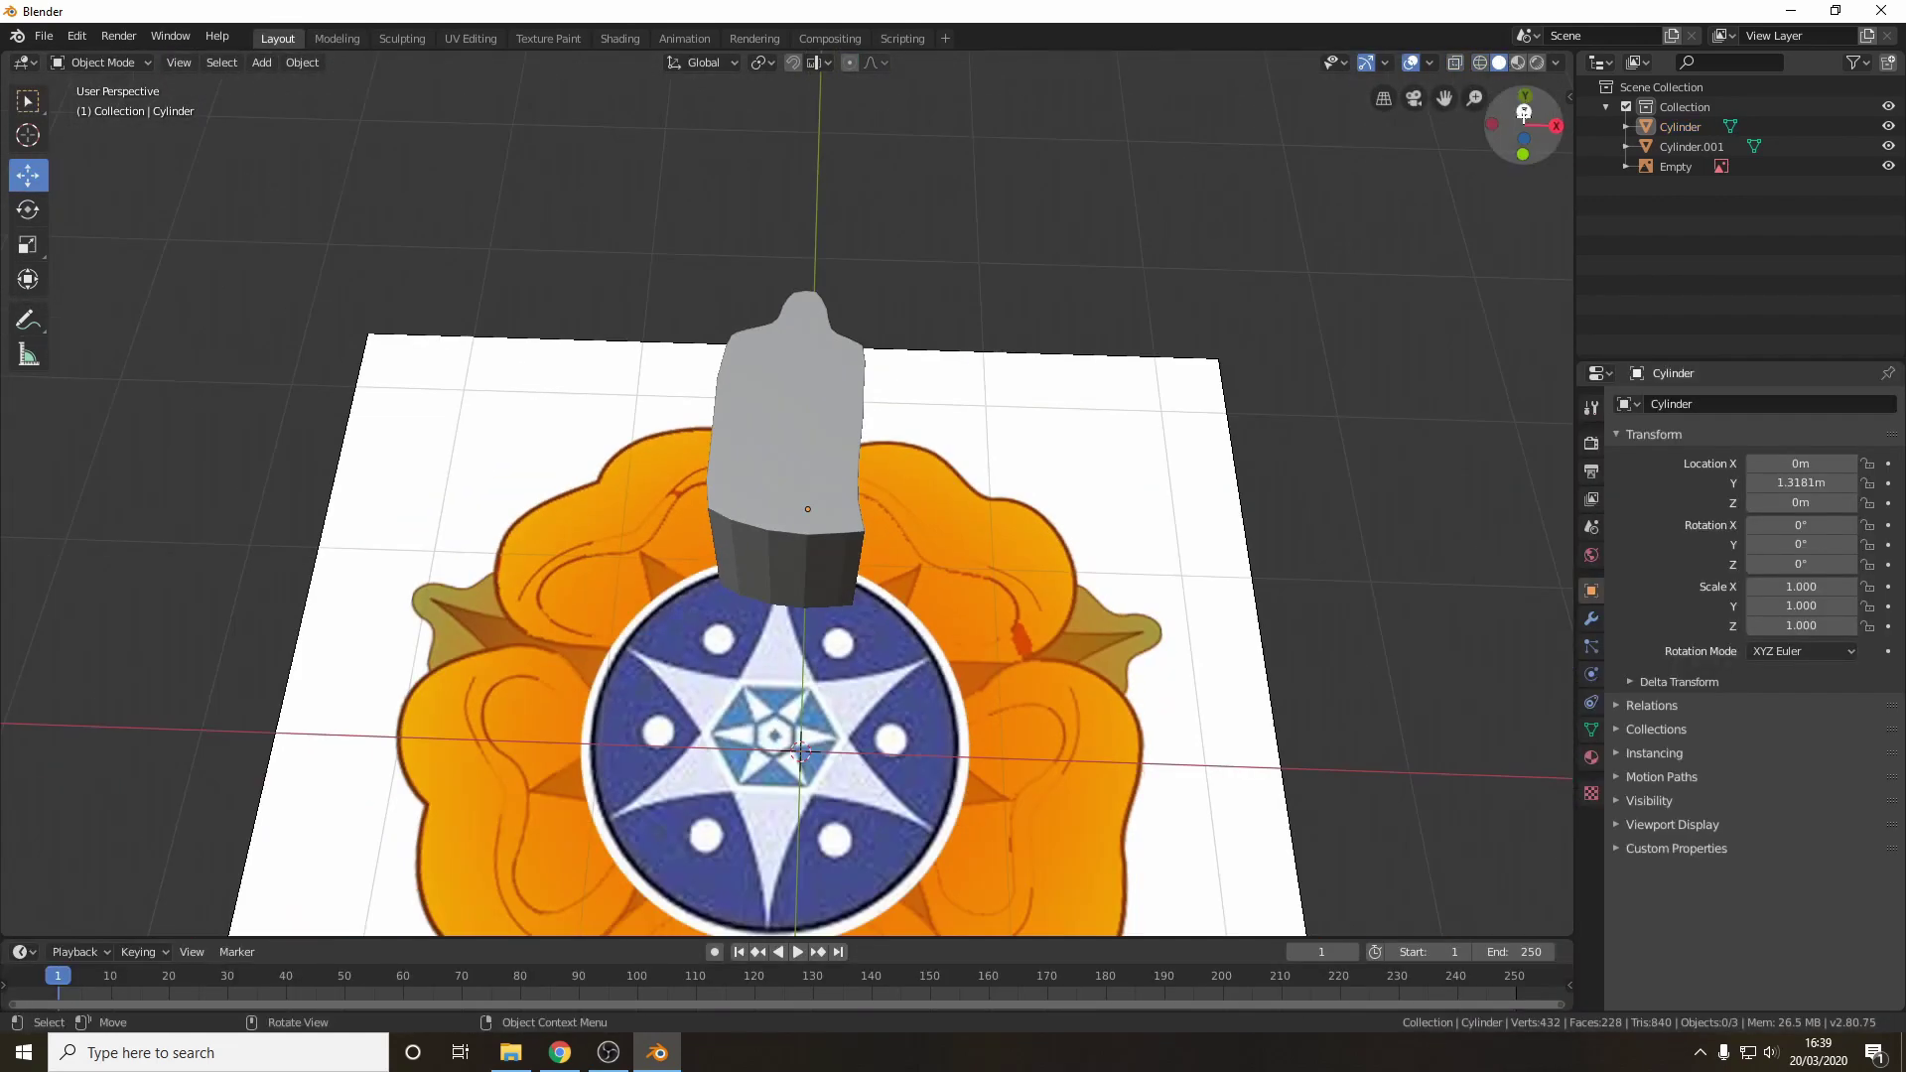
# - Copy and paste the sepal solid in top view, then rotate and move the duplicate onto the right sepal
pyautogui.click(1523, 114)
pyautogui.click(824, 516)
pyautogui.hotkey('ctrl', 'c')
pyautogui.hotkey('ctrl', 'v')
pyautogui.press('r')
pyautogui.click(867, 781)
pyautogui.press('g')
pyautogui.click(1096, 74)
pyautogui.press('r')
pyautogui.click(1128, 162)
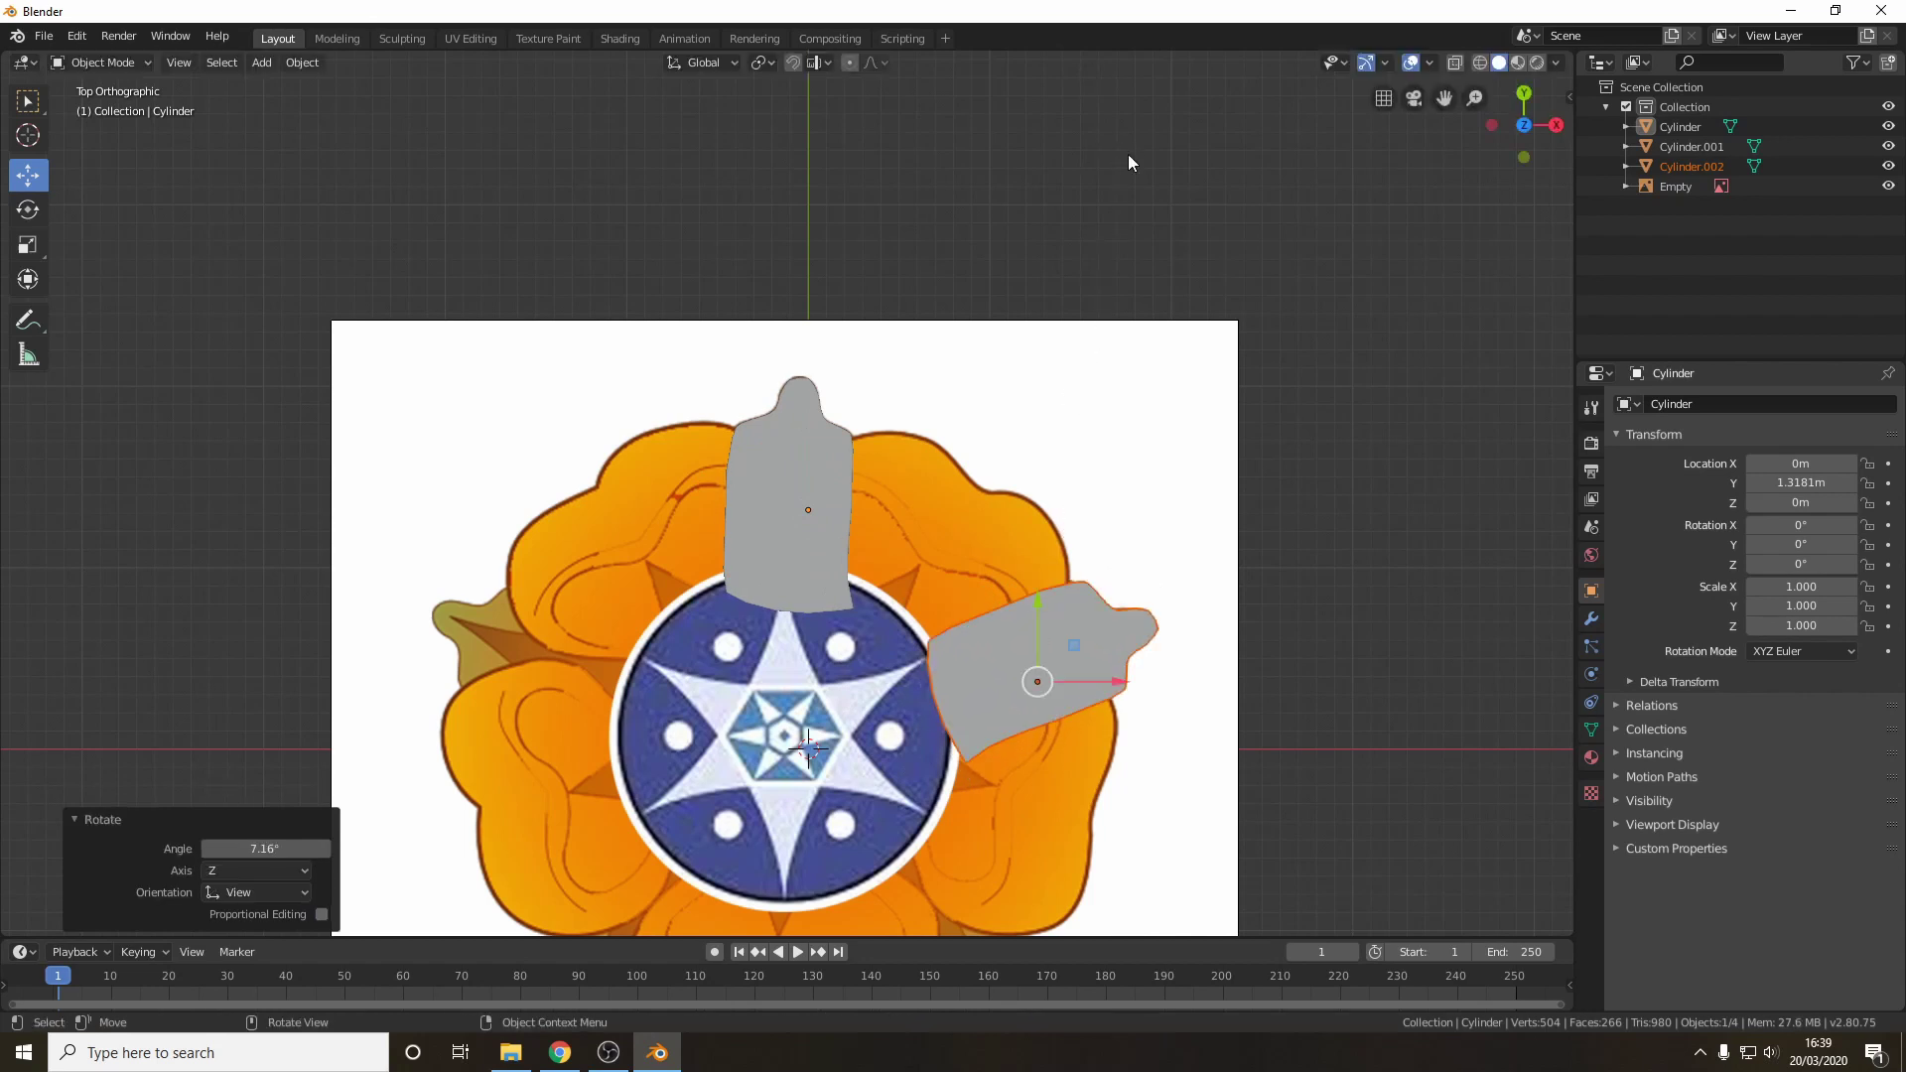
pyautogui.press('g')
pyautogui.click(1118, 148)
pyautogui.click(952, 537)
# - Paste another sepal solid, rotate it by -62.3° and move it onto the left sepal
pyautogui.hotkey('ctrl', 'v')
pyautogui.press('r')
pyautogui.click(739, 425)
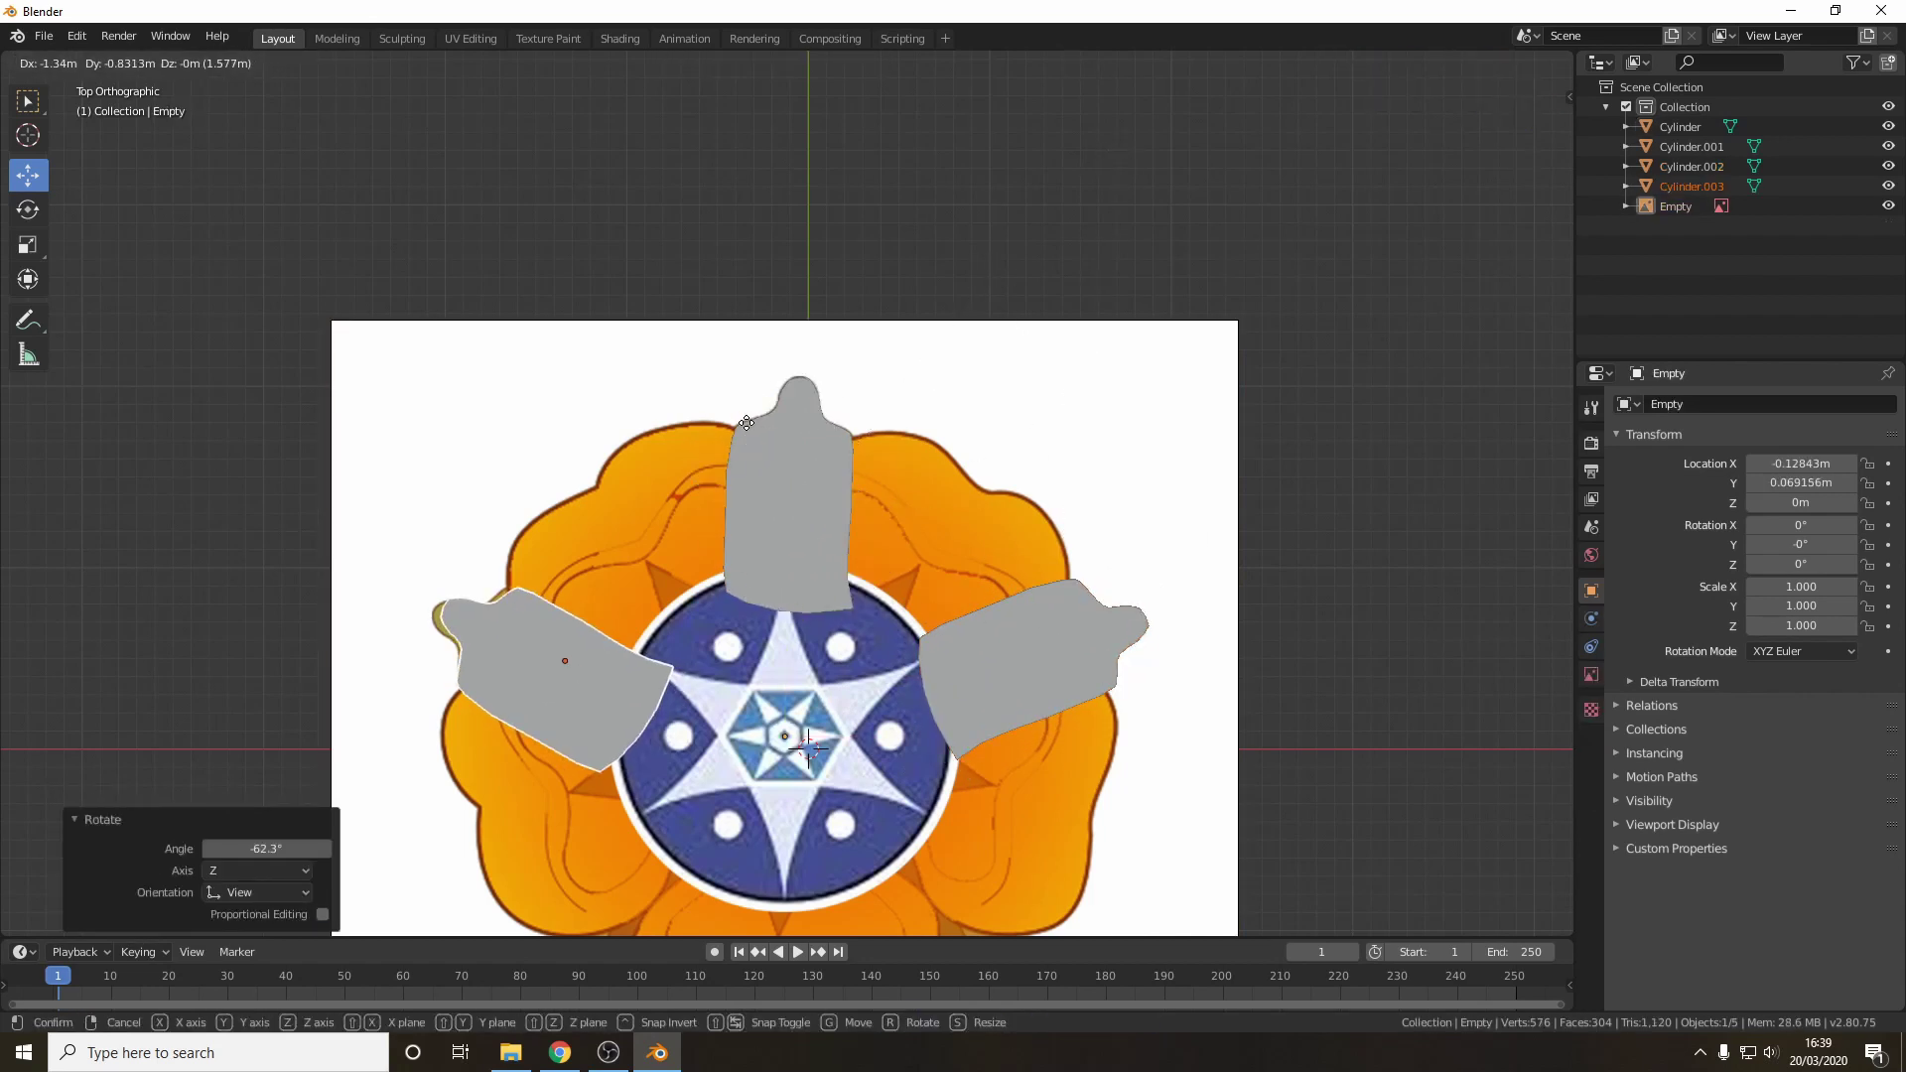
pyautogui.keyDown('shift'); pyautogui.moveTo(792, 617); pyautogui.dragTo(822, 347, button='middle'); pyautogui.keyUp('shift')
# - Paste another sepal solid, rotate it by about 213° and position it over the lower-left sepal
pyautogui.hotkey('ctrl', 'v')
pyautogui.press('g')
pyautogui.click(657, 768)
pyautogui.press('r')
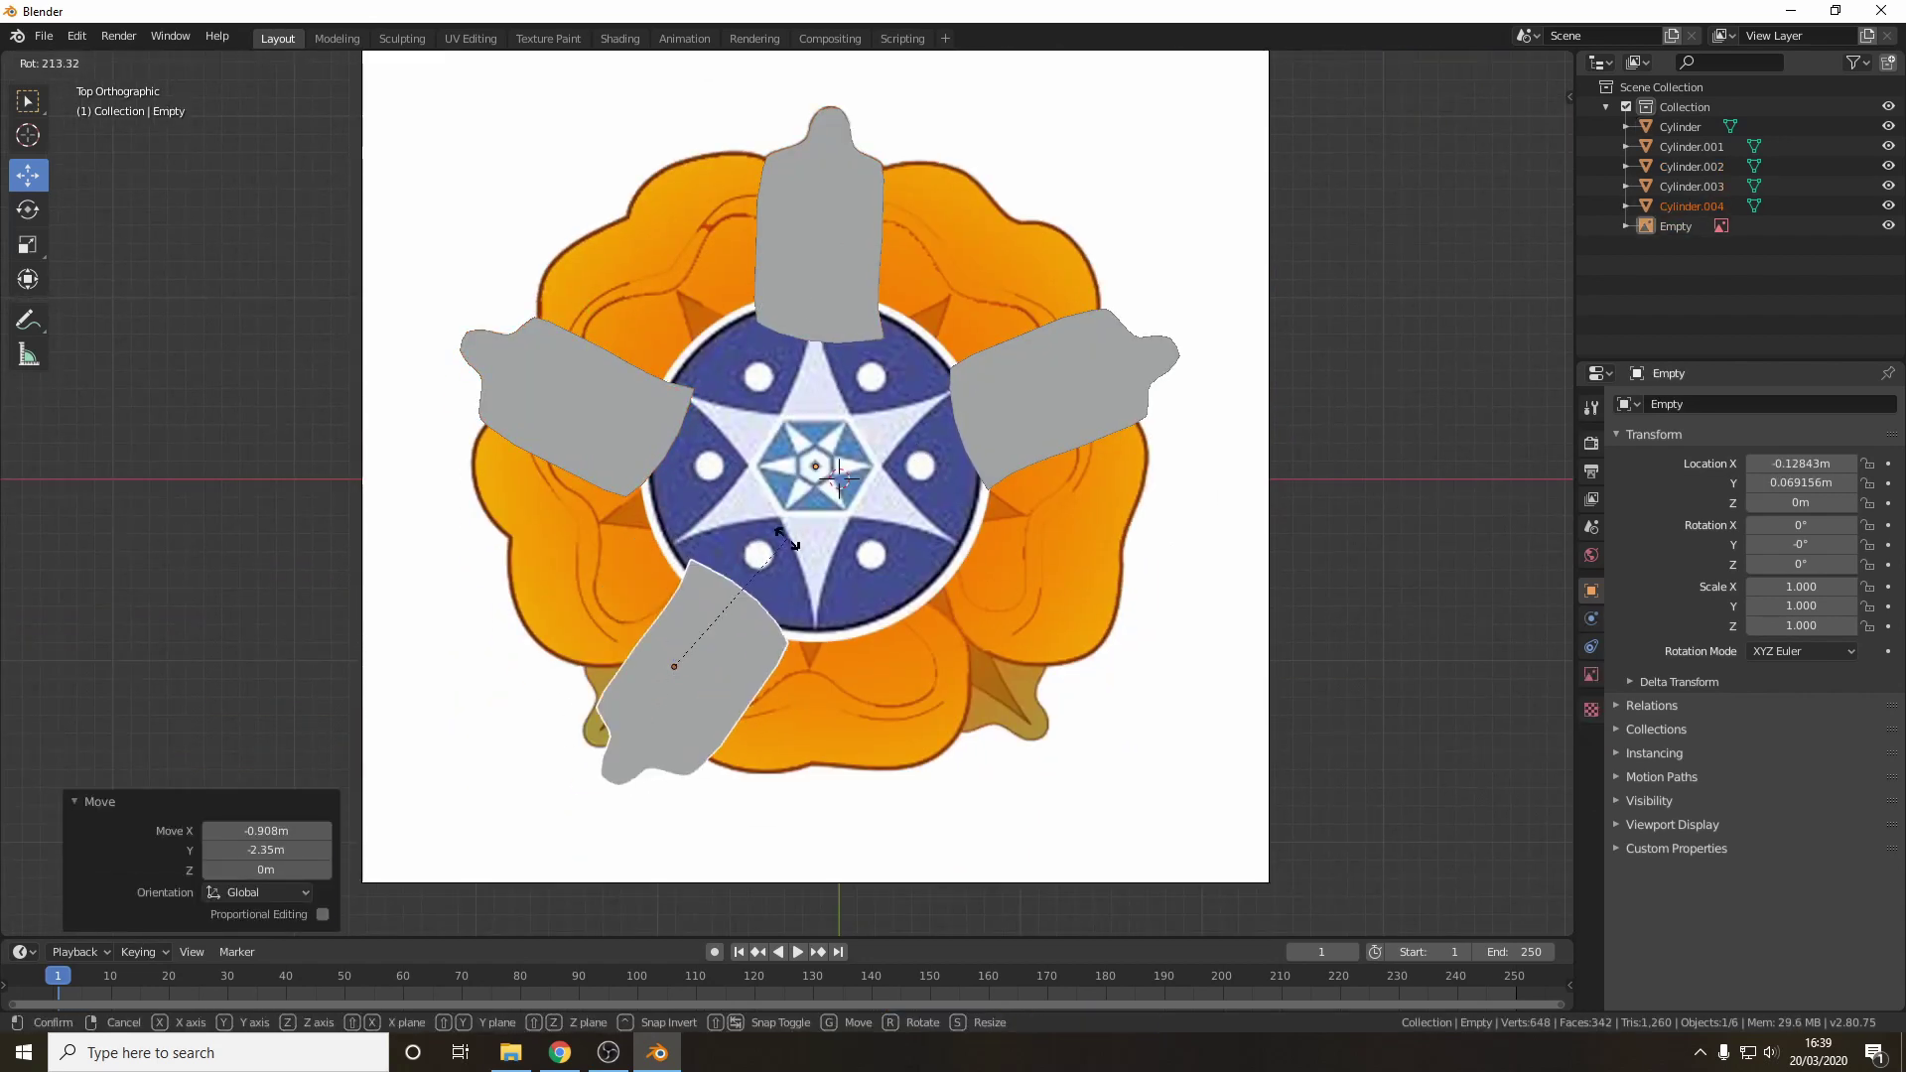
pyautogui.click(789, 544)
pyautogui.press('g')
pyautogui.click(779, 512)
# - Paste a final sepal solid, rotate it by 136° and position it over the lower-right sepal
pyautogui.hotkey('ctrl', 'v')
pyautogui.press('g')
pyautogui.click(1021, 781)
pyautogui.press('r')
pyautogui.click(919, 612)
pyautogui.press('g')
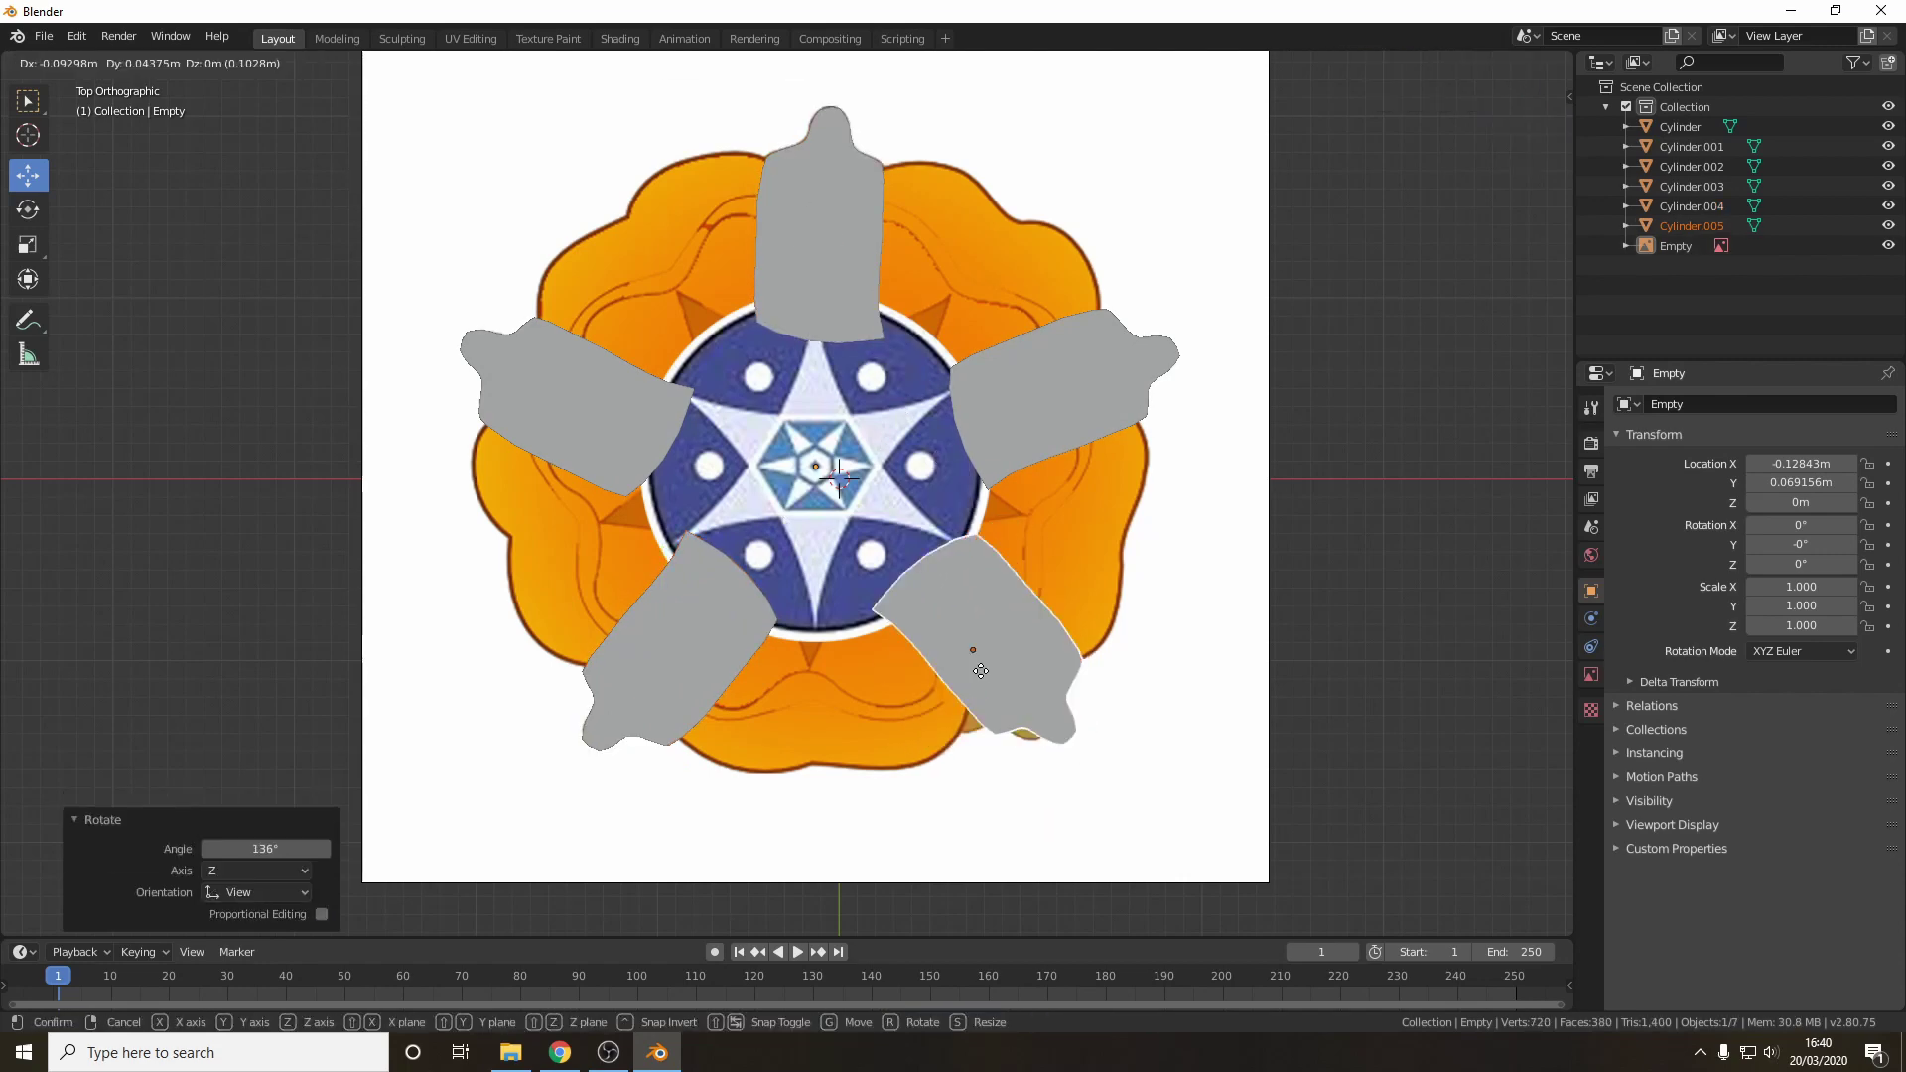
pyautogui.click(937, 647)
# - Display the scene in wireframe and open the left sepal copy's mesh for editing in the Modeling workspace
pyautogui.click(1480, 64)
pyautogui.click(545, 385)
pyautogui.click(546, 385)
pyautogui.click(337, 39)
pyautogui.keyDown('shift'); pyautogui.moveTo(409, 723); pyautogui.dragTo(905, 399, button='middle'); pyautogui.keyUp('shift')
pyautogui.scroll(3, 179, 323)
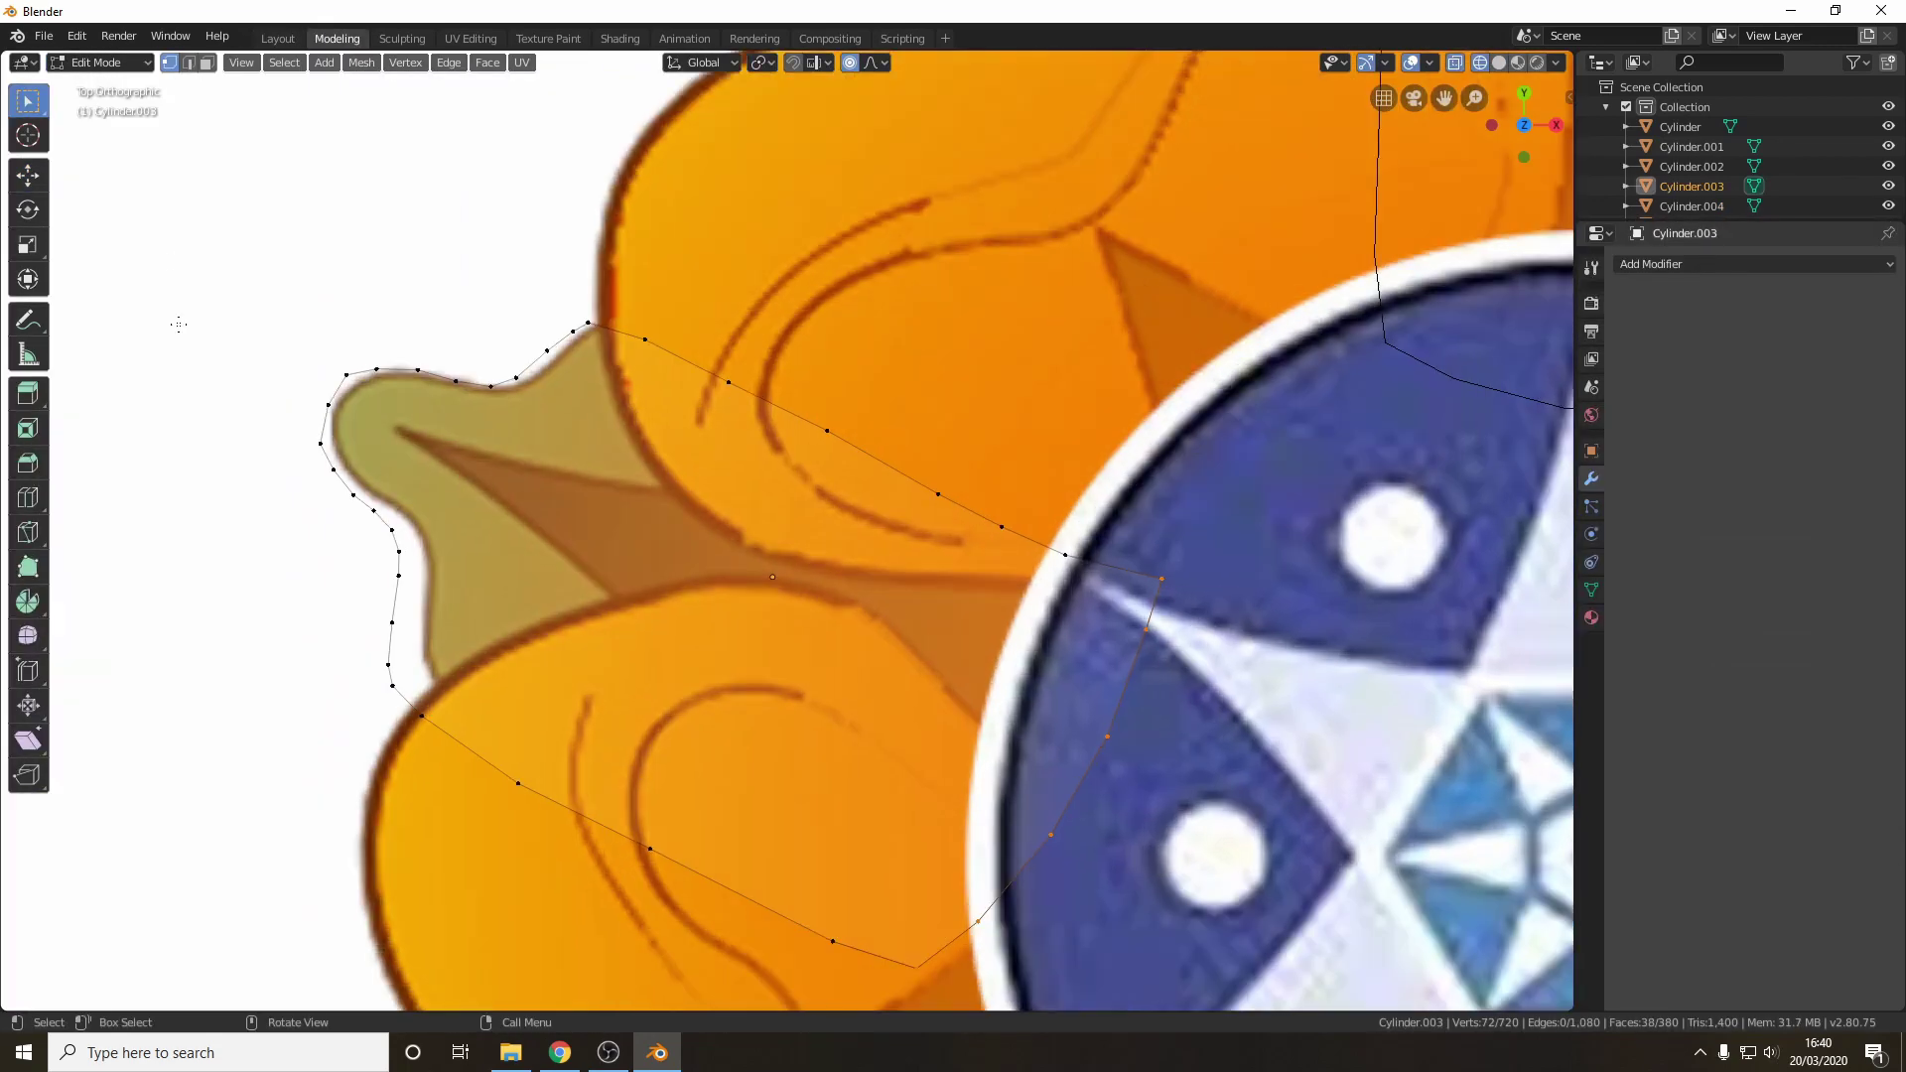
# - Move the copy's vertex pairs at the left sepal's rounded tip and along its upper edge onto the outline
pyautogui.moveTo(347, 421); pyautogui.dragTo(349, 422)
pyautogui.press('g')
pyautogui.click(355, 420)
pyautogui.moveTo(336, 358); pyautogui.dragTo(364, 388)
pyautogui.press('g')
pyautogui.scroll(12, 365, 390)
pyautogui.click(368, 393)
pyautogui.moveTo(520, 358); pyautogui.dragTo(544, 387)
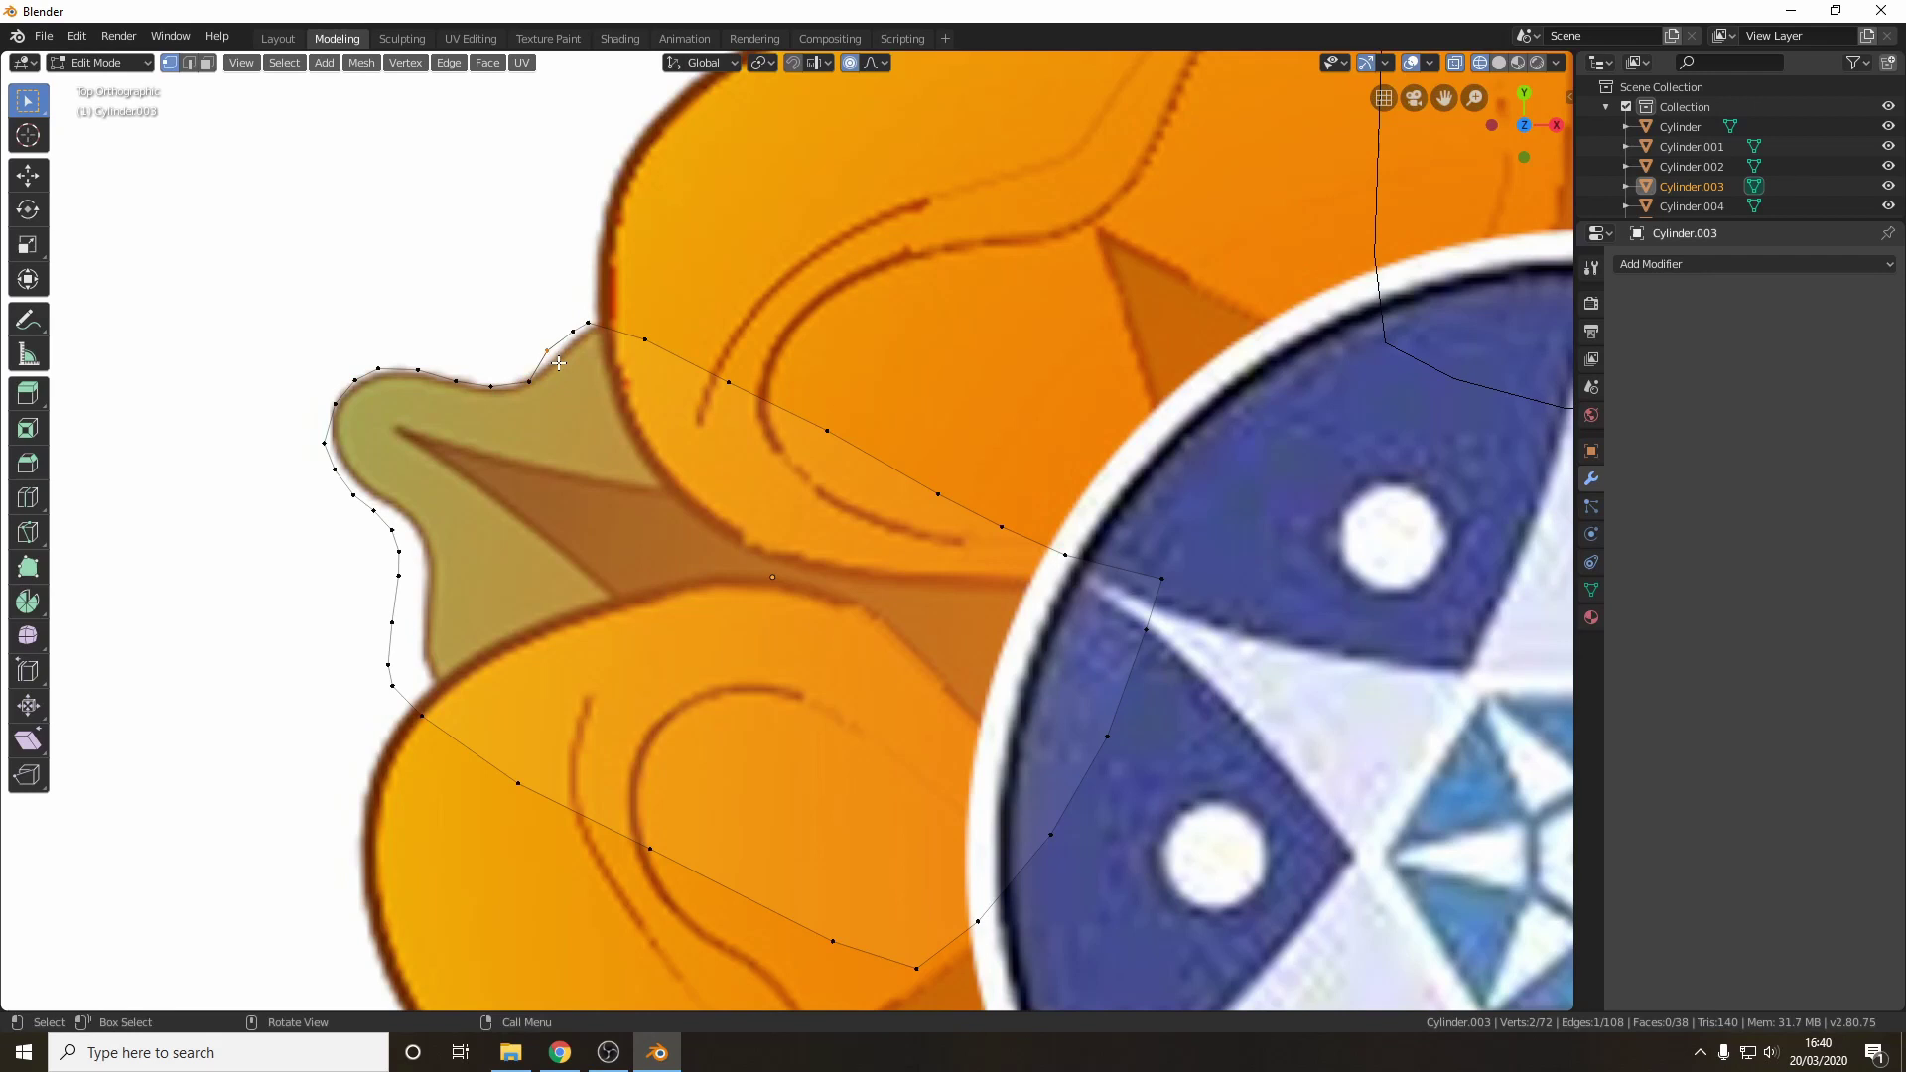
pyautogui.press('g')
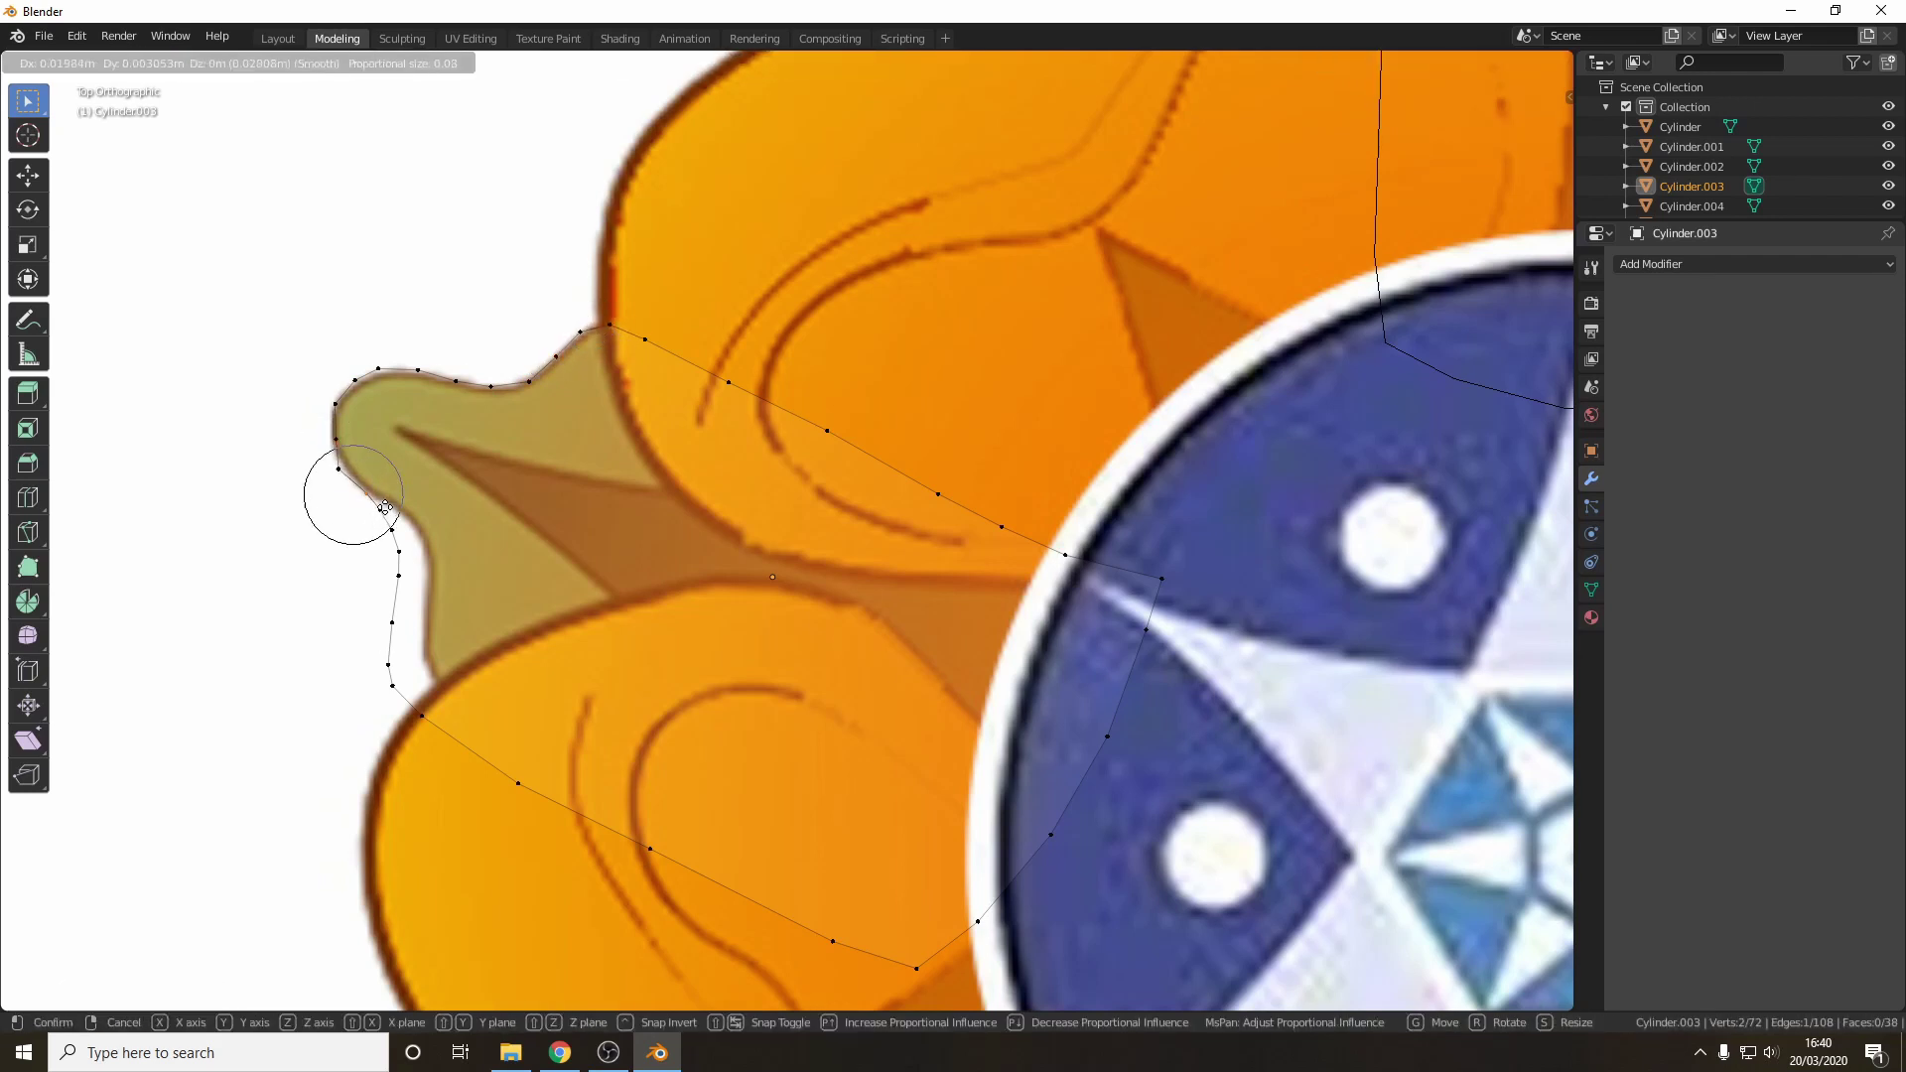
# - Move the copy's vertex pairs below the tip onto the left sepal's lower edge
pyautogui.click(392, 505)
pyautogui.moveTo(368, 538); pyautogui.dragTo(401, 566)
pyautogui.press('g')
pyautogui.click(421, 558)
pyautogui.moveTo(364, 496); pyautogui.dragTo(395, 524)
pyautogui.press('g')
pyautogui.scroll(8, 409, 520)
pyautogui.click(412, 519)
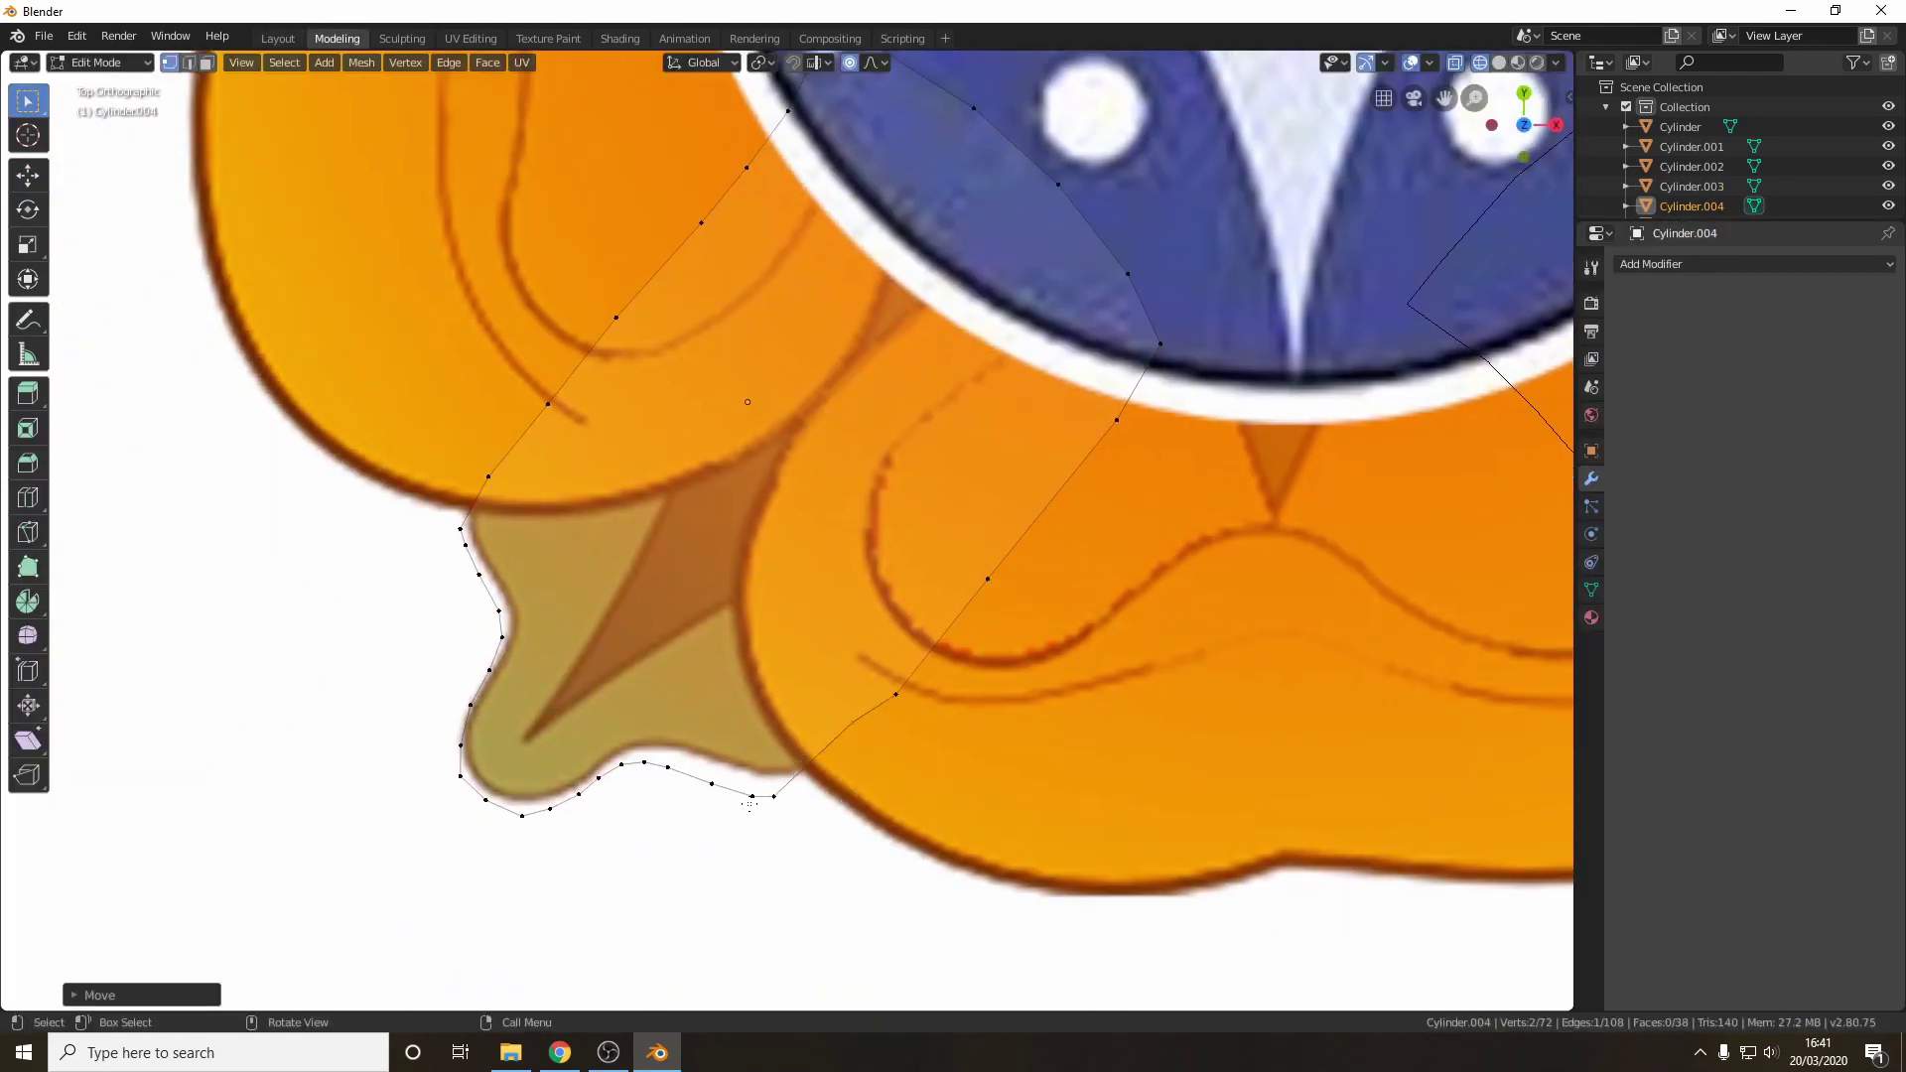
# - Move the lower-left copy's vertex pairs along the sepal's bottom edge up onto the outline beside the bottom petal
pyautogui.moveTo(762, 782); pyautogui.dragTo(791, 808)
pyautogui.press('g')
pyautogui.click(822, 775)
pyautogui.press('g')
pyautogui.moveTo(737, 782)
pyautogui.mouseDown()
pyautogui.moveTo(767, 808)
pyautogui.moveTo(729, 797)
pyautogui.mouseUp()
pyautogui.click(798, 784)
pyautogui.press('g')
pyautogui.press('g')
# - Move the lower-left copy's vertex pairs along the sepal's left edge and rounded tip onto the outline
pyautogui.click(488, 540)
pyautogui.moveTo(445, 514); pyautogui.dragTo(493, 587)
pyautogui.press('g')
pyautogui.click(502, 579)
pyautogui.moveTo(485, 598); pyautogui.dragTo(514, 623)
pyautogui.press('g')
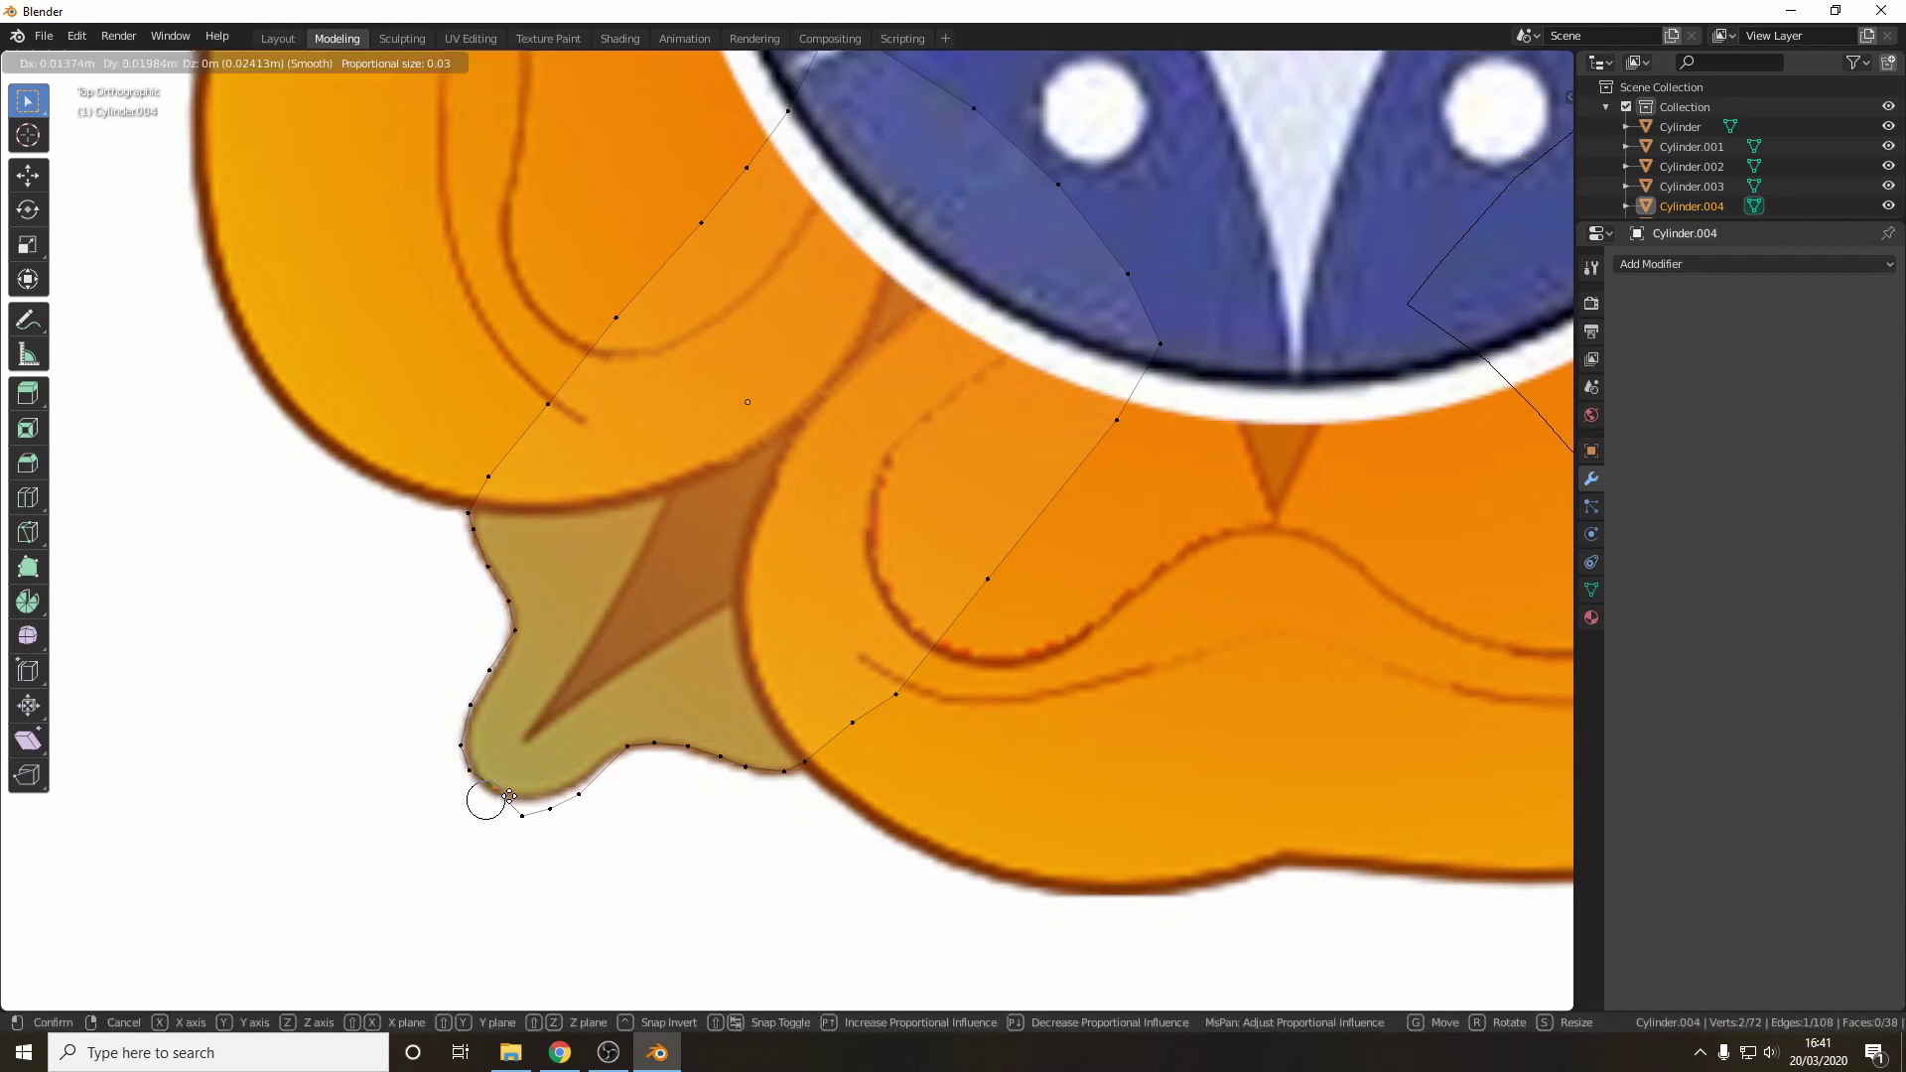
pyautogui.moveTo(509, 797); pyautogui.dragTo(587, 791)
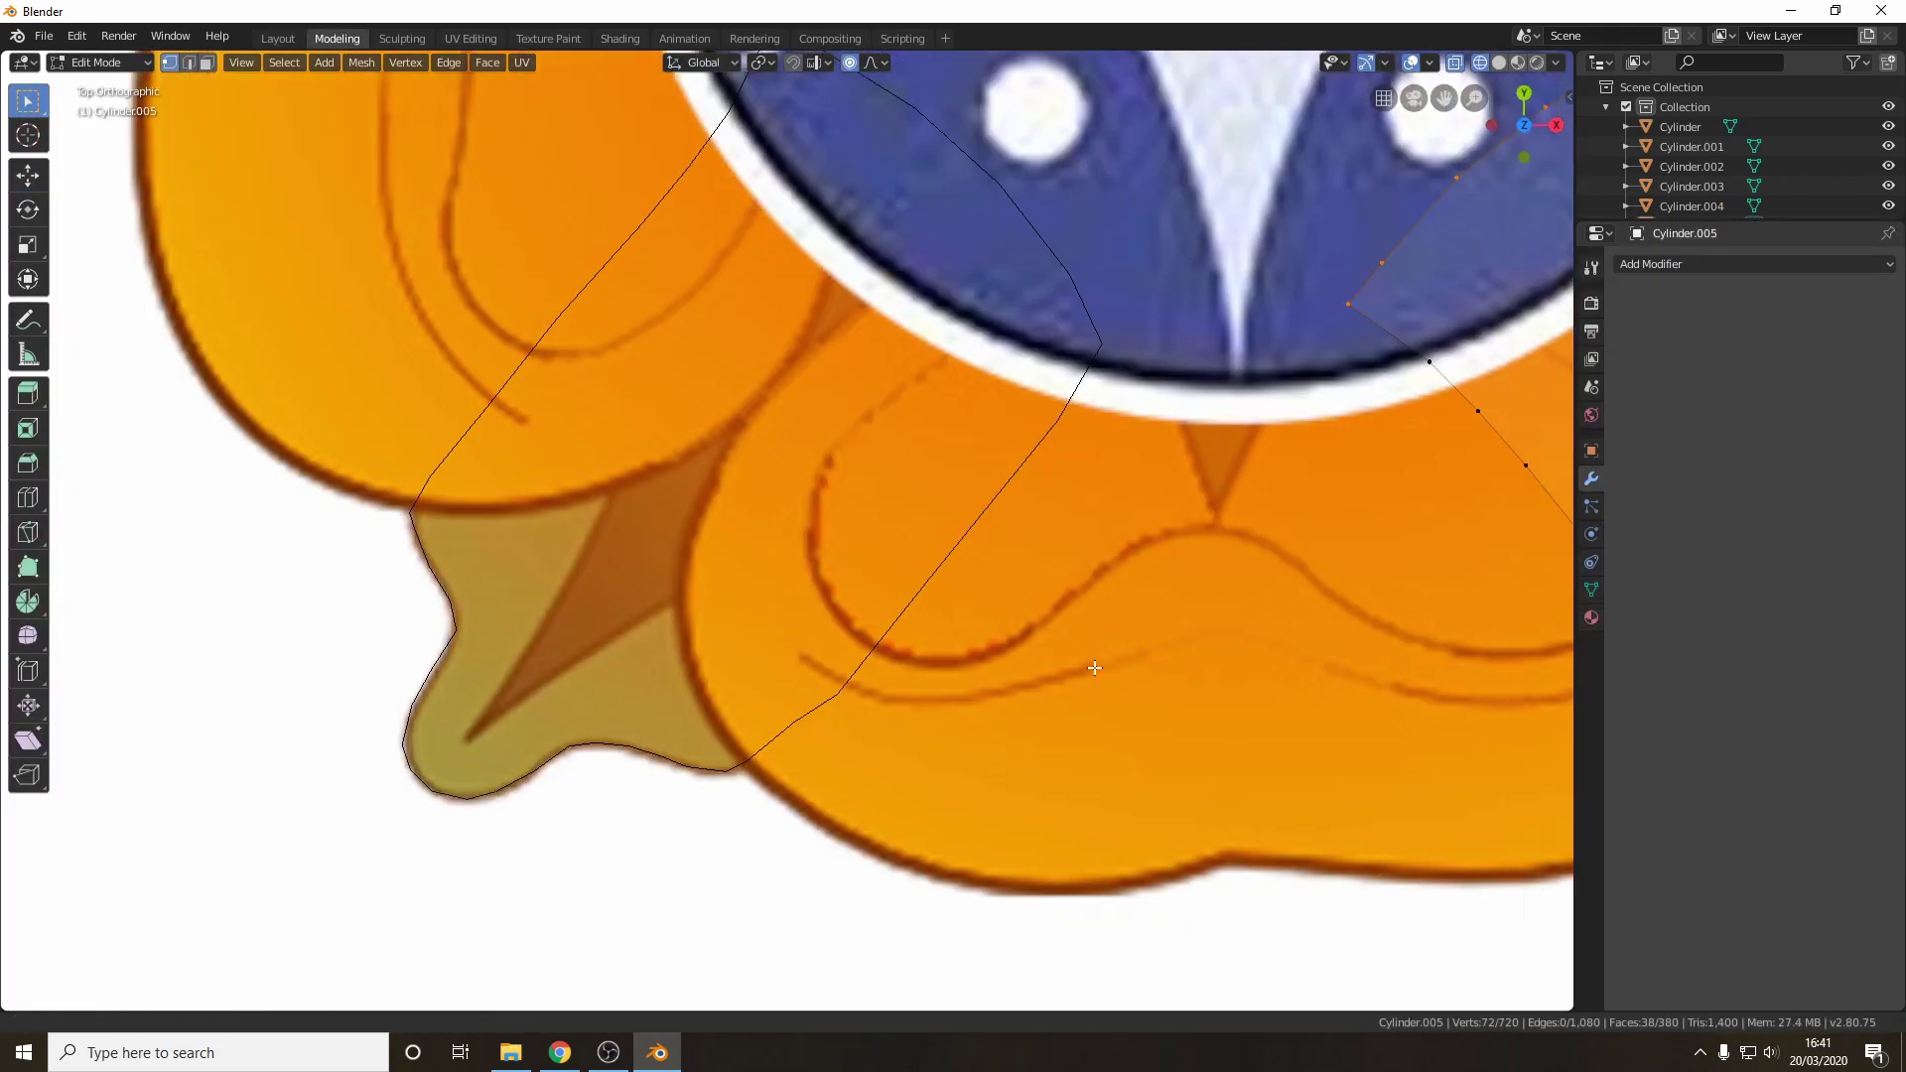
# - Move the lower-right copy's vertex pairs along the sepal's outer edge, rounded tip and underside onto the outline
pyautogui.keyDown('shift'); pyautogui.moveTo(1094, 668); pyautogui.dragTo(553, 627, button='middle'); pyautogui.keyUp('shift')
pyautogui.moveTo(1013, 453); pyautogui.dragTo(1013, 455)
pyautogui.press('g')
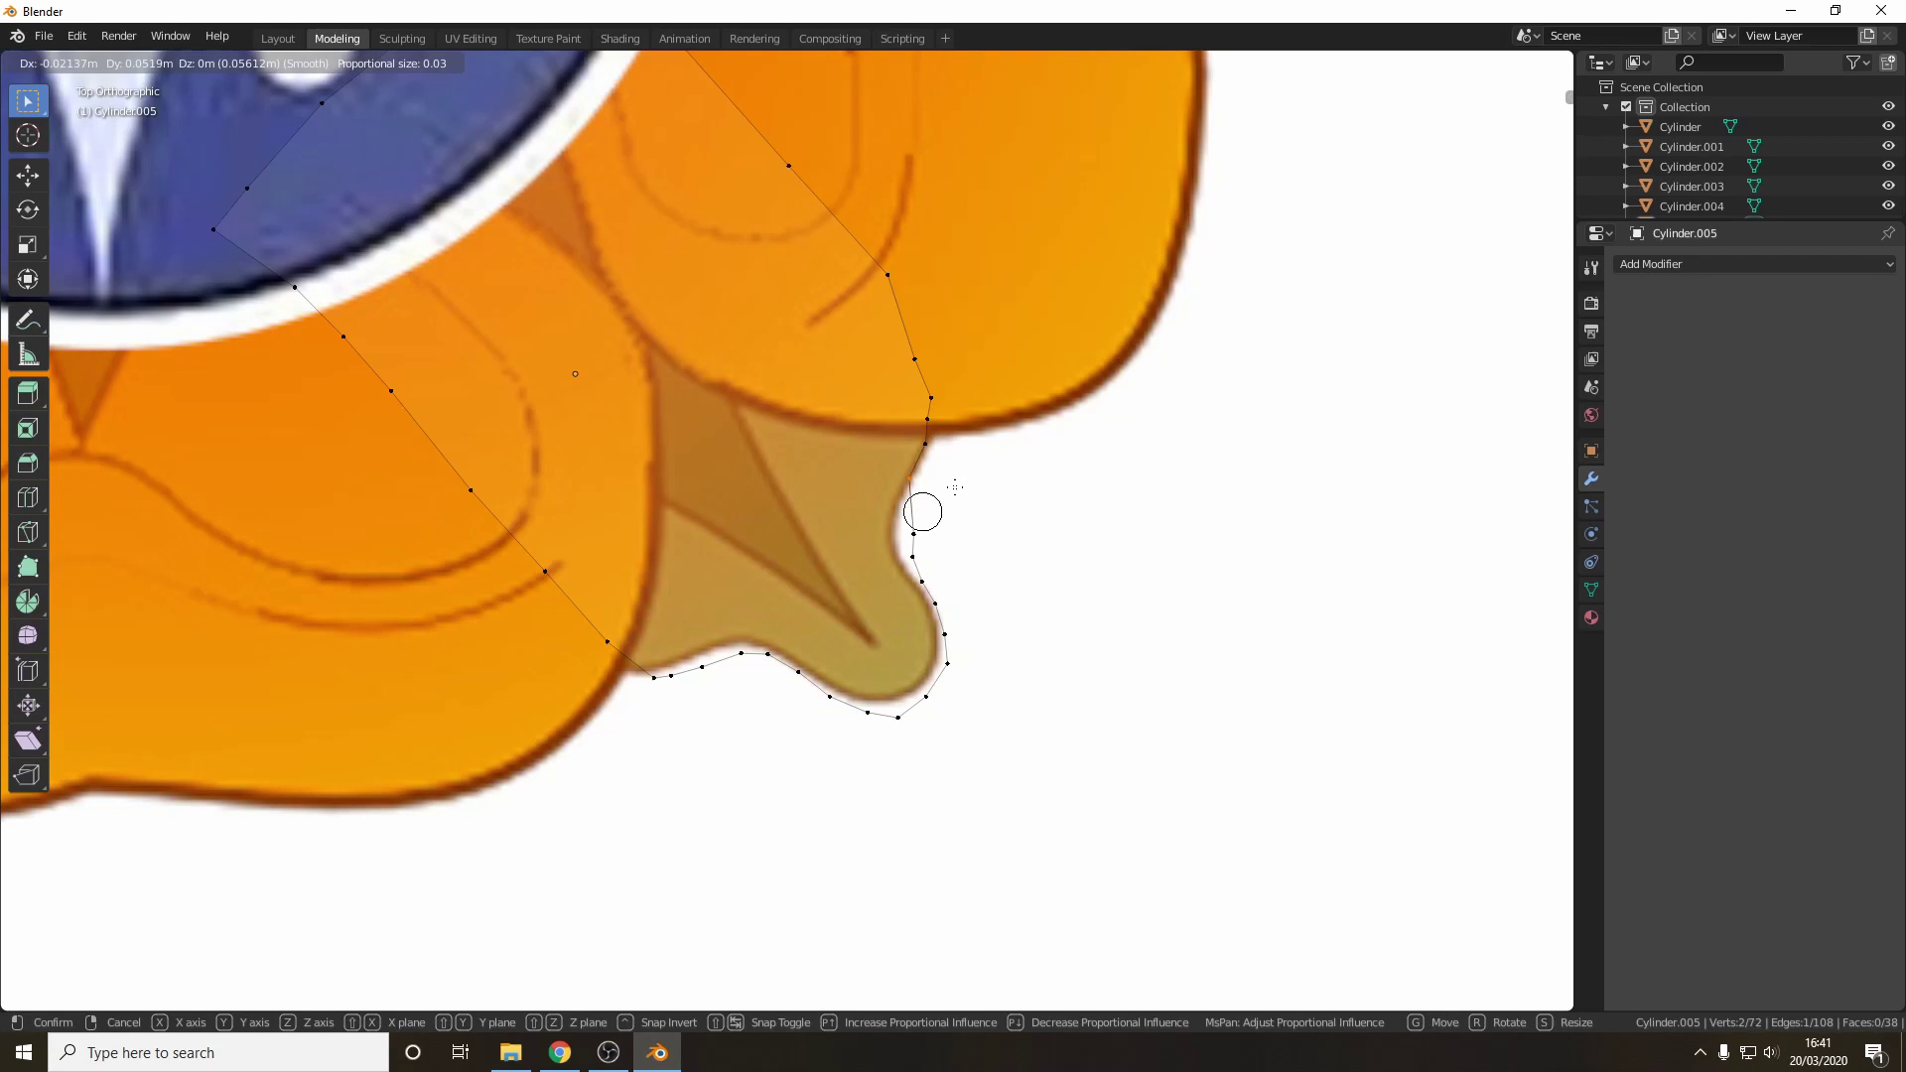
pyautogui.click(944, 696)
pyautogui.press('g')
pyautogui.click(924, 710)
pyautogui.moveTo(885, 700)
pyautogui.mouseDown()
pyautogui.moveTo(919, 733)
pyautogui.moveTo(887, 730)
pyautogui.mouseUp()
pyautogui.press('g')
pyautogui.click(891, 717)
pyautogui.moveTo(817, 683); pyautogui.dragTo(849, 723)
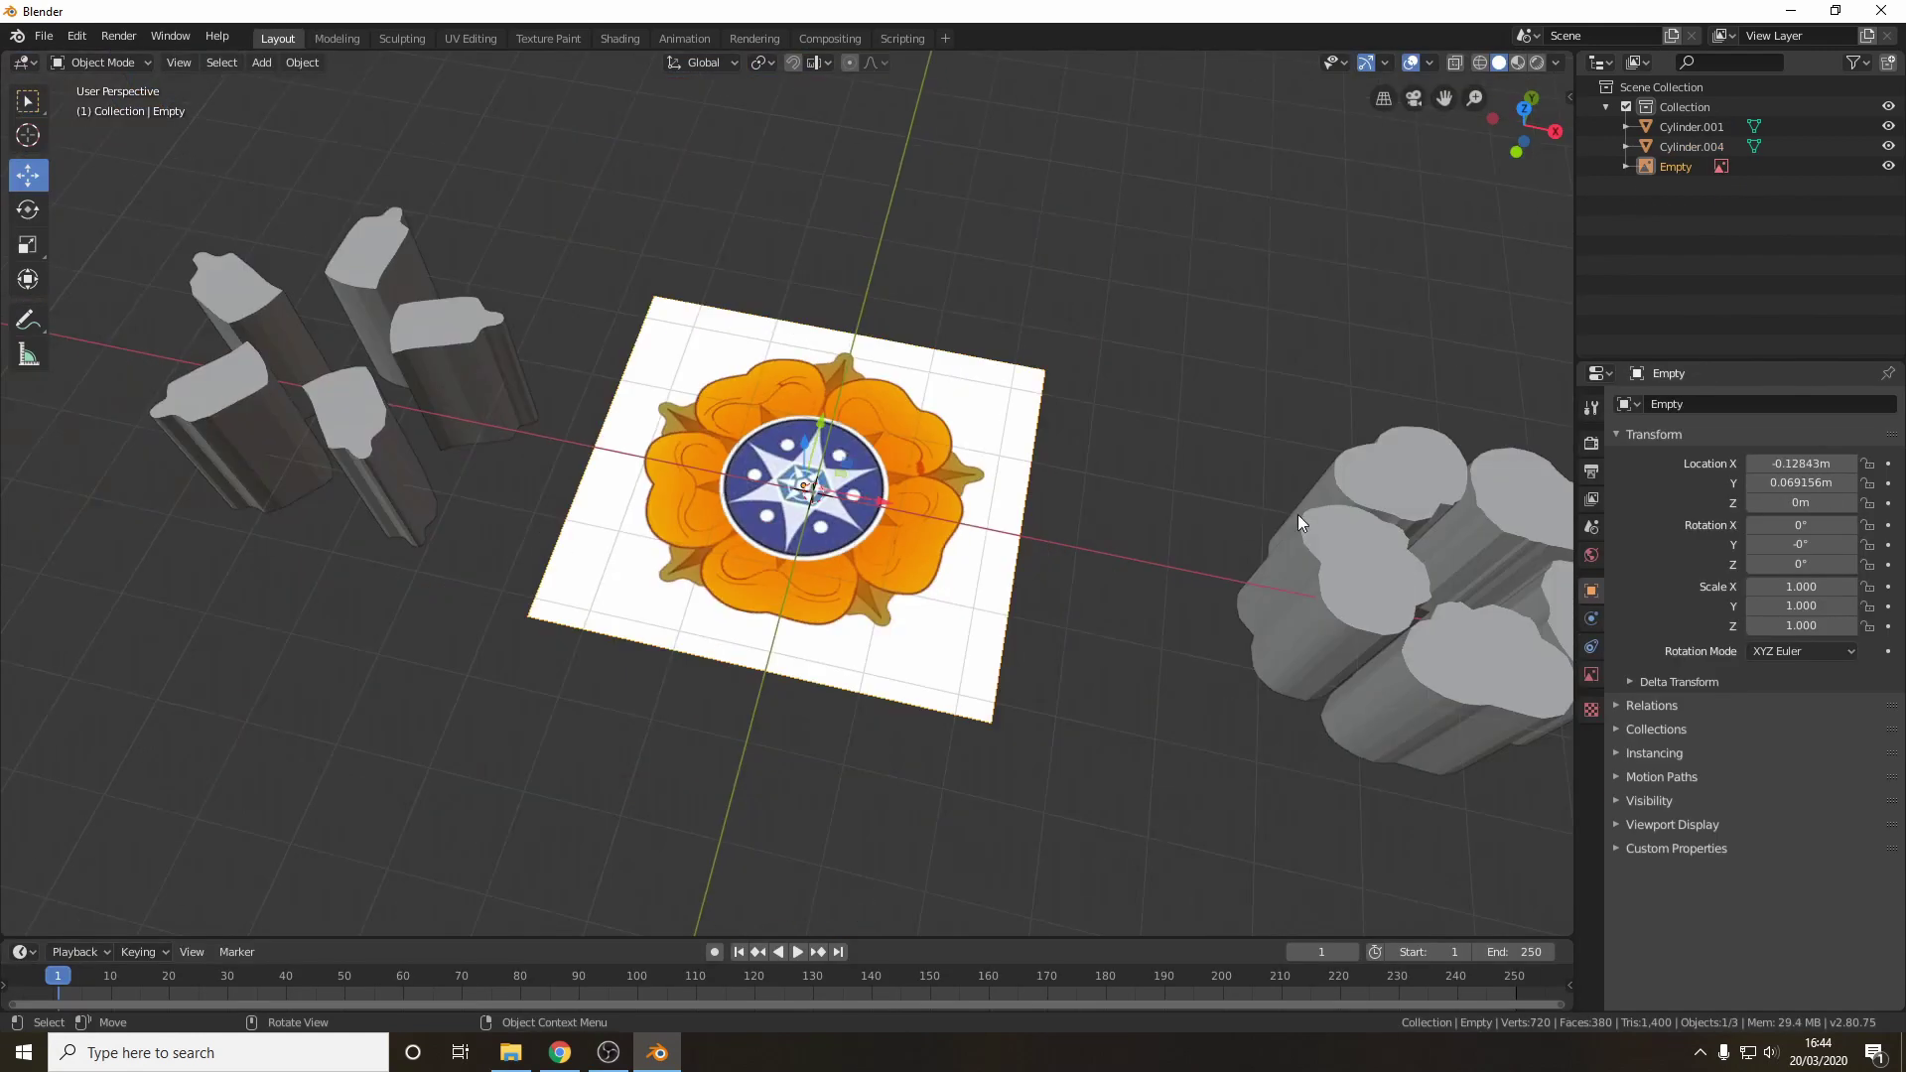
# - Add a 36-vertex cylinder in top view and centre it over the blue disc of the reference image
pyautogui.scroll(4, 925, 577)
pyautogui.click(1524, 109)
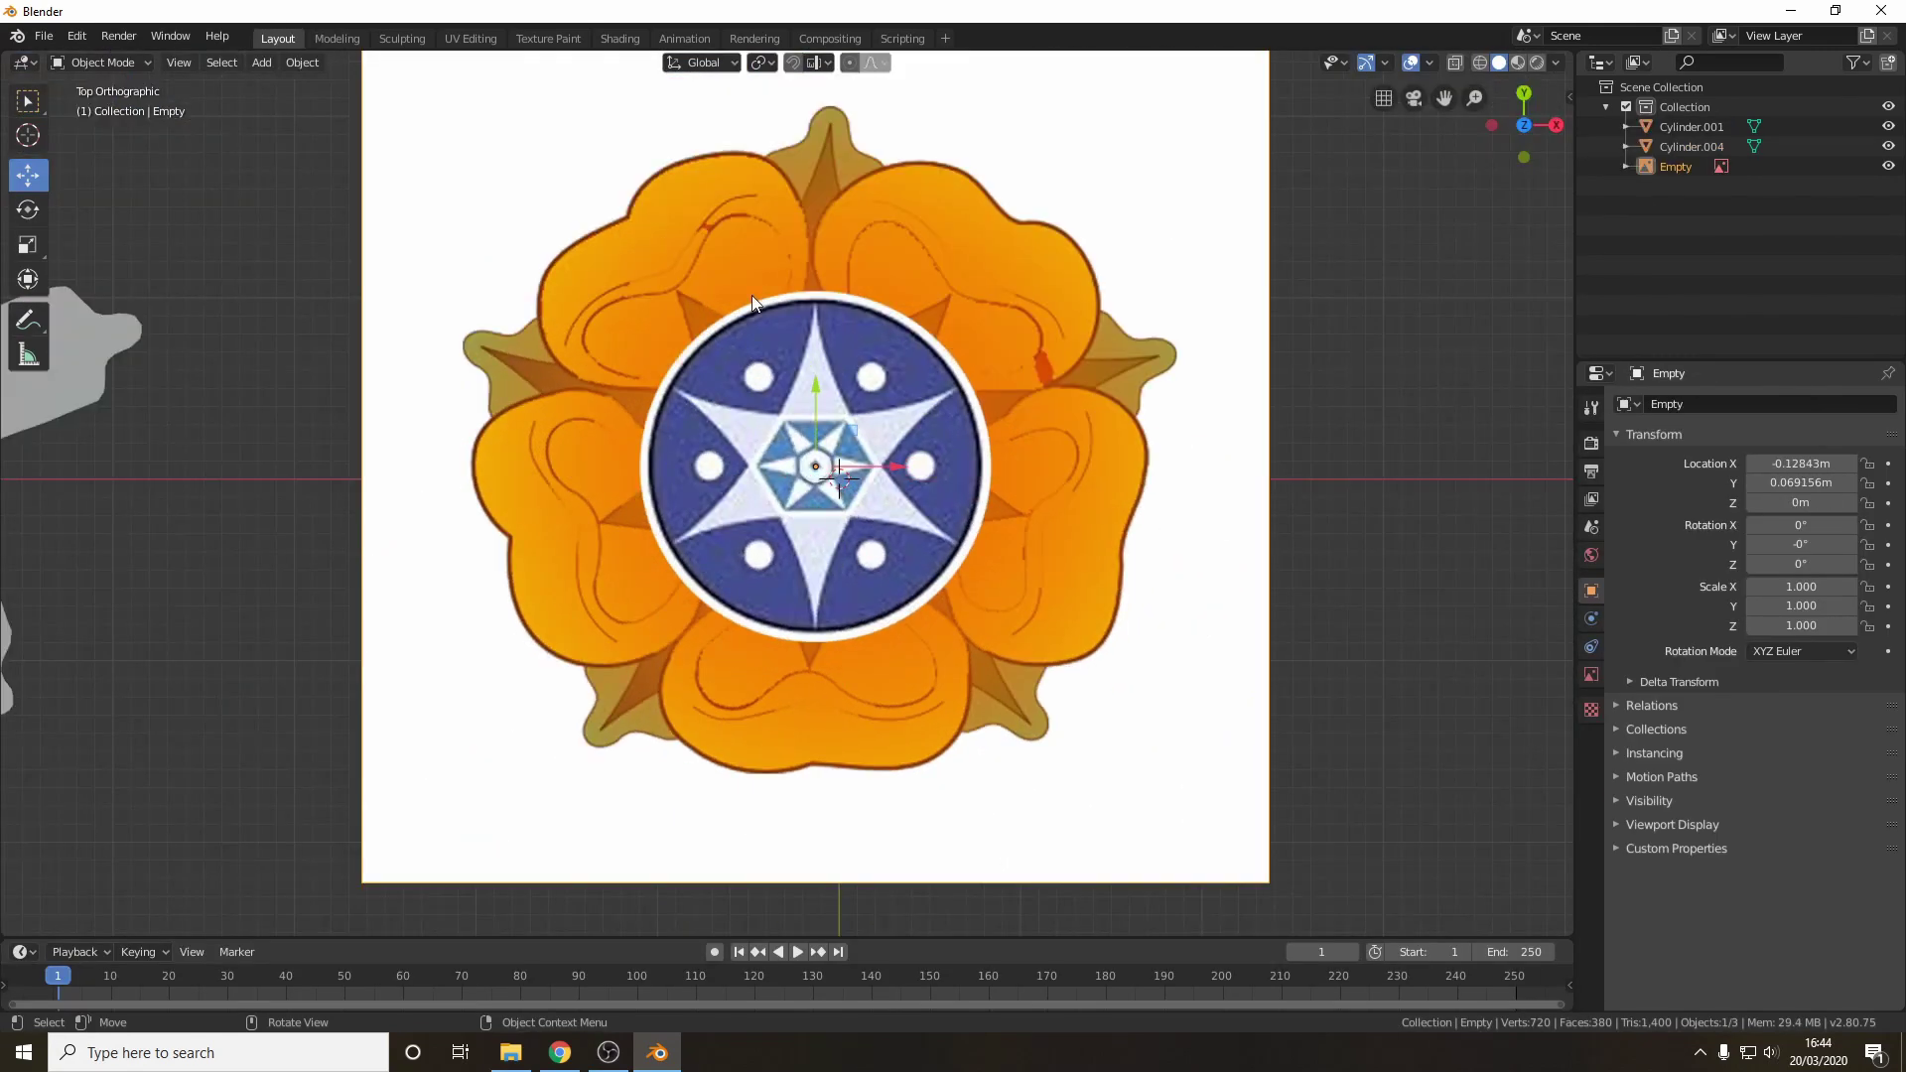
pyautogui.click(261, 63)
pyautogui.moveTo(290, 86)
pyautogui.click(464, 183)
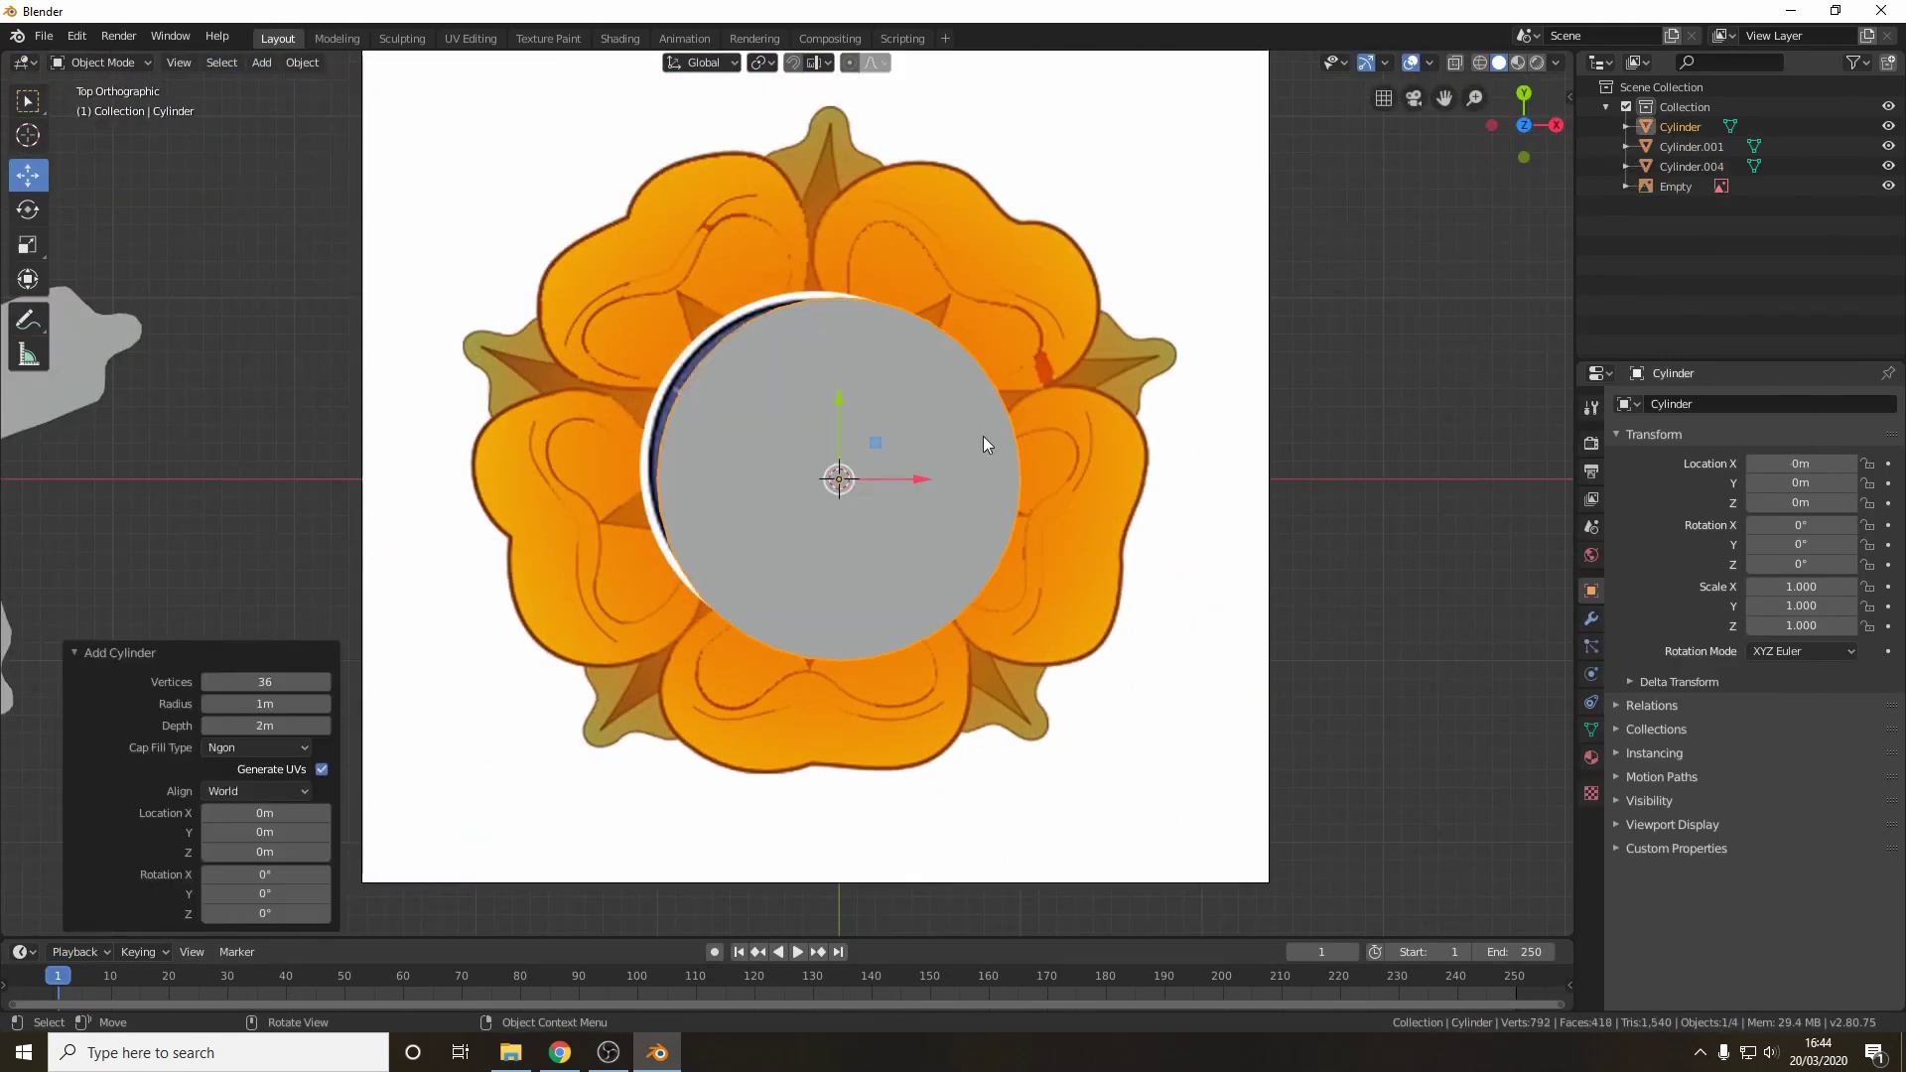
pyautogui.moveTo(675, 421); pyautogui.dragTo(658, 412)
# - Open the cylinder's mesh for editing, pull one top vertex pair to the top sepal's spike tip and raise the neighbouring pairs beside it
pyautogui.click(336, 37)
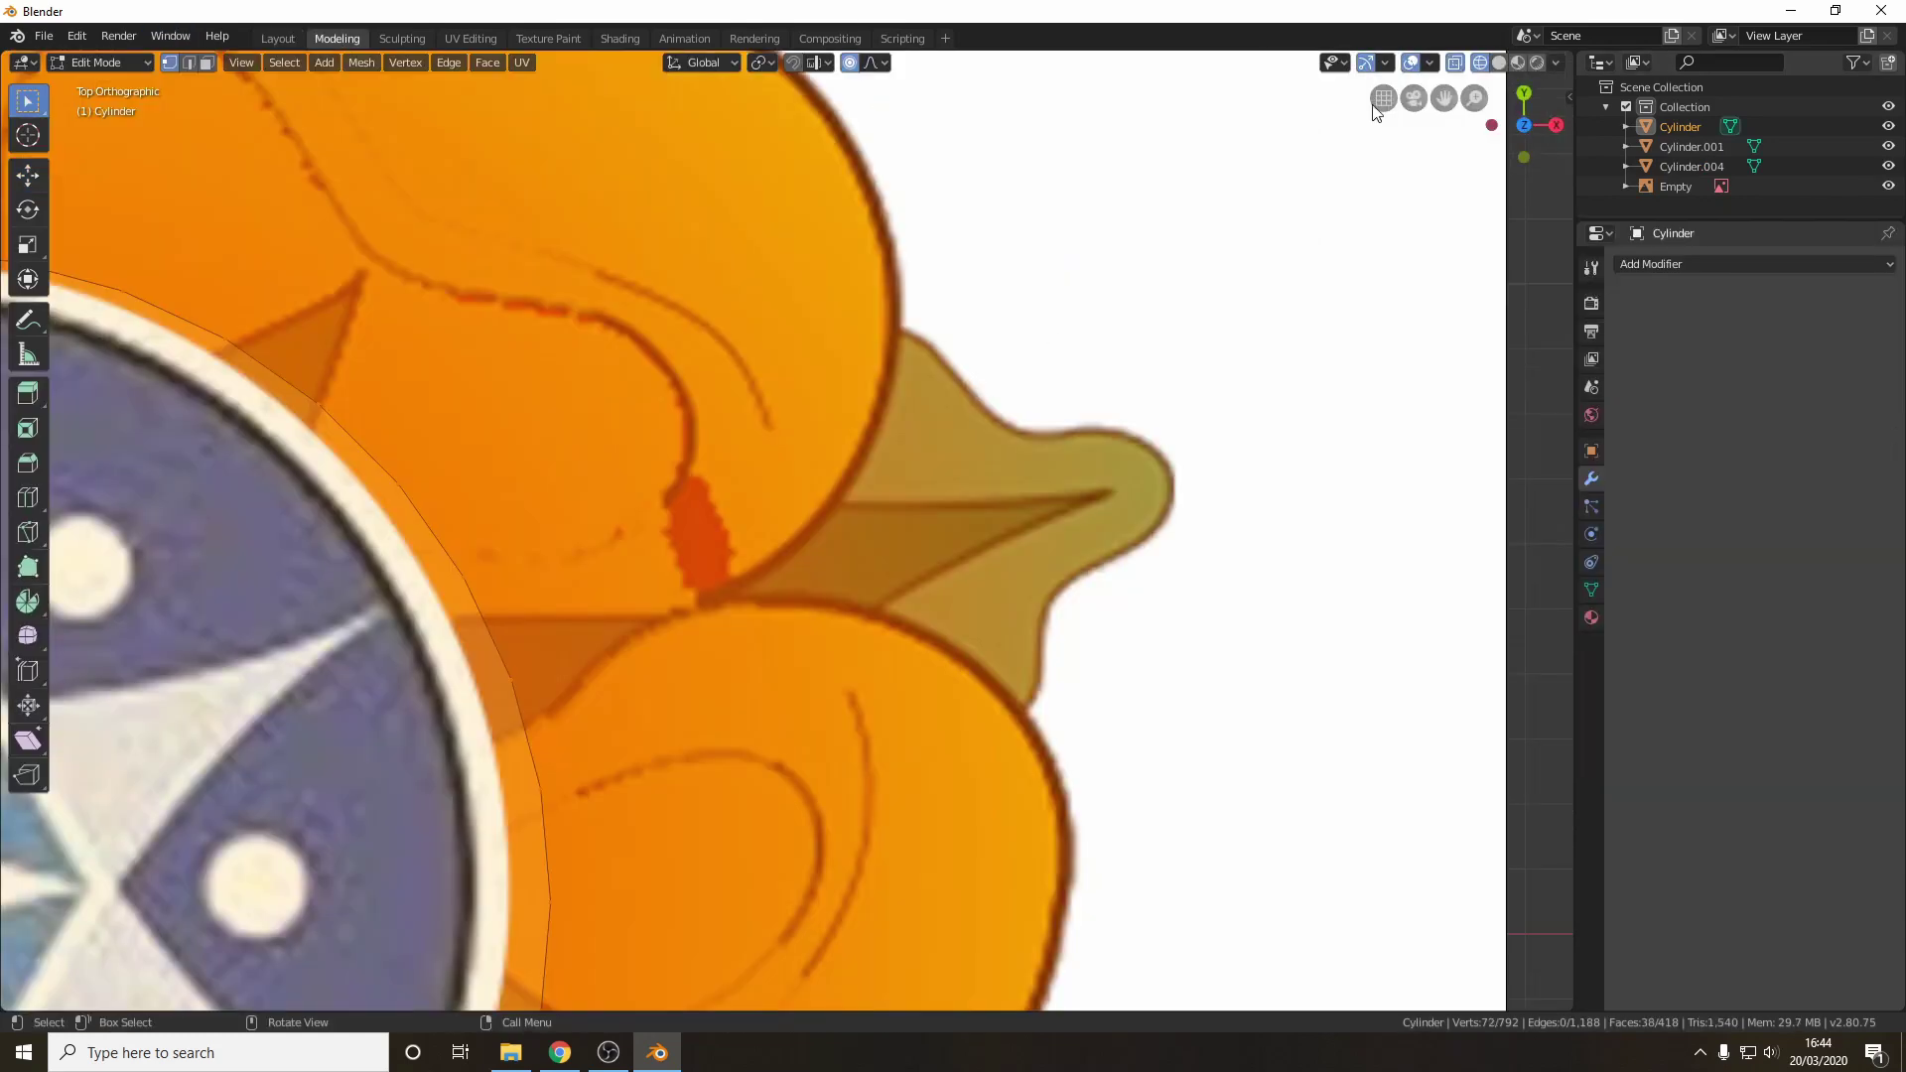
pyautogui.scroll(-6, 347, 236)
pyautogui.keyDown('shift'); pyautogui.moveTo(348, 237); pyautogui.dragTo(973, 431, button='middle'); pyautogui.keyUp('shift')
pyautogui.moveTo(822, 432); pyautogui.dragTo(843, 455)
pyautogui.press('g')
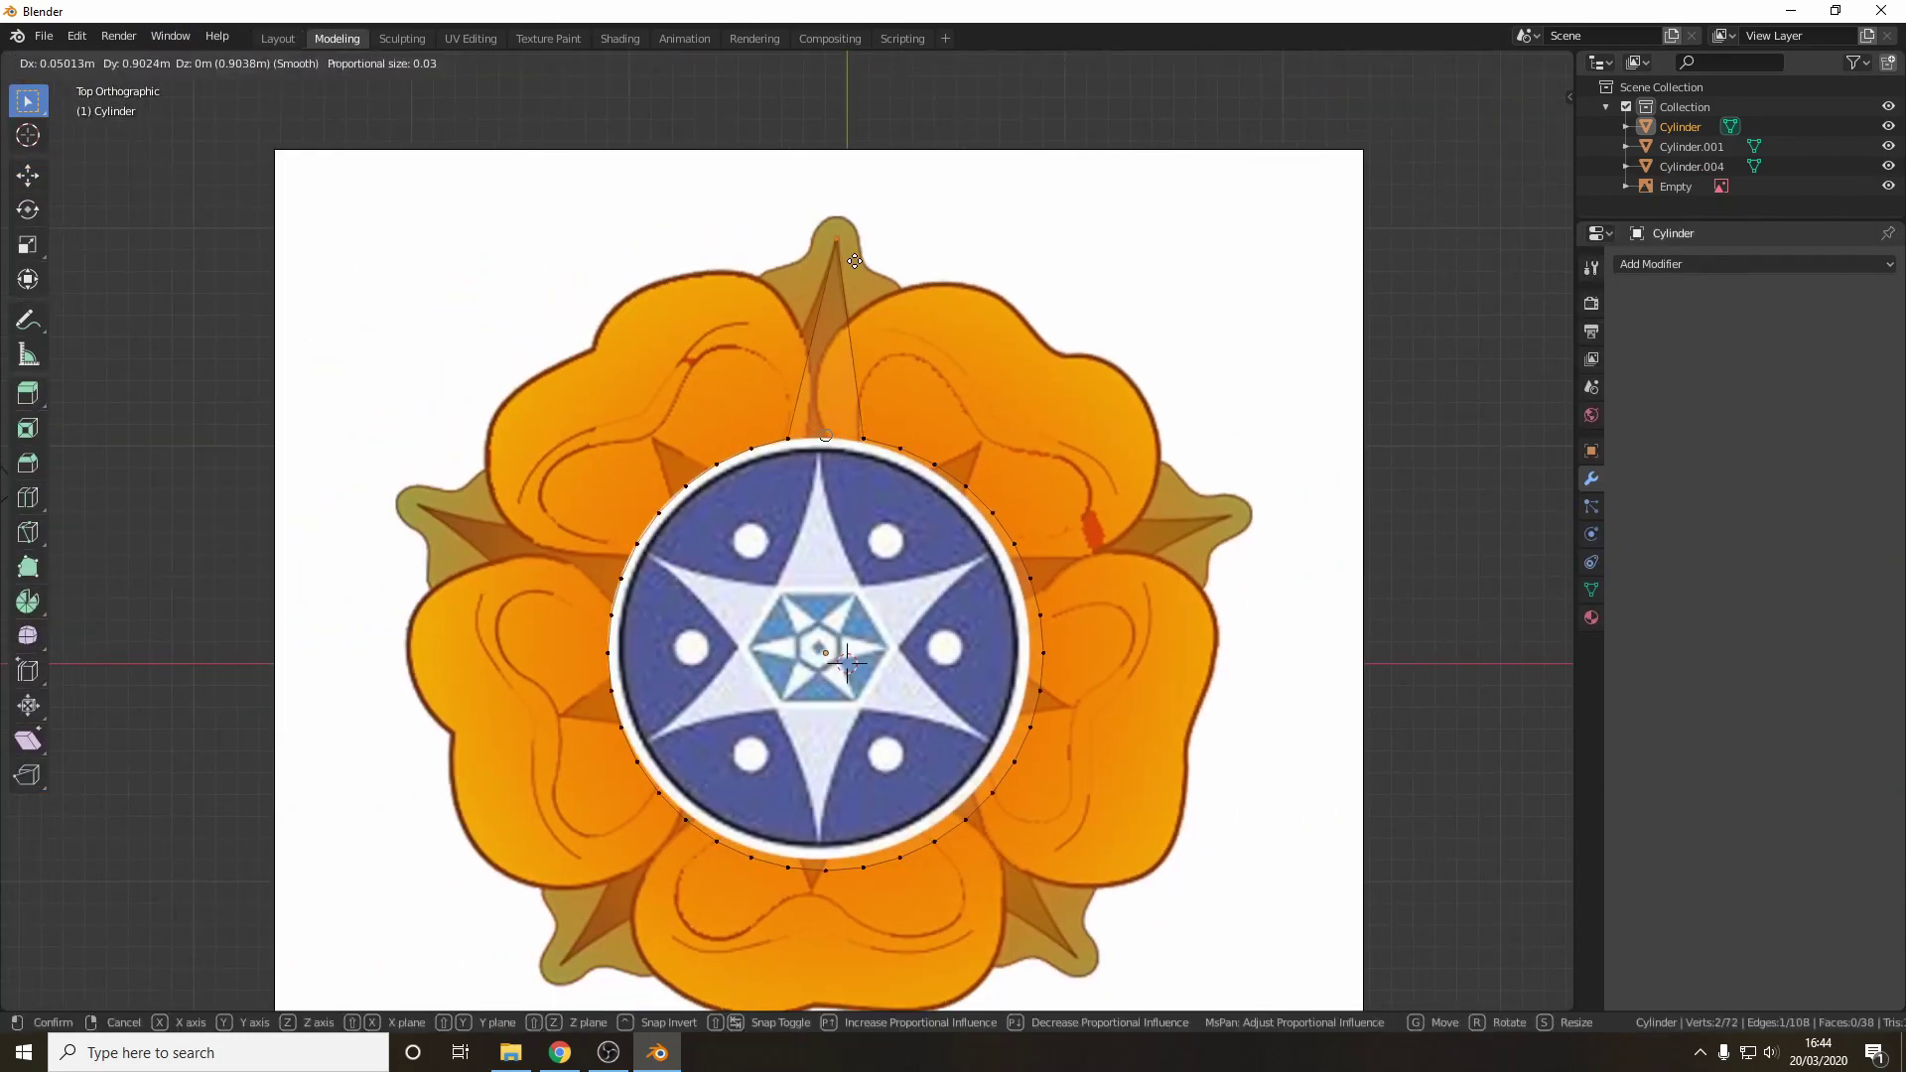
pyautogui.click(855, 257)
pyautogui.press('g')
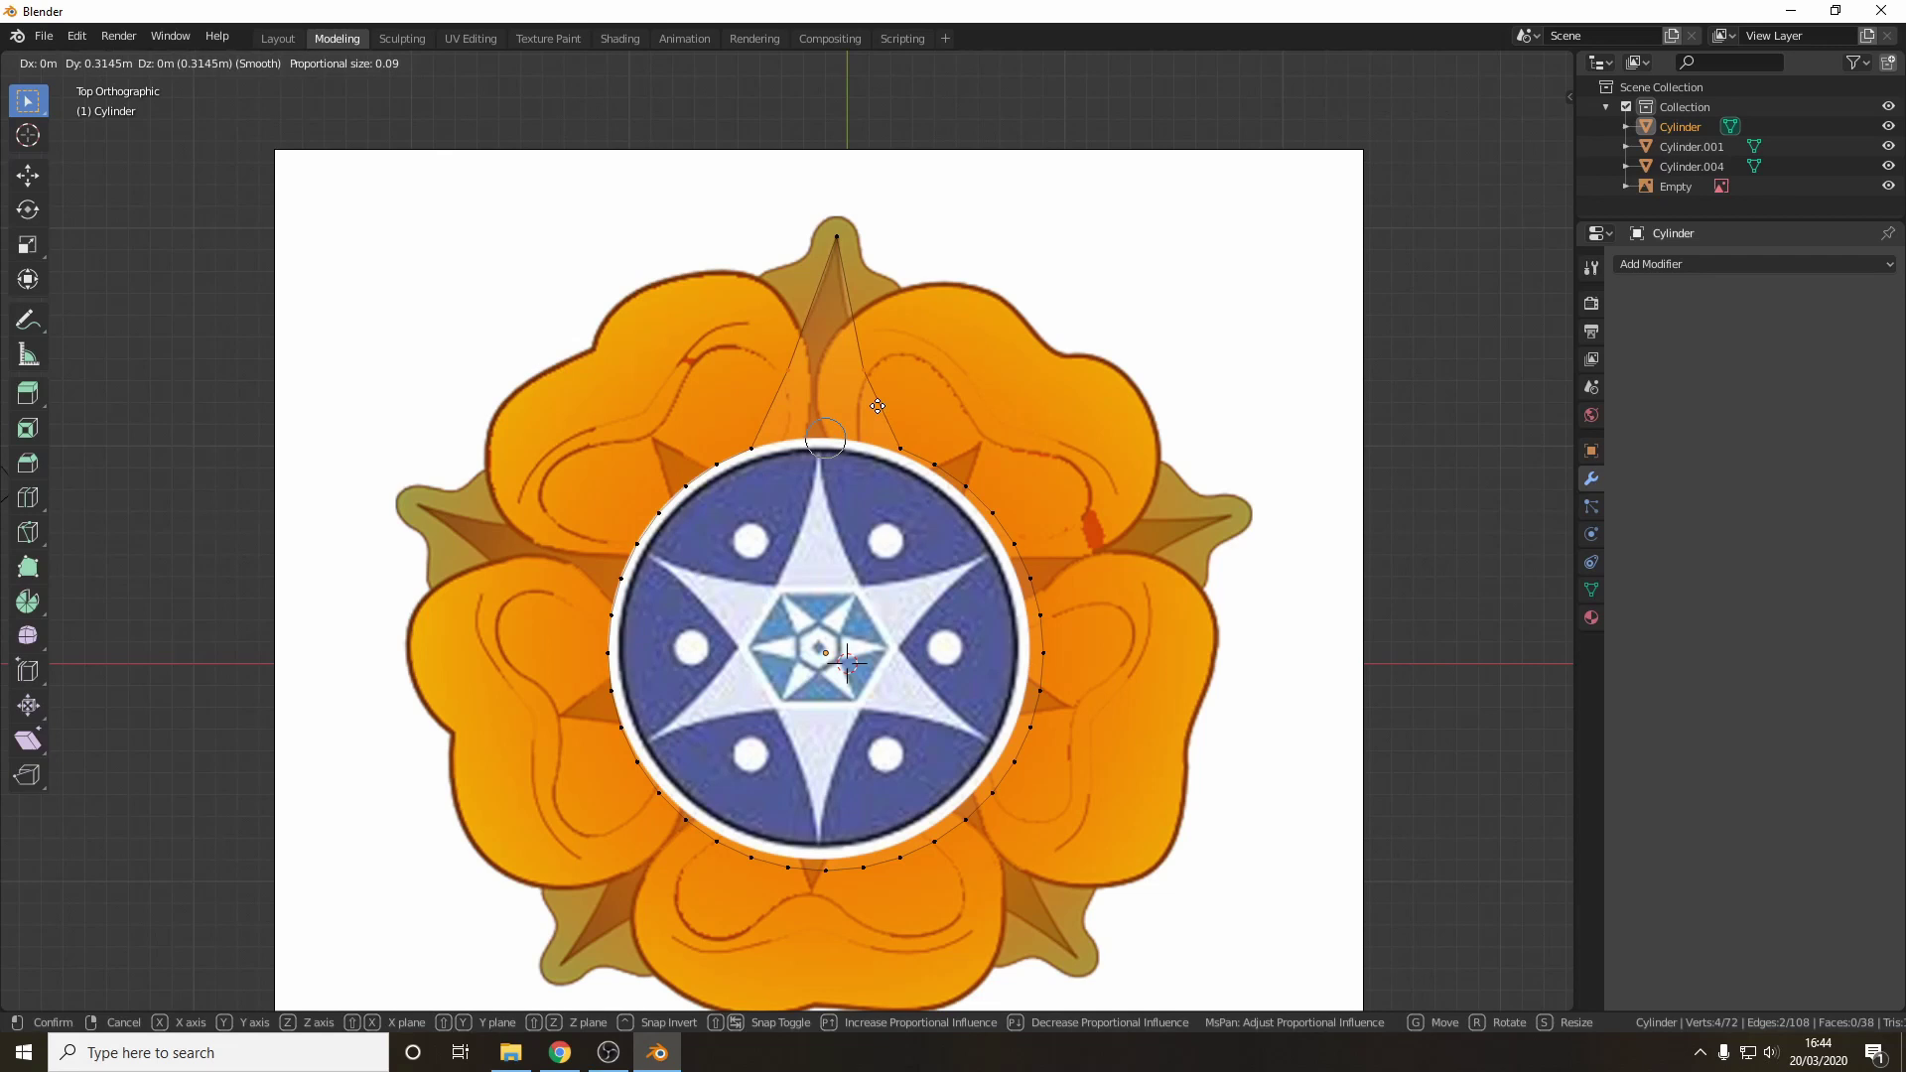
pyautogui.click(877, 417)
# - Pull the vertex pair facing the right sepal out to its spike tip, bringing neighbouring pairs along with proportional editing
pyautogui.moveTo(1014, 556); pyautogui.dragTo(1064, 599)
pyautogui.press('g')
pyautogui.scroll(-5, 1102, 593)
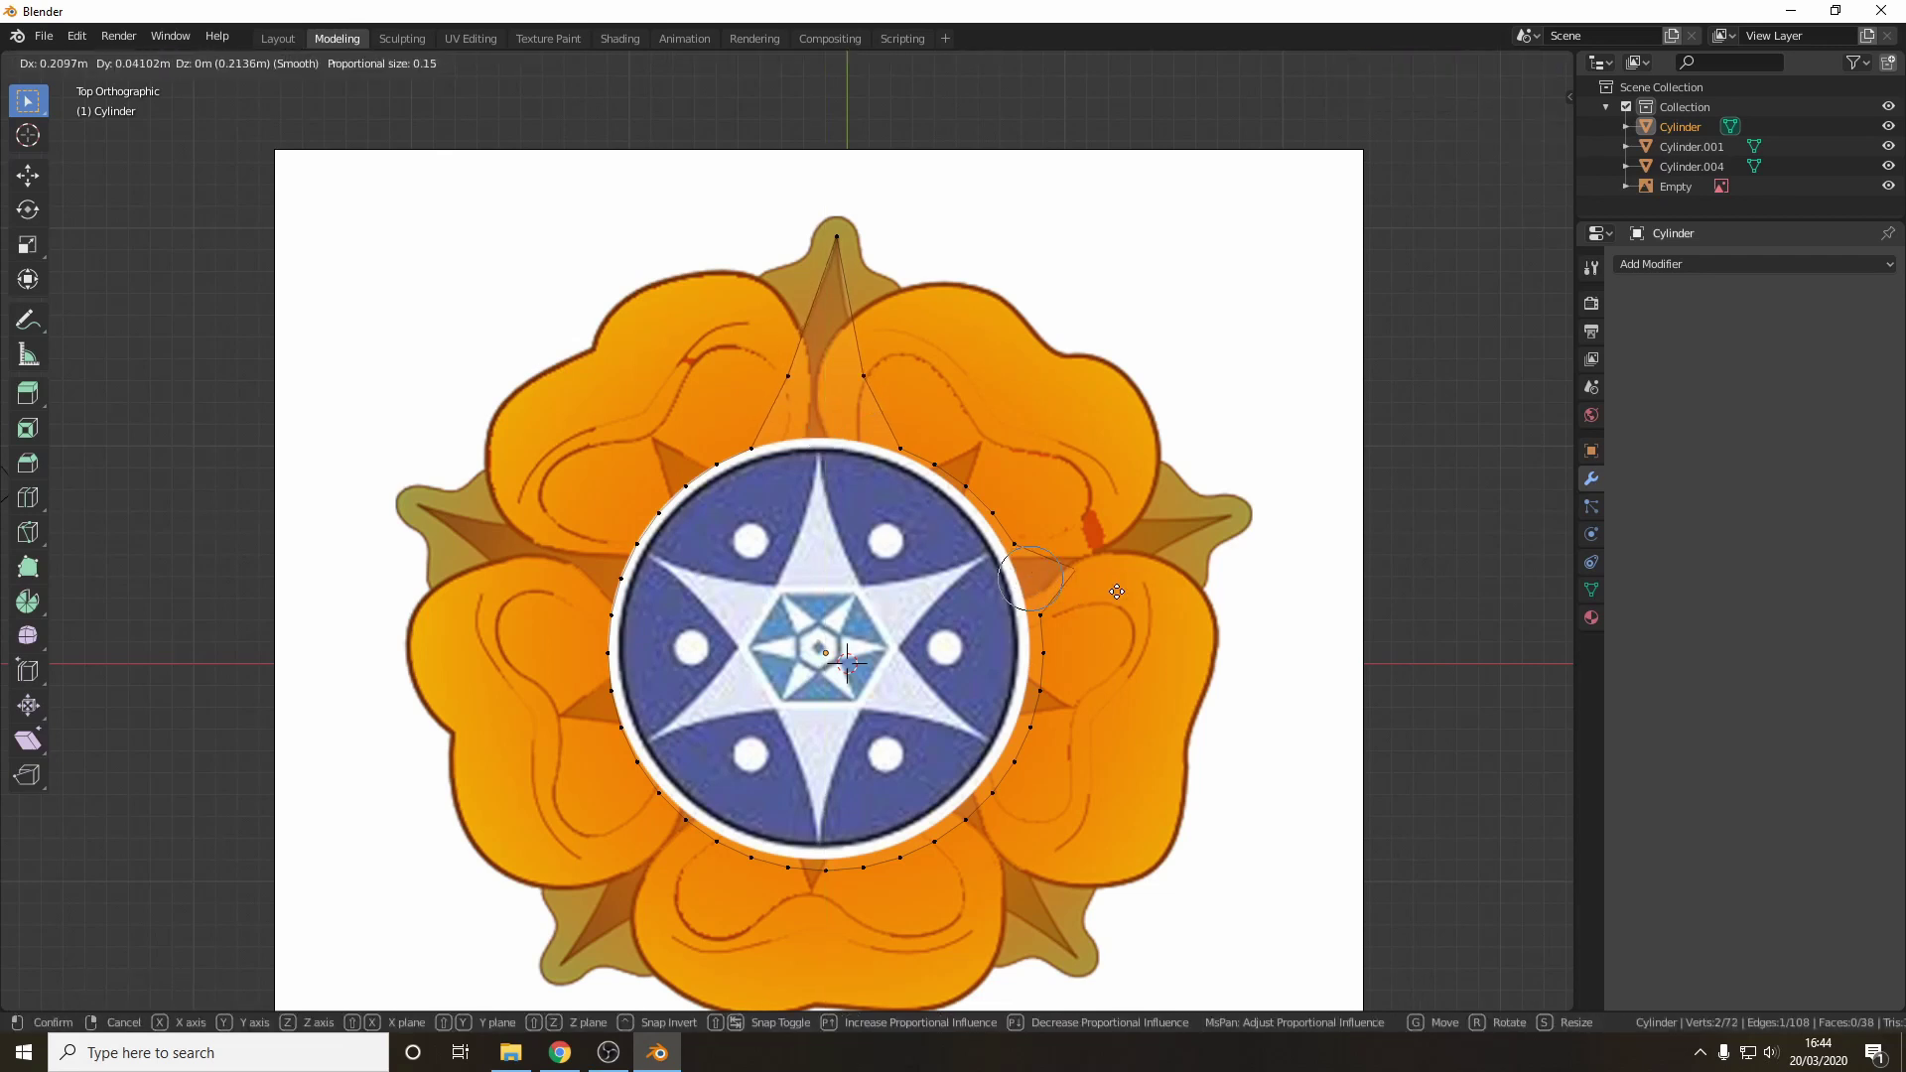
pyautogui.click(1273, 533)
# - Pull vertex pairs out to the spike tips of the lower-right and left sepals with proportional editing
pyautogui.moveTo(946, 802); pyautogui.dragTo(998, 857)
pyautogui.press('g')
pyautogui.scroll(-1, 1037, 913)
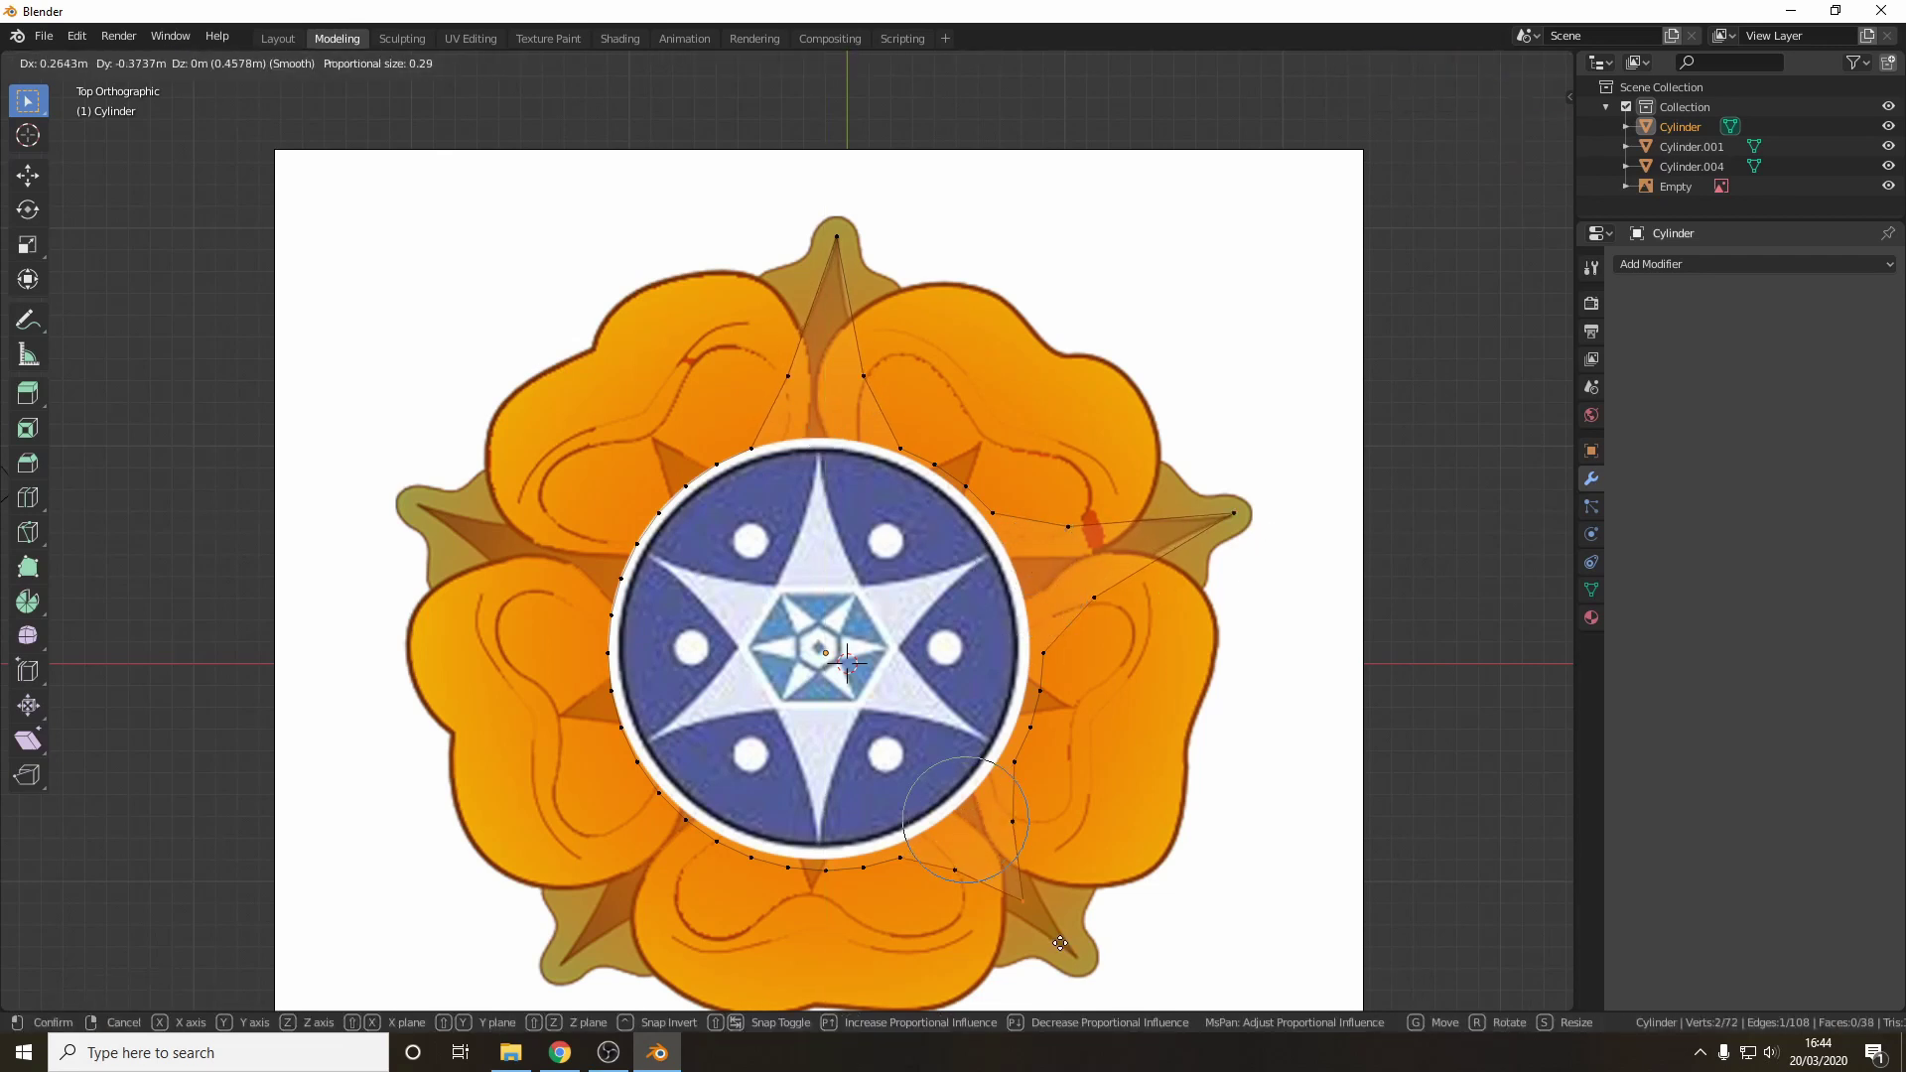
pyautogui.click(1112, 996)
pyautogui.press('g')
pyautogui.click(455, 536)
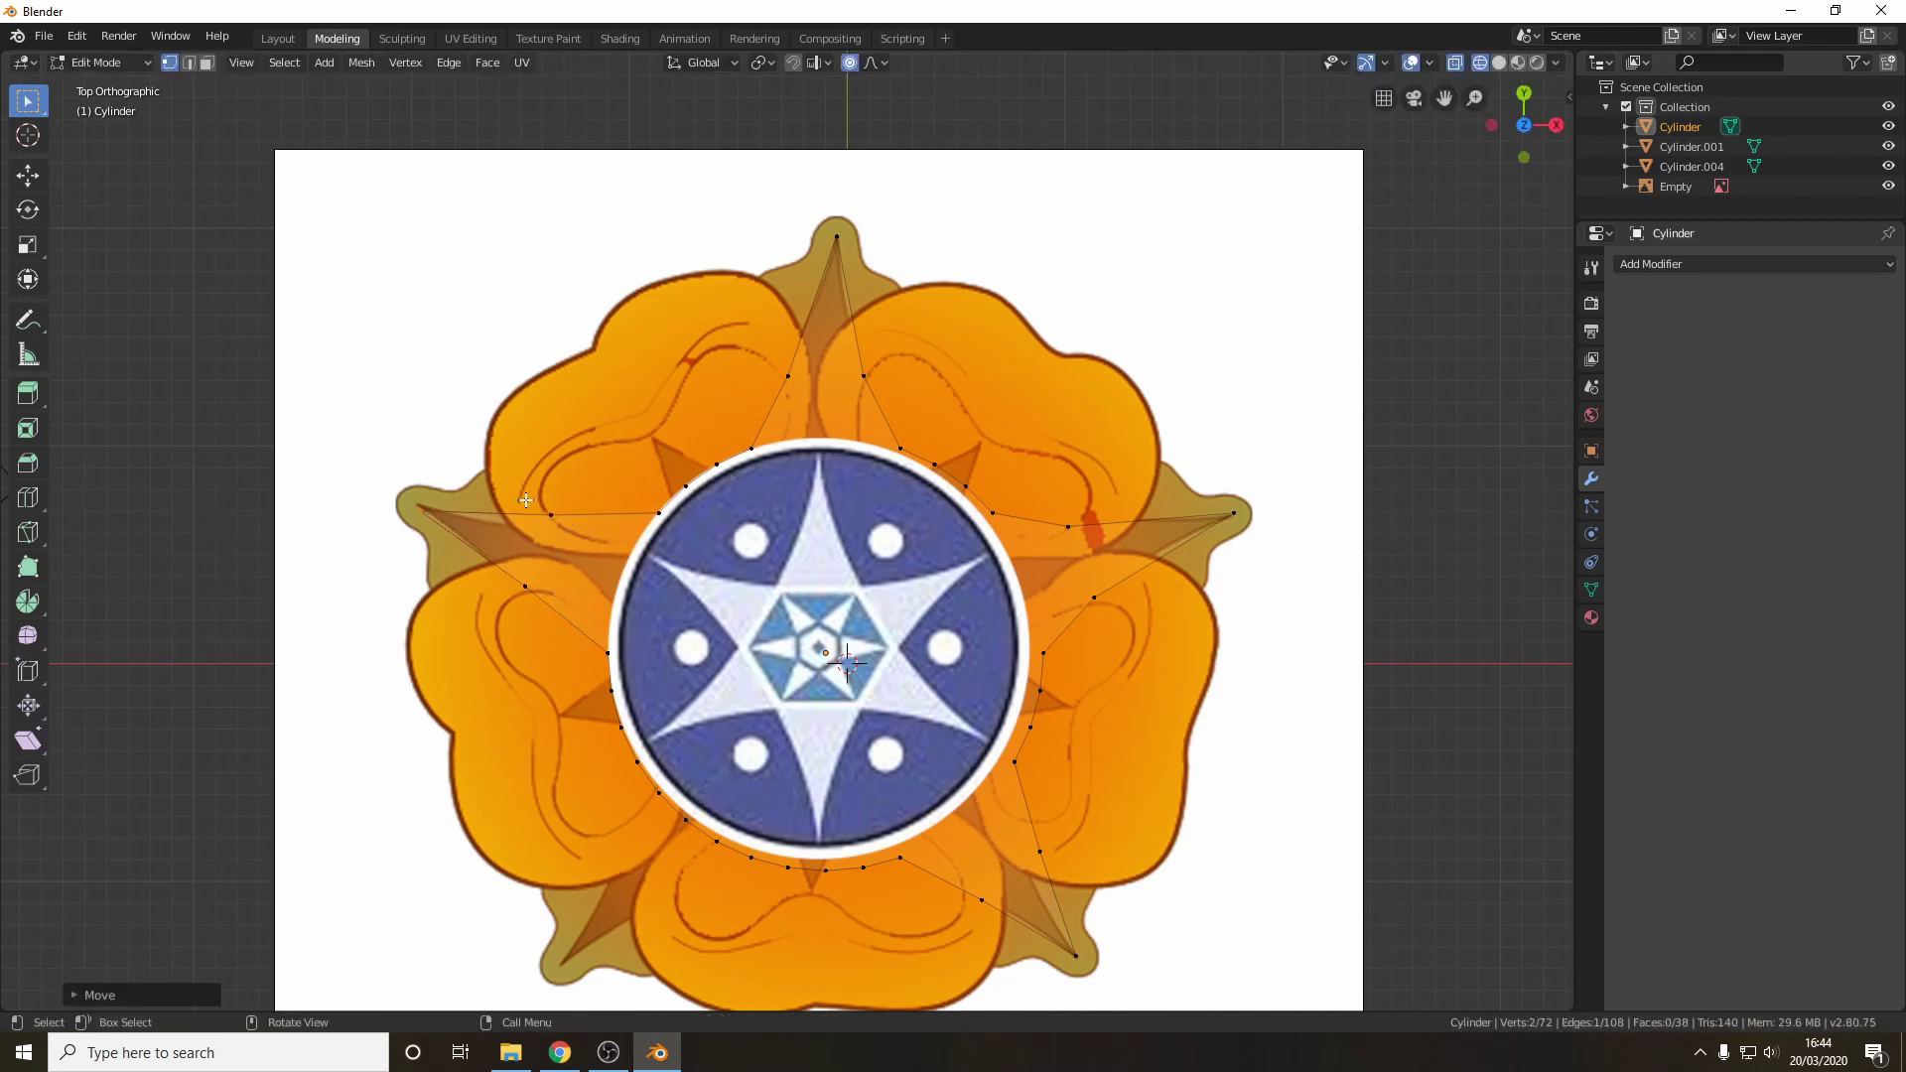
# - Adjust the vertex pair beside the left sepal's spike and pull another pair out to the lower-left sepal's spike tip
pyautogui.press('g')
pyautogui.click(461, 526)
pyautogui.press('g')
pyautogui.click(465, 522)
pyautogui.moveTo(699, 798); pyautogui.dragTo(669, 839)
pyautogui.press('g')
pyautogui.click(545, 982)
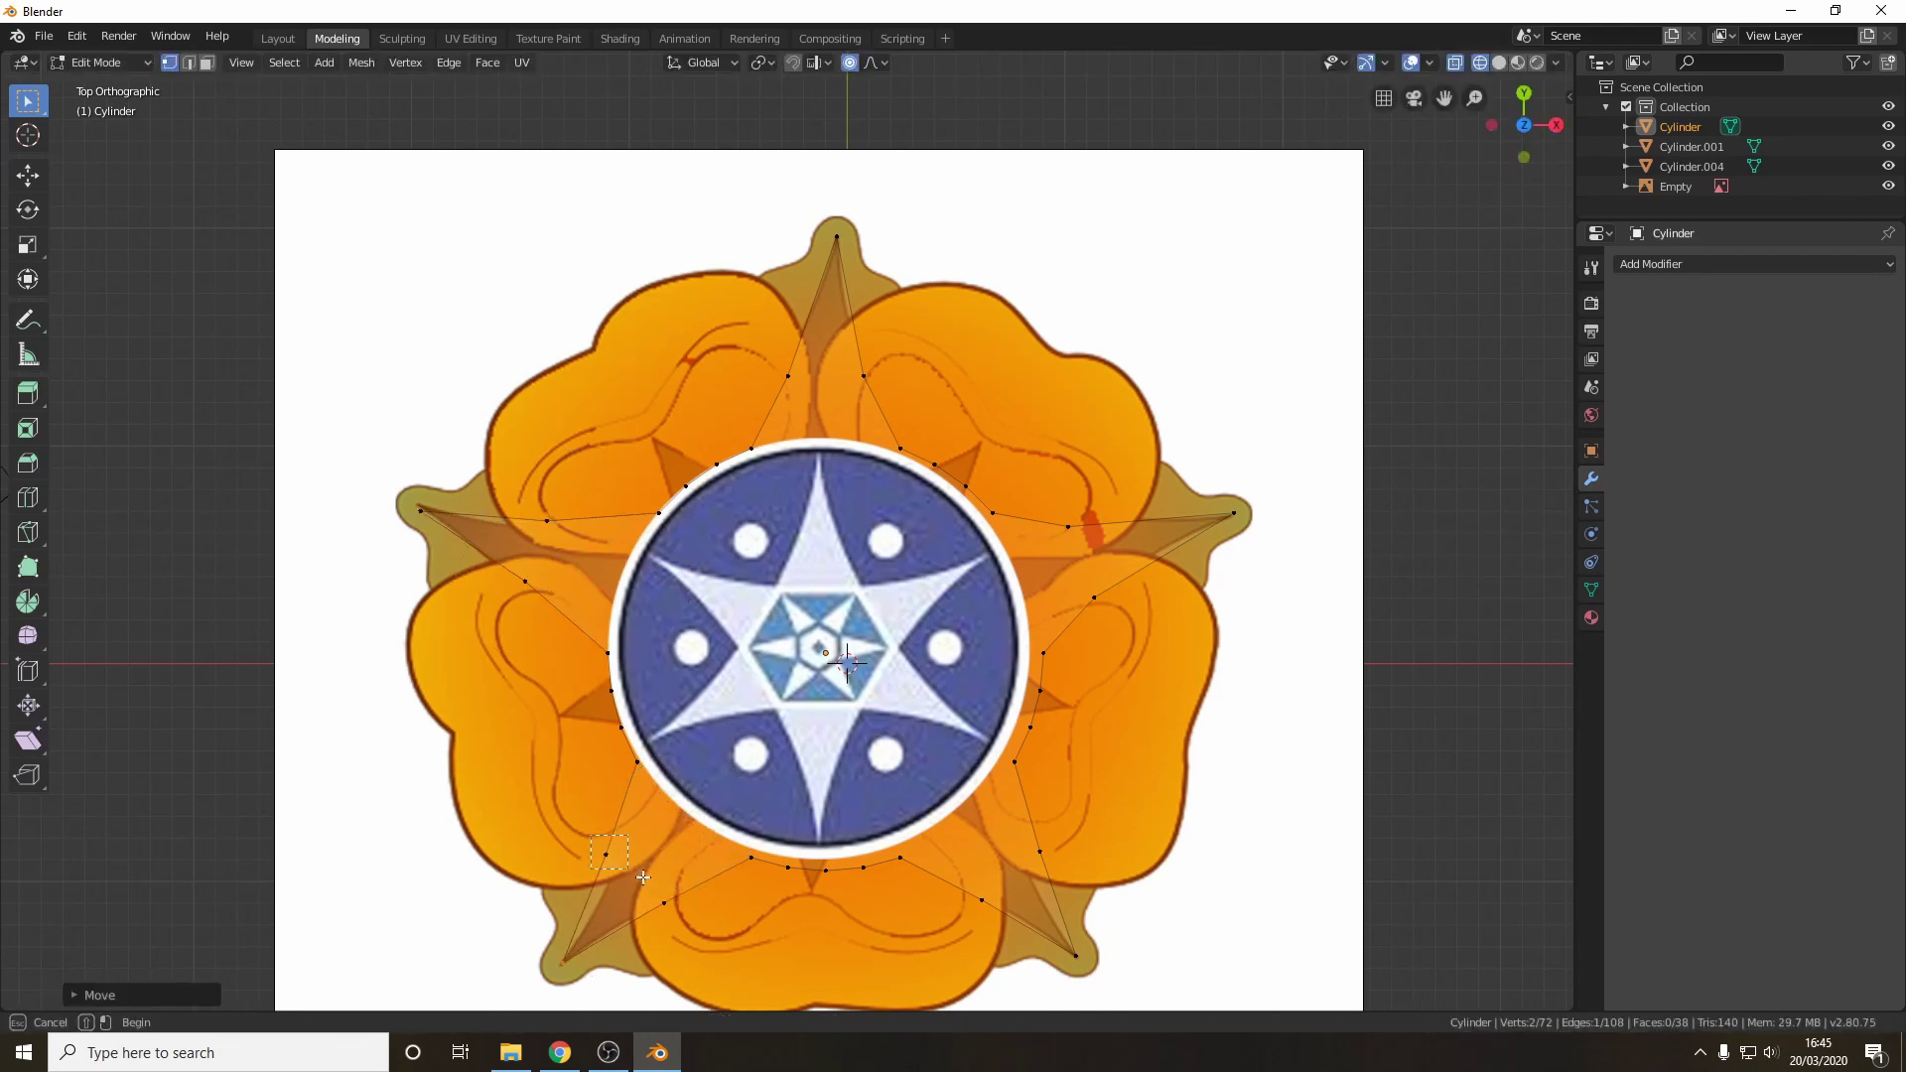
# - Nudge the vertex pairs beside the lower-left, lower-right and left spikes so the star's edges follow the dark sepal areas
pyautogui.press('g')
pyautogui.click(546, 983)
pyautogui.press('g')
pyautogui.moveTo(1027, 832); pyautogui.dragTo(997, 917)
pyautogui.click(1036, 874)
pyautogui.press('g')
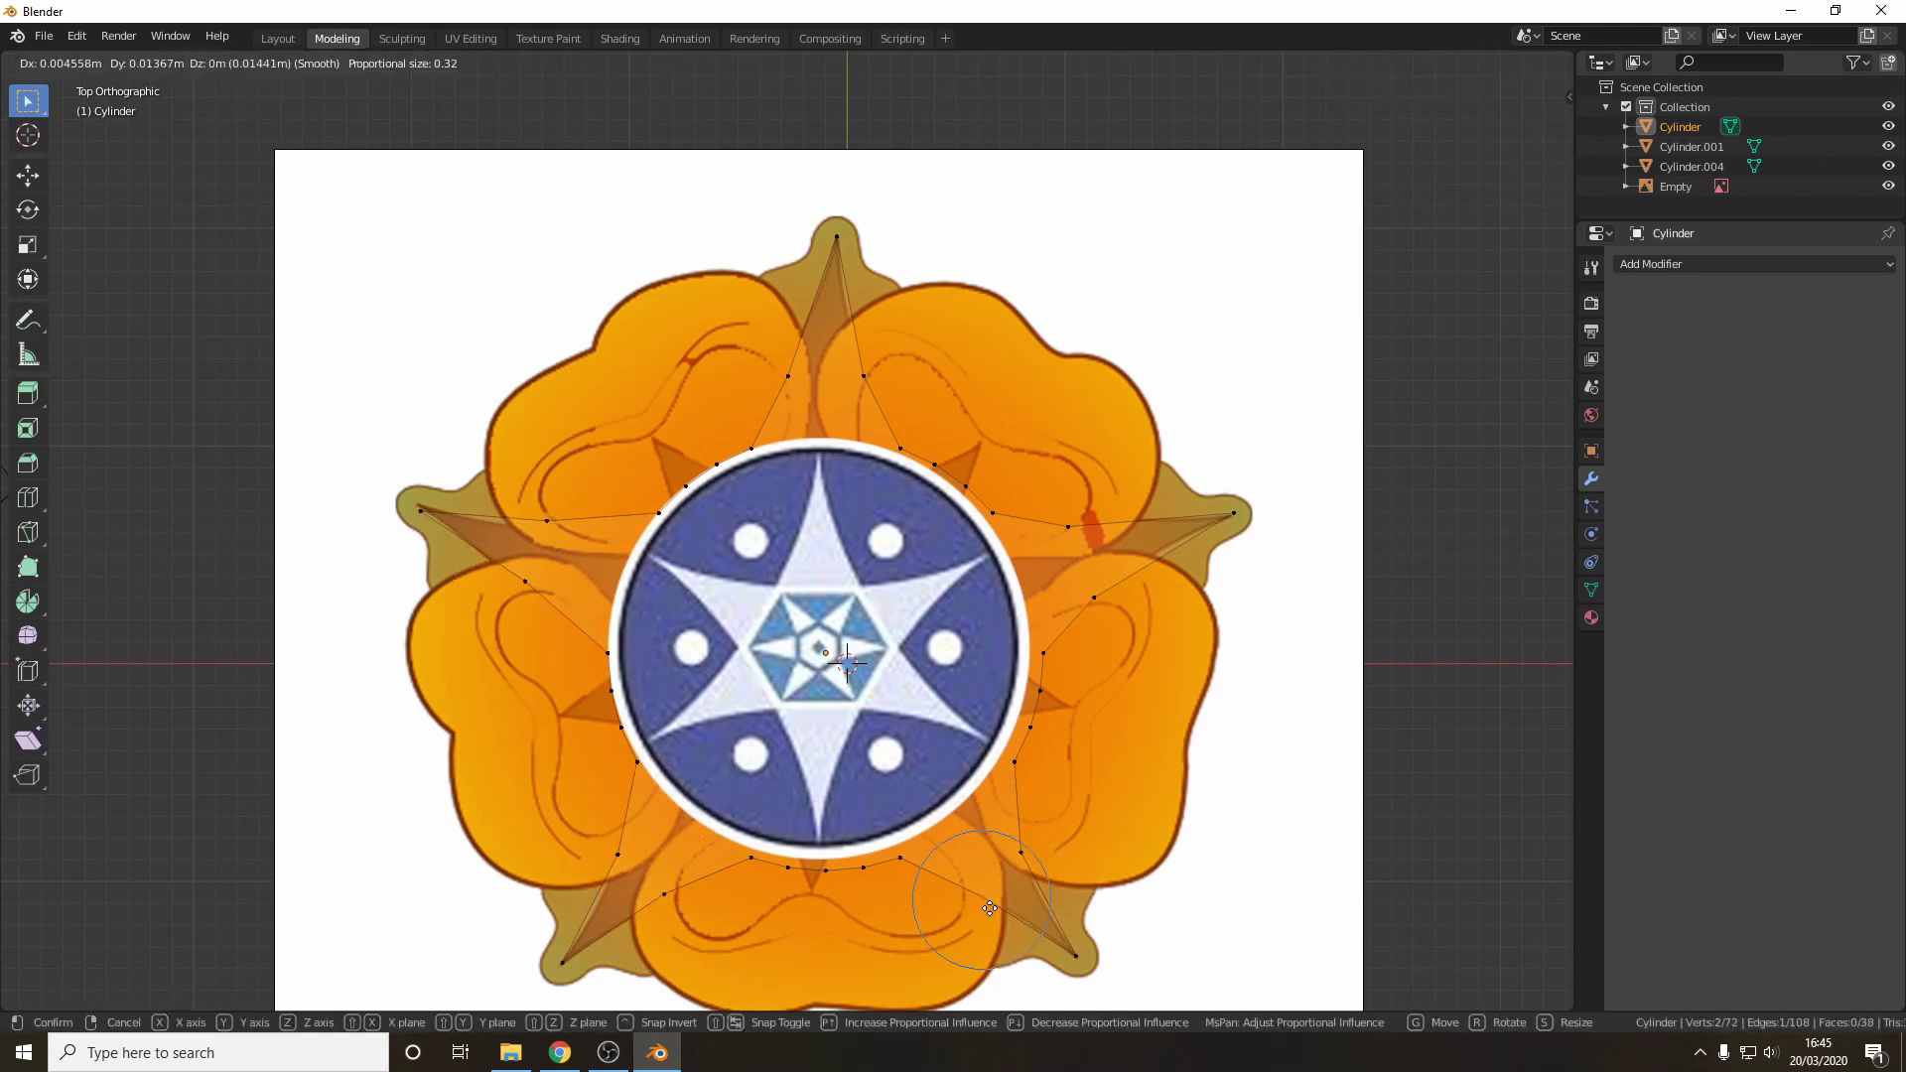
pyautogui.click(998, 912)
pyautogui.moveTo(530, 502); pyautogui.dragTo(567, 539)
pyautogui.press('g')
pyautogui.click(566, 539)
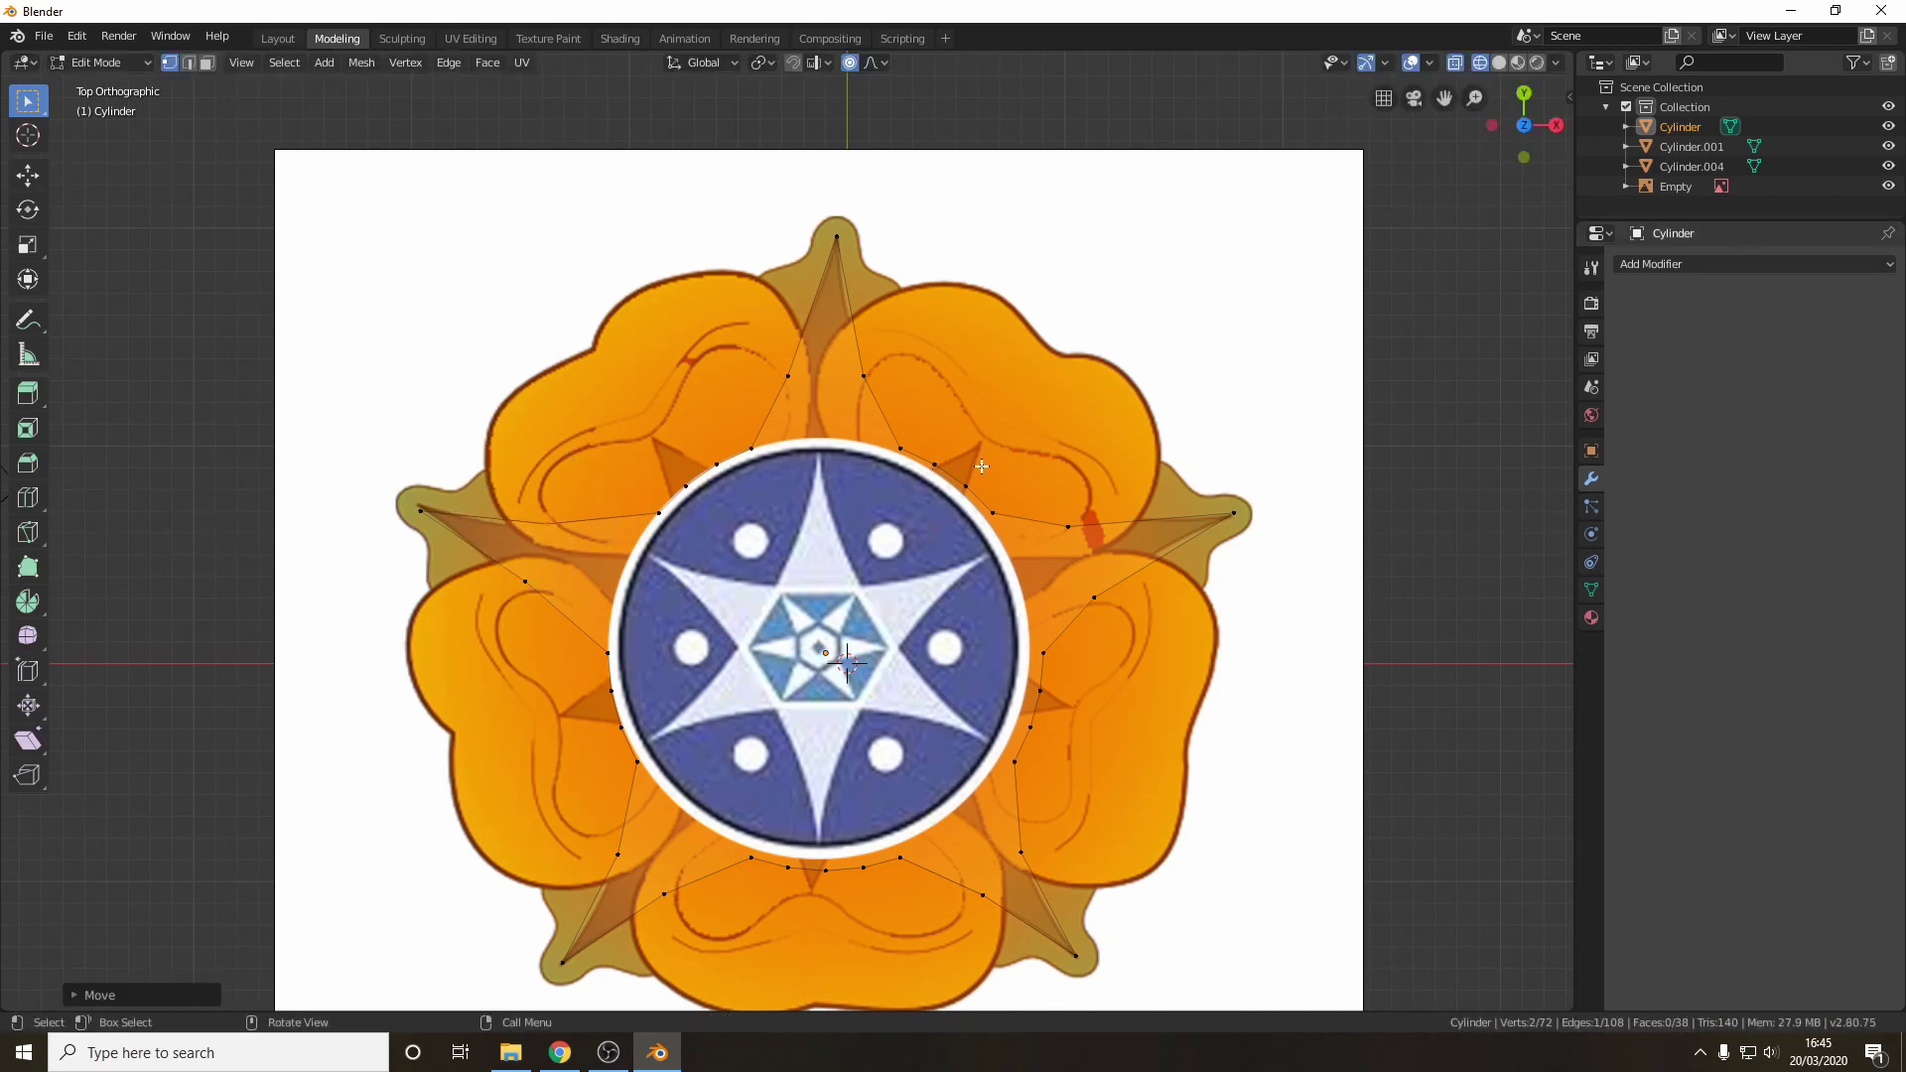
# - Return to the object layout and move the five-pointed star solid along X, clear of the reference image
pyautogui.click(278, 37)
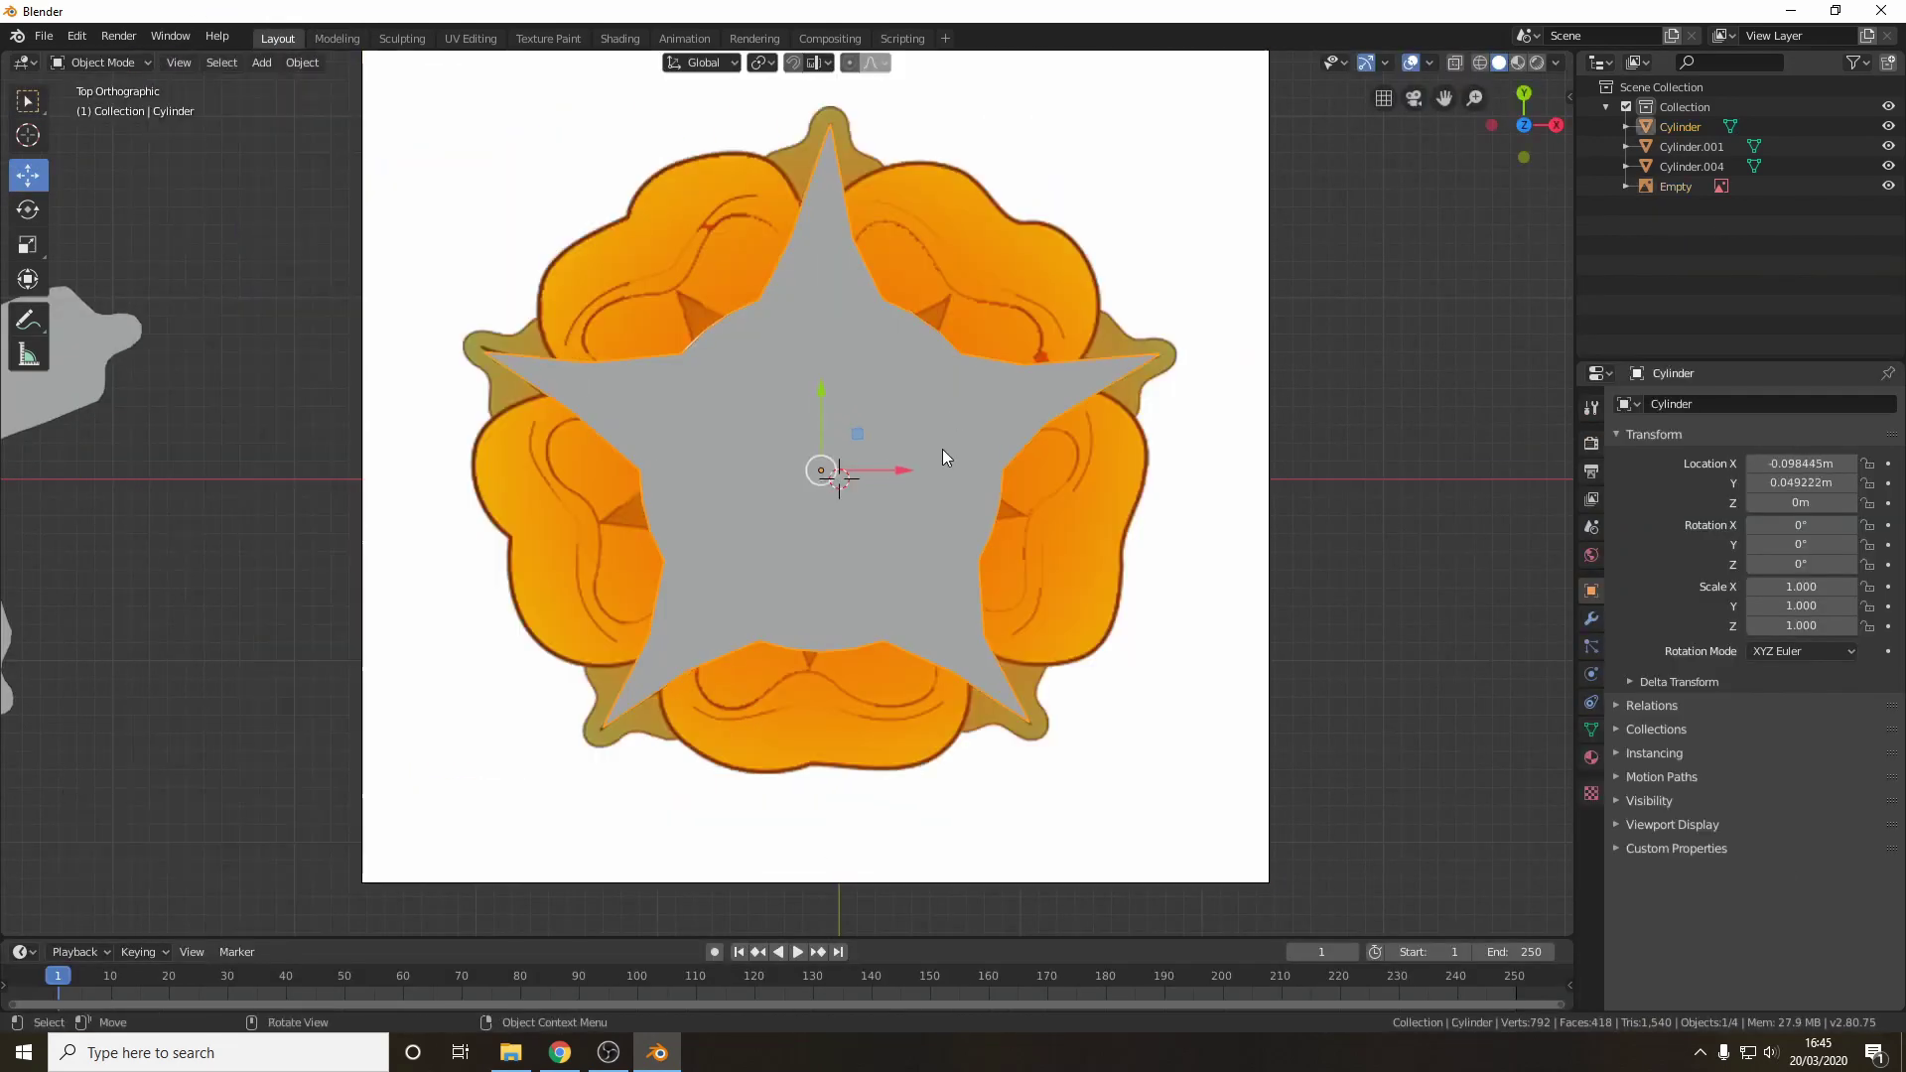
pyautogui.moveTo(902, 470); pyautogui.dragTo(120, 479)
pyautogui.click(422, 327)
# - Add another cylinder, then centre its mesh over the blue disc and scale it to about 0.85
pyautogui.click(262, 63)
pyautogui.moveTo(301, 83)
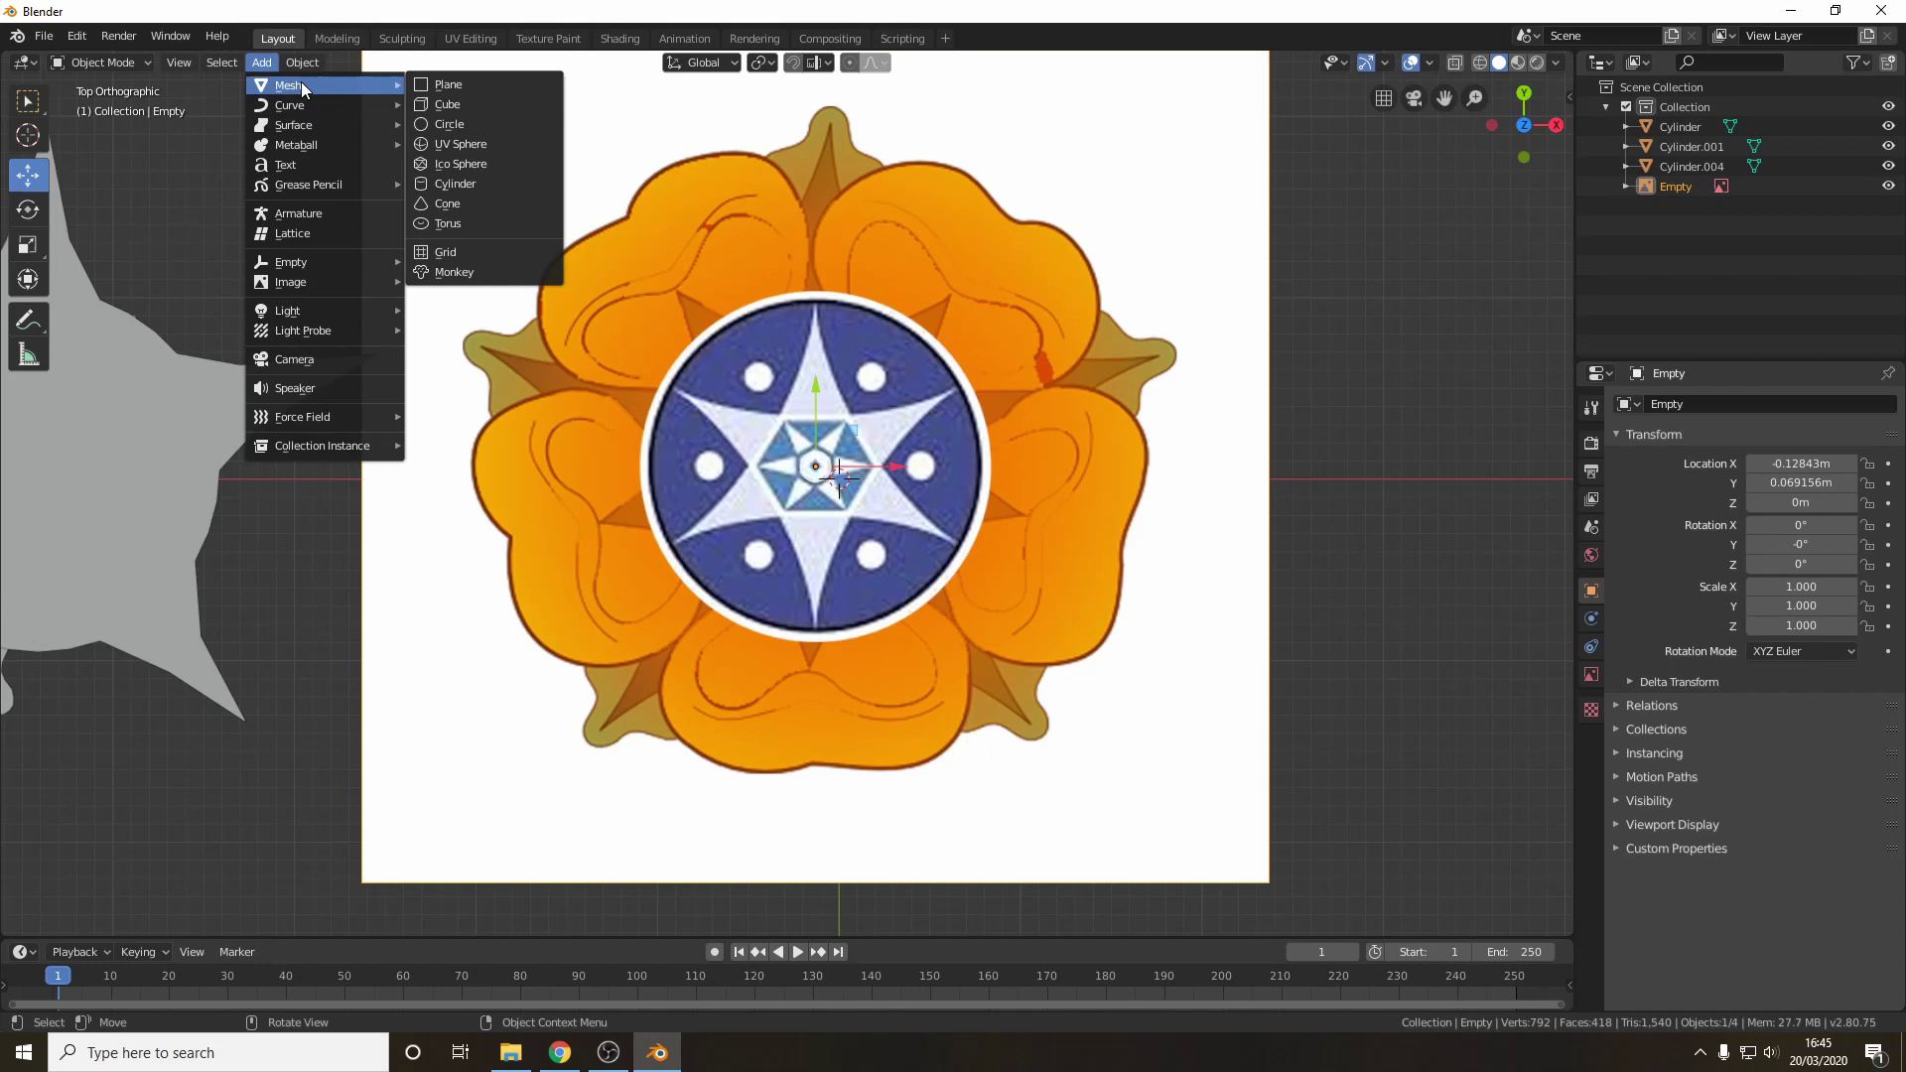
pyautogui.click(458, 189)
pyautogui.click(333, 40)
pyautogui.press('g')
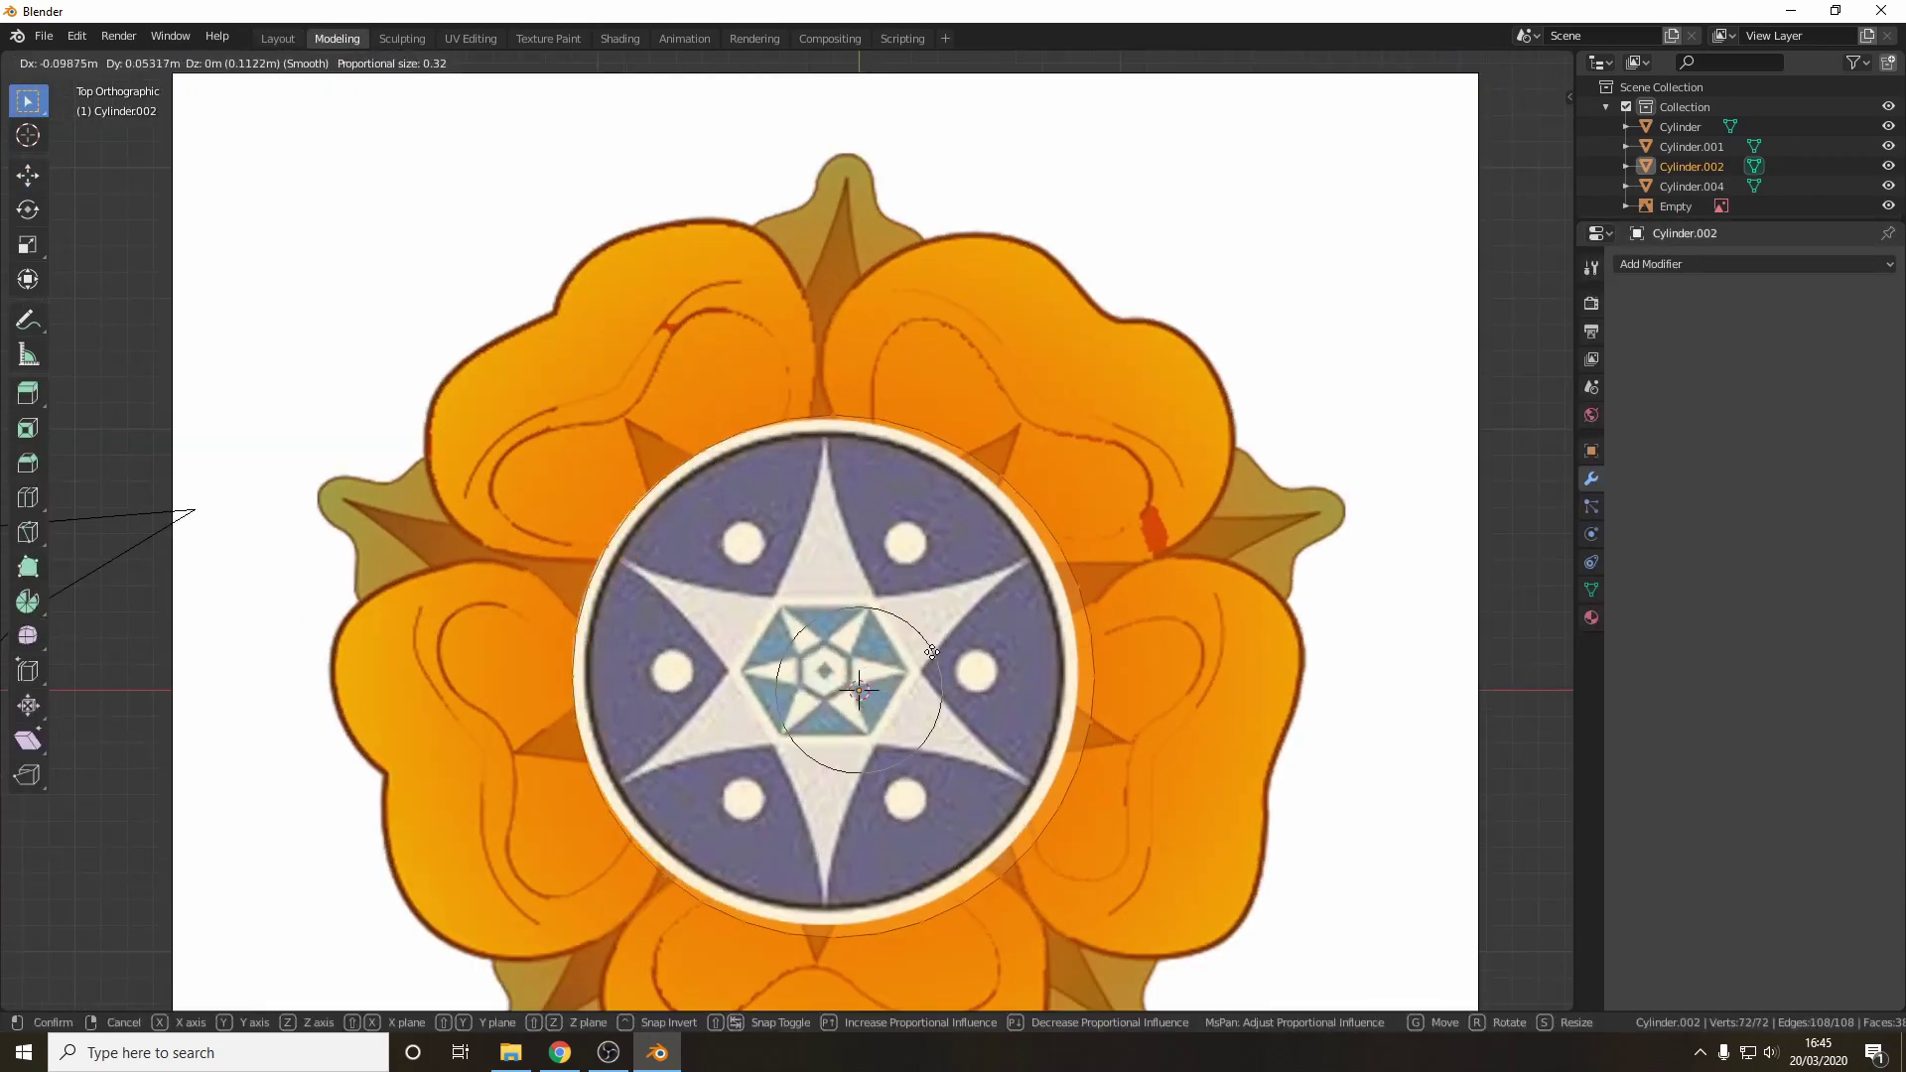
pyautogui.click(903, 592)
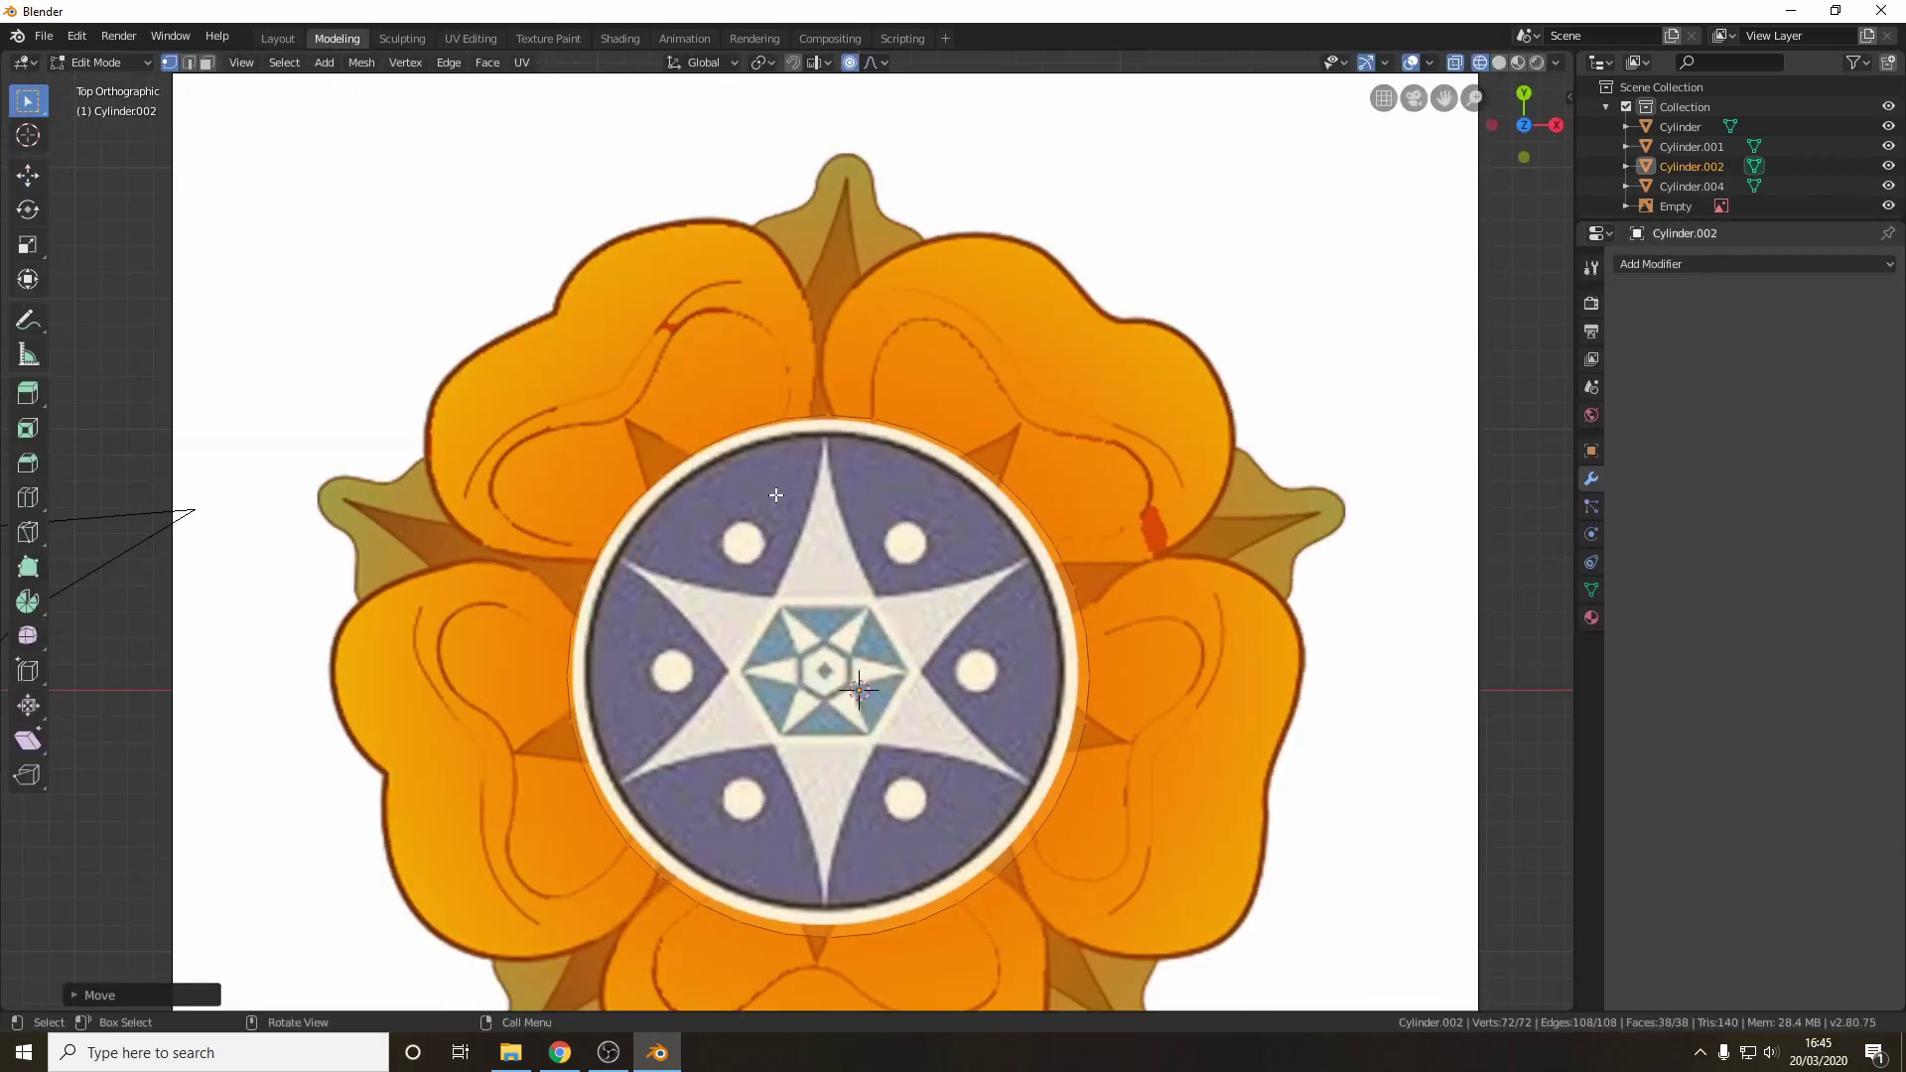
pyautogui.press('s')
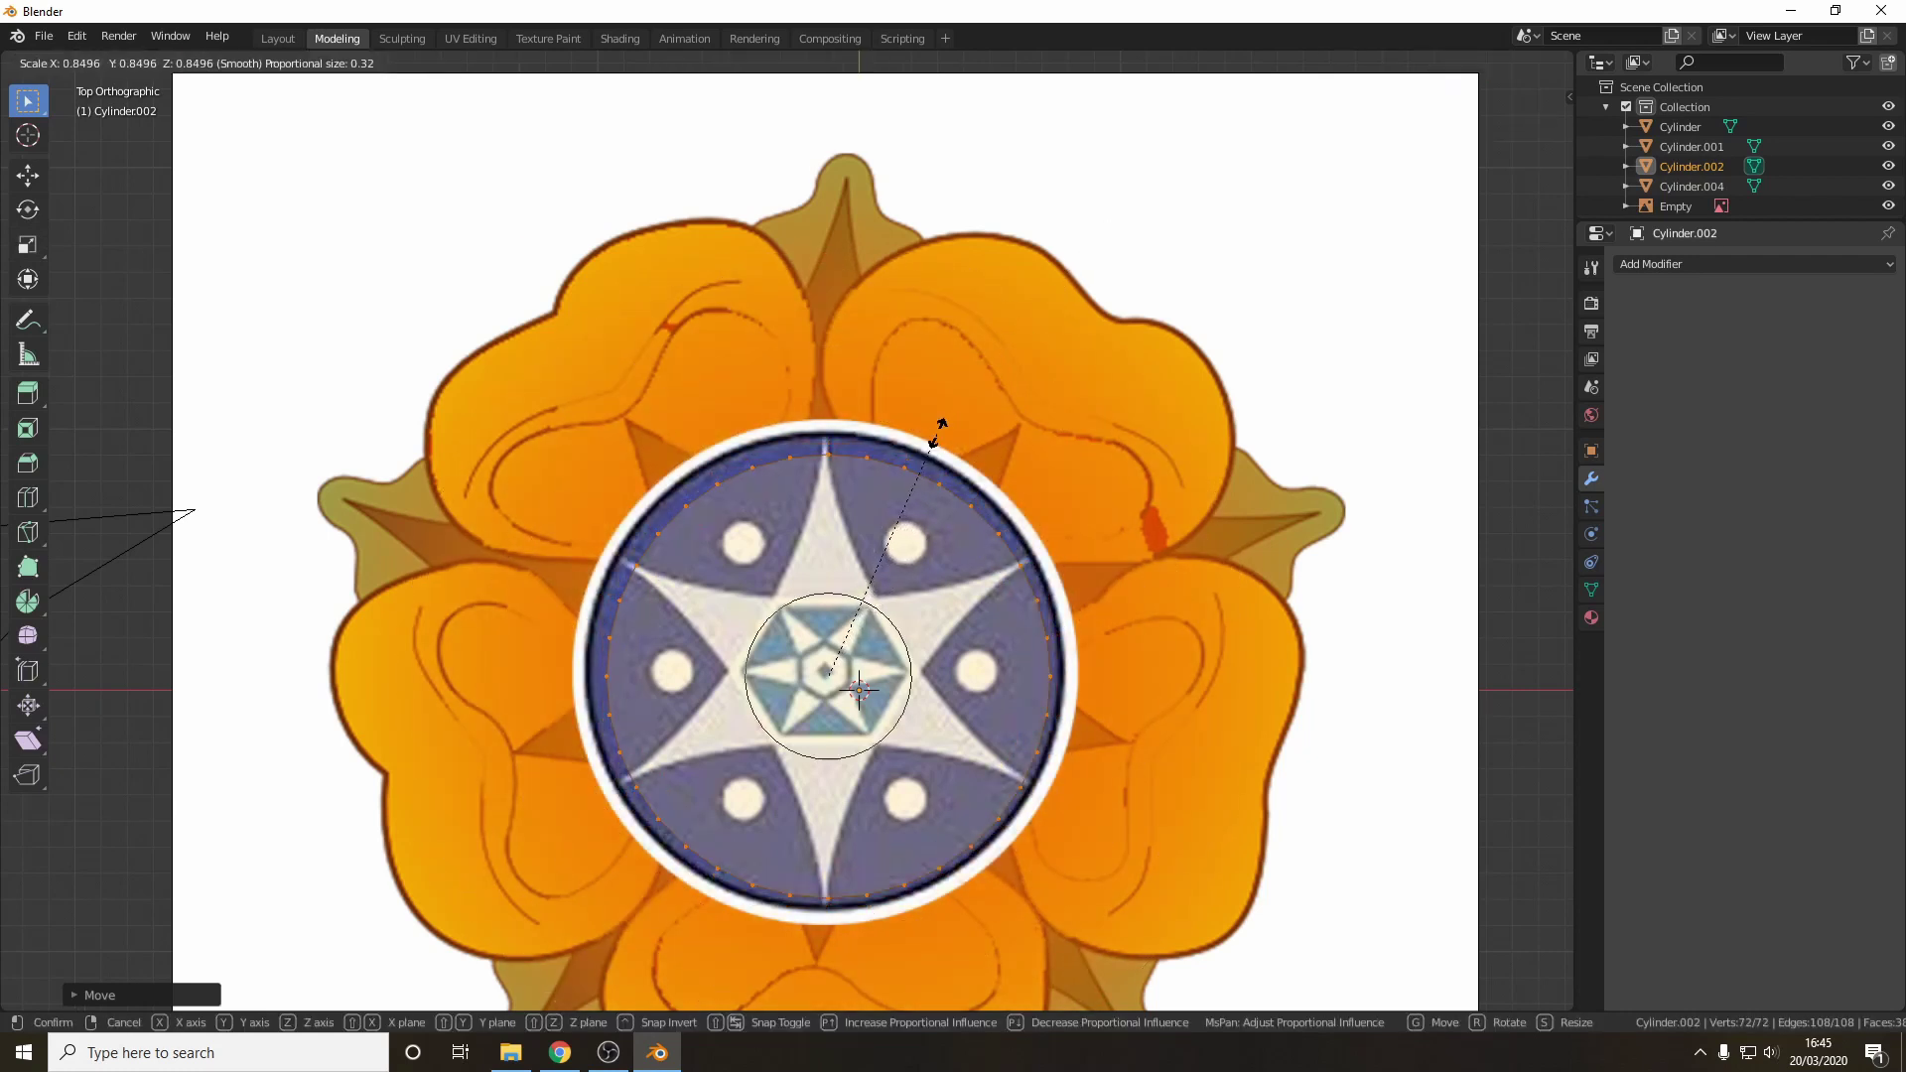
pyautogui.click(938, 434)
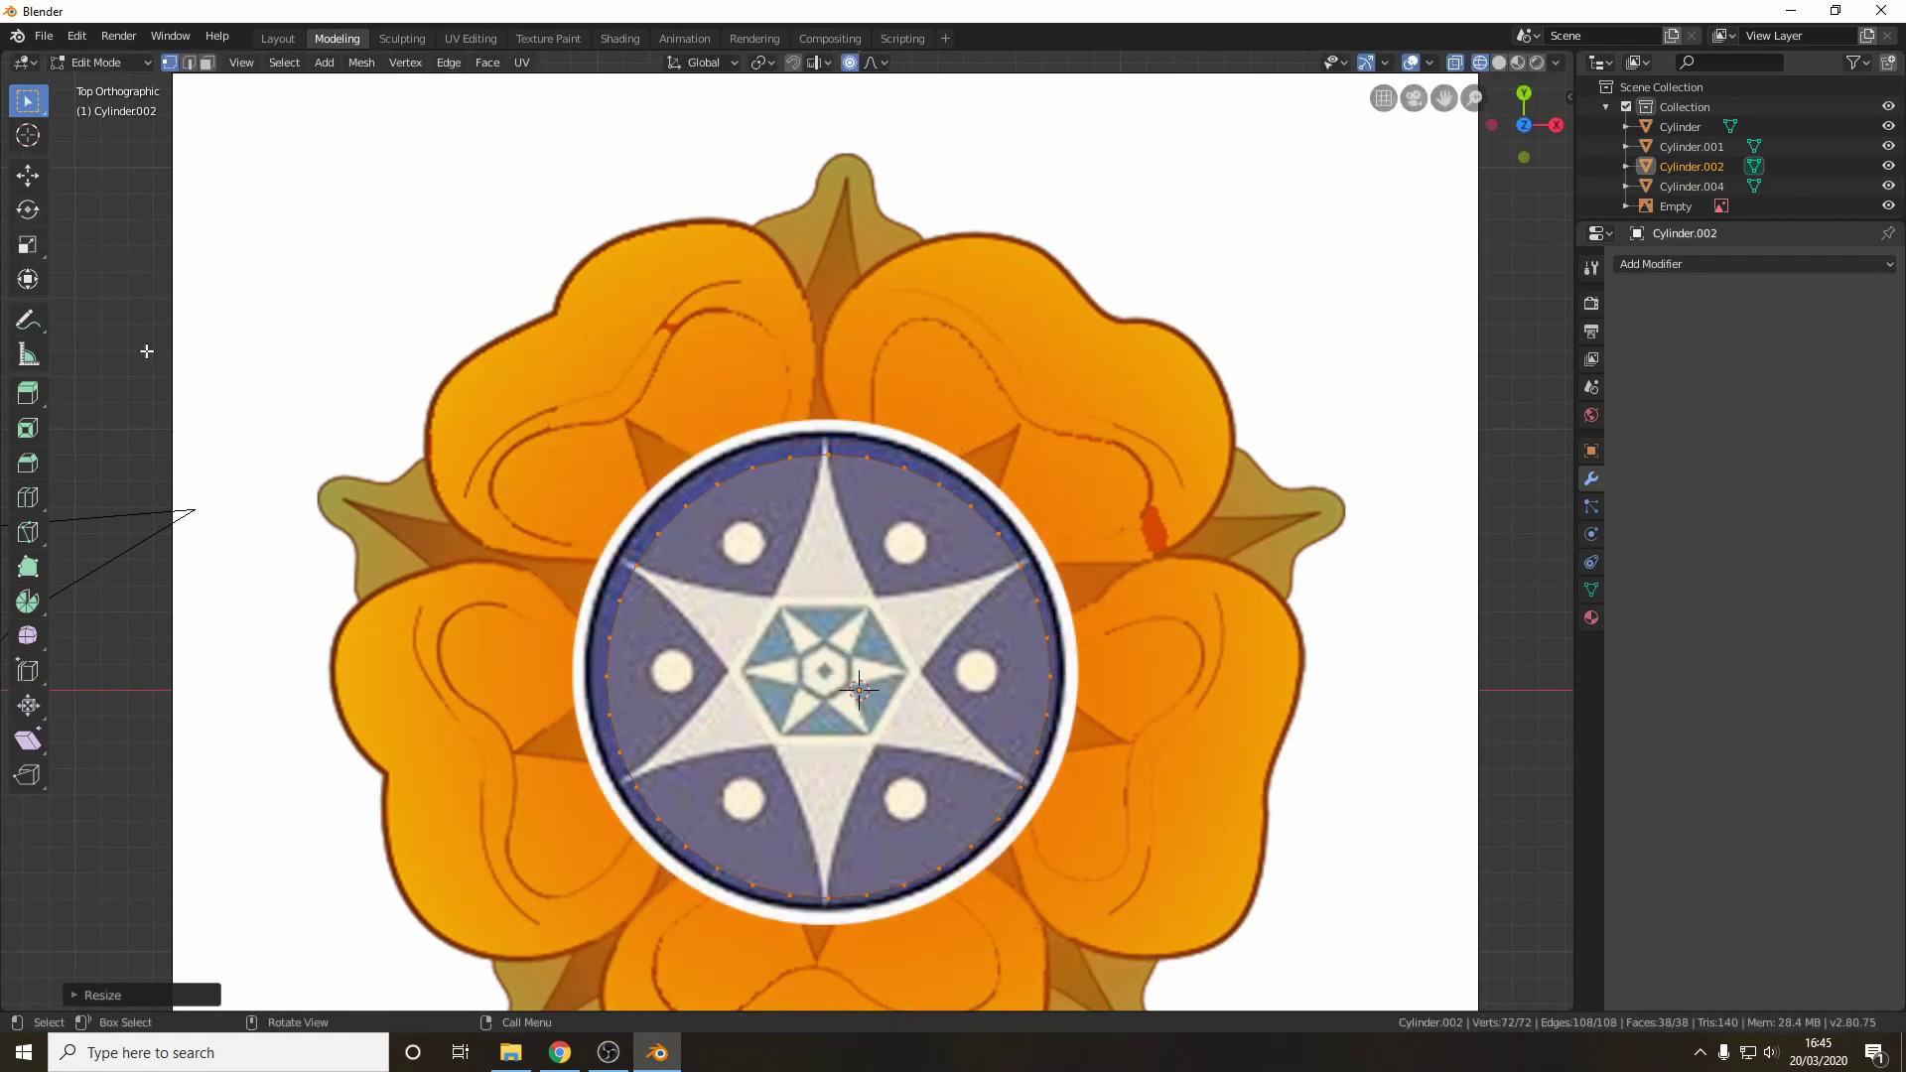
# - Pull the cylinder's upper-left and upper-right vertex pairs out to the tips of the small dark spikes between the sepals
pyautogui.moveTo(677, 472); pyautogui.dragTo(706, 518)
pyautogui.press('g')
pyautogui.click(651, 430)
pyautogui.moveTo(957, 479); pyautogui.dragTo(995, 512)
pyautogui.press('g')
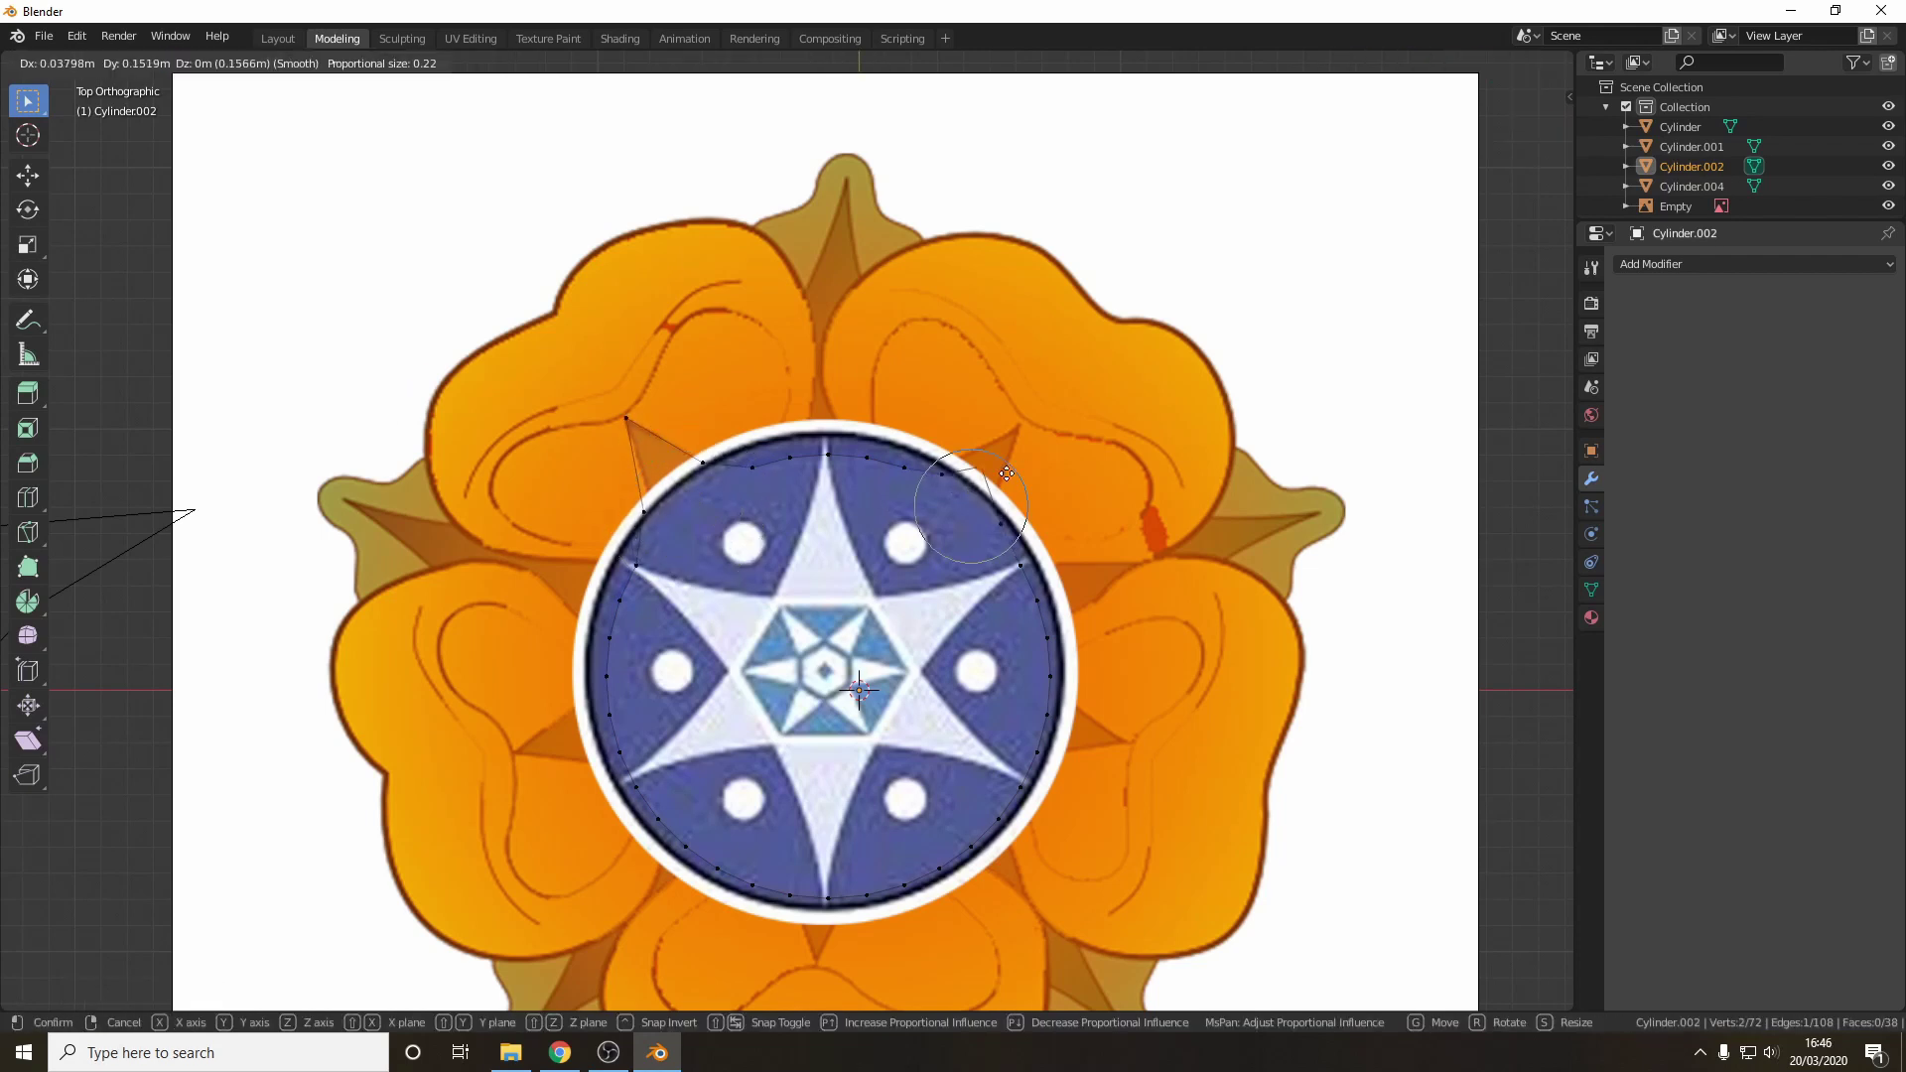
pyautogui.click(1045, 431)
# - Pull the vertex pairs facing the right and bottom small dark spikes out to their tips with proportional editing
pyautogui.moveTo(1031, 692); pyautogui.dragTo(1076, 734)
pyautogui.press('g')
pyautogui.click(1145, 757)
pyautogui.click(827, 907)
pyautogui.press('g')
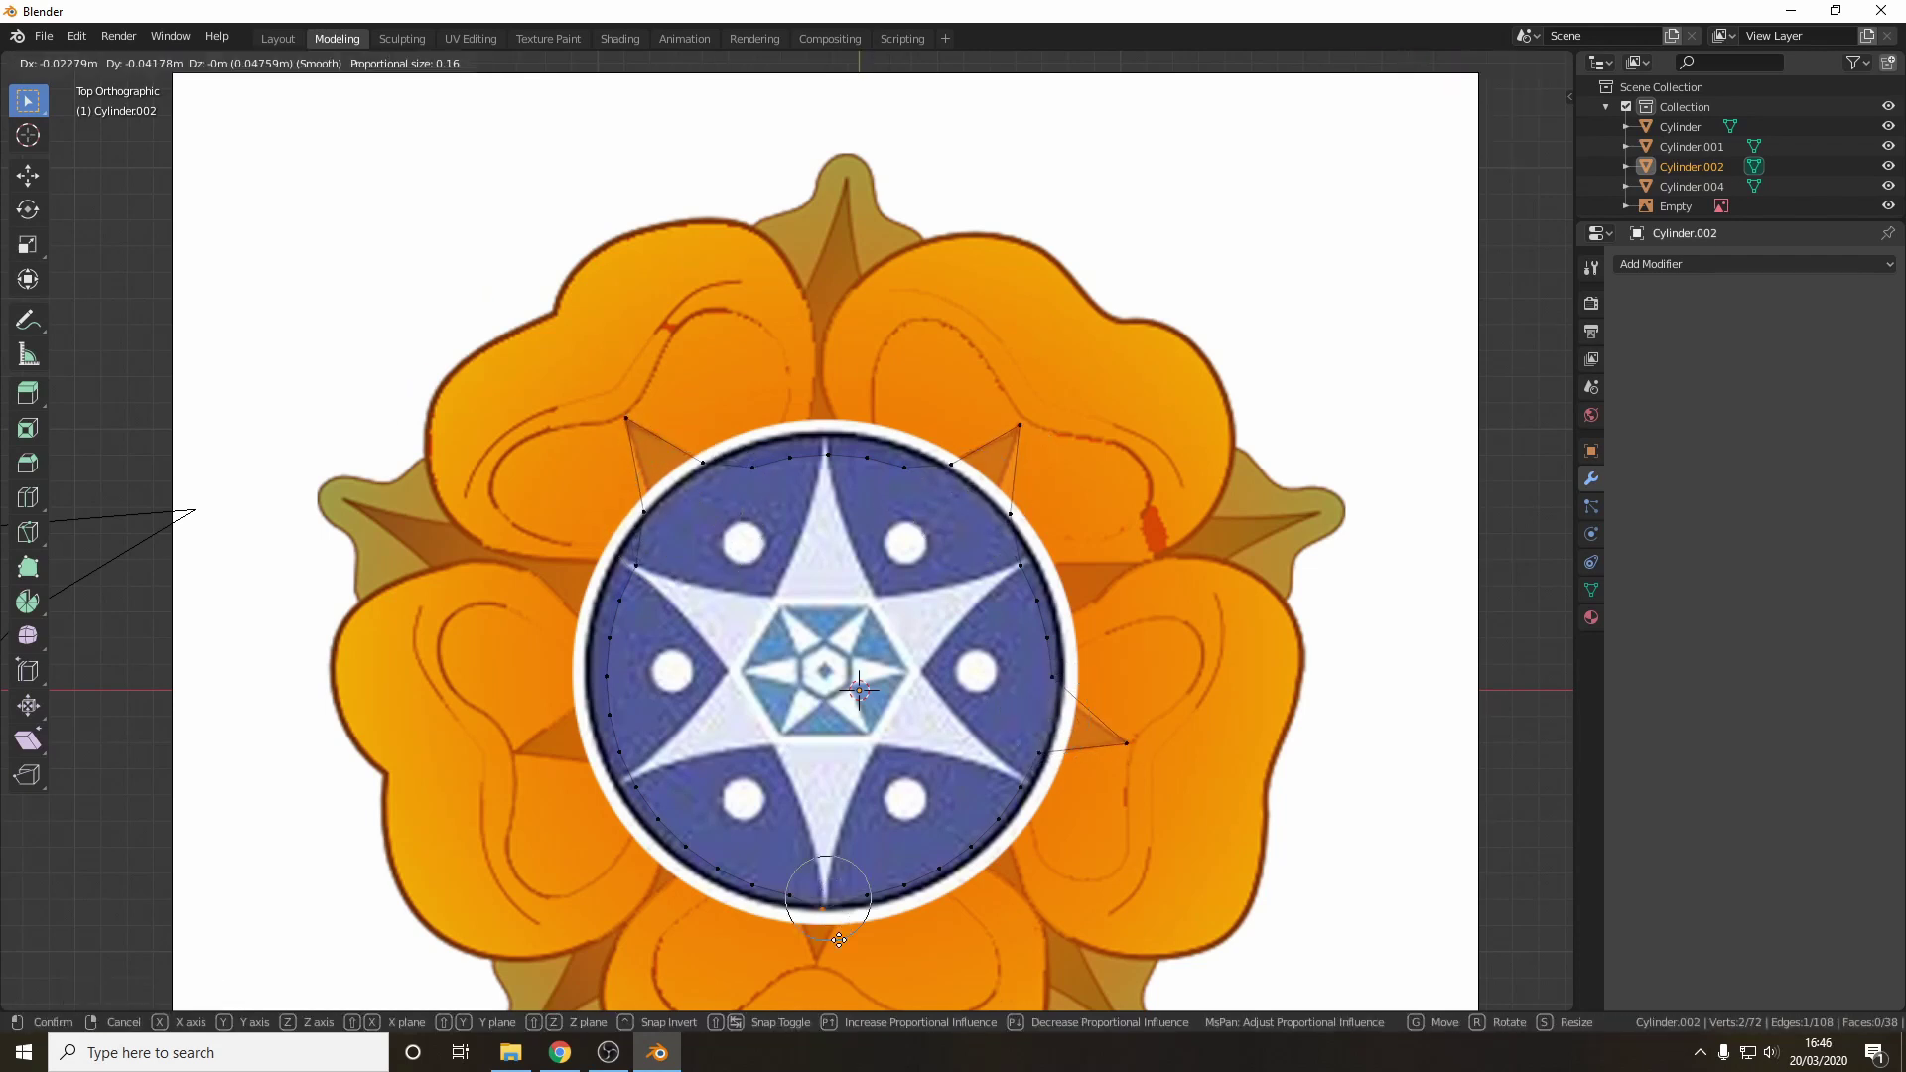
pyautogui.click(837, 991)
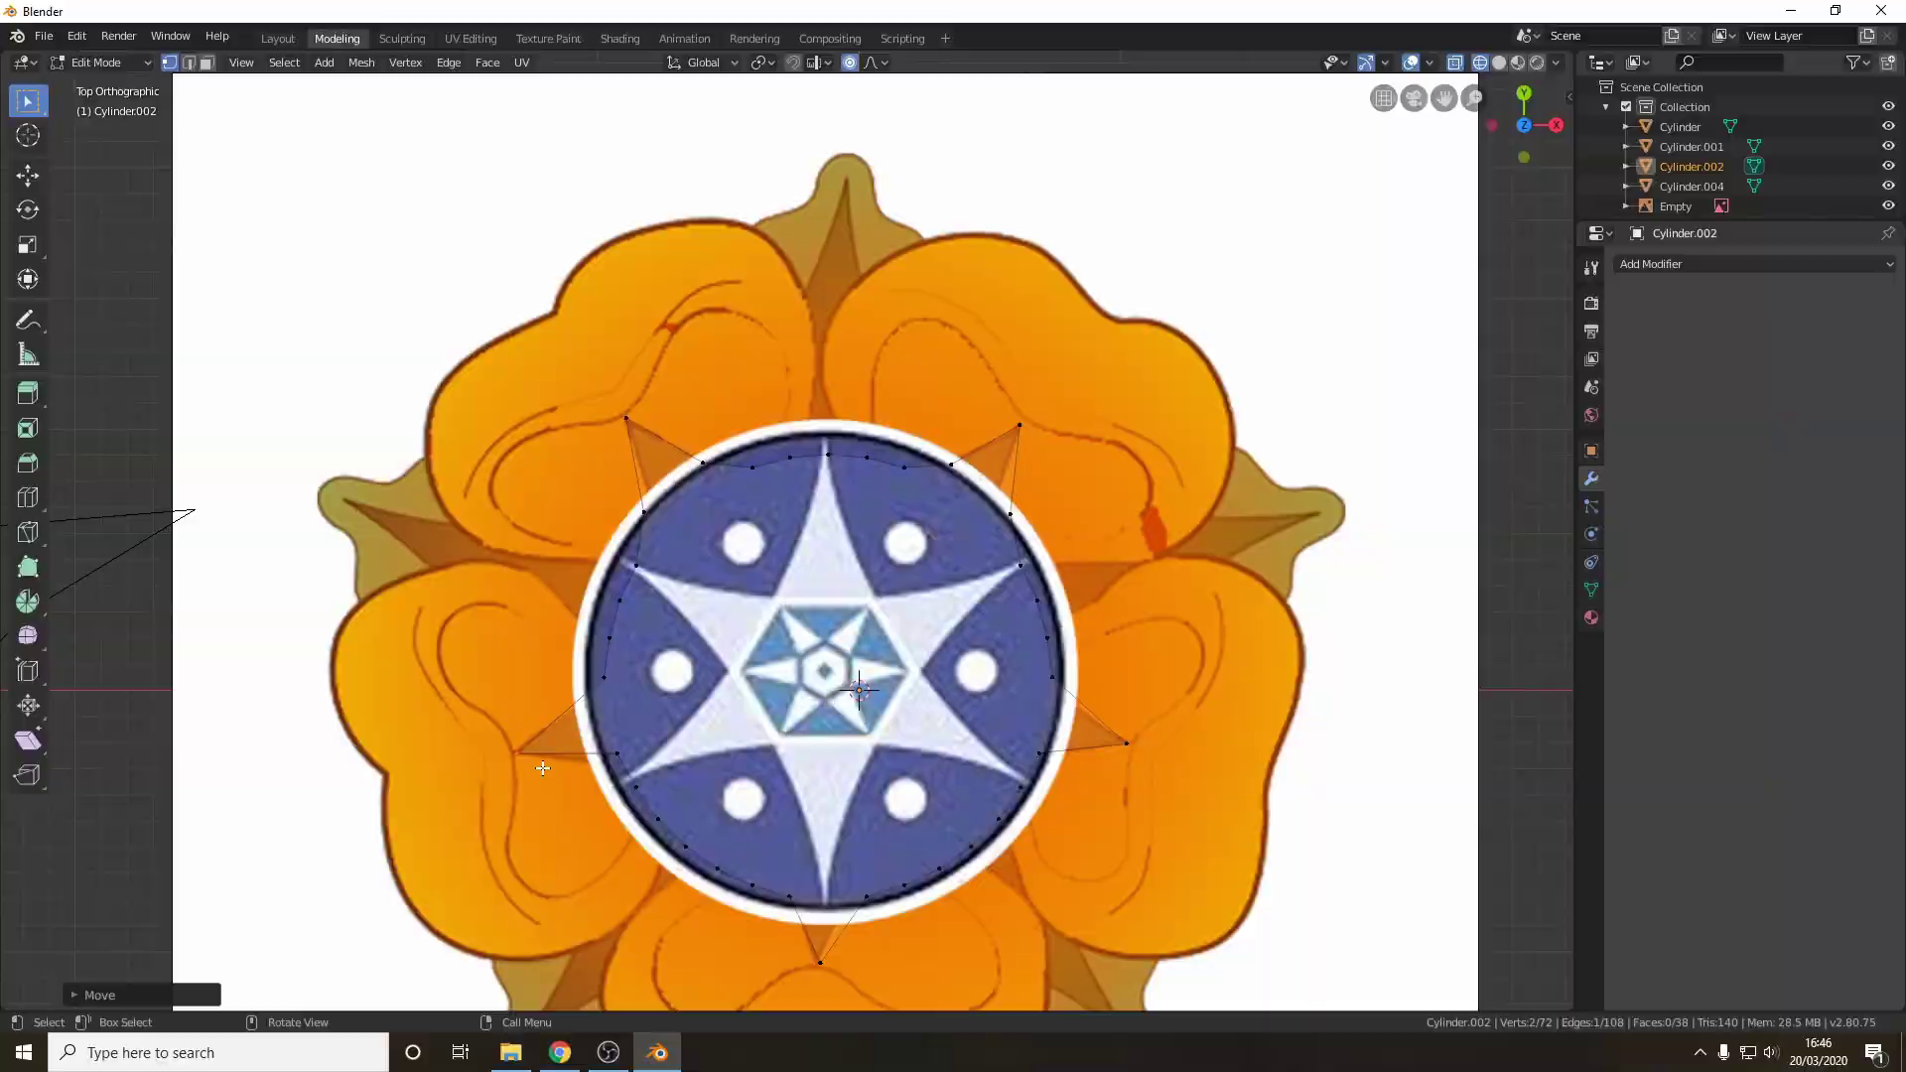